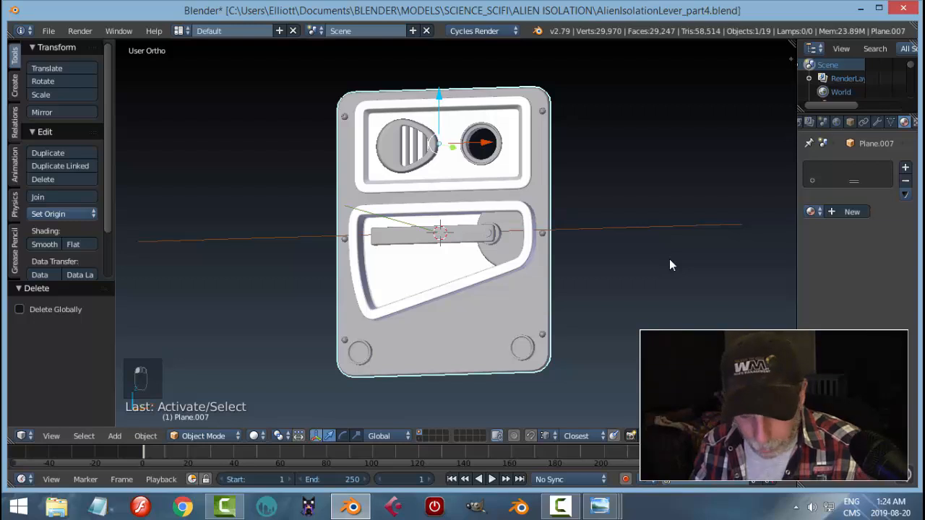
- Isolate the front plate by hiding all other objects and open its mesh for editing in vertex select mode
{"action": "middle_click_drag", "start_coordinate": [669, 259], "coordinate": [590, 266]}
{"action": "scroll", "coordinate": [607, 249], "scroll_direction": "up", "scroll_amount": 4}
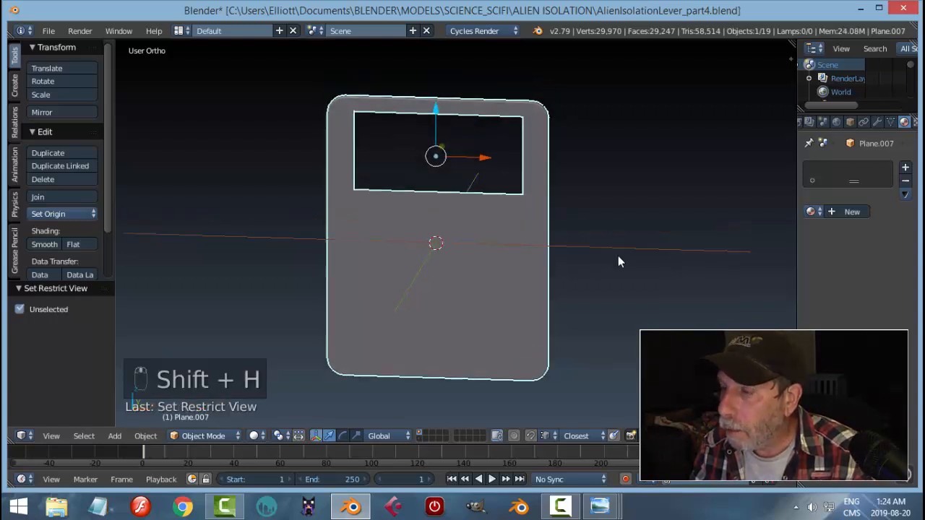
{"action": "key", "text": "Tab"}
{"action": "left_click", "coordinate": [697, 235]}
{"action": "middle_click_drag", "start_coordinate": [618, 180], "coordinate": [622, 268], "text": "shift"}
{"action": "scroll", "coordinate": [615, 225], "scroll_direction": "up", "scroll_amount": 3}
{"action": "middle_click_drag", "start_coordinate": [601, 207], "coordinate": [571, 262], "text": "shift"}
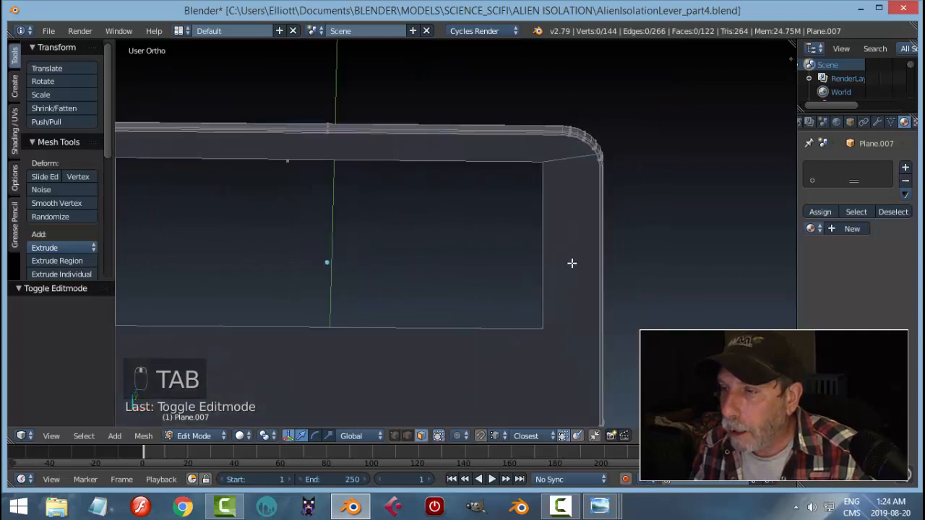
{"action": "scroll", "coordinate": [584, 308], "scroll_direction": "up", "scroll_amount": 2}
{"action": "middle_click_drag", "start_coordinate": [584, 308], "coordinate": [595, 291]}
{"action": "key", "text": "ctrl+Tab"}
{"action": "left_click", "coordinate": [553, 266]}
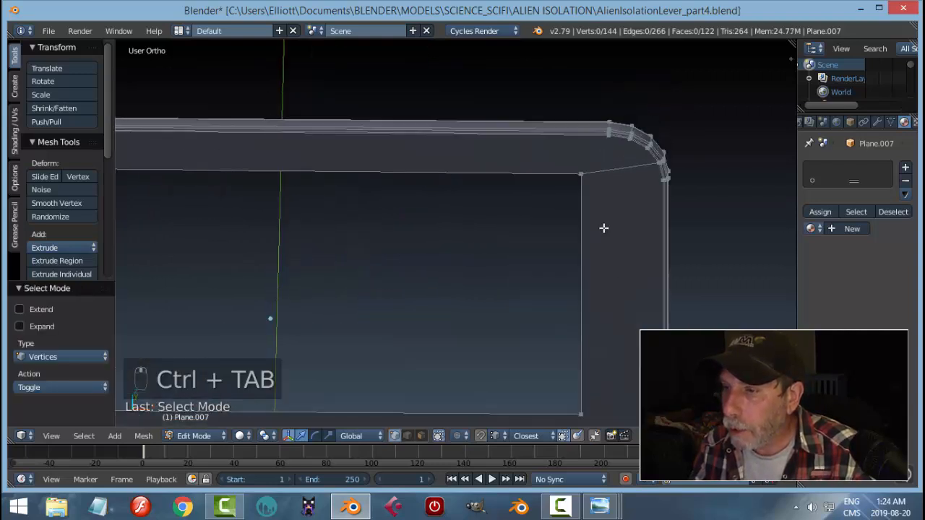
- Connect the upper two matching vertex pairs of the rounded top corners with edges across the strip above the window
{"action": "scroll", "coordinate": [610, 249], "scroll_direction": "down", "scroll_amount": 4}
{"action": "scroll", "coordinate": [516, 295], "scroll_direction": "up", "scroll_amount": 5}
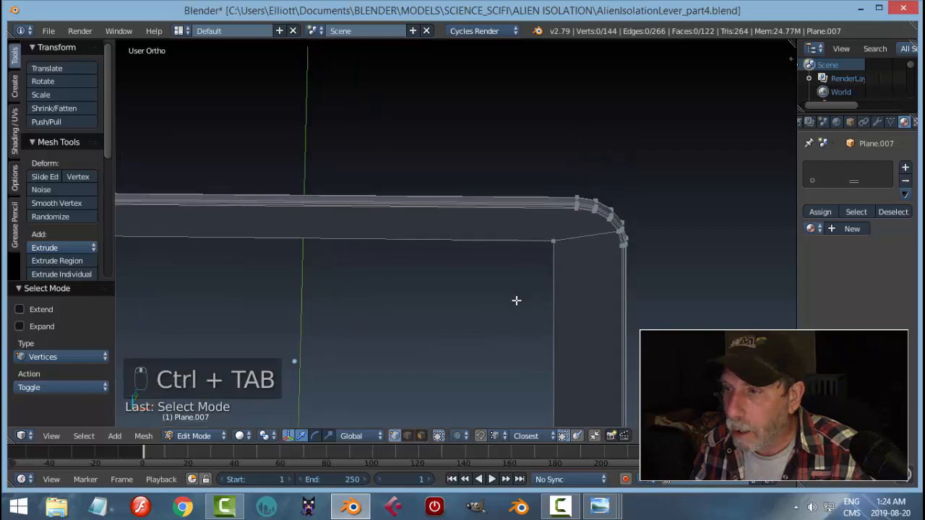
{"action": "right_click", "coordinate": [635, 239]}
{"action": "scroll", "coordinate": [511, 282], "scroll_direction": "down", "scroll_amount": 3}
{"action": "middle_click_drag", "start_coordinate": [415, 268], "coordinate": [745, 261], "text": "shift"}
{"action": "scroll", "coordinate": [491, 260], "scroll_direction": "up", "scroll_amount": 3}
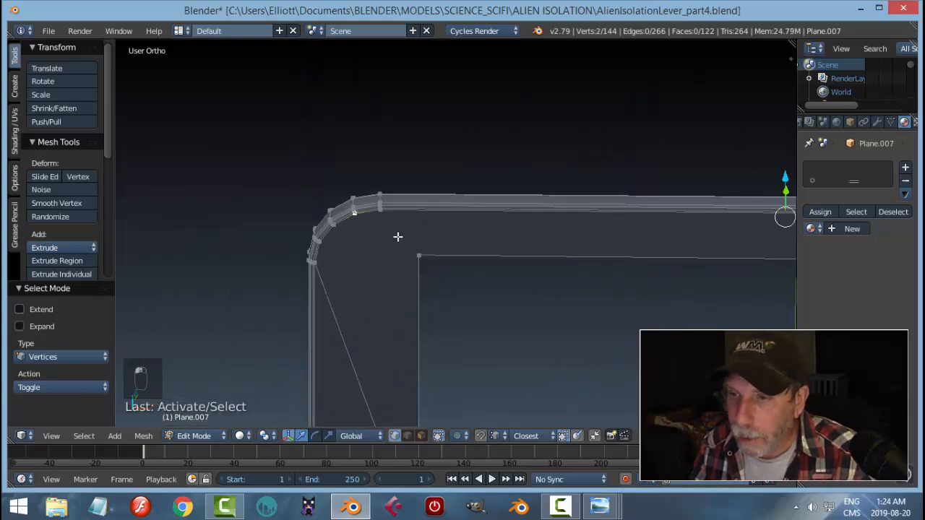
{"action": "key", "text": "j"}
{"action": "right_click", "coordinate": [354, 234]}
{"action": "middle_click_drag", "start_coordinate": [409, 246], "coordinate": [349, 267], "text": "shift"}
{"action": "key", "text": "j"}
{"action": "key", "text": "a"}
- Connect the next lower pair of matching corner vertices with an edge running just above the window
{"action": "right_click", "coordinate": [521, 248]}
{"action": "middle_click_drag", "start_coordinate": [520, 249], "coordinate": [442, 285]}
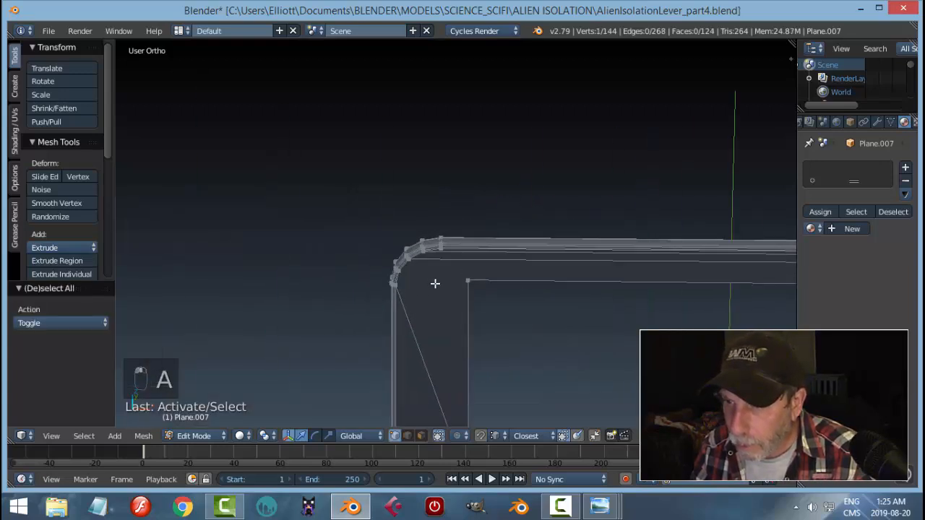
{"action": "right_click", "coordinate": [414, 272], "text": "shift"}
{"action": "key", "text": "ctrl+z"}
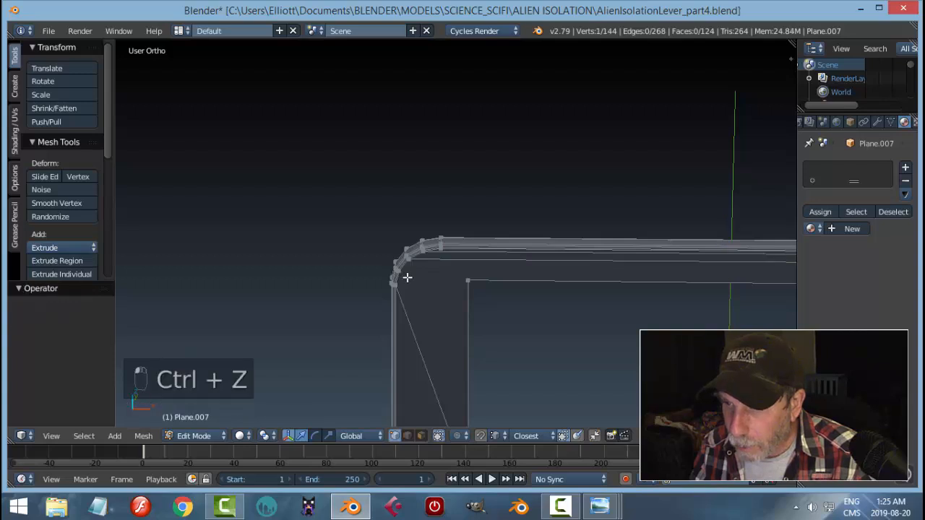
{"action": "right_click", "coordinate": [412, 275], "text": "shift"}
{"action": "key", "text": "j"}
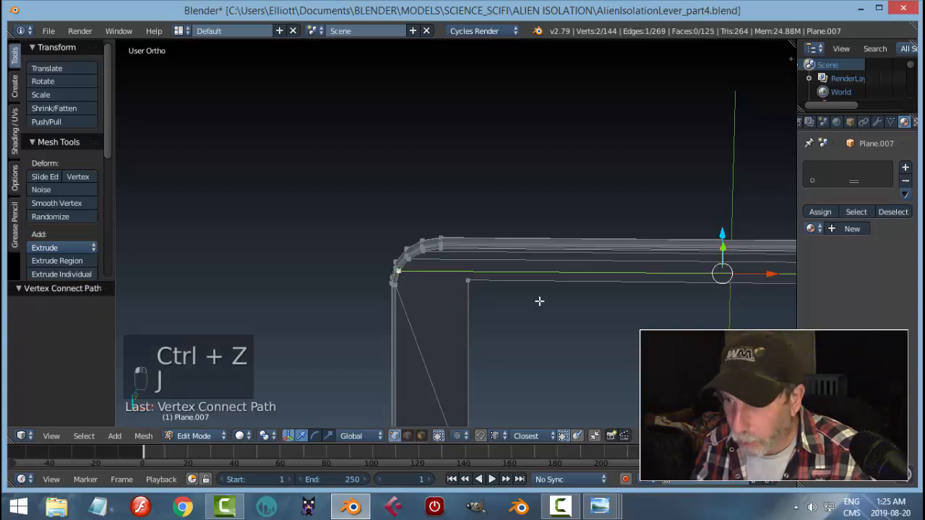
- Connect the window's upper-right corner vertex to the lowest vertex of the plate's rounded upper-right corner
{"action": "scroll", "coordinate": [539, 302], "scroll_direction": "down", "scroll_amount": 3}
{"action": "middle_click_drag", "start_coordinate": [593, 306], "coordinate": [388, 299], "text": "shift"}
{"action": "scroll", "coordinate": [511, 296], "scroll_direction": "up", "scroll_amount": 1}
{"action": "key", "text": "a"}
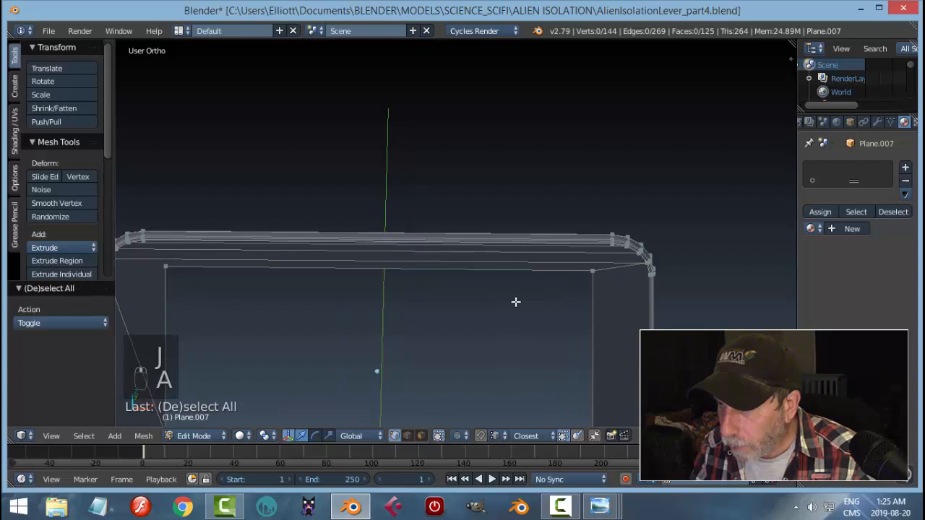
{"action": "scroll", "coordinate": [516, 302], "scroll_direction": "down", "scroll_amount": 2}
{"action": "scroll", "coordinate": [567, 288], "scroll_direction": "up", "scroll_amount": 1}
{"action": "middle_click_drag", "start_coordinate": [539, 291], "coordinate": [509, 295], "text": "shift"}
{"action": "scroll", "coordinate": [509, 294], "scroll_direction": "up", "scroll_amount": 1}
{"action": "right_click", "coordinate": [538, 286]}
{"action": "right_click", "coordinate": [511, 279], "text": "shift"}
{"action": "key", "text": "j"}
{"action": "key", "text": "a"}
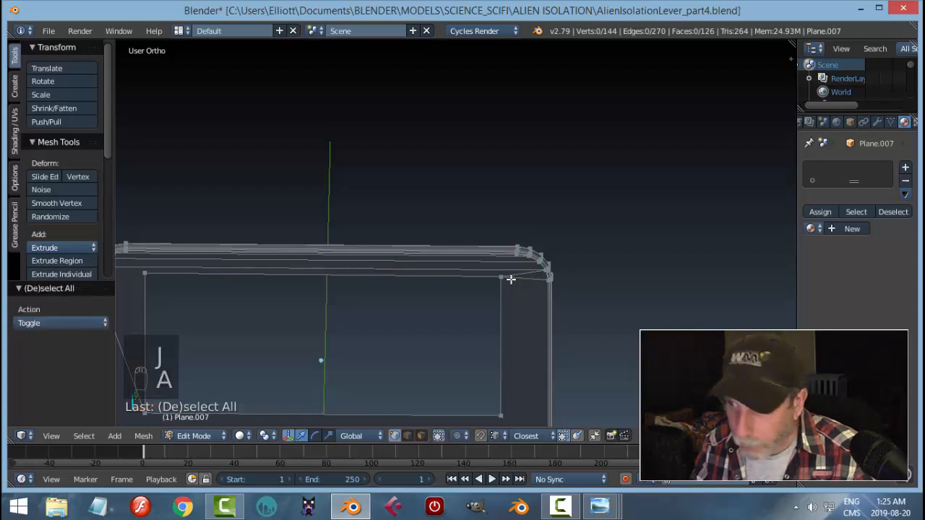
- Dissolve the old diagonal edge between the window's upper-right corner and the plate's rounded corner
{"action": "key", "text": "ctrl+Tab"}
{"action": "left_click", "coordinate": [523, 296]}
{"action": "right_click", "coordinate": [527, 274]}
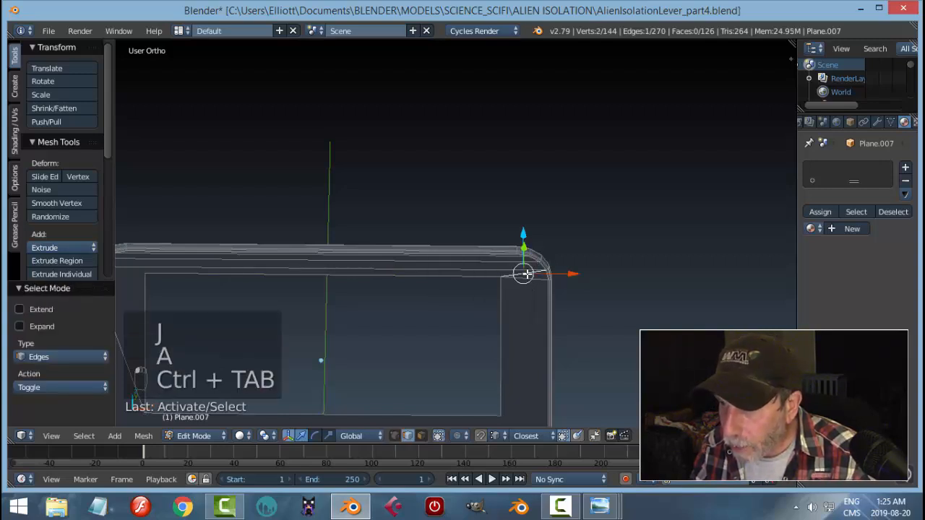
{"action": "key", "text": "x"}
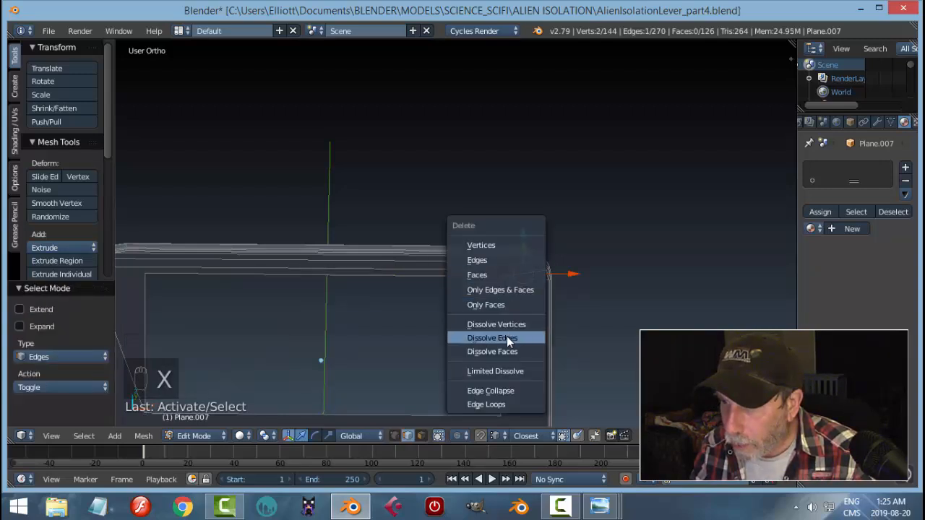
{"action": "left_click", "coordinate": [505, 337]}
{"action": "key", "text": "a"}
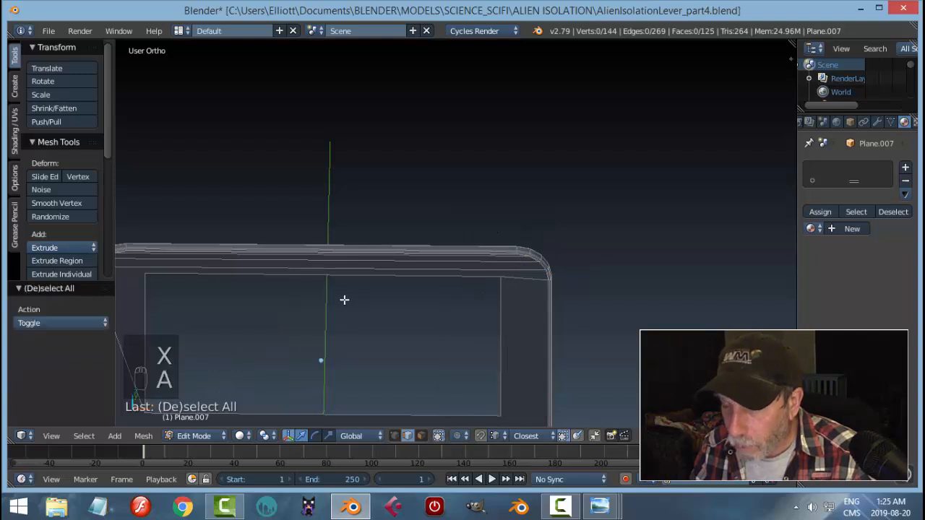
- Connect the window's upper-left corner vertex to the lowest vertex of the plate's rounded upper-left corner
{"action": "scroll", "coordinate": [359, 300], "scroll_direction": "down", "scroll_amount": 3}
{"action": "middle_click_drag", "start_coordinate": [252, 303], "coordinate": [483, 291], "text": "shift"}
{"action": "scroll", "coordinate": [484, 291], "scroll_direction": "up", "scroll_amount": 4}
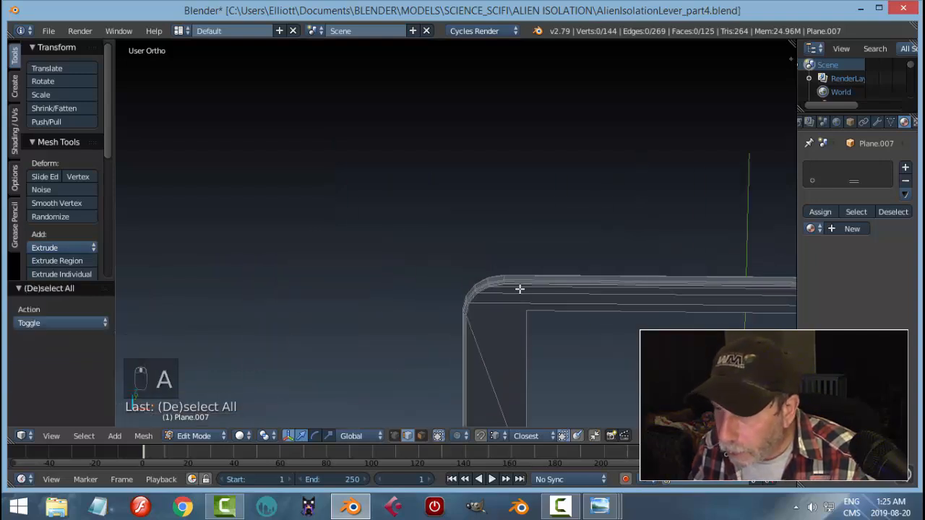
{"action": "key", "text": "ctrl+Tab"}
{"action": "left_click", "coordinate": [506, 277]}
{"action": "right_click", "coordinate": [526, 312]}
{"action": "right_click", "coordinate": [467, 316], "text": "shift"}
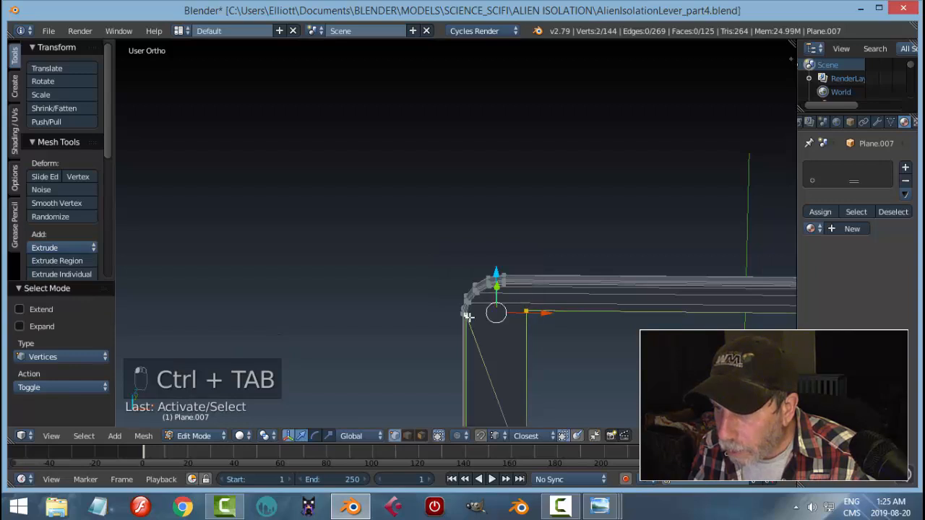
{"action": "scroll", "coordinate": [515, 328], "scroll_direction": "up", "scroll_amount": 5}
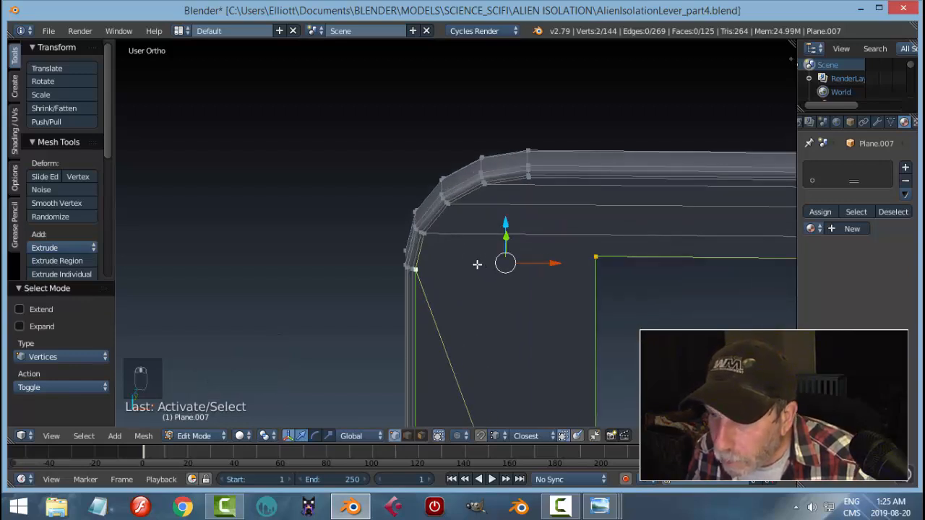
{"action": "key", "text": "j"}
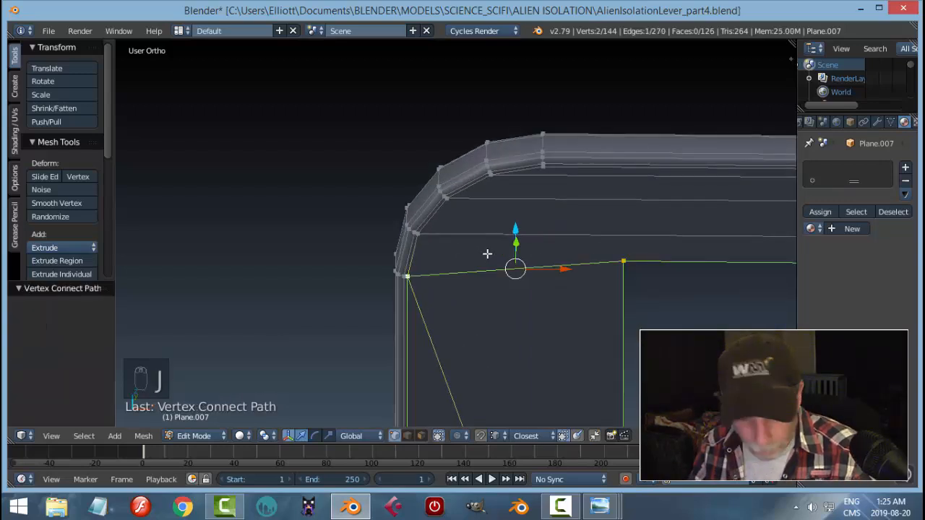
{"action": "key", "text": "a"}
- Knife an angle-constrained cut from the window's lower-left corner outward across the plate's left edge
{"action": "scroll", "coordinate": [519, 274], "scroll_direction": "down", "scroll_amount": 2}
{"action": "middle_click_drag", "start_coordinate": [537, 282], "coordinate": [513, 125], "text": "shift"}
{"action": "scroll", "coordinate": [528, 296], "scroll_direction": "down", "scroll_amount": 4}
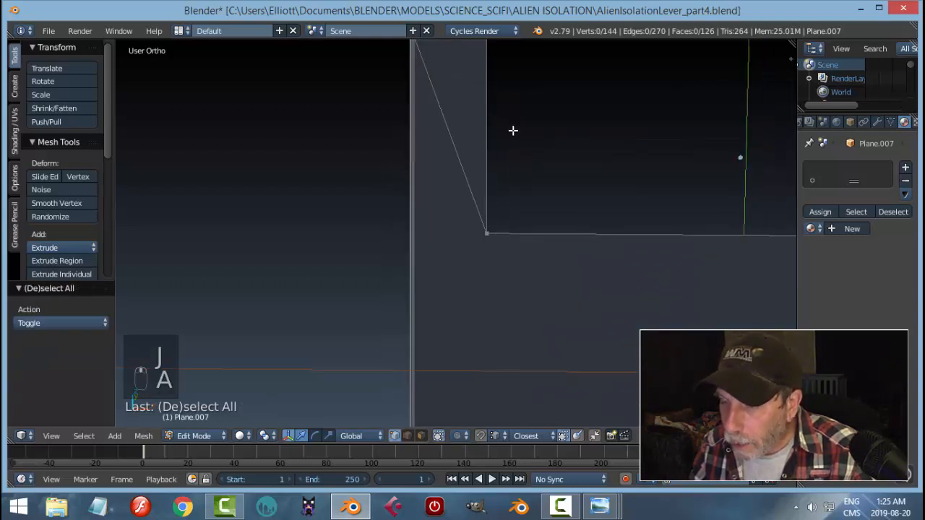
{"action": "middle_click_drag", "start_coordinate": [524, 239], "coordinate": [500, 272], "text": "shift"}
{"action": "key", "text": "ctrl+Tab"}
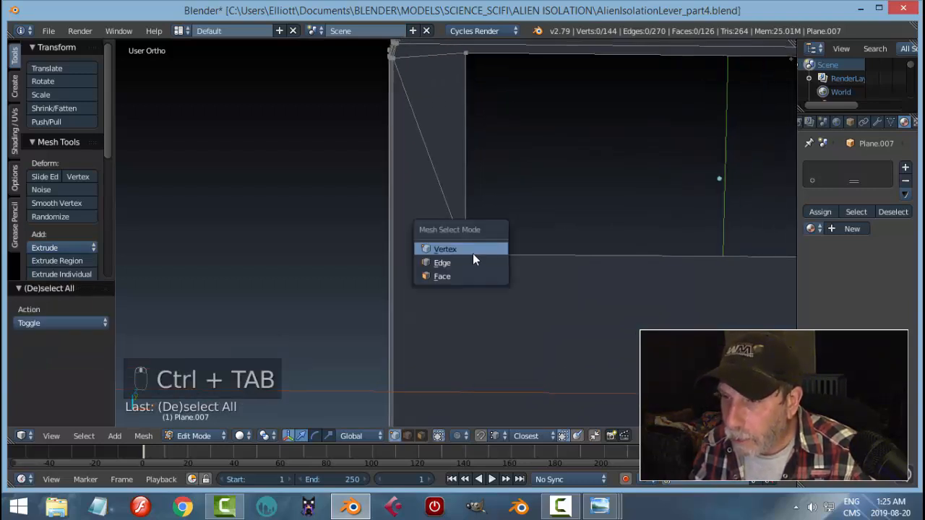
{"action": "left_click", "coordinate": [467, 248]}
{"action": "middle_click_drag", "start_coordinate": [469, 289], "coordinate": [547, 279]}
{"action": "middle_click_drag", "start_coordinate": [464, 311], "coordinate": [531, 268]}
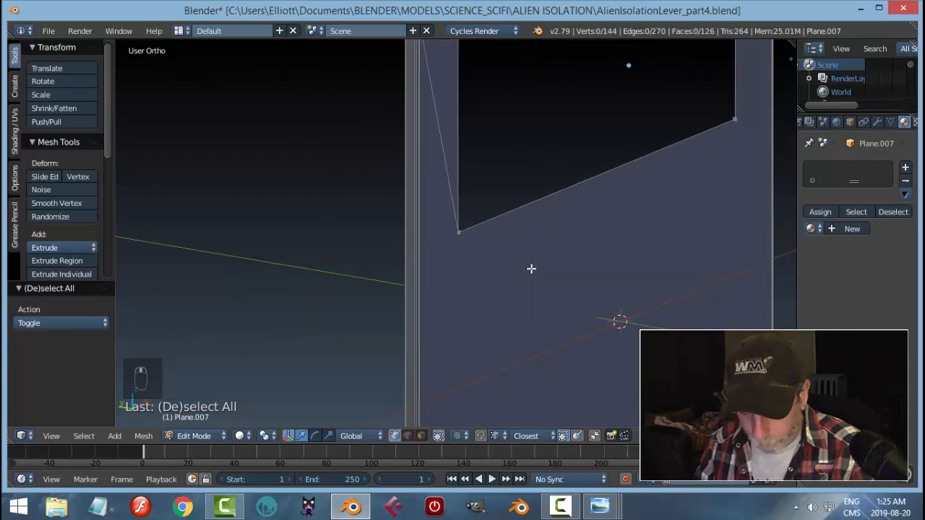
{"action": "key", "text": "k"}
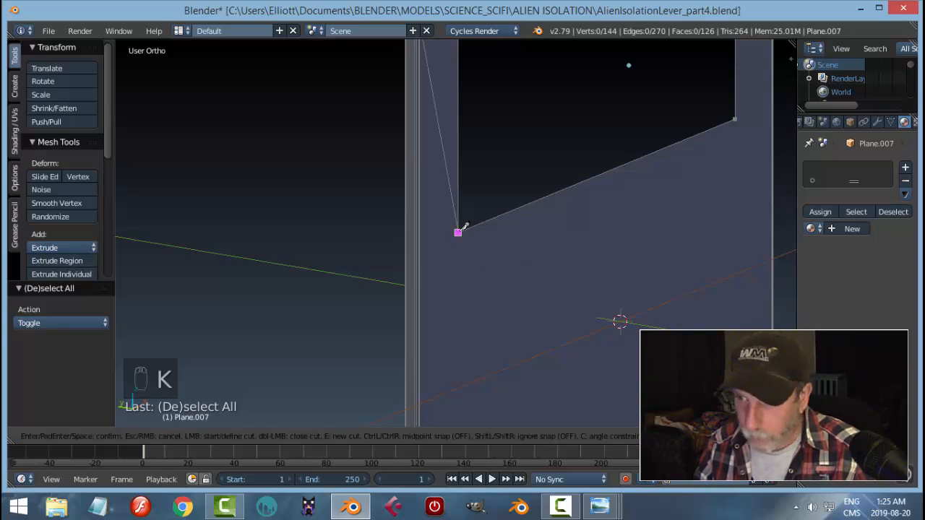
{"action": "left_click", "coordinate": [396, 241]}
{"action": "key", "text": "c"}
{"action": "middle_click_drag", "start_coordinate": [381, 253], "coordinate": [522, 202]}
{"action": "key", "text": "Return"}
- Extend the left knife cut across the remaining narrow bevel strip of the plate's edge
{"action": "scroll", "coordinate": [465, 283], "scroll_direction": "up", "scroll_amount": 3}
{"action": "key", "text": "a"}
{"action": "key", "text": "k"}
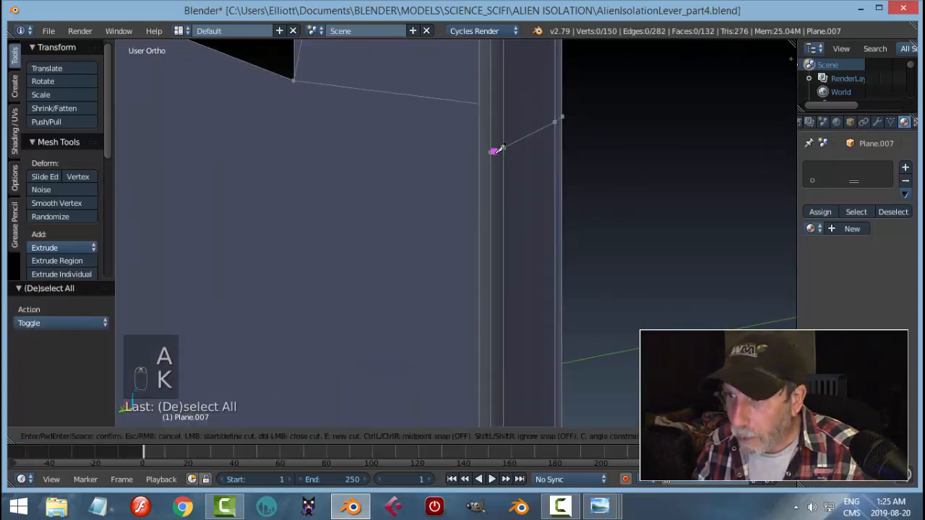
{"action": "left_click", "coordinate": [492, 152]}
{"action": "left_click", "coordinate": [481, 151]}
{"action": "key", "text": "Return"}
- Select the left cut's edge loop and level it by scaling to 0 along global Z
{"action": "middle_click_drag", "start_coordinate": [531, 161], "coordinate": [489, 208]}
{"action": "right_click", "coordinate": [437, 170], "text": "alt"}
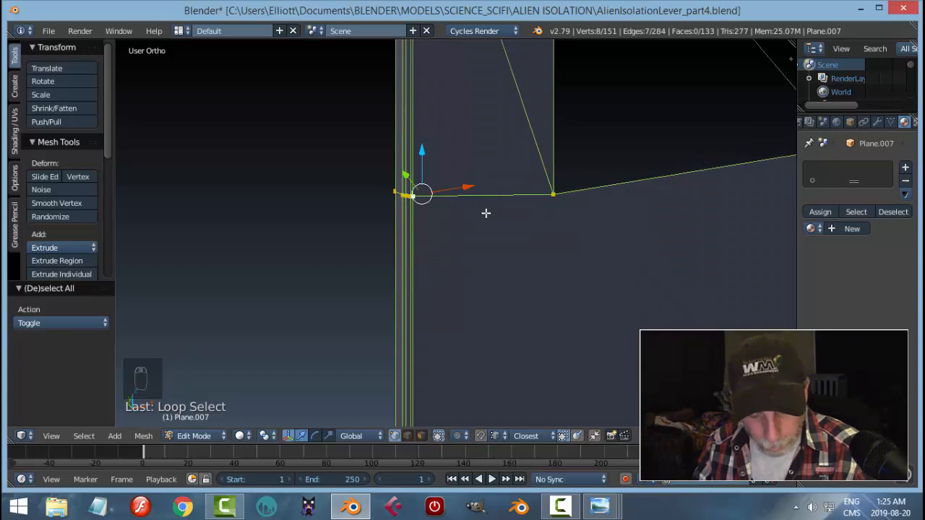
{"action": "key", "text": "s"}
{"action": "key", "text": "z"}
{"action": "key", "text": "0"}
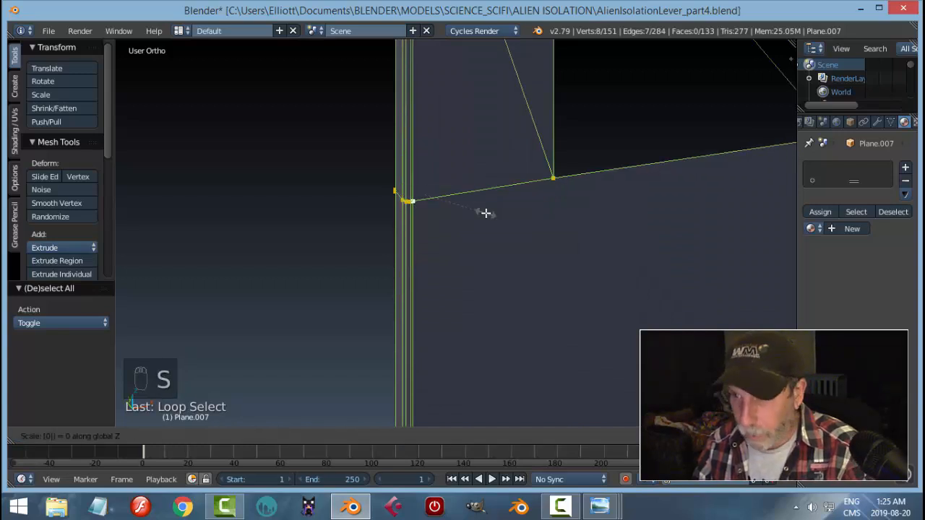
{"action": "key", "text": "Return"}
{"action": "key", "text": "a"}
- Dissolve the diagonal edge running from the plate's upper-left rounded corner to the window's lower-left corner
{"action": "middle_click_drag", "start_coordinate": [545, 225], "coordinate": [541, 288]}
{"action": "key", "text": "ctrl+Tab"}
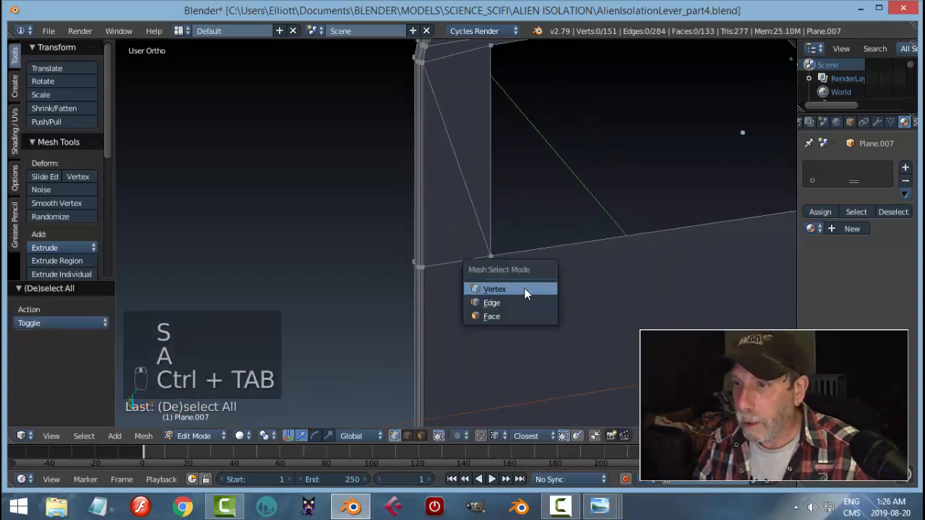
{"action": "key", "text": "x"}
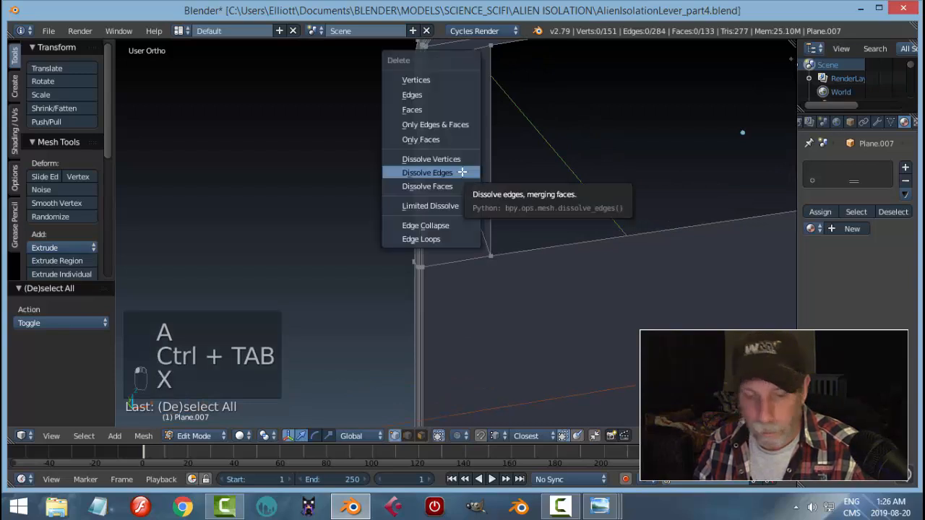
{"action": "key", "text": "ctrl+Tab"}
{"action": "left_click", "coordinate": [440, 186]}
{"action": "right_click", "coordinate": [459, 152]}
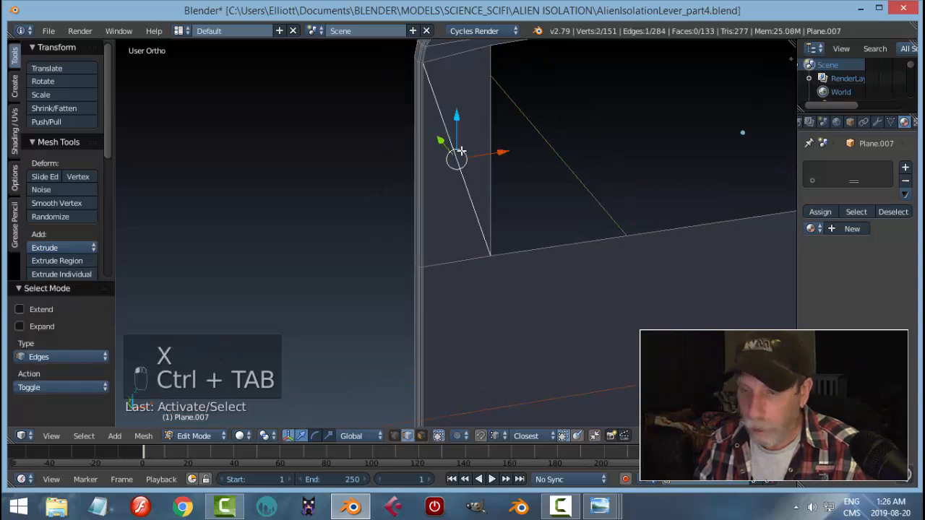
{"action": "key", "text": "x"}
{"action": "left_click", "coordinate": [461, 152]}
{"action": "mouse_move", "coordinate": [522, 200]}
{"action": "middle_mouse_down"}
{"action": "mouse_move", "coordinate": [578, 209]}
{"action": "mouse_move", "coordinate": [530, 225]}
{"action": "mouse_move", "coordinate": [591, 246]}
{"action": "mouse_move", "coordinate": [506, 207]}
{"action": "middle_mouse_up"}
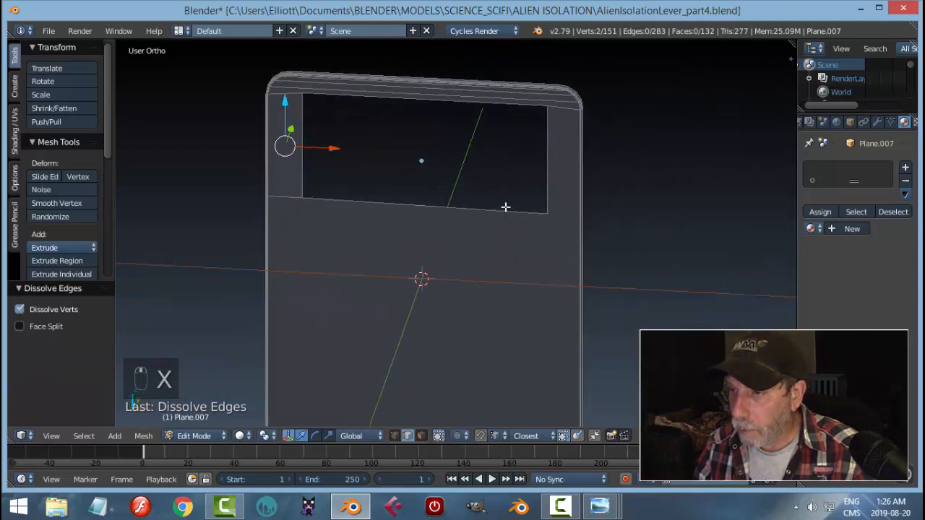
- Knife a cut from the window's lower-right corner outward across the plate's right edge in vertex select mode
{"action": "key", "text": "ctrl+Tab"}
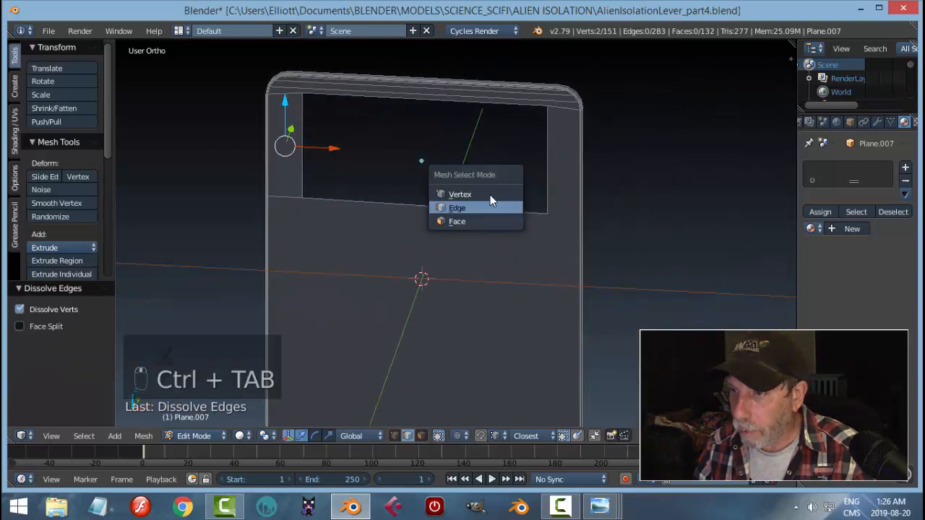
{"action": "left_click", "coordinate": [463, 192]}
{"action": "scroll", "coordinate": [622, 243], "scroll_direction": "up", "scroll_amount": 4}
{"action": "middle_click_drag", "start_coordinate": [622, 242], "coordinate": [501, 221]}
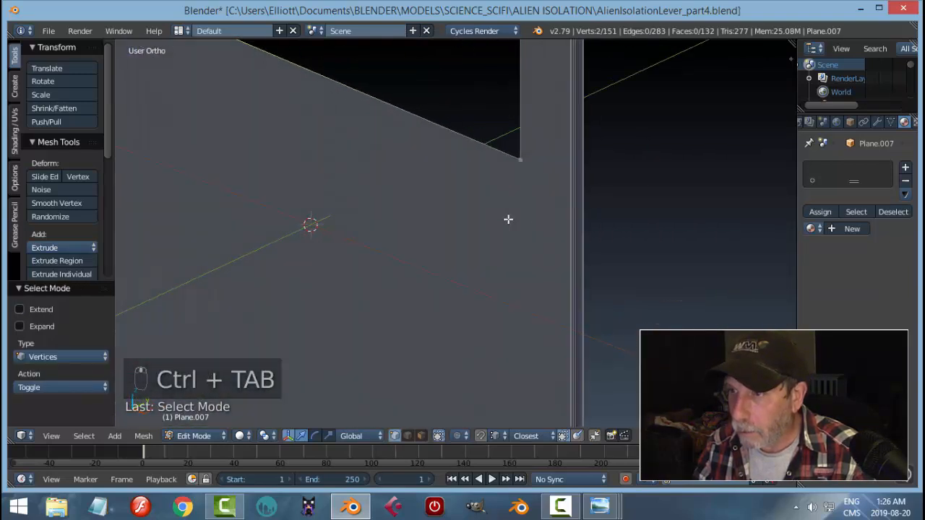
{"action": "key", "text": "k"}
{"action": "left_click", "coordinate": [533, 158]}
{"action": "key", "text": "Return"}
{"action": "middle_click_drag", "start_coordinate": [644, 205], "coordinate": [447, 186]}
{"action": "key", "text": "a"}
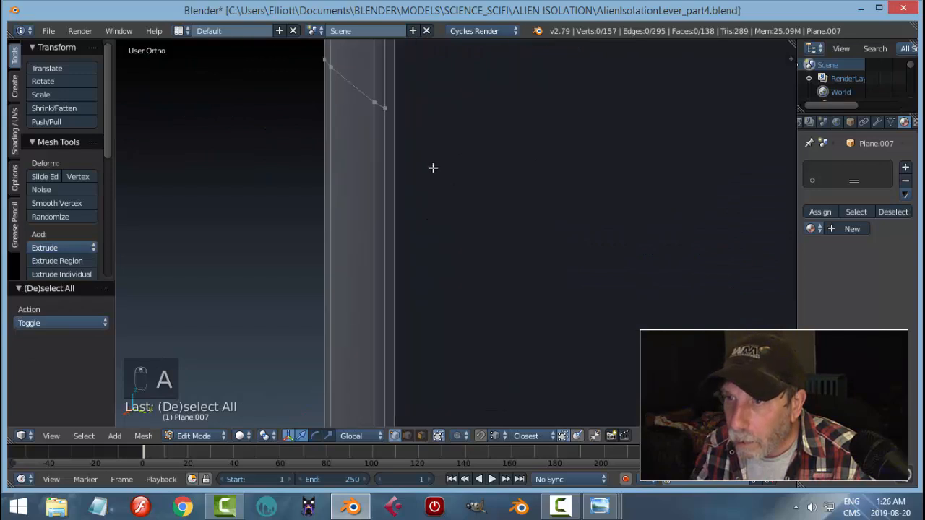
- Extend the right knife cut across the last narrow bevel strip of the plate's edge
{"action": "key", "text": "k"}
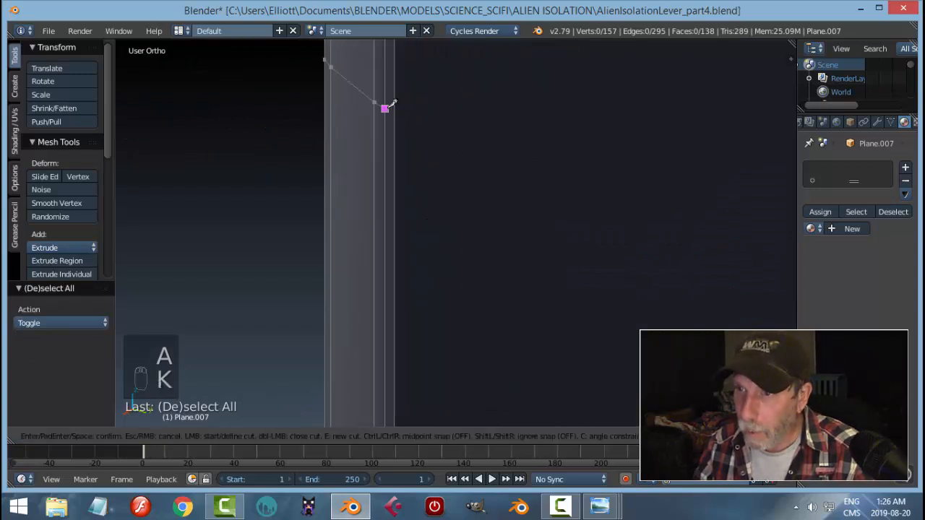
{"action": "left_click", "coordinate": [384, 108]}
{"action": "left_click", "coordinate": [393, 108]}
{"action": "key", "text": "Return"}
{"action": "key", "text": "a"}
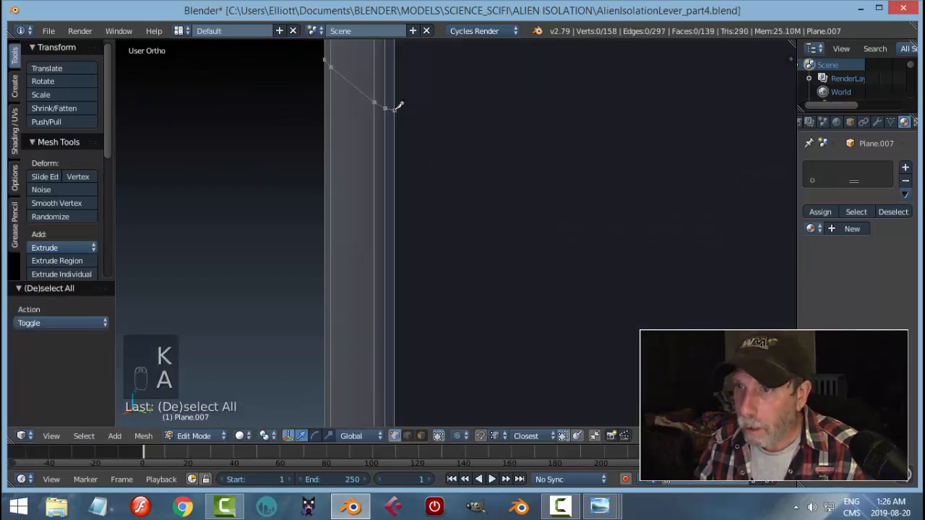
- Select the right cut's edge loop and flatten it by scaling along global Z
{"action": "right_click", "coordinate": [367, 93], "text": "alt"}
{"action": "key", "text": "s"}
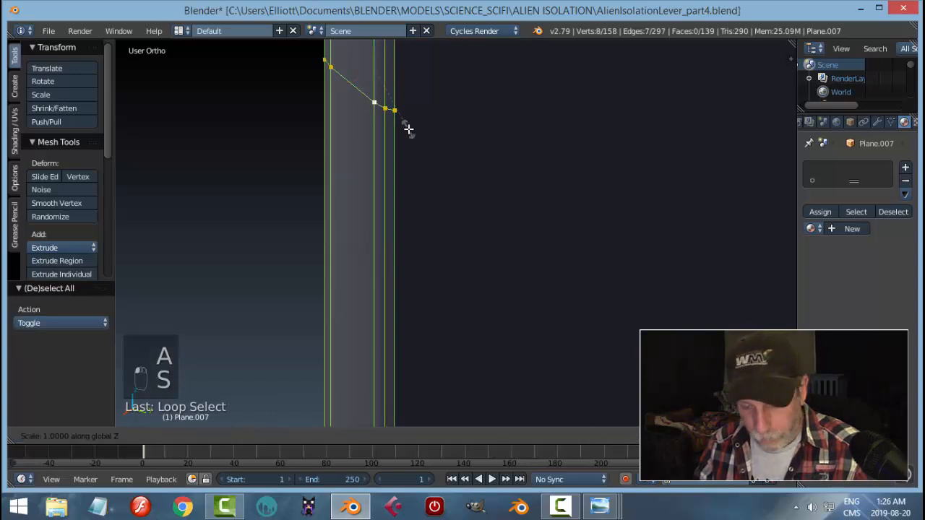
{"action": "key", "text": "Return"}
{"action": "key", "text": "a"}
{"action": "middle_click_drag", "start_coordinate": [440, 150], "coordinate": [547, 252]}
{"action": "scroll", "coordinate": [535, 266], "scroll_direction": "up", "scroll_amount": 4}
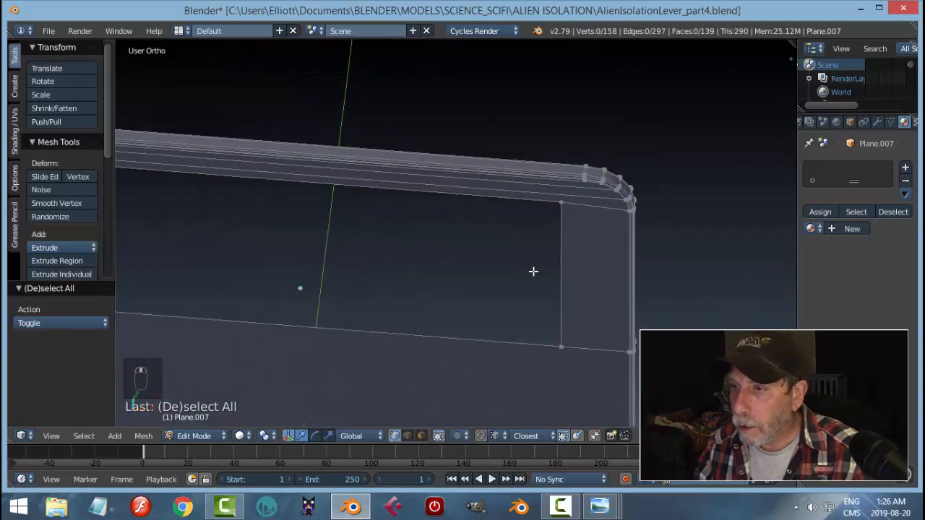
- Knife a cut from the window's upper-right corner up across the strips of the plate's top edge
{"action": "middle_click_drag", "start_coordinate": [576, 221], "coordinate": [580, 249]}
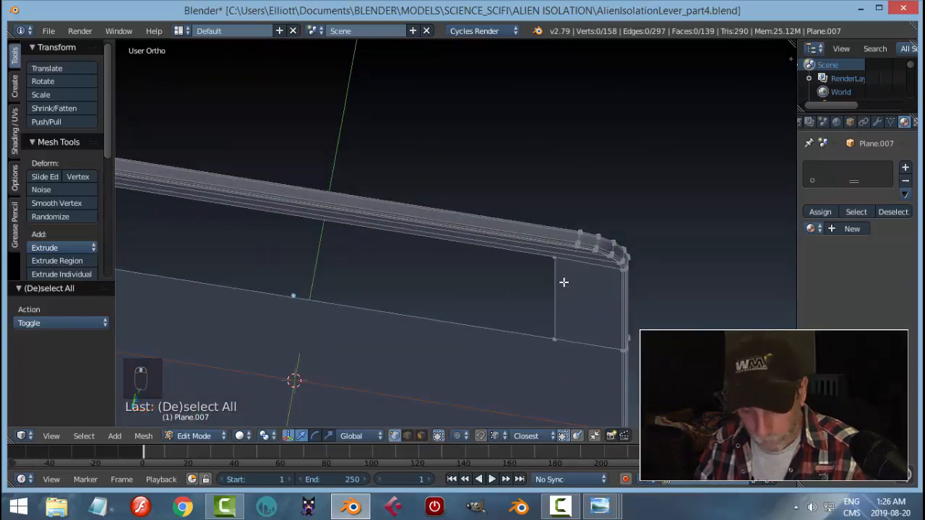
{"action": "key", "text": "k"}
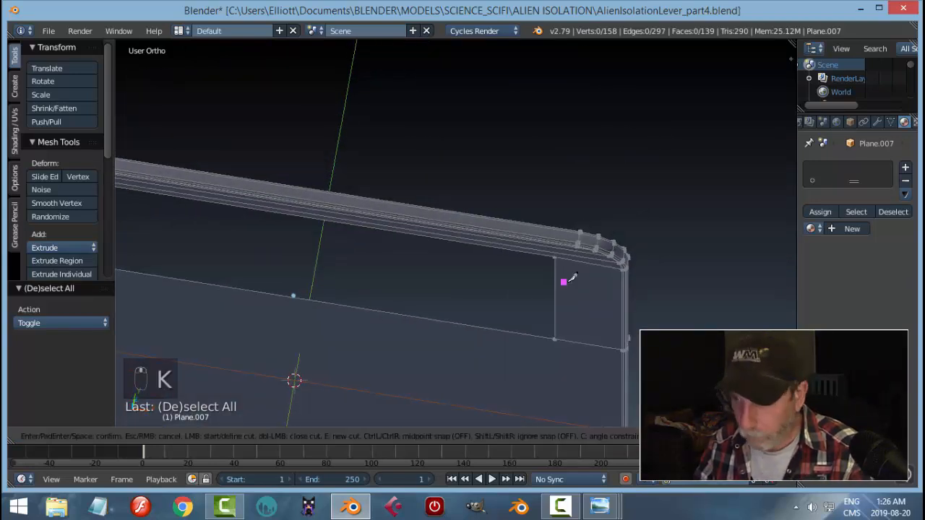
{"action": "left_click", "coordinate": [559, 246]}
{"action": "left_click", "coordinate": [564, 222]}
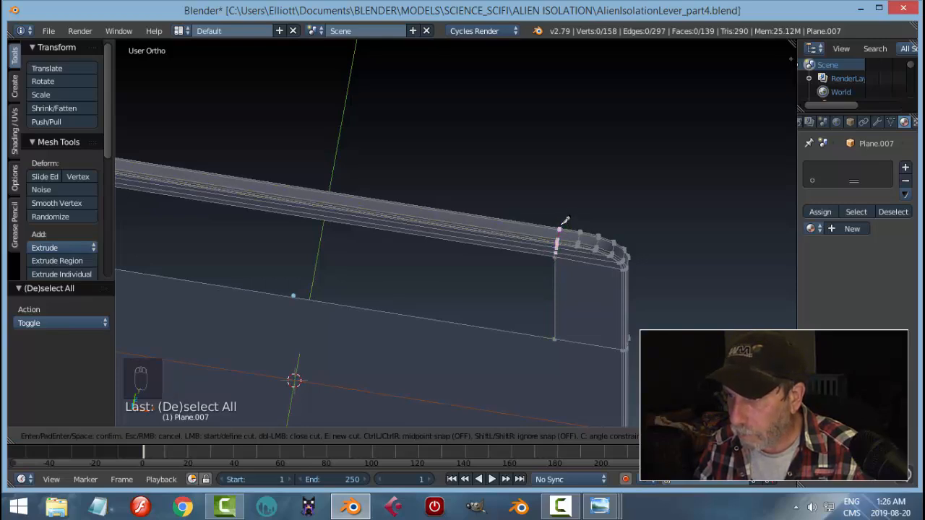
{"action": "key", "text": "Return"}
{"action": "middle_click_drag", "start_coordinate": [613, 205], "coordinate": [91, 250]}
{"action": "key", "text": "a"}
- Select the edge loop of the cut above the window's upper-right corner and flatten it by scaling to 0 along X
{"action": "scroll", "coordinate": [405, 319], "scroll_direction": "up", "scroll_amount": 3}
{"action": "middle_click_drag", "start_coordinate": [243, 204], "coordinate": [596, 248]}
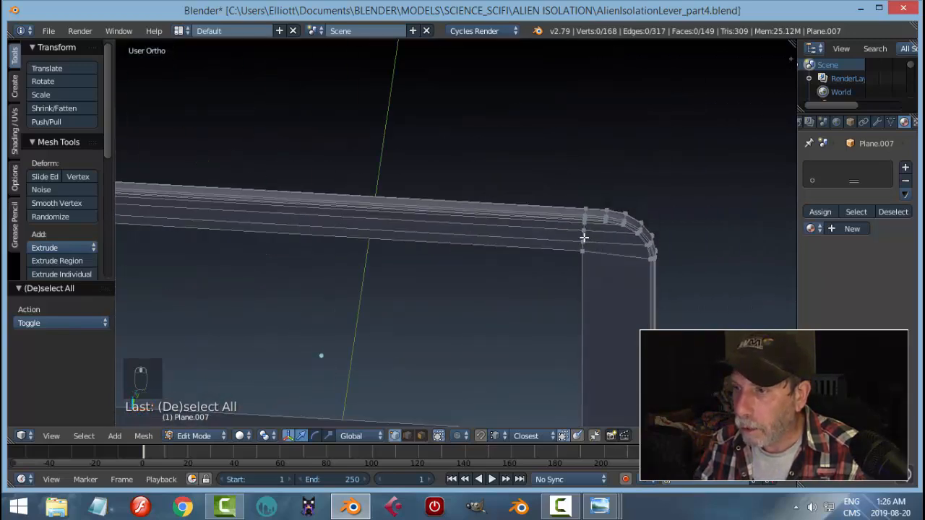
{"action": "right_click", "coordinate": [585, 239], "text": "alt"}
{"action": "key", "text": "s"}
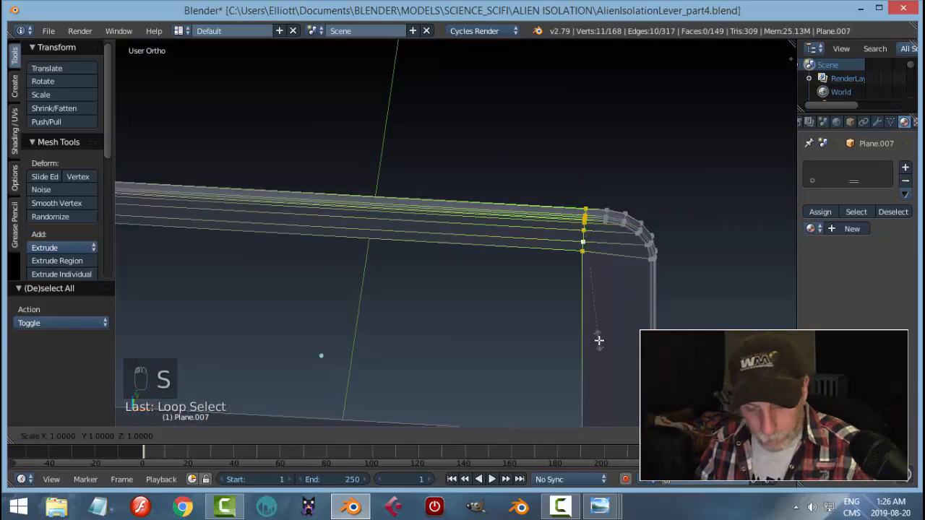
{"action": "key", "text": "0"}
{"action": "key", "text": "Return"}
{"action": "key", "text": "a"}
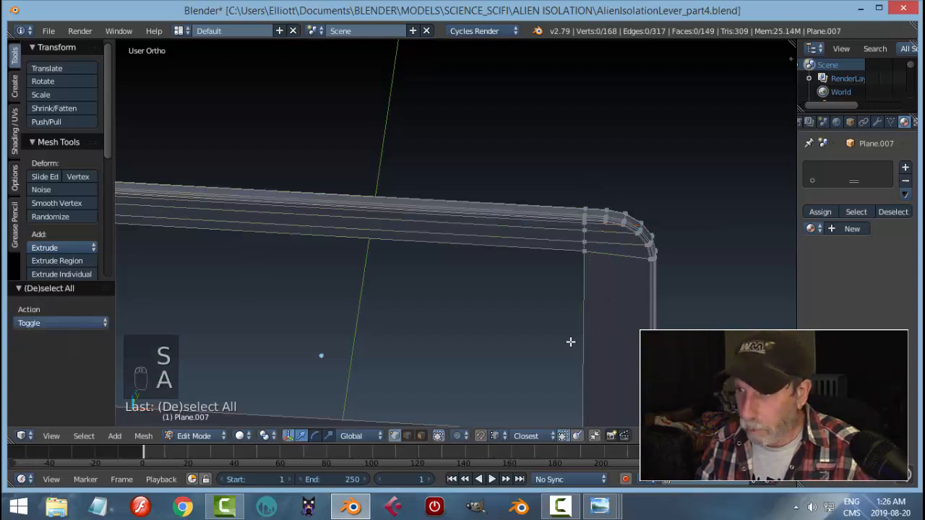
- Select the two corner vertices of the window's right side and align them by scaling to 0 along X
{"action": "scroll", "coordinate": [572, 341], "scroll_direction": "down", "scroll_amount": 3}
{"action": "middle_click_drag", "start_coordinate": [533, 357], "coordinate": [537, 335]}
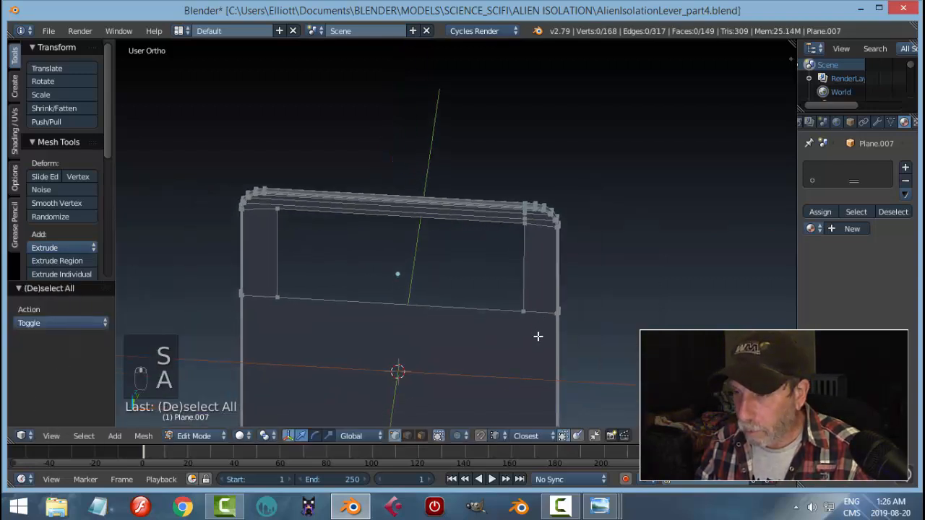
{"action": "right_click", "coordinate": [522, 241], "text": "alt"}
{"action": "key", "text": "a"}
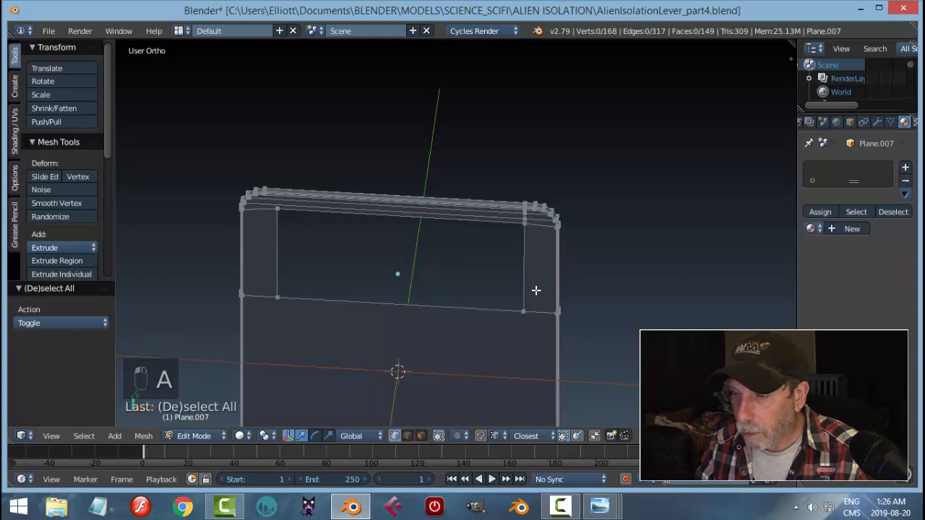
{"action": "scroll", "coordinate": [537, 289], "scroll_direction": "up", "scroll_amount": 2}
{"action": "right_click", "coordinate": [554, 346]}
{"action": "right_click", "coordinate": [554, 220], "text": "shift"}
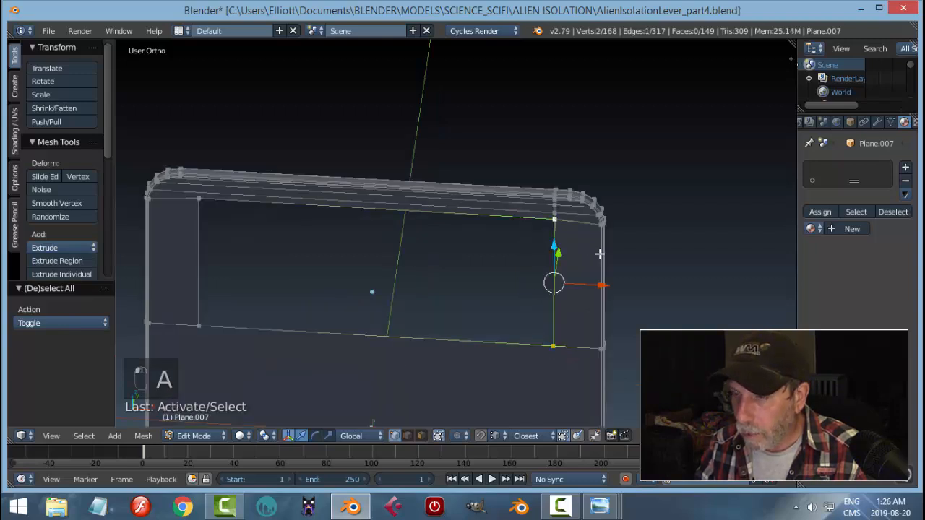
{"action": "key", "text": "s"}
{"action": "key", "text": "x"}
{"action": "key", "text": "Return"}
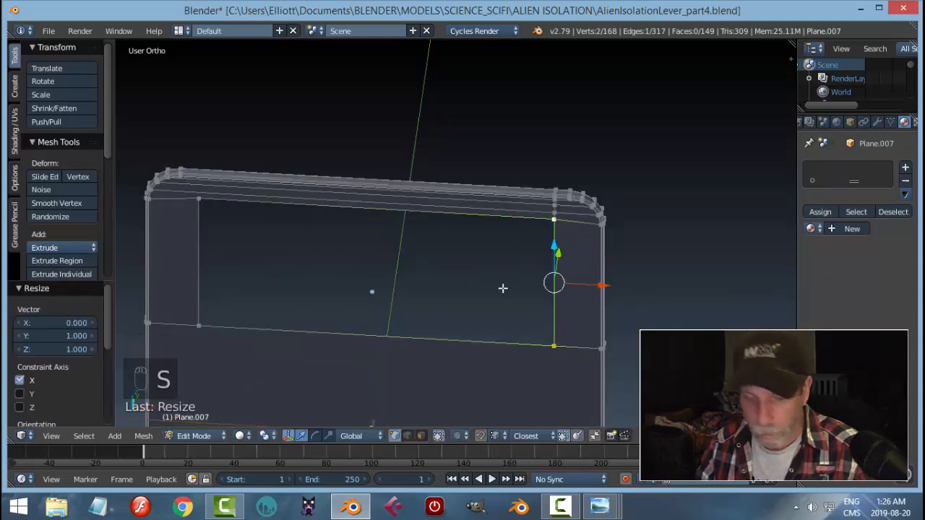
{"action": "key", "text": "a"}
- Knife a cut from the window's upper-left corner up across the strips of the plate's top edge
{"action": "scroll", "coordinate": [480, 291], "scroll_direction": "down", "scroll_amount": 3}
{"action": "middle_click_drag", "start_coordinate": [479, 291], "coordinate": [355, 307]}
{"action": "scroll", "coordinate": [355, 307], "scroll_direction": "up", "scroll_amount": 2}
{"action": "middle_click_drag", "start_coordinate": [368, 265], "coordinate": [524, 323], "text": "shift"}
{"action": "scroll", "coordinate": [539, 332], "scroll_direction": "up", "scroll_amount": 3}
{"action": "key", "text": "k"}
{"action": "left_click", "coordinate": [477, 313]}
{"action": "key", "text": "Return"}
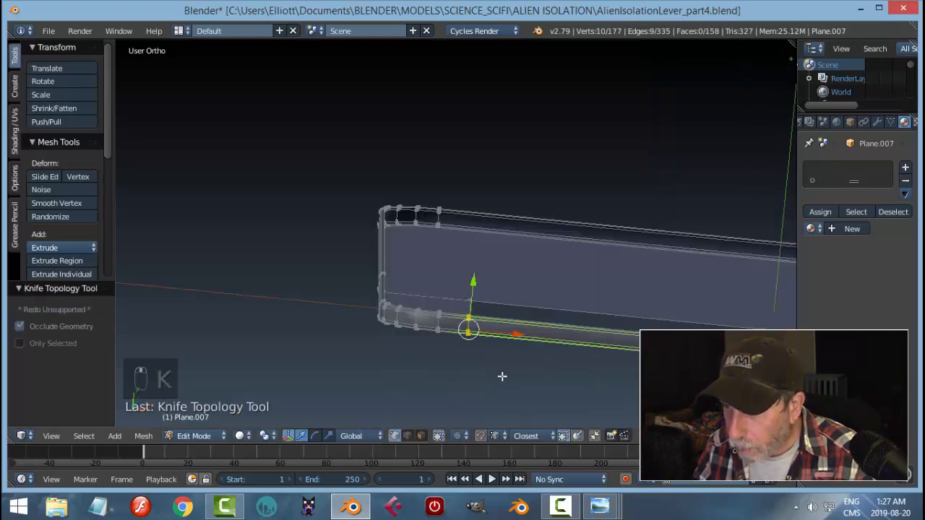
{"action": "middle_click_drag", "start_coordinate": [504, 364], "coordinate": [421, 367]}
{"action": "key", "text": "a"}
- Knife the missing segment of the upper-left cut across the last narrow strip of the top edge
{"action": "middle_click_drag", "start_coordinate": [434, 332], "coordinate": [513, 302]}
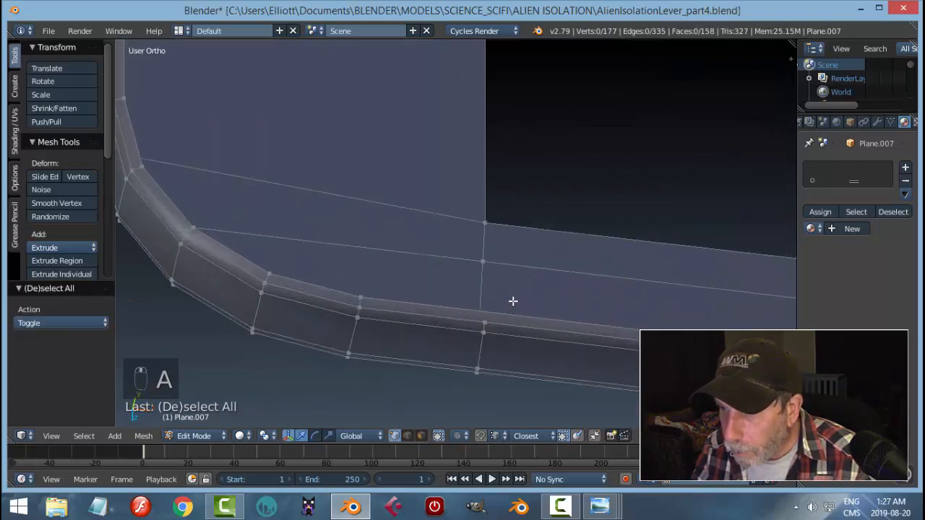
{"action": "key", "text": "k"}
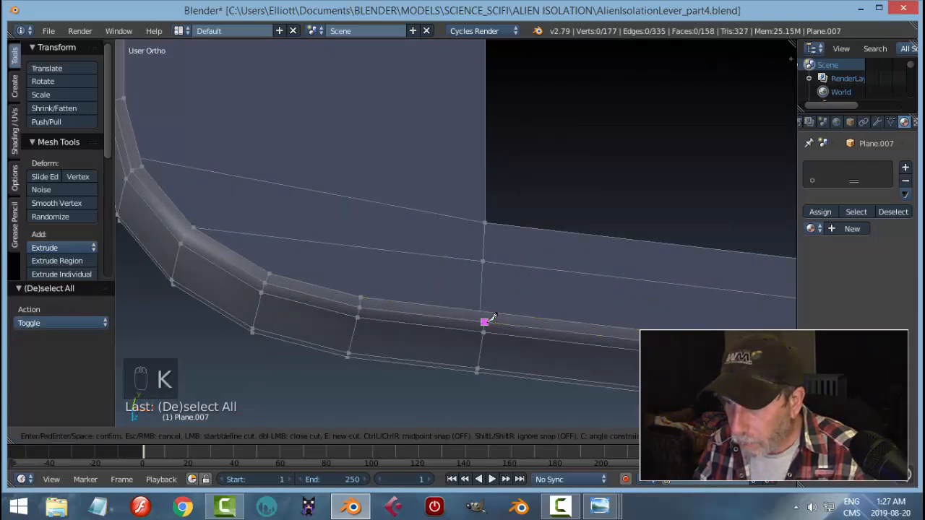
{"action": "left_click", "coordinate": [485, 312]}
{"action": "key", "text": "Return"}
{"action": "key", "text": "a"}
{"action": "middle_click_drag", "start_coordinate": [487, 316], "coordinate": [432, 219]}
{"action": "key", "text": "ctrl+r"}
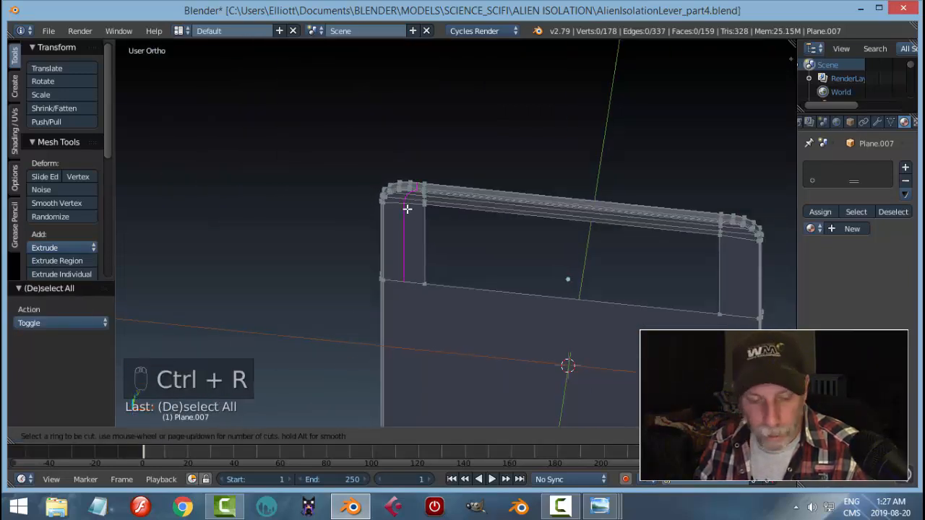
{"action": "key", "text": "Escape"}
{"action": "key", "text": "ctrl+r"}
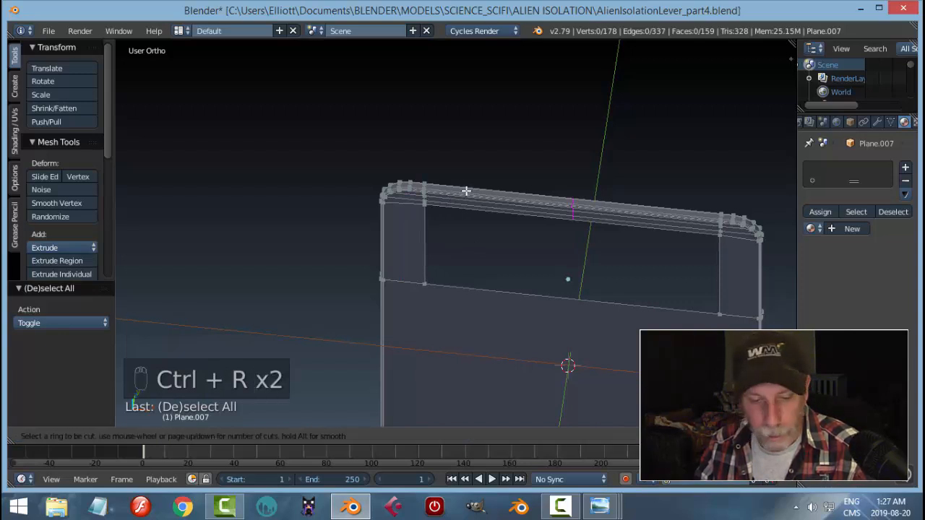
{"action": "key", "text": "Escape"}
{"action": "right_click", "coordinate": [422, 216], "text": "alt"}
{"action": "key", "text": "a"}
- In edge select mode, select the edge loop of the upper-left cut and flatten it by scaling to 0 along X
{"action": "scroll", "coordinate": [431, 217], "scroll_direction": "up", "scroll_amount": 3}
{"action": "key", "text": "ctrl+Tab"}
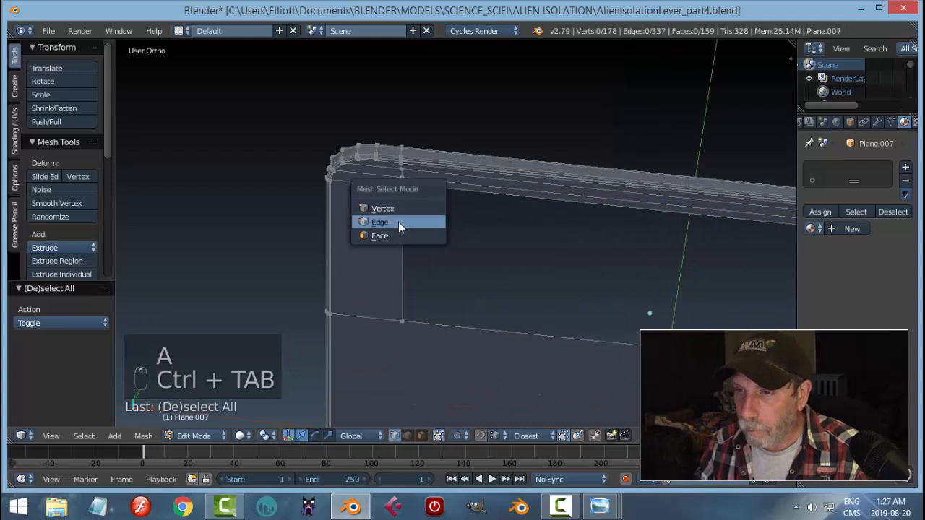
{"action": "left_click", "coordinate": [399, 222]}
{"action": "right_click", "coordinate": [399, 166], "text": "alt"}
{"action": "key", "text": "a"}
{"action": "right_click", "coordinate": [399, 156], "text": "alt"}
{"action": "right_click", "coordinate": [406, 206], "text": "alt"}
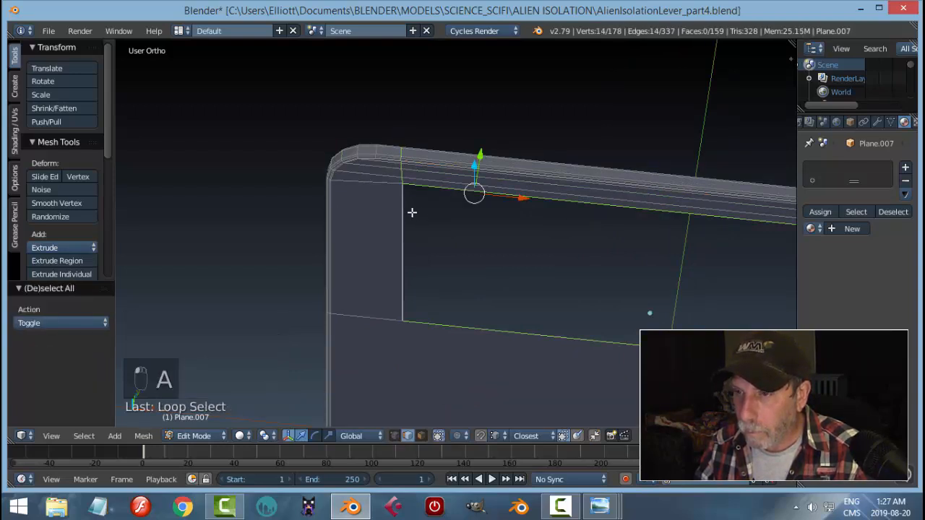
{"action": "key", "text": "ctrl+z"}
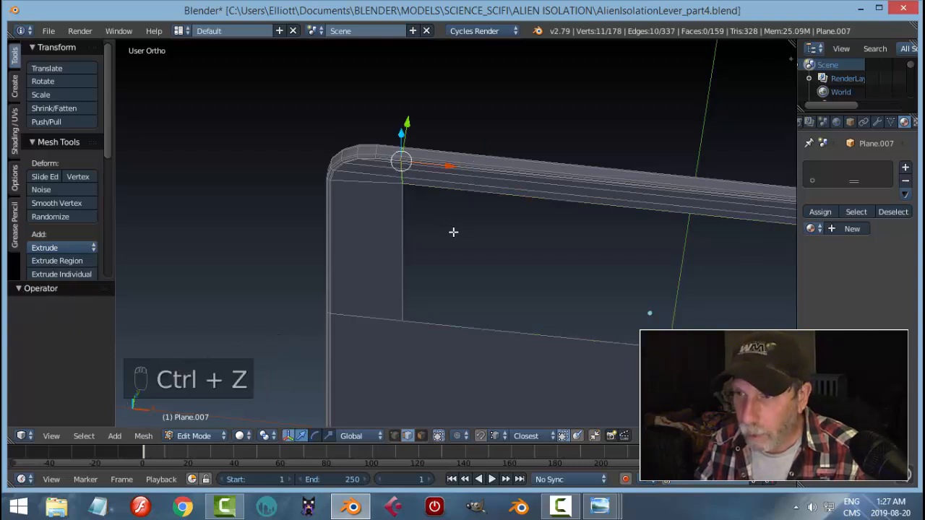
{"action": "key", "text": "s"}
{"action": "key", "text": "x"}
{"action": "key", "text": "Return"}
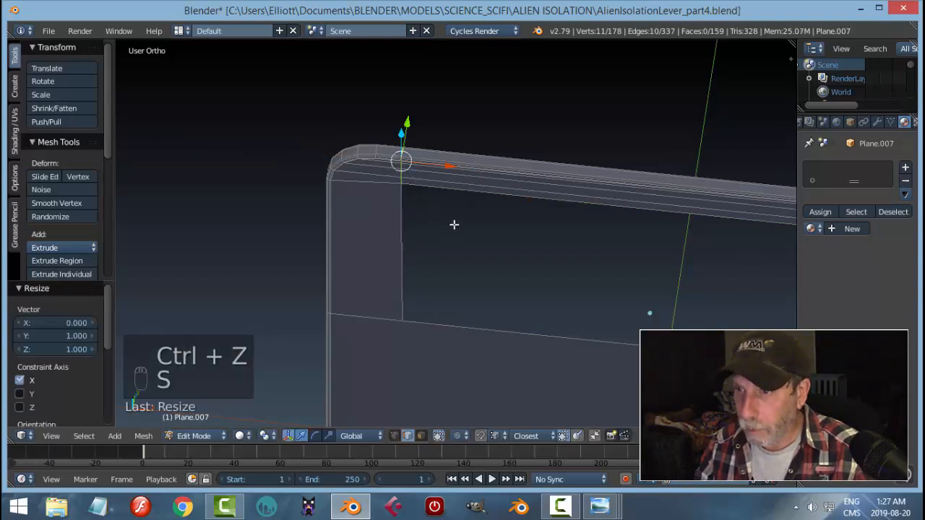
{"action": "key", "text": "a"}
- Examine the plate's cuts around the window and its overall topology from several distances
{"action": "scroll", "coordinate": [491, 293], "scroll_direction": "down", "scroll_amount": 4}
{"action": "scroll", "coordinate": [489, 275], "scroll_direction": "down", "scroll_amount": 2}
{"action": "middle_click_drag", "start_coordinate": [489, 275], "coordinate": [491, 209]}
{"action": "scroll", "coordinate": [521, 308], "scroll_direction": "down", "scroll_amount": 4}
{"action": "mouse_move", "coordinate": [520, 308]}
{"action": "middle_mouse_down", "text": "shift"}
{"action": "mouse_move", "coordinate": [504, 254]}
{"action": "mouse_move", "coordinate": [502, 304]}
{"action": "middle_mouse_up", "text": "shift"}
{"action": "scroll", "coordinate": [513, 256], "scroll_direction": "up", "scroll_amount": 2}
{"action": "scroll", "coordinate": [545, 239], "scroll_direction": "up", "scroll_amount": 1}
{"action": "middle_click_drag", "start_coordinate": [545, 239], "coordinate": [498, 306], "text": "shift"}
{"action": "scroll", "coordinate": [498, 303], "scroll_direction": "up", "scroll_amount": 4}
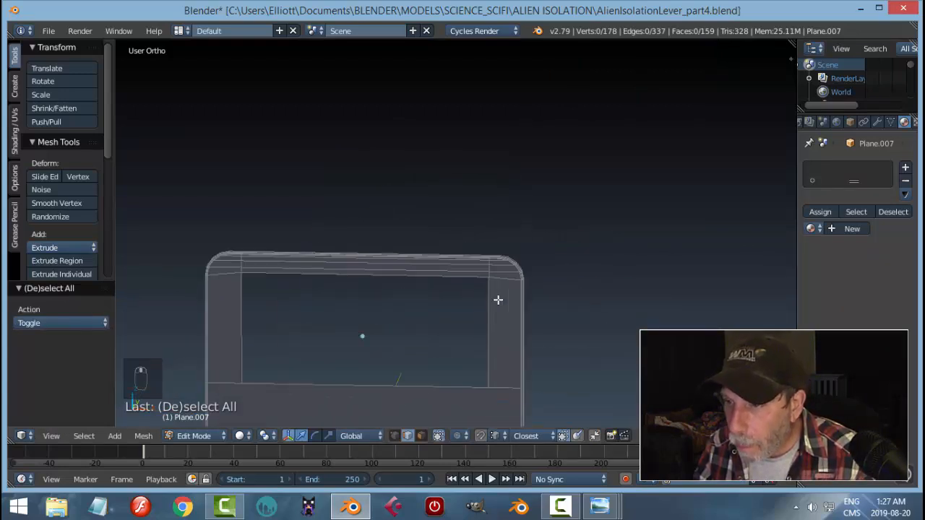
{"action": "scroll", "coordinate": [491, 304], "scroll_direction": "down", "scroll_amount": 3}
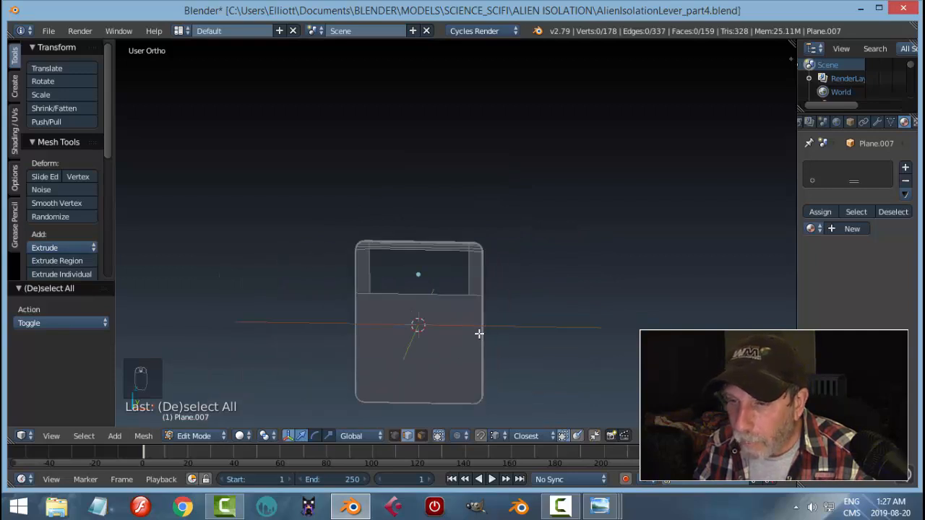
- Switch to vertex select mode for working on the plate's lower rounded corners
{"action": "middle_click_drag", "start_coordinate": [485, 321], "coordinate": [446, 248], "text": "shift"}
{"action": "scroll", "coordinate": [405, 252], "scroll_direction": "up", "scroll_amount": 2}
{"action": "key", "text": "ctrl+Tab"}
{"action": "left_click", "coordinate": [368, 236]}
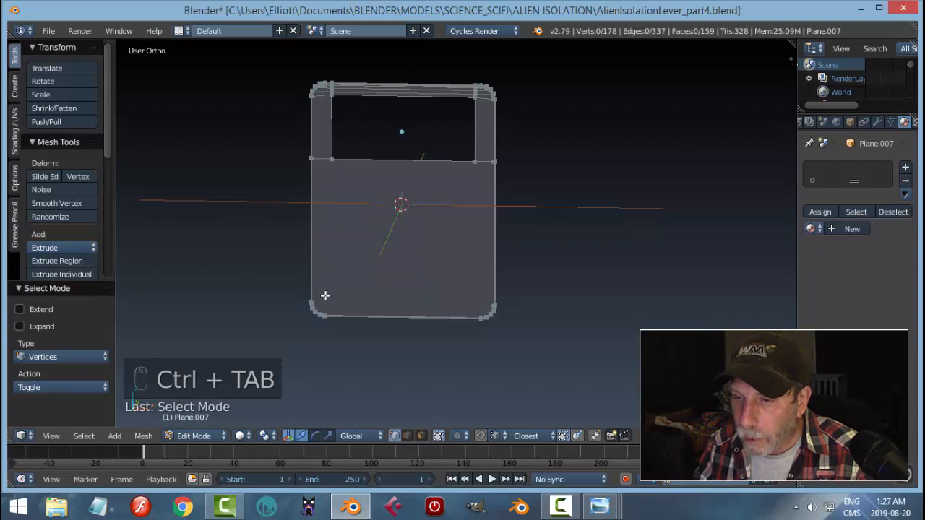
{"action": "scroll", "coordinate": [361, 301], "scroll_direction": "up", "scroll_amount": 3}
{"action": "middle_click_drag", "start_coordinate": [423, 324], "coordinate": [413, 261], "text": "shift"}
{"action": "right_click", "coordinate": [545, 288]}
{"action": "key", "text": "a"}
{"action": "scroll", "coordinate": [553, 264], "scroll_direction": "up", "scroll_amount": 4}
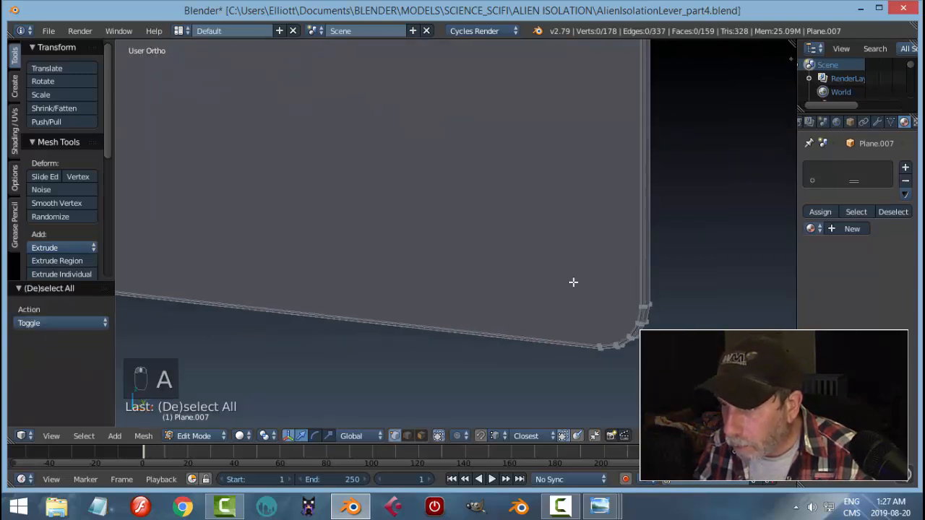
- Connect the topmost vertices of the lower-left and lower-right rounded corners with an edge across the plate's front face
{"action": "right_click", "coordinate": [626, 297]}
{"action": "scroll", "coordinate": [506, 296], "scroll_direction": "down", "scroll_amount": 2}
{"action": "middle_click_drag", "start_coordinate": [365, 273], "coordinate": [493, 273], "text": "shift"}
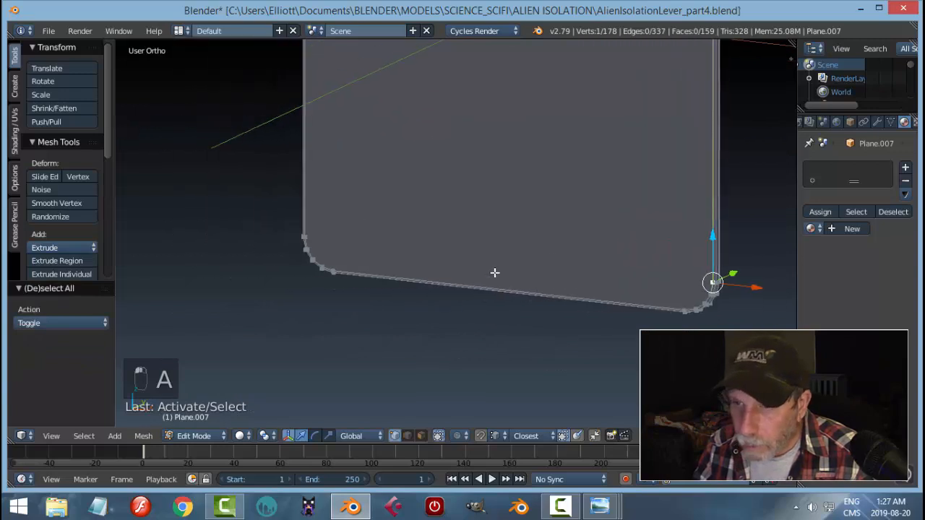
{"action": "right_click", "coordinate": [325, 233], "text": "shift"}
{"action": "key", "text": "ctrl+z"}
{"action": "middle_click_drag", "start_coordinate": [302, 229], "coordinate": [287, 268]}
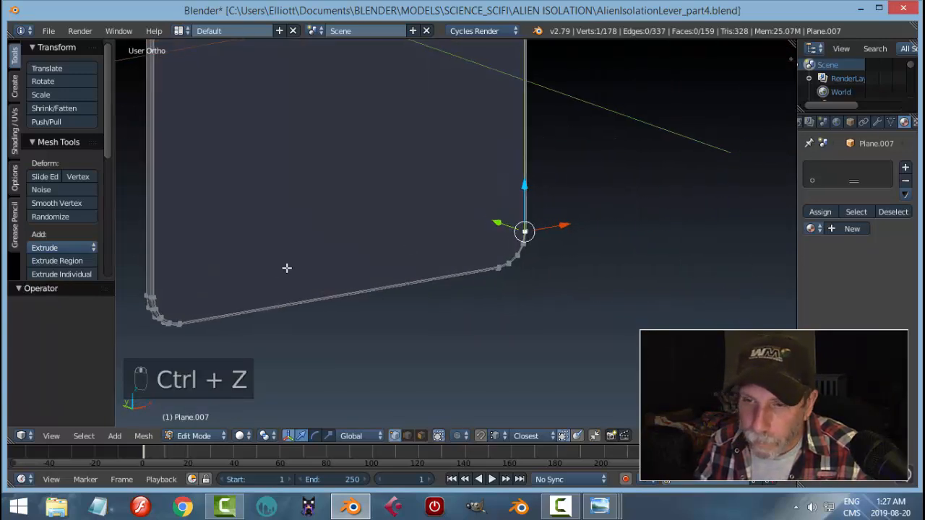
{"action": "right_click", "coordinate": [163, 292], "text": "shift"}
{"action": "scroll", "coordinate": [198, 299], "scroll_direction": "up", "scroll_amount": 2}
{"action": "middle_click_drag", "start_coordinate": [198, 296], "coordinate": [425, 248], "text": "shift"}
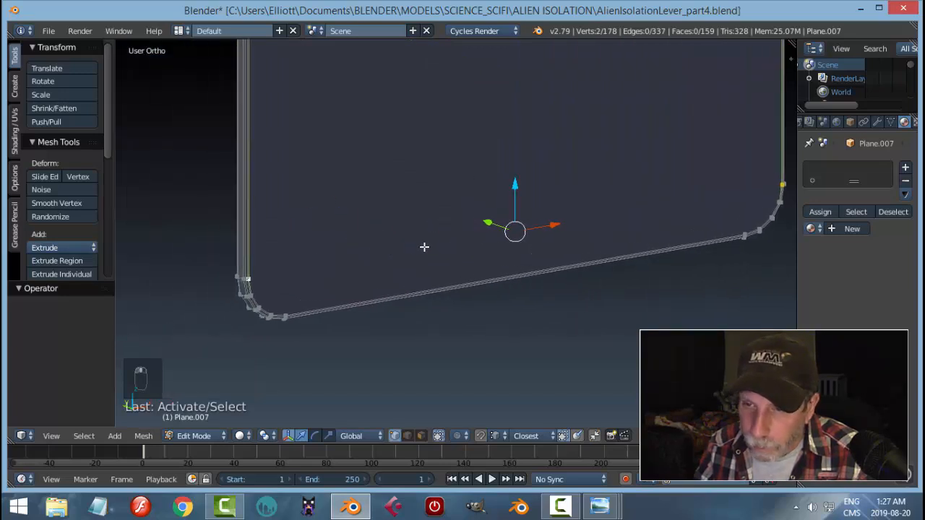
{"action": "key", "text": "j"}
- Connect the second pair of vertices down the two lower rounded corners with an edge across the front face
{"action": "right_click", "coordinate": [269, 289]}
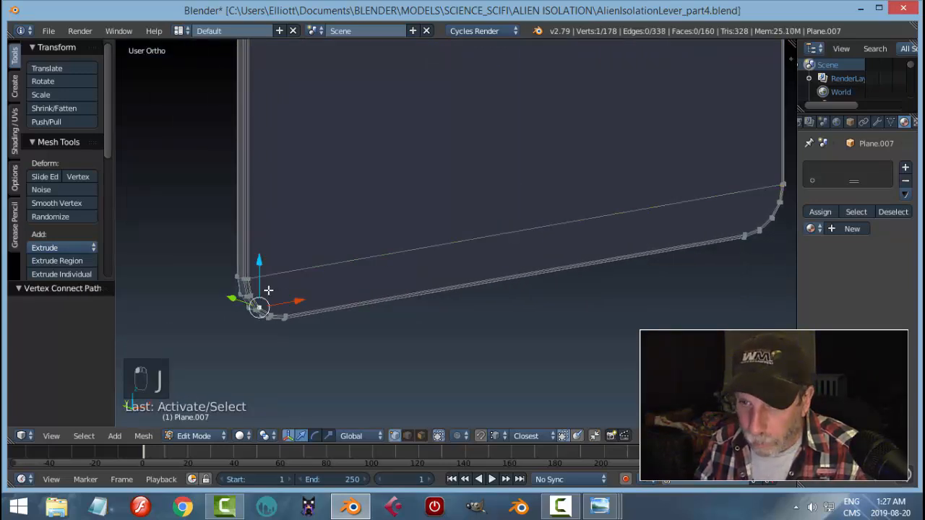
{"action": "key", "text": "a"}
{"action": "right_click", "coordinate": [252, 292]}
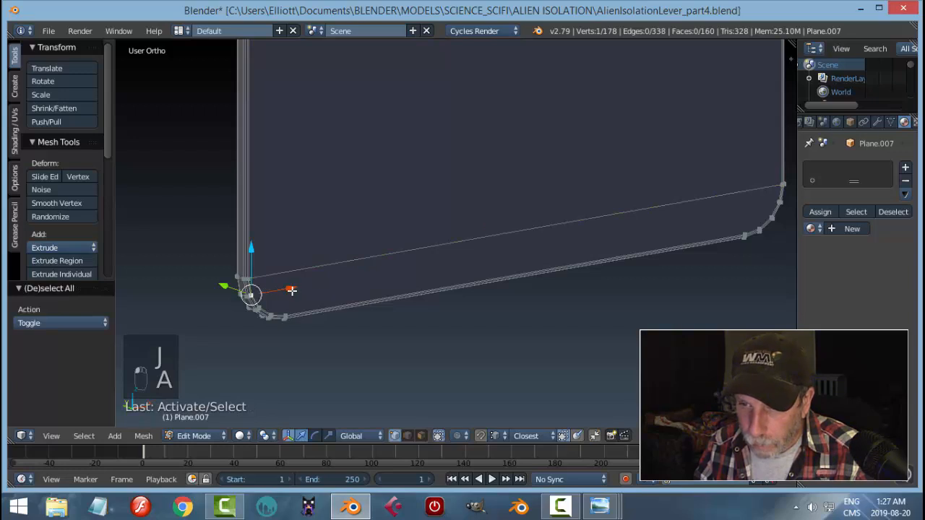
{"action": "scroll", "coordinate": [287, 289], "scroll_direction": "up", "scroll_amount": 4}
{"action": "middle_click_drag", "start_coordinate": [287, 289], "coordinate": [493, 215], "text": "shift"}
{"action": "scroll", "coordinate": [531, 261], "scroll_direction": "down", "scroll_amount": 3}
{"action": "middle_click_drag", "start_coordinate": [530, 246], "coordinate": [64, 252], "text": "shift"}
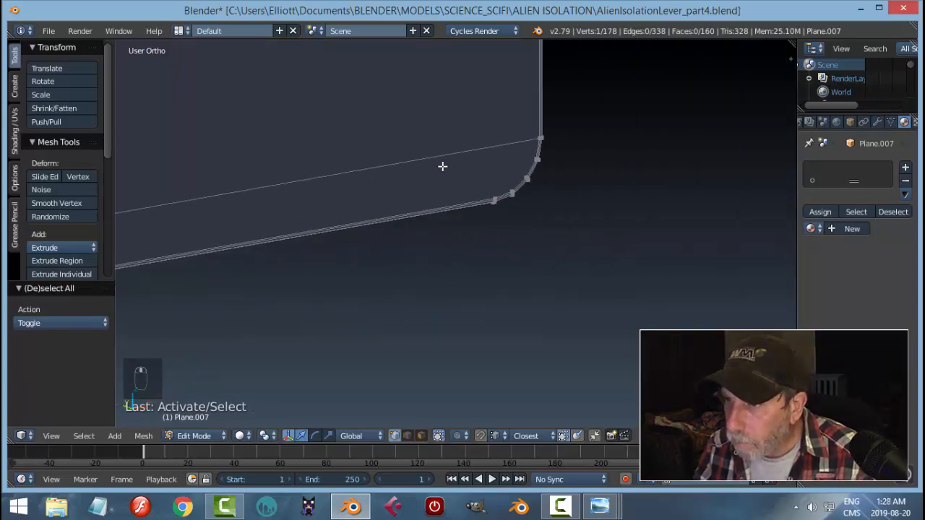
{"action": "key", "text": "j"}
- Connect the third pair of vertices down the two lower rounded corners with an edge across the front face
{"action": "right_click", "coordinate": [514, 172]}
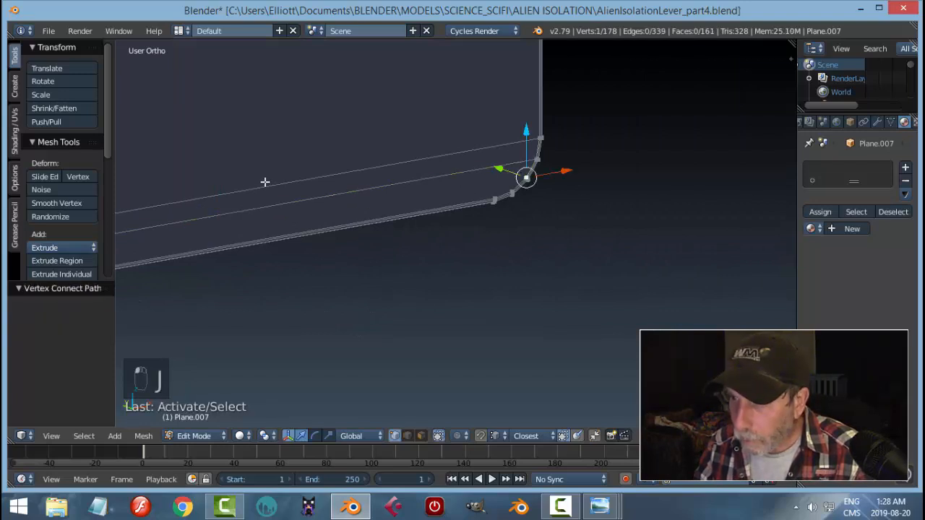
{"action": "scroll", "coordinate": [293, 182], "scroll_direction": "down", "scroll_amount": 3}
{"action": "middle_click_drag", "start_coordinate": [239, 184], "coordinate": [409, 152], "text": "shift"}
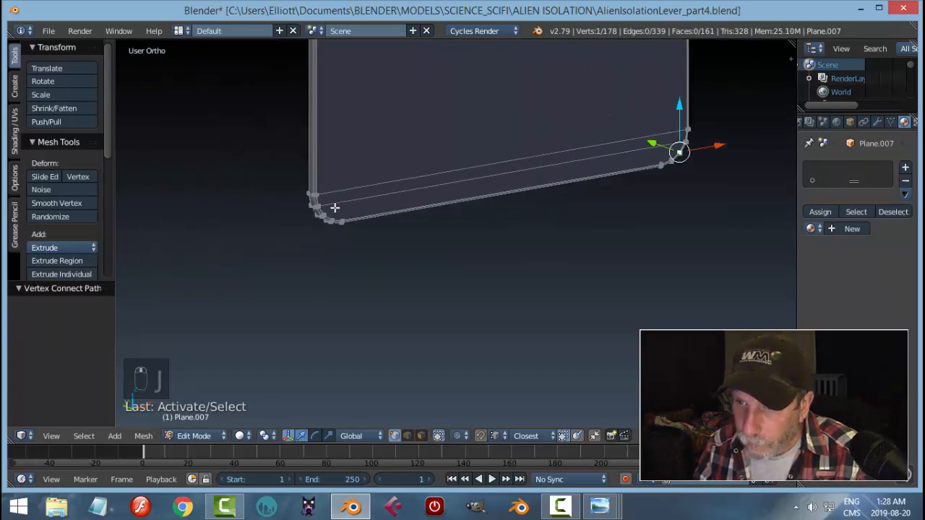
{"action": "right_click", "coordinate": [343, 211], "text": "shift"}
{"action": "key", "text": "j"}
{"action": "key", "text": "a"}
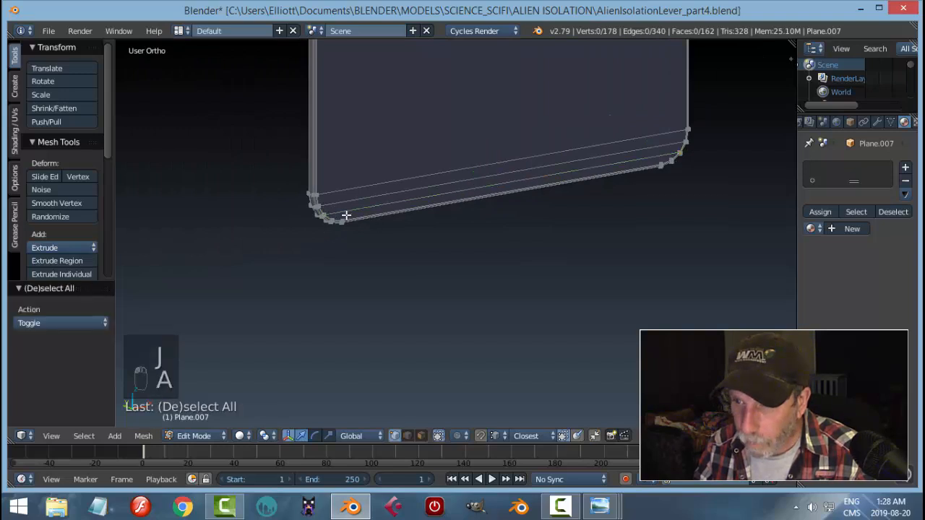
- Connect the fourth pair of corner vertices, just above the plate's lower edge, with an edge across the front face
{"action": "right_click", "coordinate": [342, 216]}
{"action": "scroll", "coordinate": [350, 229], "scroll_direction": "up", "scroll_amount": 3}
{"action": "middle_click_drag", "start_coordinate": [337, 235], "coordinate": [426, 217], "text": "shift"}
{"action": "key", "text": "a"}
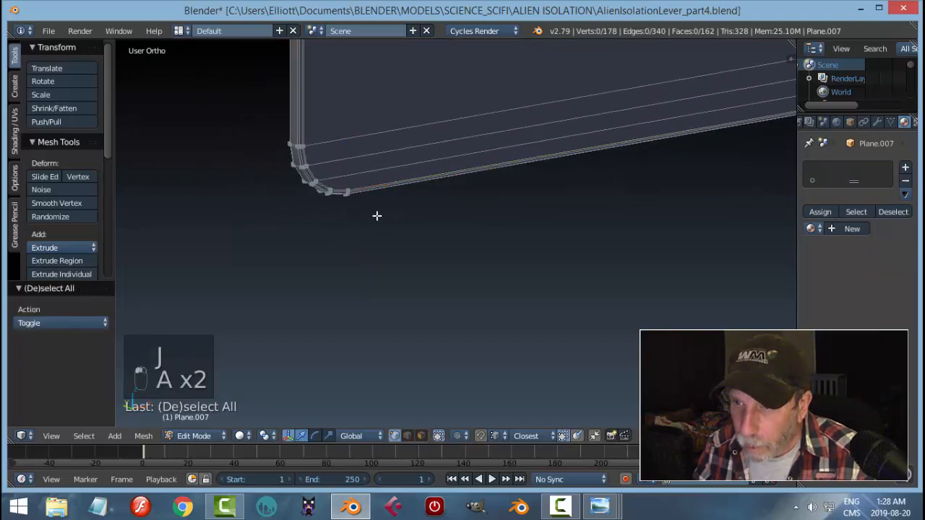
{"action": "scroll", "coordinate": [358, 209], "scroll_direction": "up", "scroll_amount": 4}
{"action": "right_click", "coordinate": [205, 134]}
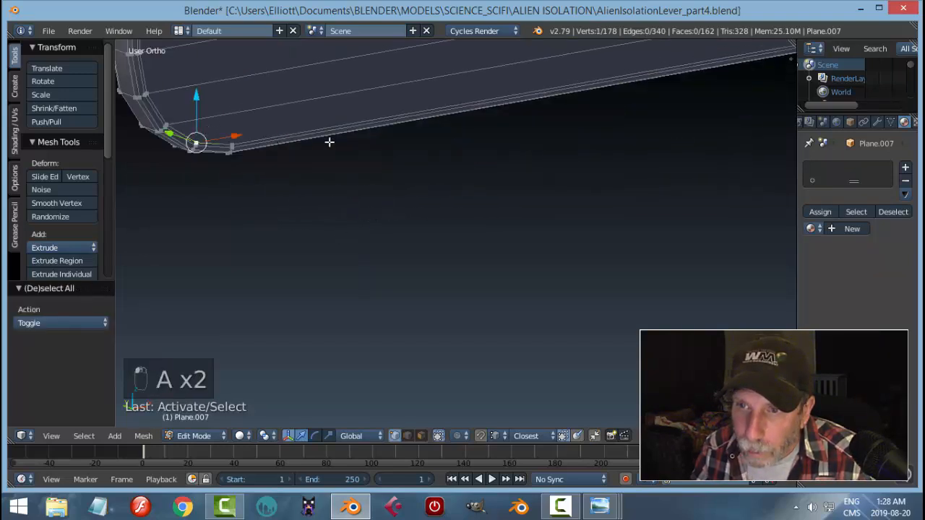
{"action": "middle_click_drag", "start_coordinate": [333, 158], "coordinate": [145, 211], "text": "shift"}
{"action": "middle_click_drag", "start_coordinate": [718, 151], "coordinate": [501, 210], "text": "shift"}
{"action": "mouse_move", "coordinate": [738, 167]}
{"action": "middle_mouse_down", "text": "shift"}
{"action": "mouse_move", "coordinate": [440, 251]}
{"action": "mouse_move", "coordinate": [651, 135]}
{"action": "mouse_move", "coordinate": [652, 153]}
{"action": "mouse_move", "coordinate": [446, 193]}
{"action": "mouse_move", "coordinate": [548, 219]}
{"action": "mouse_move", "coordinate": [458, 227]}
{"action": "middle_mouse_up", "text": "shift"}
{"action": "key", "text": "j"}
{"action": "key", "text": "a"}
- In vertex select mode, knife-cut the plate vertically from the window's lower-left corner down to the plate's lower edge
{"action": "key", "text": "ctrl+r"}
{"action": "key", "text": "ctrl+Tab"}
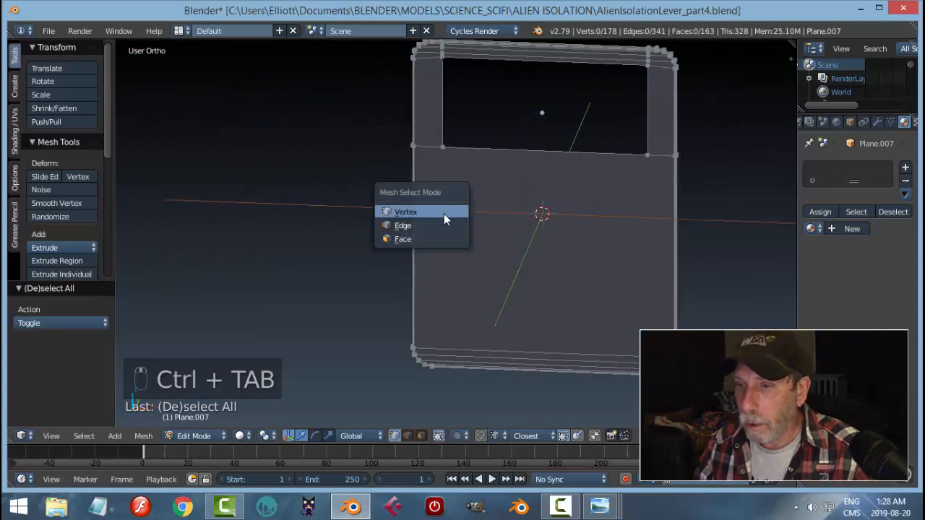
{"action": "left_click", "coordinate": [443, 212]}
{"action": "key", "text": "k"}
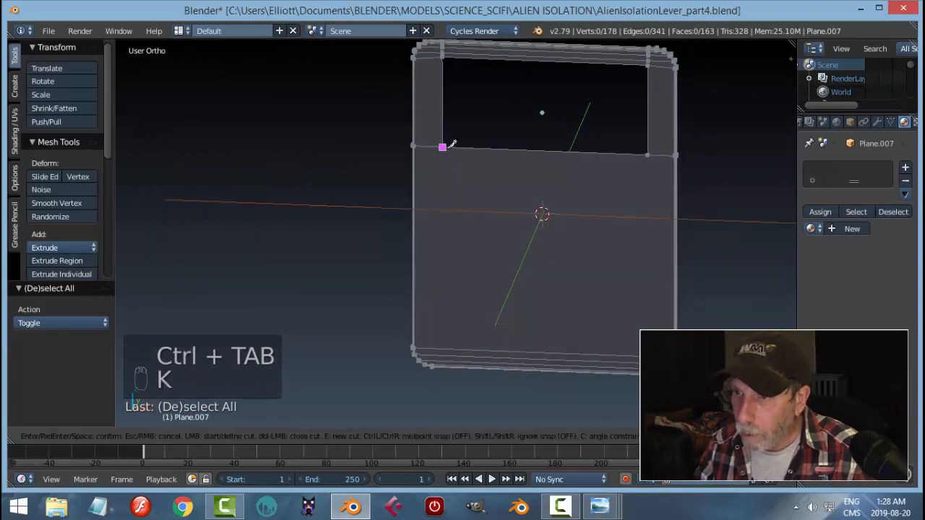
{"action": "left_click", "coordinate": [441, 367]}
{"action": "key", "text": "Return"}
{"action": "middle_click_drag", "start_coordinate": [441, 347], "coordinate": [530, 254]}
{"action": "key", "text": "a"}
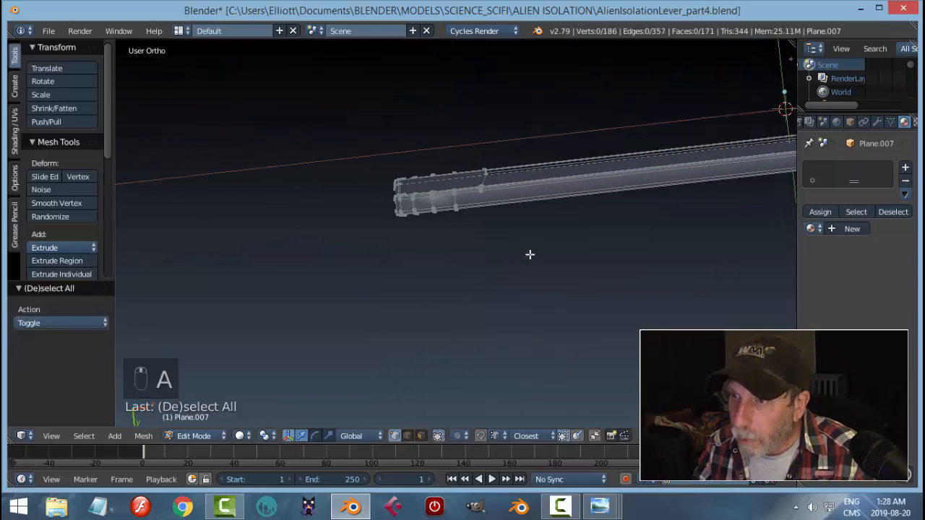
- Extend the left vertical cut across the plate's lower rim by knifing between its front and back end vertices
{"action": "scroll", "coordinate": [530, 254], "scroll_direction": "up", "scroll_amount": 6}
{"action": "middle_click_drag", "start_coordinate": [545, 170], "coordinate": [541, 229], "text": "shift"}
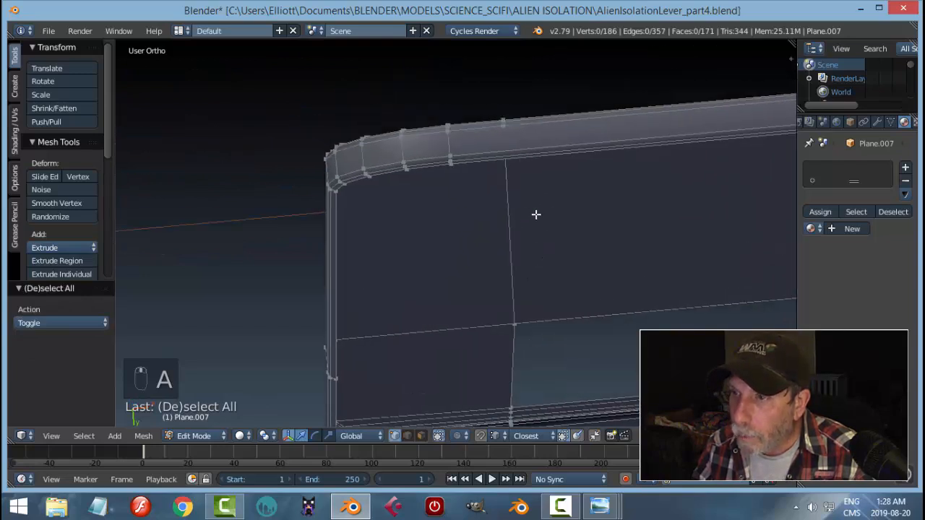
{"action": "key", "text": "k"}
{"action": "left_click", "coordinate": [502, 126]}
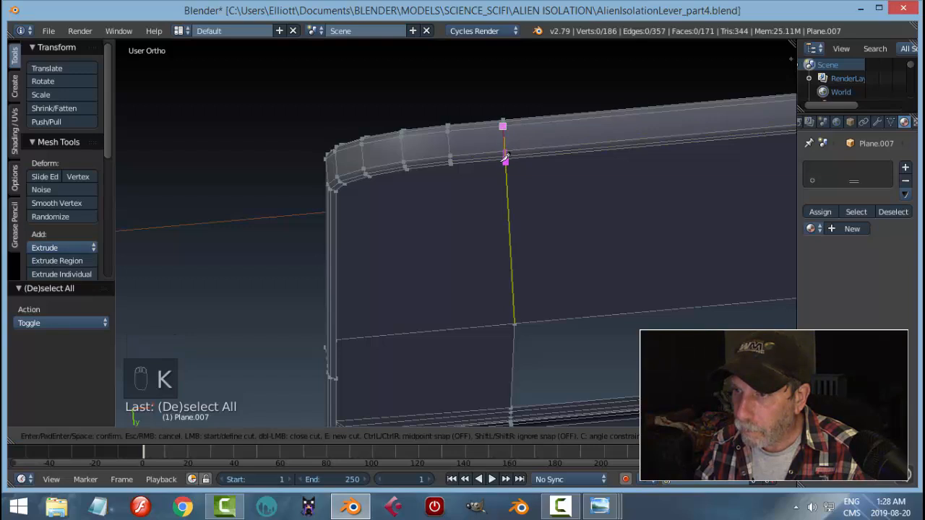
{"action": "key", "text": "Return"}
{"action": "key", "text": "a"}
{"action": "middle_click_drag", "start_coordinate": [557, 188], "coordinate": [388, 186]}
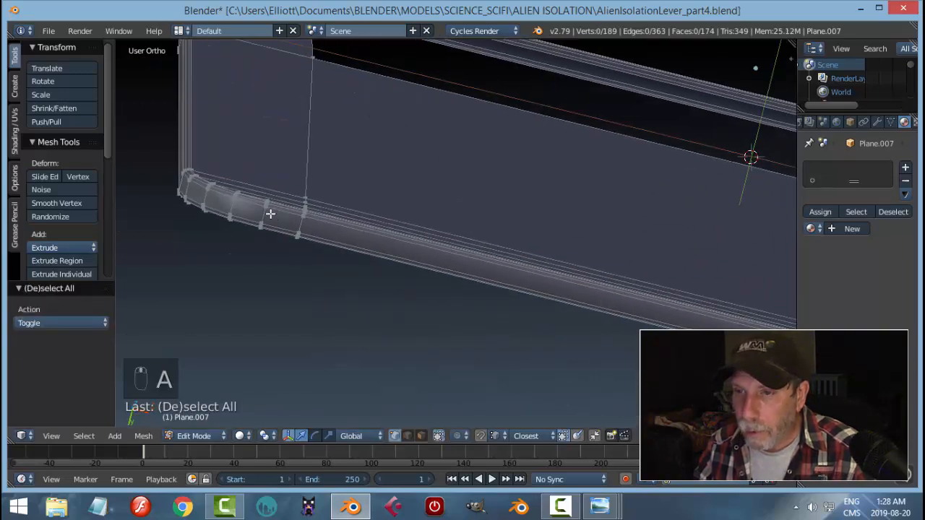
{"action": "key", "text": "ctrl+e"}
{"action": "key", "text": "Escape"}
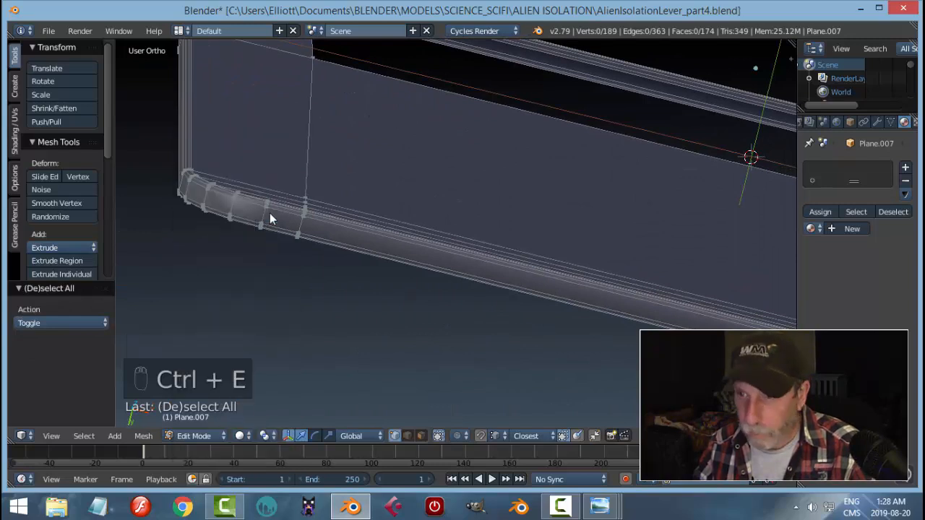
{"action": "key", "text": "ctrl+r"}
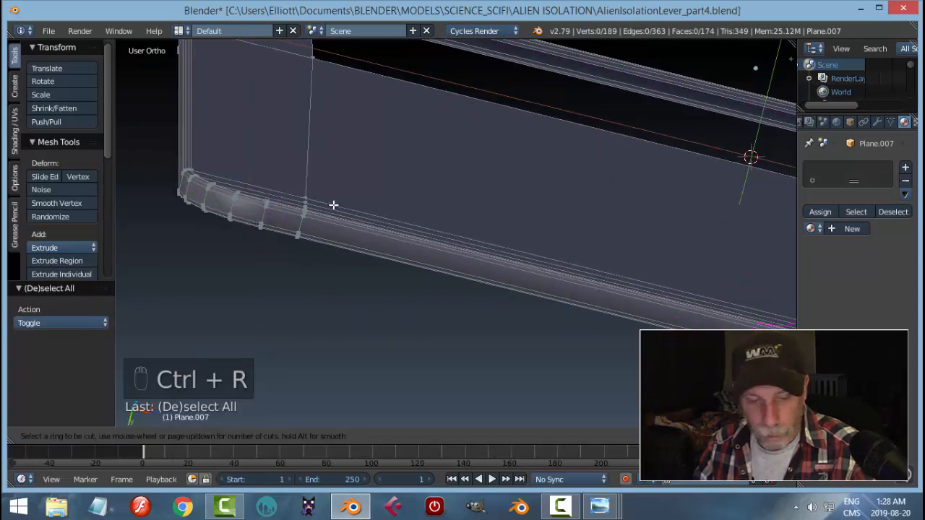
{"action": "right_click", "coordinate": [361, 231]}
- Knife-cut the plate from the window's lower-right corner down through the plate's lower edge
{"action": "scroll", "coordinate": [386, 232], "scroll_direction": "down", "scroll_amount": 3}
{"action": "middle_click_drag", "start_coordinate": [534, 235], "coordinate": [224, 225], "text": "shift"}
{"action": "middle_click_drag", "start_coordinate": [526, 275], "coordinate": [528, 229]}
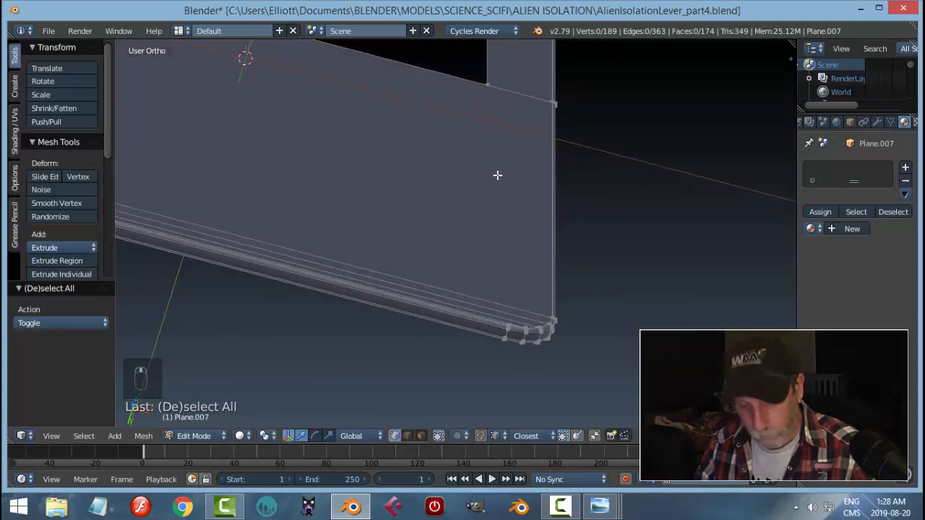
{"action": "key", "text": "k"}
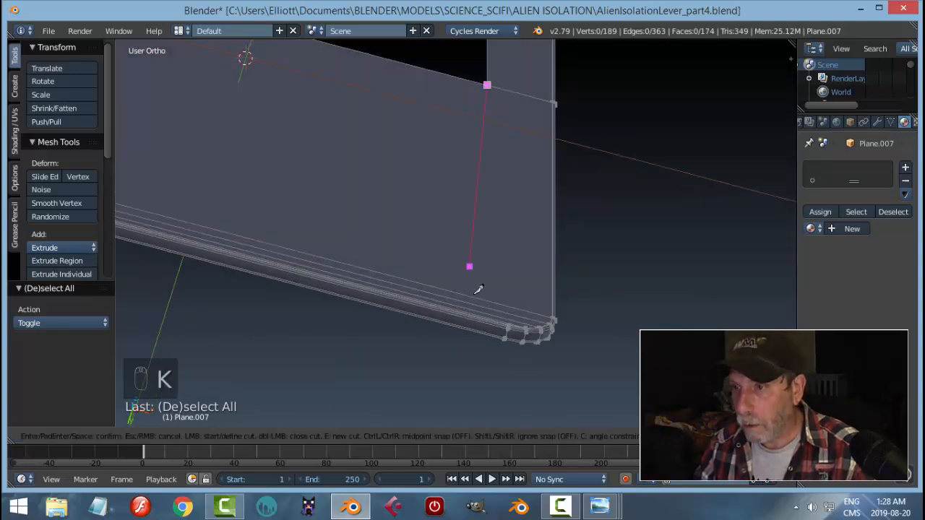
{"action": "left_click", "coordinate": [468, 339]}
{"action": "key", "text": "Return"}
{"action": "middle_click_drag", "start_coordinate": [472, 337], "coordinate": [523, 230]}
{"action": "key", "text": "a"}
- Knife the missing segment where the right vertical cut crosses the plate's lower rim
{"action": "middle_click_drag", "start_coordinate": [470, 141], "coordinate": [482, 310], "text": "shift"}
{"action": "scroll", "coordinate": [482, 310], "scroll_direction": "up", "scroll_amount": 7}
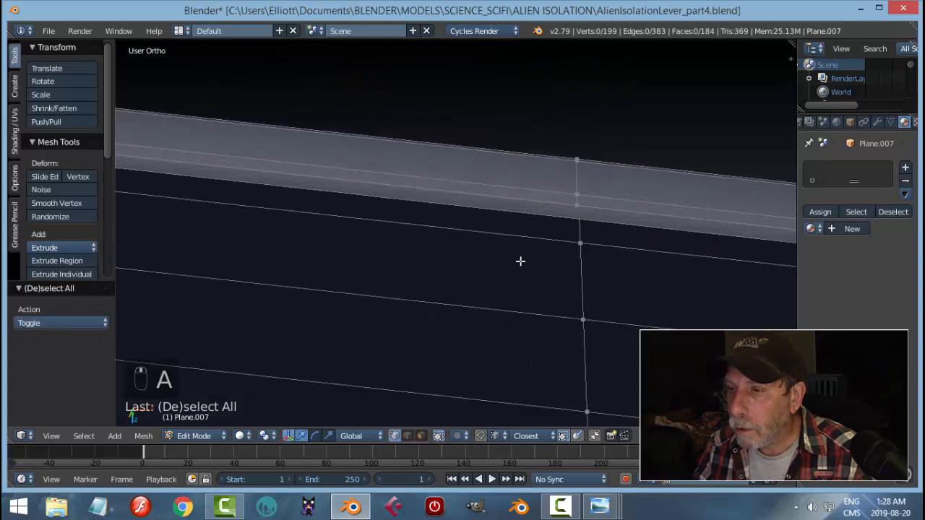
{"action": "key", "text": "k"}
{"action": "left_click", "coordinate": [577, 206]}
{"action": "left_click", "coordinate": [570, 217]}
{"action": "key", "text": "Return"}
{"action": "key", "text": "a"}
{"action": "scroll", "coordinate": [522, 331], "scroll_direction": "up", "scroll_amount": 5}
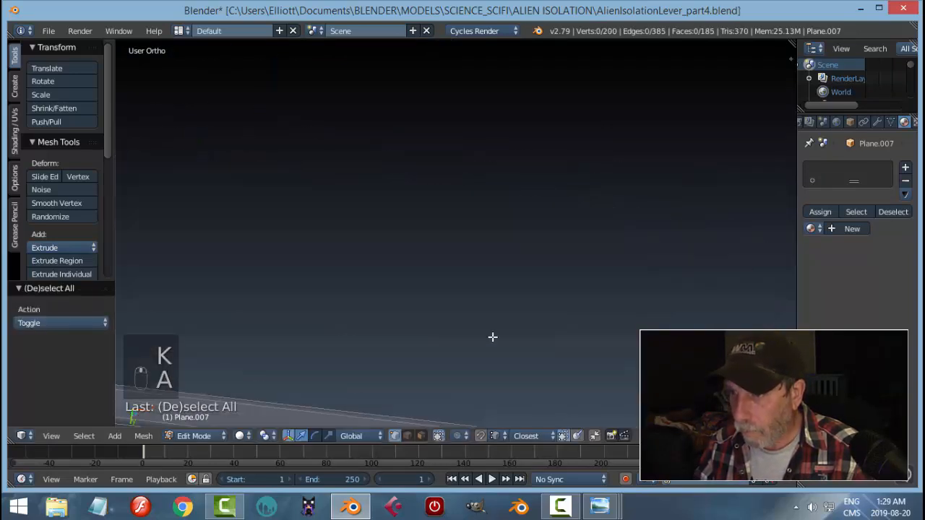
{"action": "scroll", "coordinate": [451, 316], "scroll_direction": "down", "scroll_amount": 5}
{"action": "key", "text": "ctrl+r"}
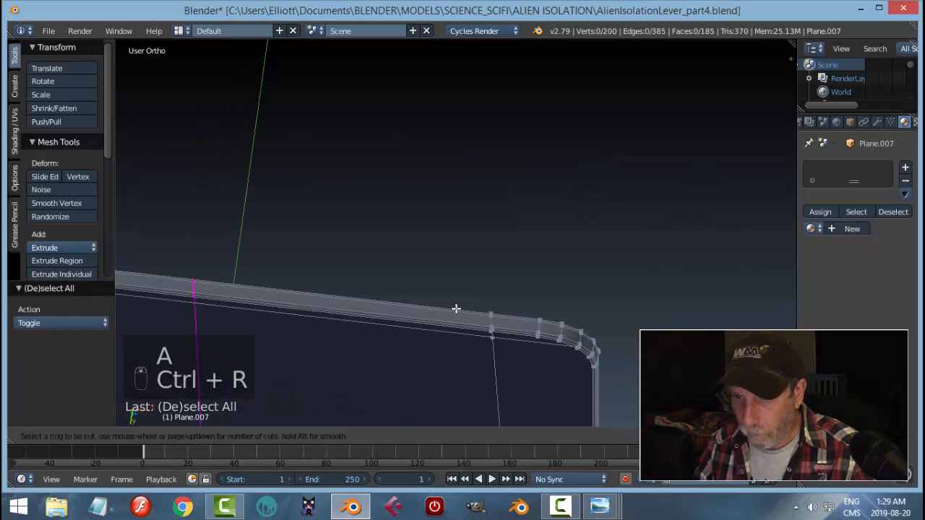
{"action": "scroll", "coordinate": [463, 340], "scroll_direction": "down", "scroll_amount": 4}
{"action": "scroll", "coordinate": [446, 325], "scroll_direction": "up", "scroll_amount": 2}
{"action": "key", "text": "ctrl+r"}
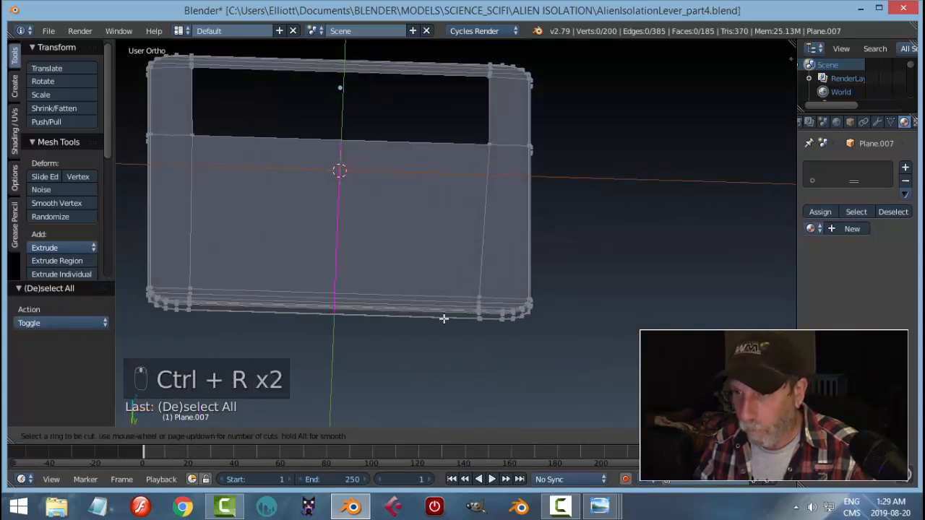
{"action": "right_click", "coordinate": [443, 316]}
- Straighten the right vertical cut loop by scaling it to 0 along X, and shift it along X to line up with the window's side
{"action": "middle_click_drag", "start_coordinate": [448, 274], "coordinate": [460, 321]}
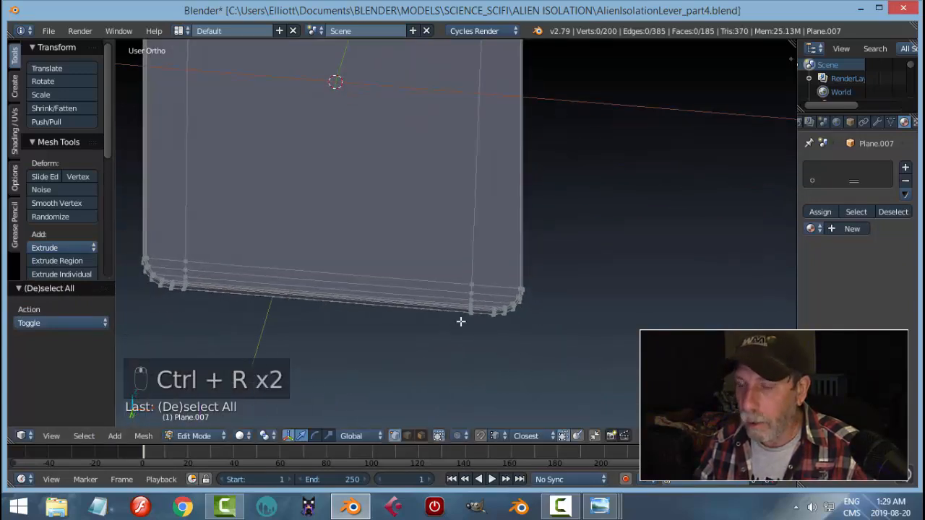
{"action": "scroll", "coordinate": [461, 311], "scroll_direction": "down", "scroll_amount": 4}
{"action": "middle_click_drag", "start_coordinate": [468, 230], "coordinate": [462, 288], "text": "shift"}
{"action": "right_click", "coordinate": [459, 275], "text": "alt"}
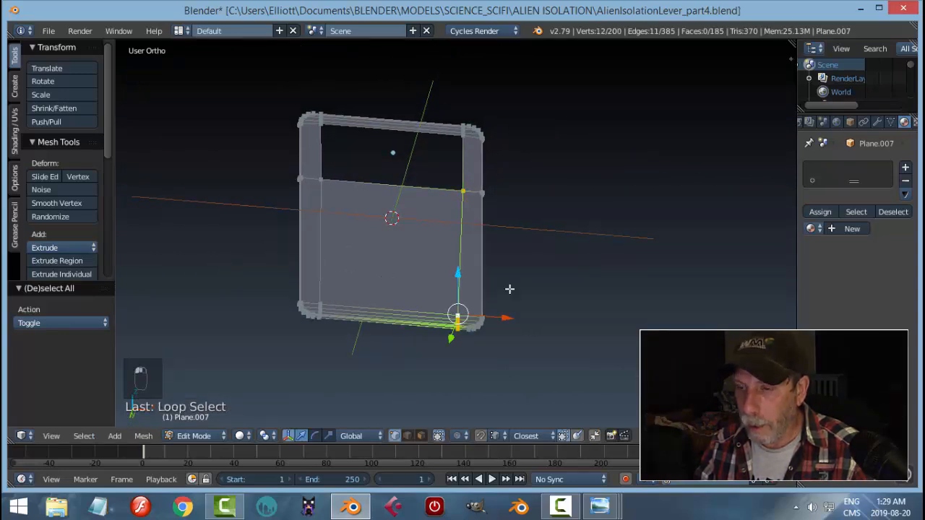
{"action": "key", "text": "s"}
{"action": "key", "text": "x"}
{"action": "key", "text": "0"}
{"action": "key", "text": "Return"}
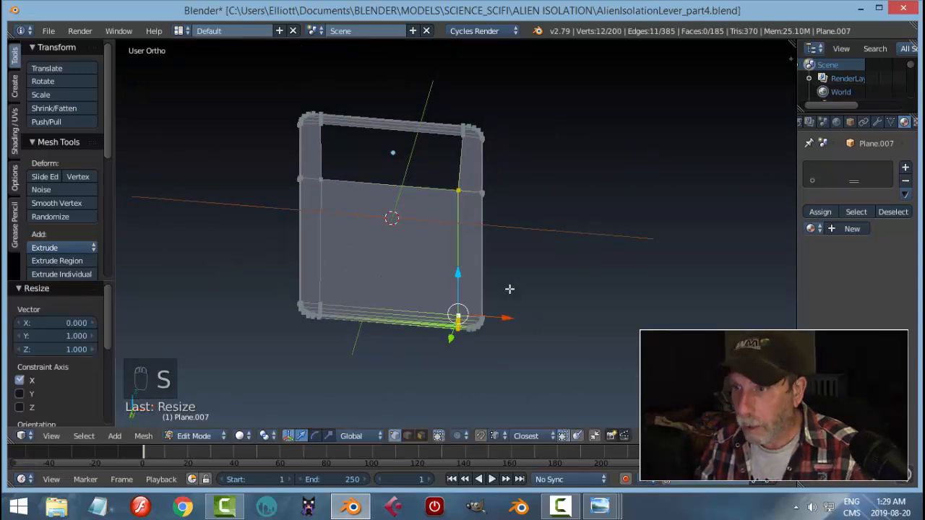
{"action": "left_click_drag", "start_coordinate": [503, 312], "coordinate": [512, 318]}
{"action": "key", "text": "a"}
- Switch to Object Mode and add a Subdivision Surface modifier to the plate
{"action": "middle_click_drag", "start_coordinate": [439, 264], "coordinate": [481, 314]}
{"action": "scroll", "coordinate": [454, 220], "scroll_direction": "down", "scroll_amount": 3}
{"action": "key", "text": "Tab"}
{"action": "left_click", "coordinate": [530, 265]}
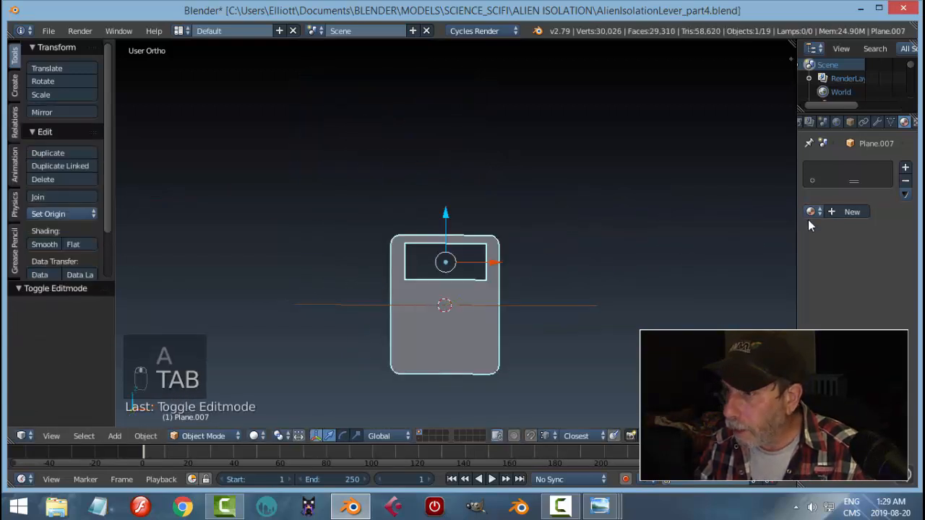
{"action": "left_click", "coordinate": [876, 122]}
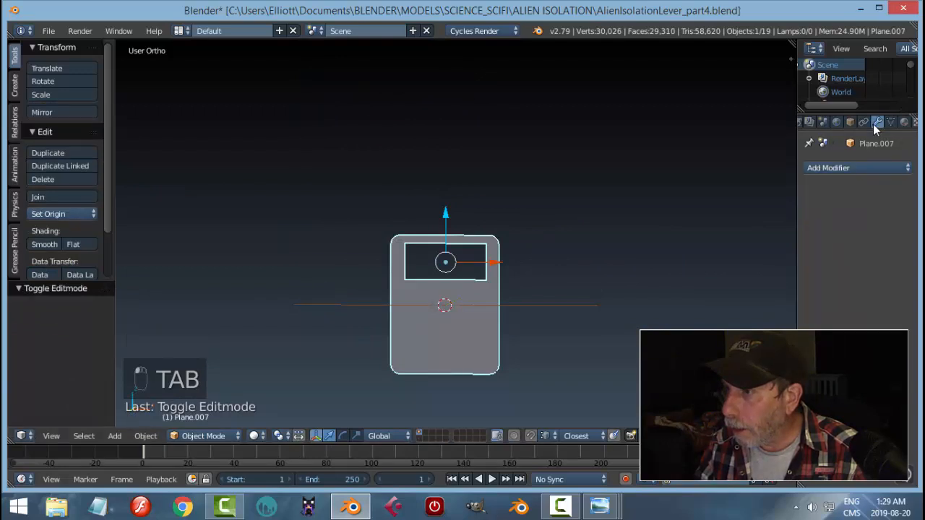
{"action": "left_click", "coordinate": [842, 168]}
{"action": "left_click", "coordinate": [628, 393]}
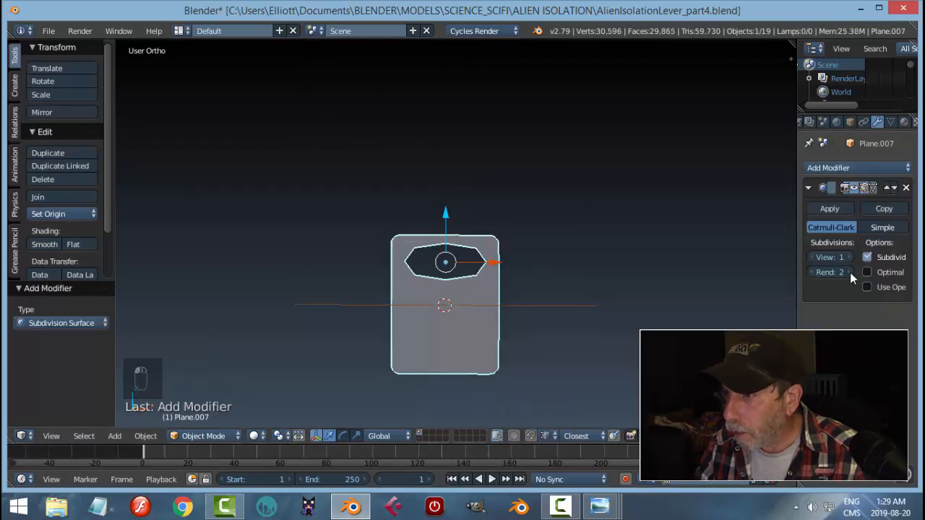
- Add two evenly spaced vertical loop cuts through the strip above the window, without sliding them
{"action": "scroll", "coordinate": [516, 275], "scroll_direction": "up", "scroll_amount": 5}
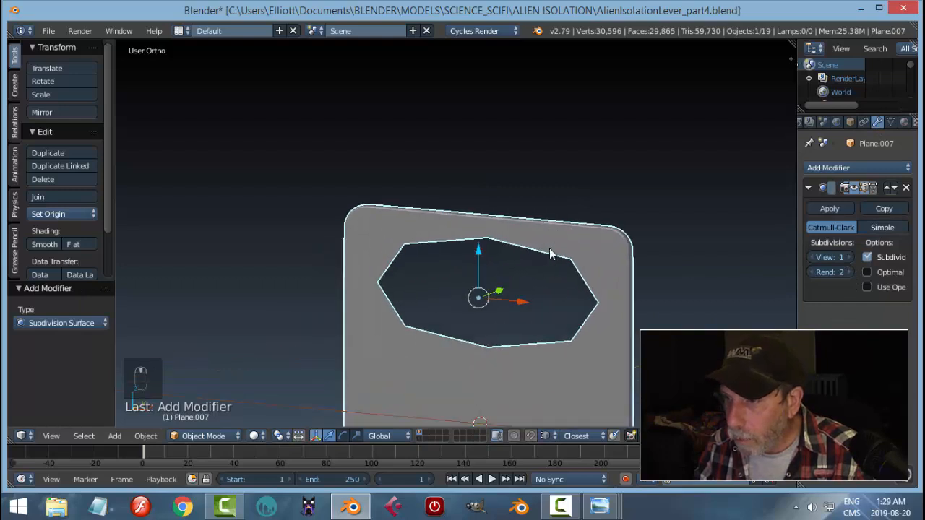
{"action": "key", "text": "Tab"}
{"action": "middle_click_drag", "start_coordinate": [522, 245], "coordinate": [443, 248], "text": "shift"}
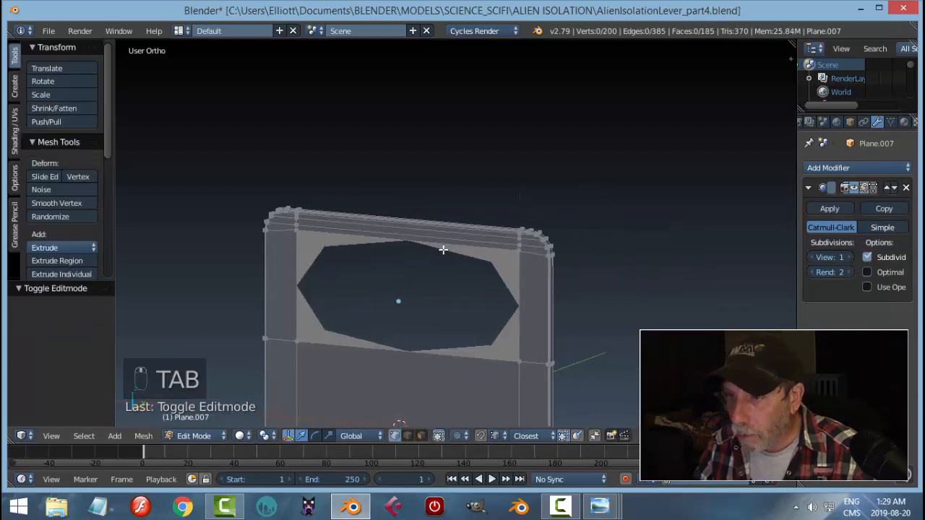
{"action": "key", "text": "ctrl+r"}
{"action": "scroll", "coordinate": [443, 248], "scroll_direction": "up", "scroll_amount": 1}
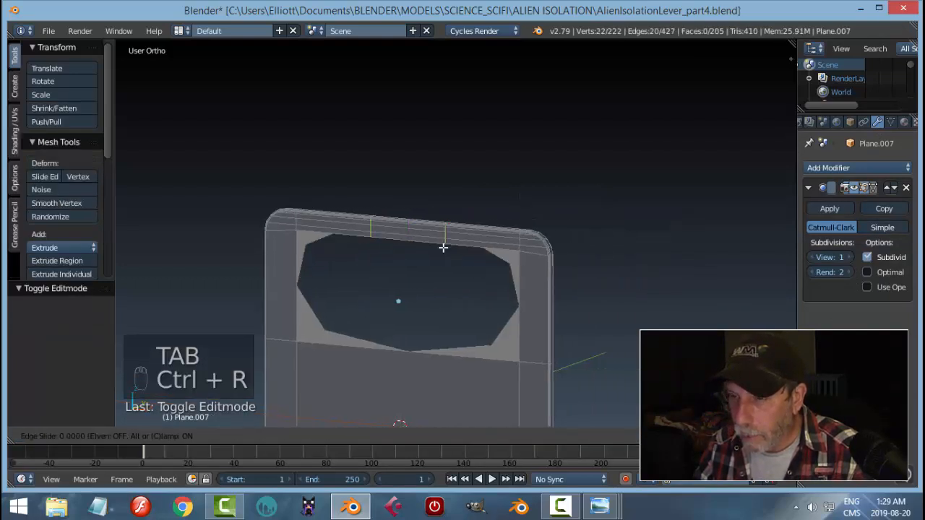
{"action": "left_click", "coordinate": [462, 253]}
{"action": "right_click", "coordinate": [477, 257]}
- Add two evenly spaced vertical loop cuts through the plate area below the window, without sliding them
{"action": "middle_click_drag", "start_coordinate": [602, 299], "coordinate": [588, 180], "text": "shift"}
{"action": "scroll", "coordinate": [506, 232], "scroll_direction": "down", "scroll_amount": 2}
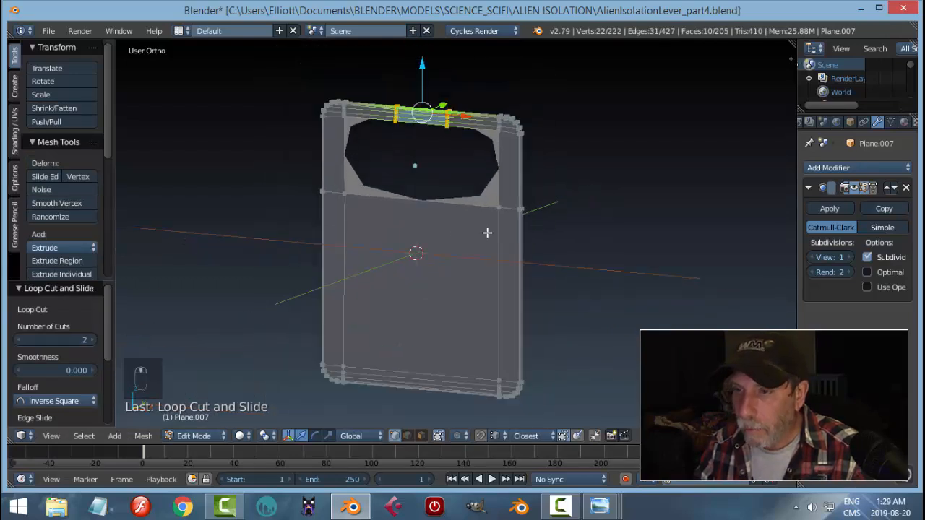
{"action": "key", "text": "ctrl+r"}
{"action": "left_click", "coordinate": [423, 205]}
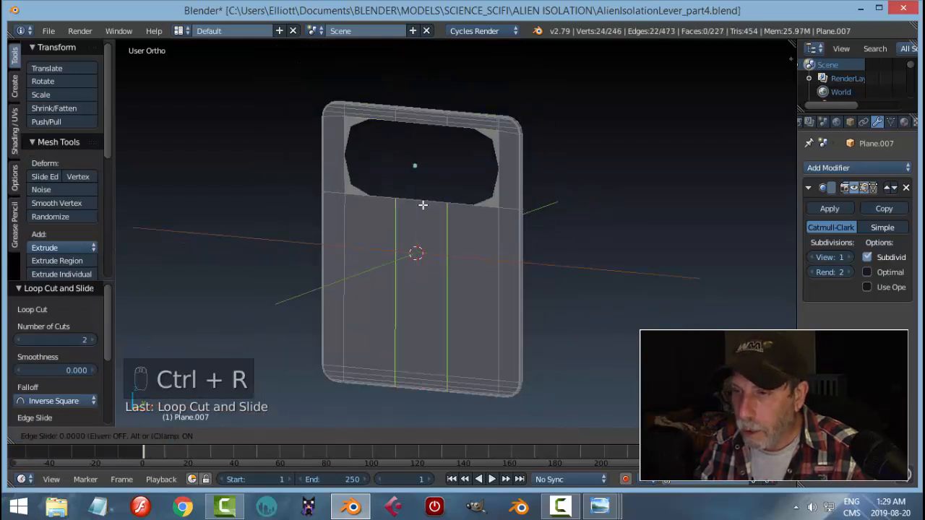
{"action": "right_click", "coordinate": [421, 195]}
- Select the new loops above and below the window, scale them apart along X by about 2.913 to the window's sides, and return to Object Mode
{"action": "right_click", "coordinate": [396, 116], "text": "alt+shift"}
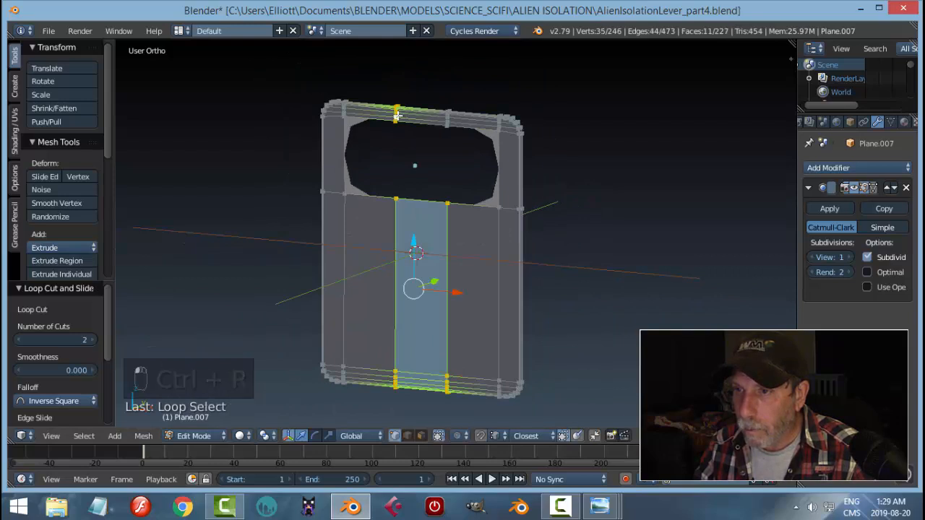
{"action": "key", "text": "ctrl+z"}
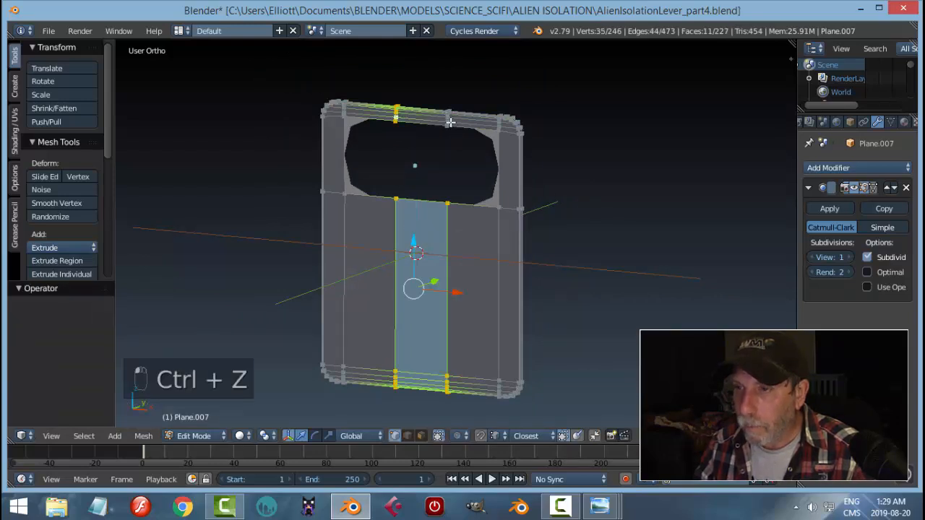
{"action": "key", "text": "ctrl+z"}
{"action": "scroll", "coordinate": [495, 159], "scroll_direction": "up", "scroll_amount": 6}
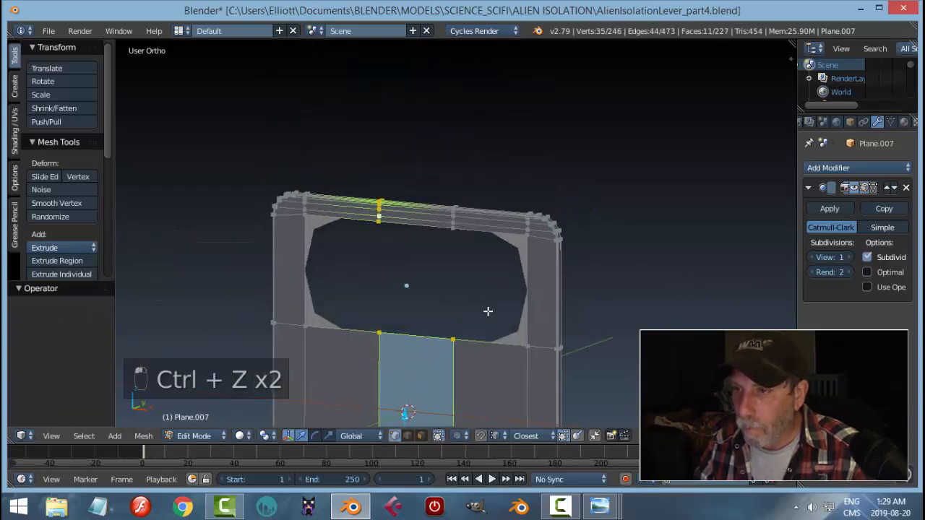
{"action": "scroll", "coordinate": [455, 213], "scroll_direction": "down", "scroll_amount": 5}
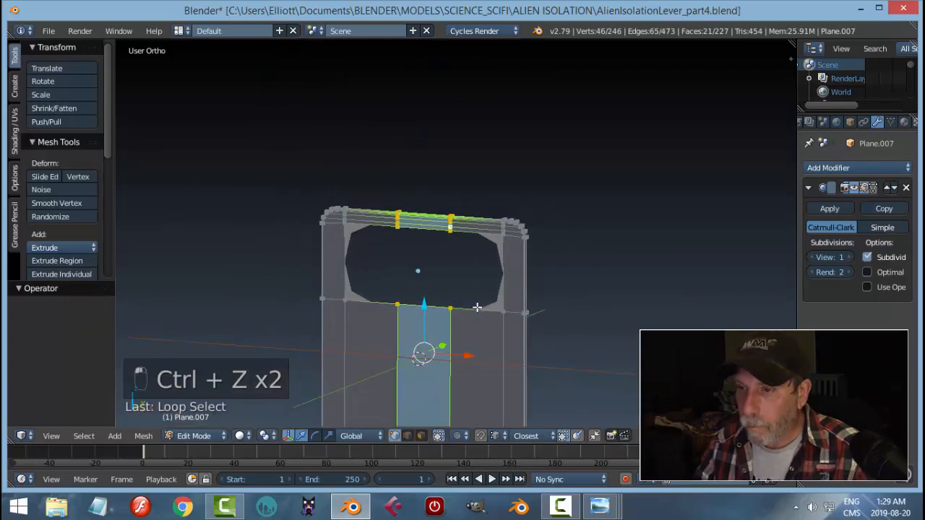
{"action": "key", "text": "s"}
{"action": "key", "text": "x"}
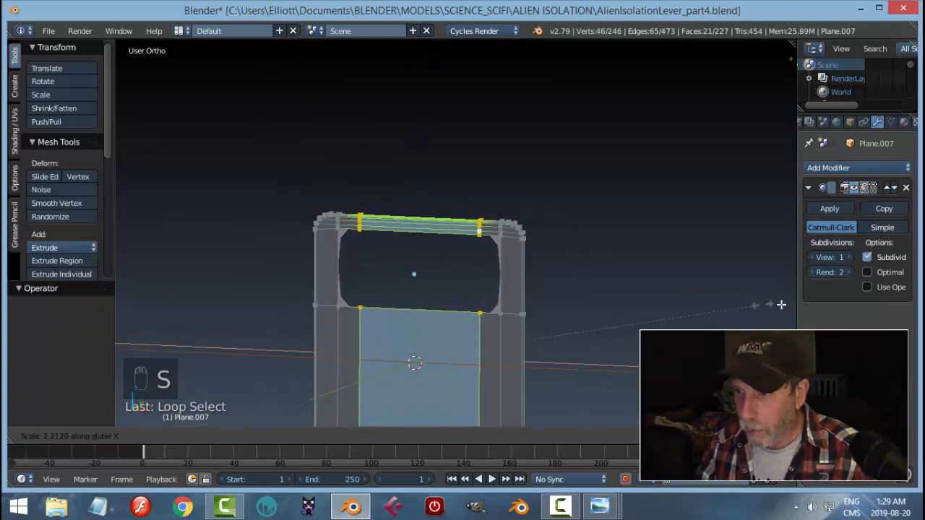
{"action": "left_click", "coordinate": [192, 298]}
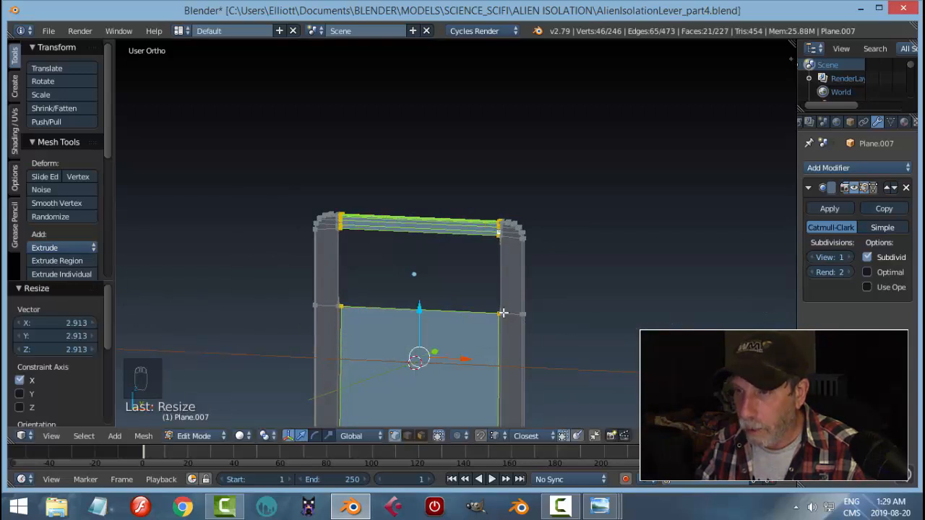
{"action": "key", "text": "Tab"}
{"action": "key", "text": "a"}
{"action": "key", "text": "a"}
- Add two horizontal loop cuts to the strip right of the window, one near its upper corner and one near its lower corner
{"action": "middle_click_drag", "start_coordinate": [489, 306], "coordinate": [381, 326]}
{"action": "middle_click_drag", "start_coordinate": [510, 307], "coordinate": [558, 297]}
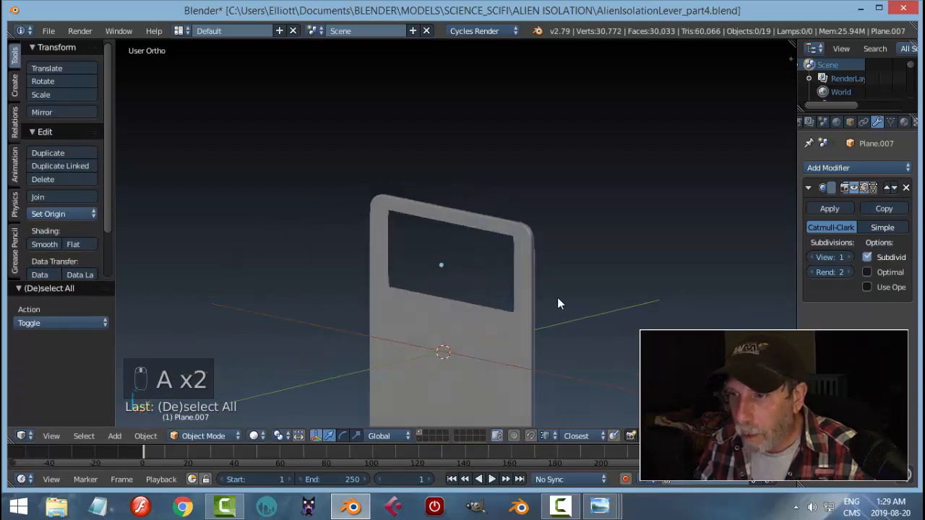
{"action": "key", "text": "Tab"}
{"action": "key", "text": "ctrl+r"}
{"action": "left_click", "coordinate": [538, 246]}
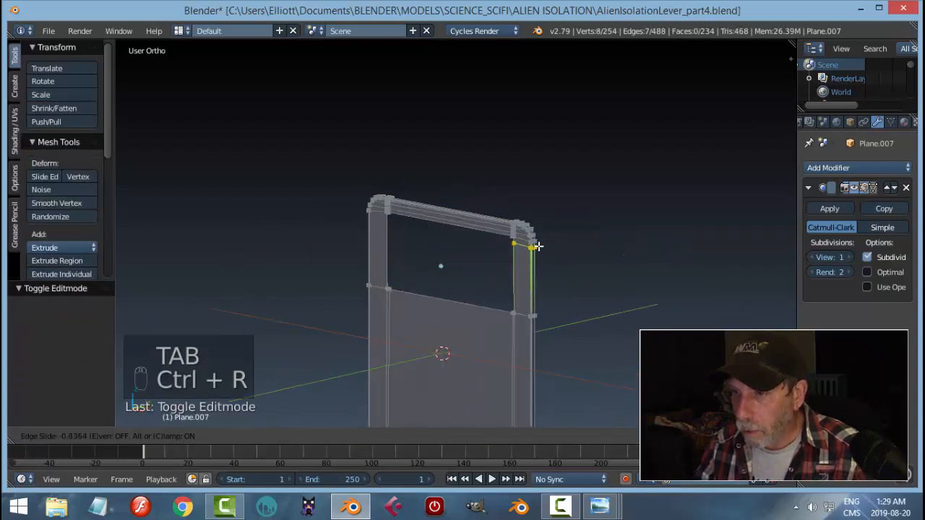
{"action": "left_click", "coordinate": [537, 247]}
{"action": "key", "text": "ctrl+r"}
{"action": "left_click", "coordinate": [532, 277]}
{"action": "left_click", "coordinate": [530, 307]}
- Add two horizontal loop cuts to the strip left of the window, near its upper and lower corners, and leave mesh editing
{"action": "key", "text": "ctrl+r"}
{"action": "left_click", "coordinate": [383, 211]}
{"action": "left_click", "coordinate": [383, 210]}
{"action": "key", "text": "ctrl+r"}
{"action": "left_click", "coordinate": [389, 244]}
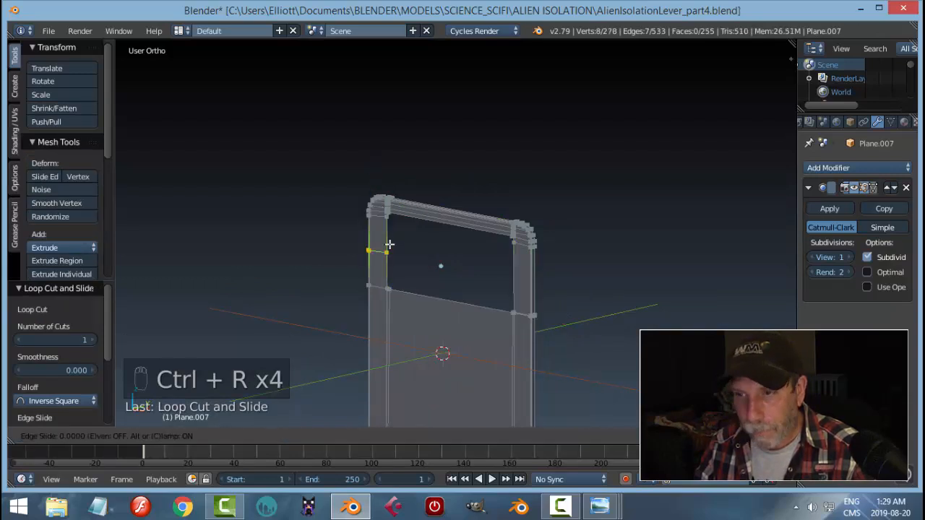
{"action": "left_click", "coordinate": [391, 275]}
{"action": "key", "text": "a"}
{"action": "key", "text": "Tab"}
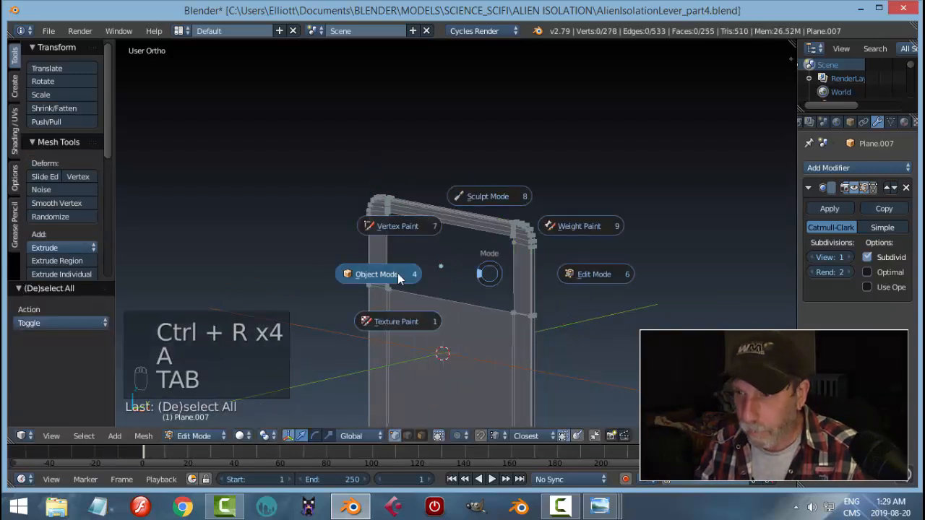
- Unhide all the hidden parts of the lever assembly and deselect everything
{"action": "key", "text": "a"}
{"action": "key", "text": "a"}
{"action": "key", "text": "a"}
{"action": "middle_click_drag", "start_coordinate": [496, 276], "coordinate": [545, 292]}
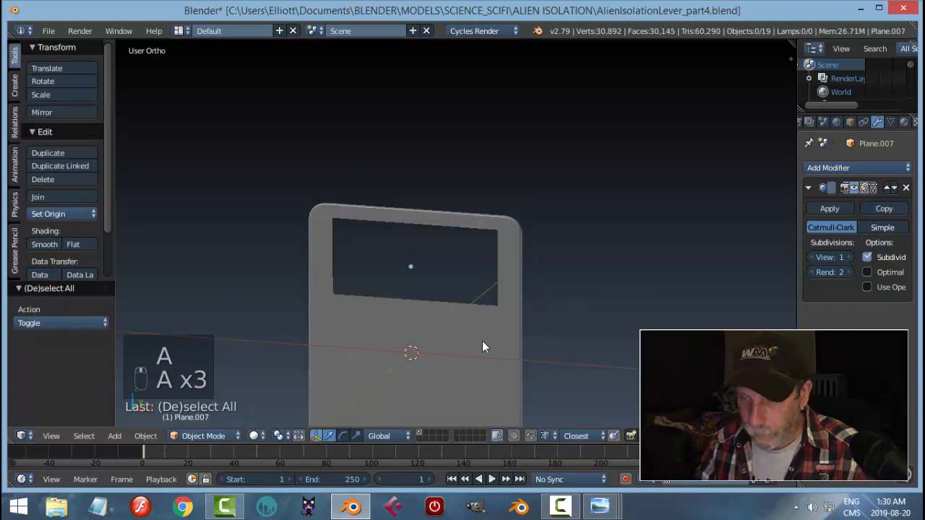
{"action": "key", "text": "alt+h"}
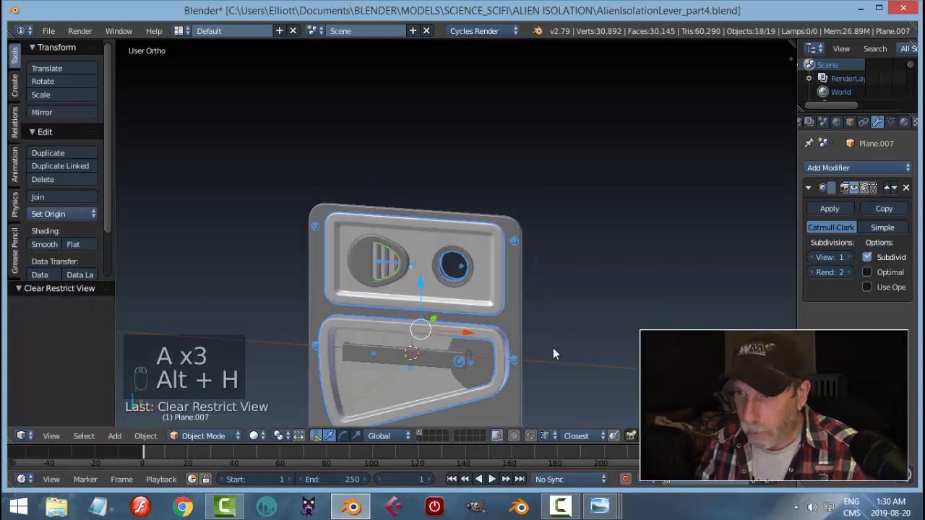
{"action": "key", "text": "a"}
- Check the upper section of the lever plate in rendered shading, return to solid shading and save the file over the existing one
{"action": "mouse_move", "coordinate": [571, 318]}
{"action": "middle_mouse_down"}
{"action": "mouse_move", "coordinate": [350, 299]}
{"action": "mouse_move", "coordinate": [549, 315]}
{"action": "mouse_move", "coordinate": [604, 286]}
{"action": "middle_mouse_up"}
{"action": "scroll", "coordinate": [544, 320], "scroll_direction": "up", "scroll_amount": 3}
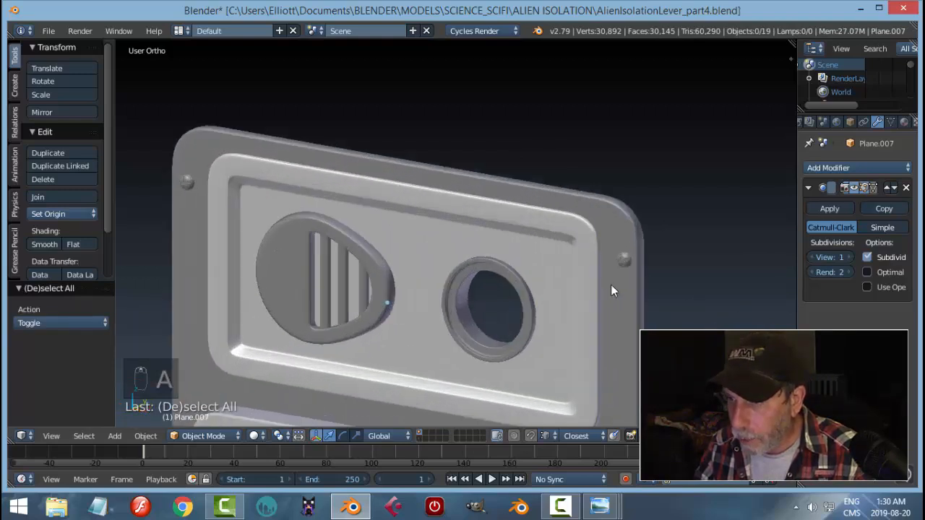
{"action": "key", "text": "shift+z"}
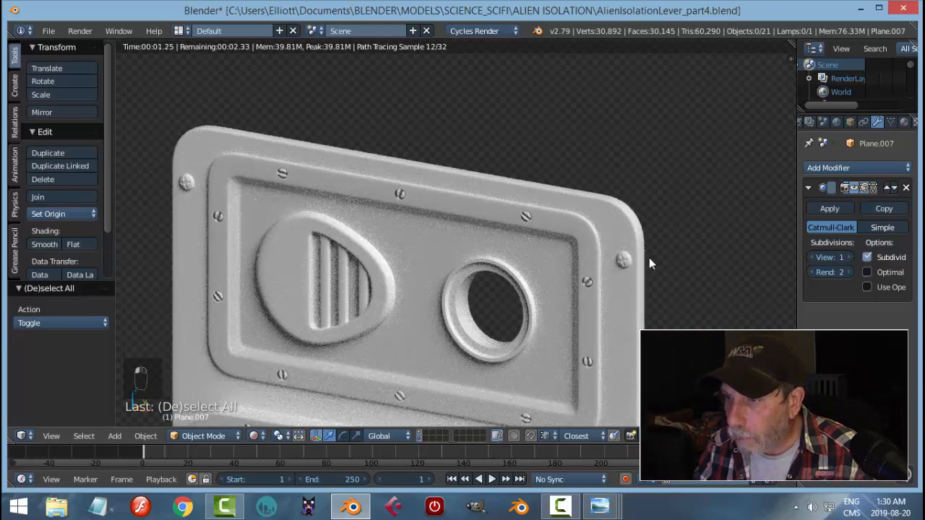
{"action": "key", "text": "shift+z"}
{"action": "mouse_move", "coordinate": [644, 267]}
{"action": "middle_mouse_down"}
{"action": "mouse_move", "coordinate": [600, 275]}
{"action": "mouse_move", "coordinate": [514, 246]}
{"action": "mouse_move", "coordinate": [514, 259]}
{"action": "middle_mouse_up"}
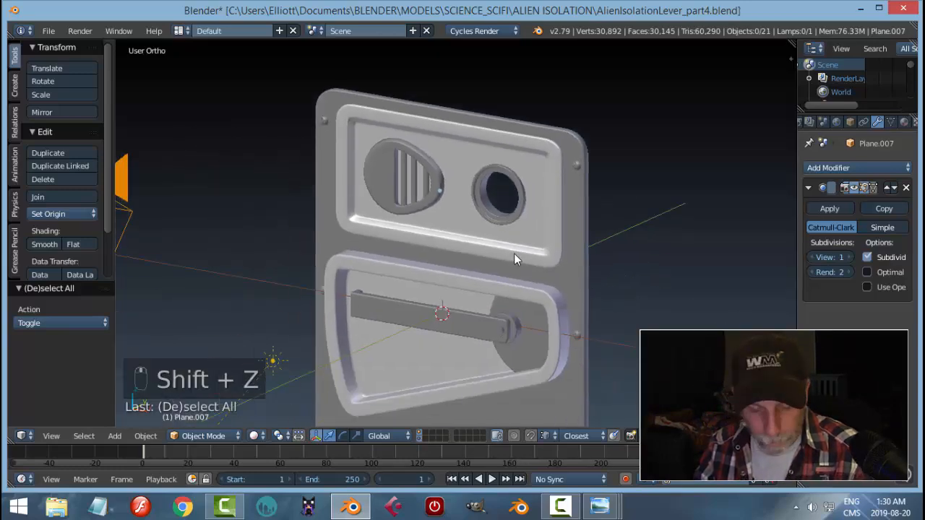
{"action": "key", "text": "ctrl+s"}
{"action": "left_click", "coordinate": [447, 259]}
- Add a Point lamp at the 3D cursor and raise it about 5.4 along Z, just above the plate
{"action": "middle_click_drag", "start_coordinate": [445, 279], "coordinate": [493, 257]}
{"action": "scroll", "coordinate": [467, 274], "scroll_direction": "down", "scroll_amount": 3}
{"action": "right_click", "coordinate": [396, 232]}
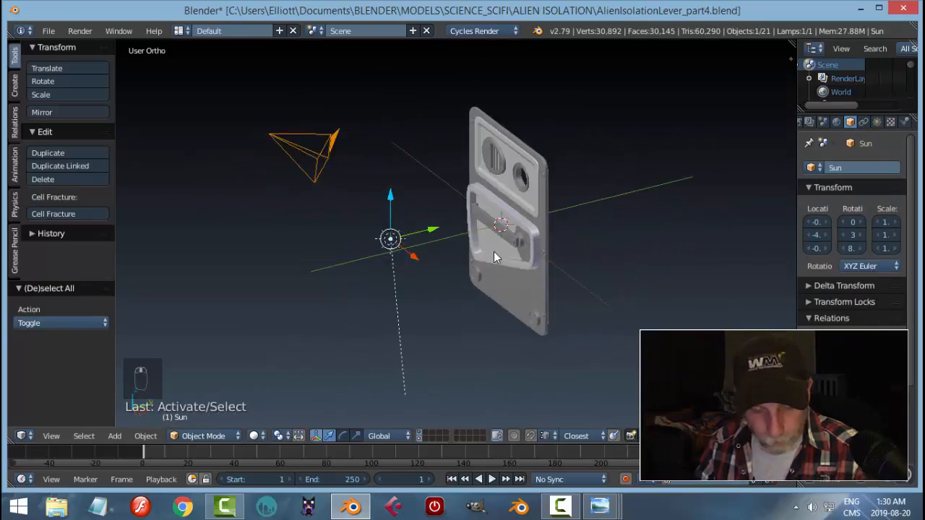
{"action": "key", "text": "shift+a"}
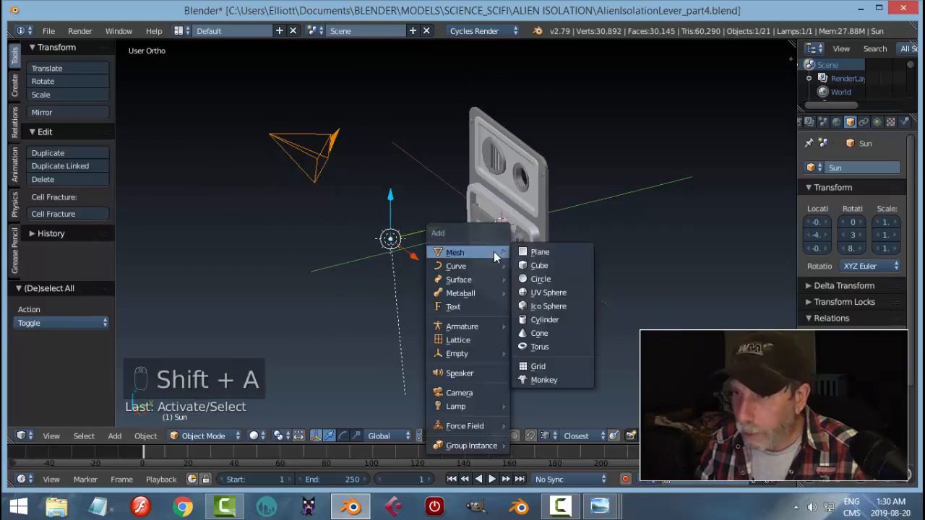
{"action": "mouse_move", "coordinate": [457, 409]}
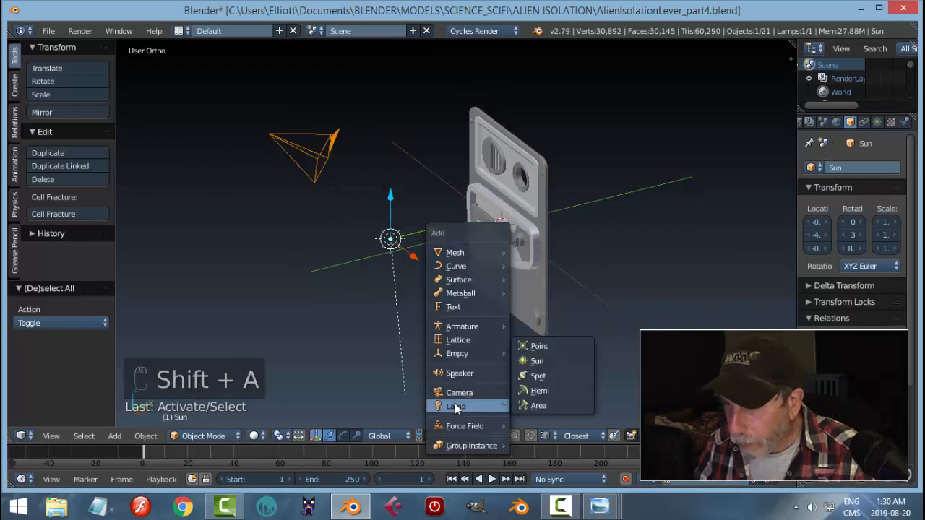
{"action": "left_click", "coordinate": [548, 348]}
{"action": "middle_click_drag", "start_coordinate": [574, 285], "coordinate": [516, 284]}
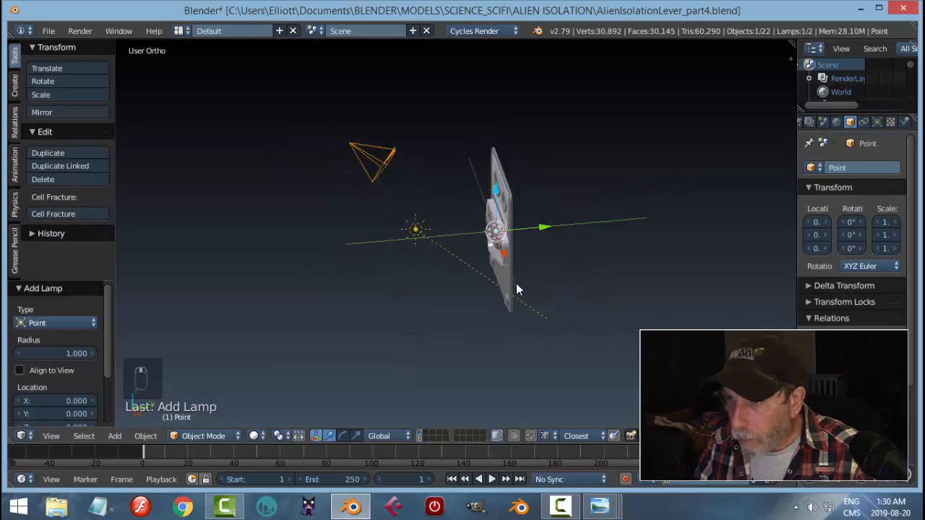
{"action": "left_click_drag", "start_coordinate": [498, 203], "coordinate": [532, 140]}
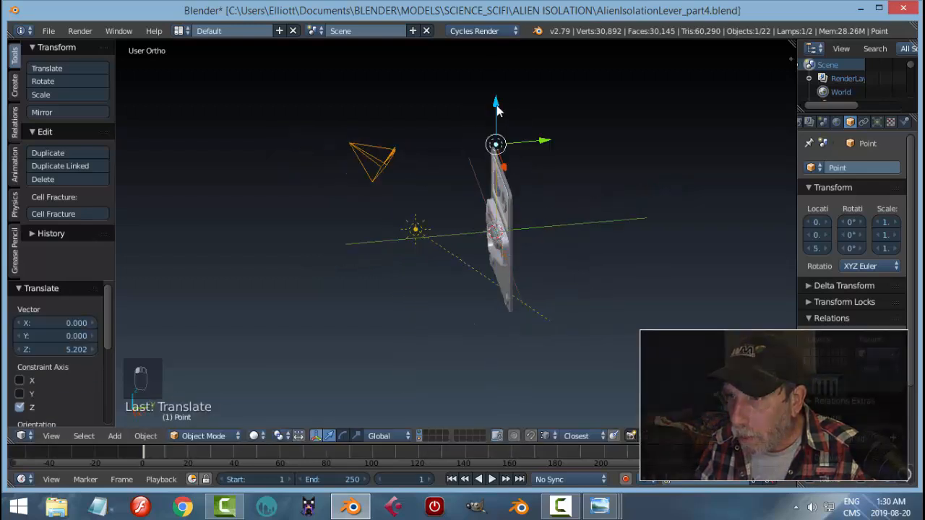
- Give the Point lamp a light green emission color and a strength of 20
{"action": "left_click", "coordinate": [877, 122]}
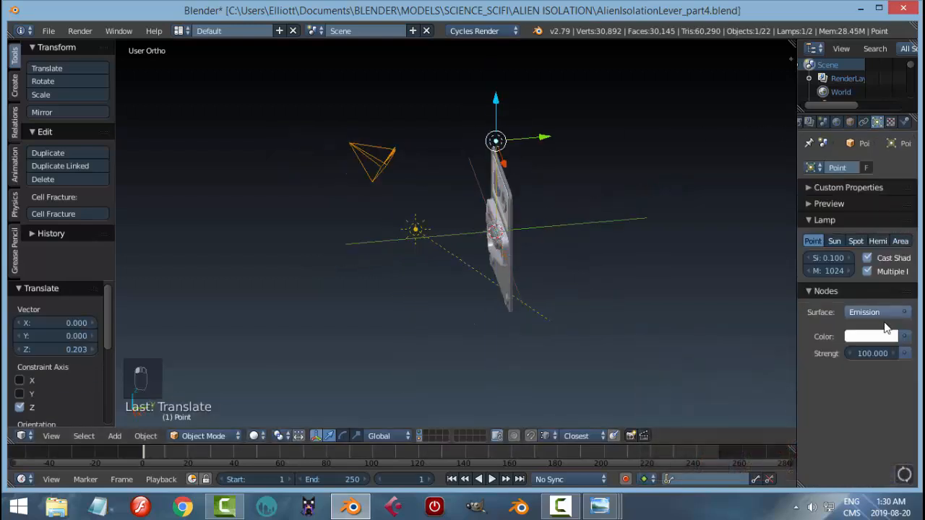
{"action": "left_click", "coordinate": [873, 337]}
{"action": "left_click_drag", "start_coordinate": [825, 191], "coordinate": [801, 174]}
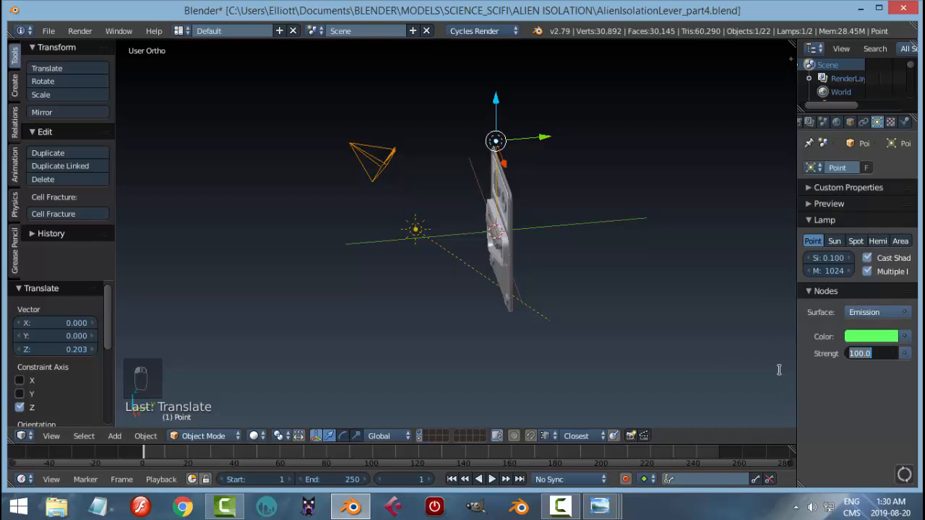
{"action": "key", "text": "Return"}
{"action": "middle_click_drag", "start_coordinate": [779, 370], "coordinate": [627, 271]}
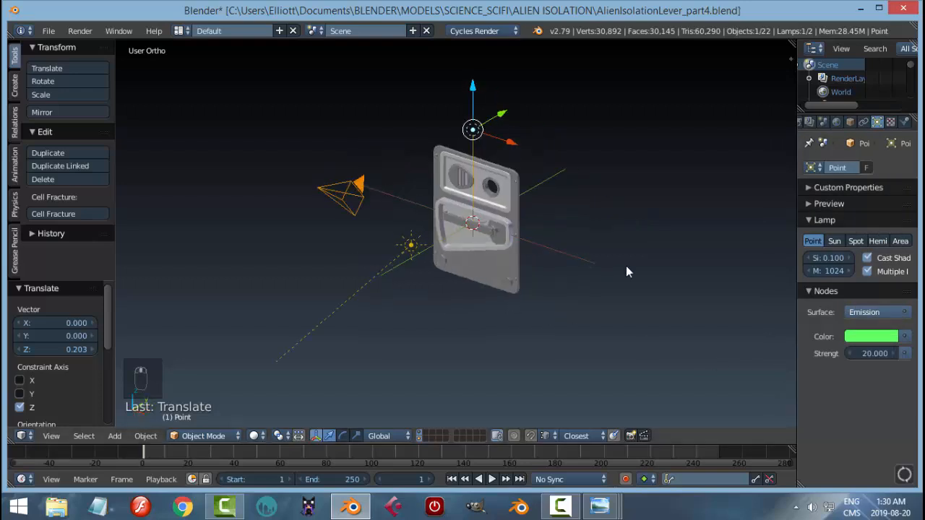
- Delete the Sun lamp in front of the plate, comparing the lighting in rendered shading before and after
{"action": "key", "text": "shift+z"}
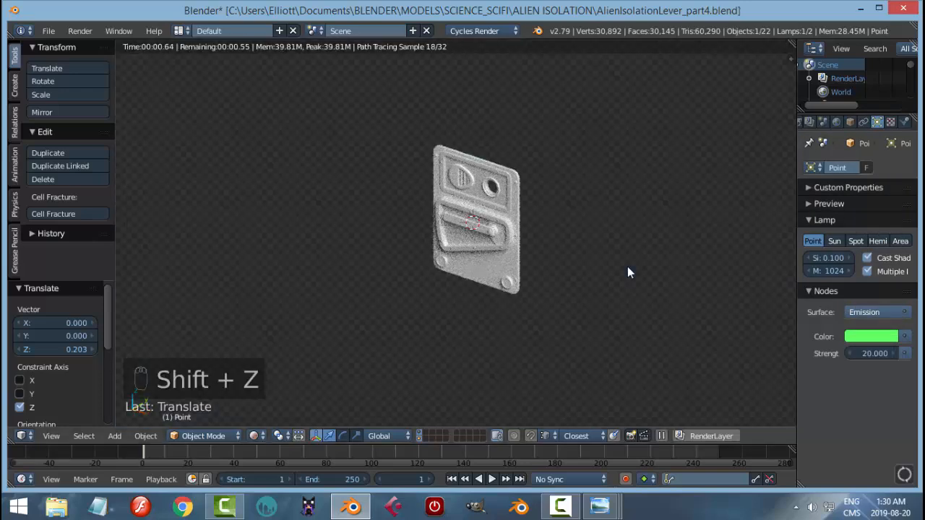
{"action": "key", "text": "shift+z"}
{"action": "middle_click_drag", "start_coordinate": [567, 277], "coordinate": [586, 303]}
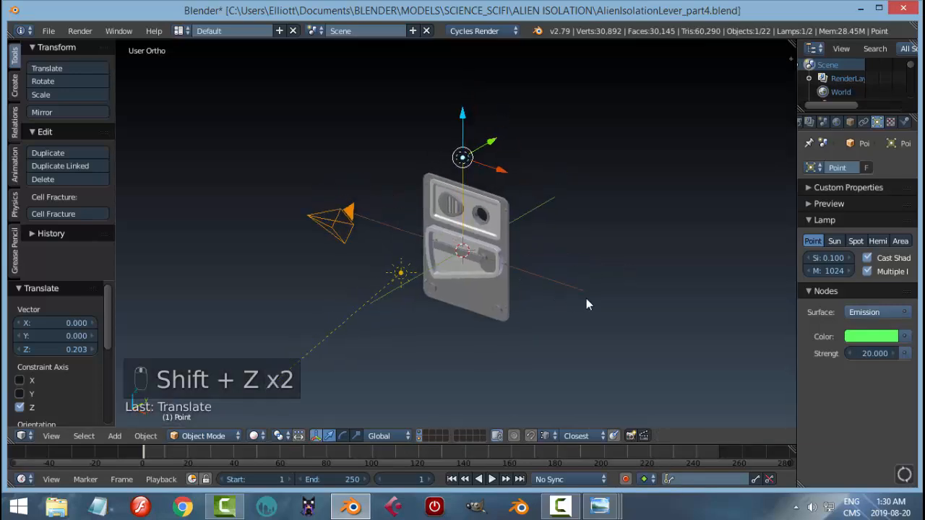
{"action": "scroll", "coordinate": [444, 306], "scroll_direction": "up", "scroll_amount": 2}
{"action": "right_click", "coordinate": [378, 290]}
{"action": "key", "text": "x"}
{"action": "left_click", "coordinate": [370, 292]}
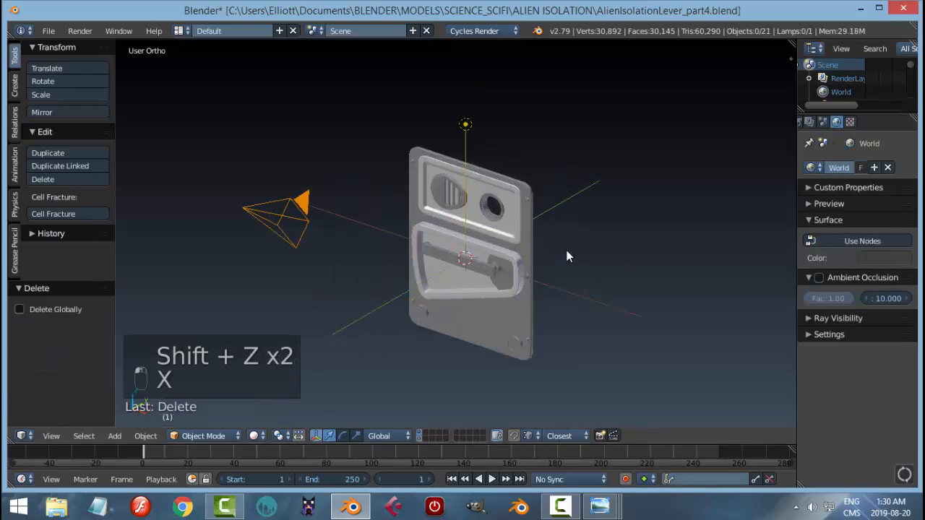
{"action": "key", "text": "shift+z"}
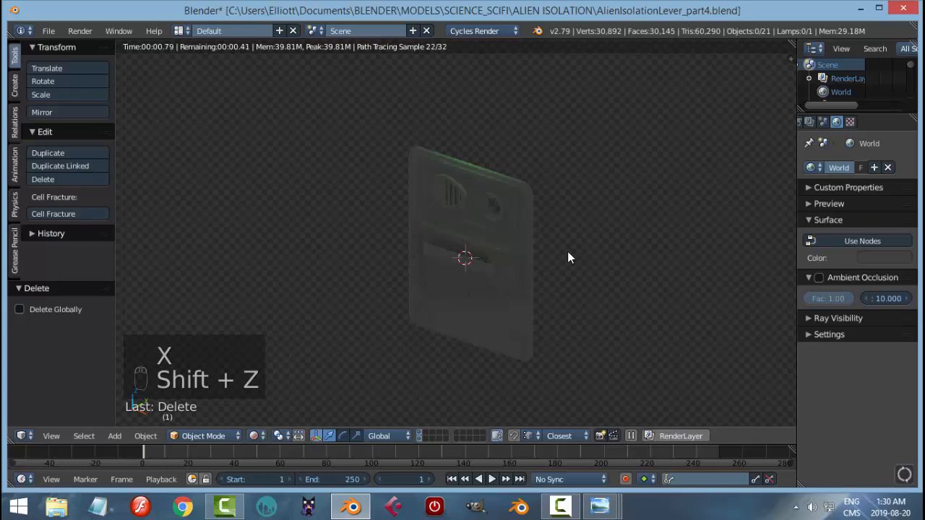
{"action": "key", "text": "shift+z"}
- Set the green Point lamp's emission strength to 30
{"action": "right_click", "coordinate": [493, 131]}
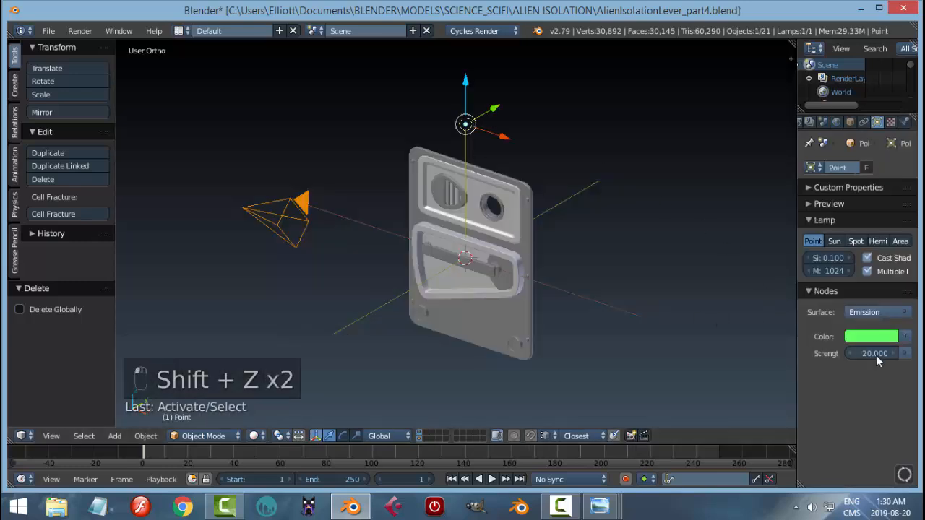
{"action": "type", "text": "3"}
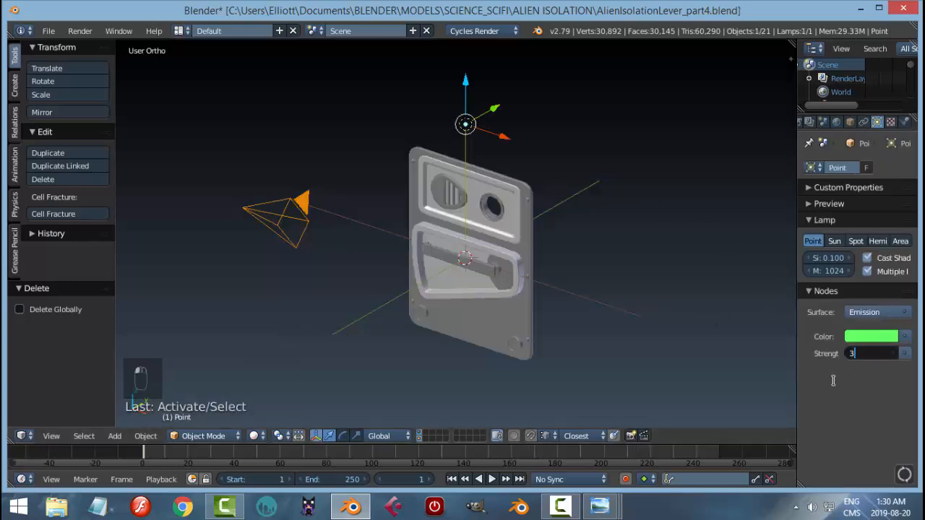
{"action": "type", "text": "0"}
{"action": "key", "text": "Return"}
- Enable nodes for the world surface and use an Environment Texture as its background color
{"action": "left_click", "coordinate": [836, 122]}
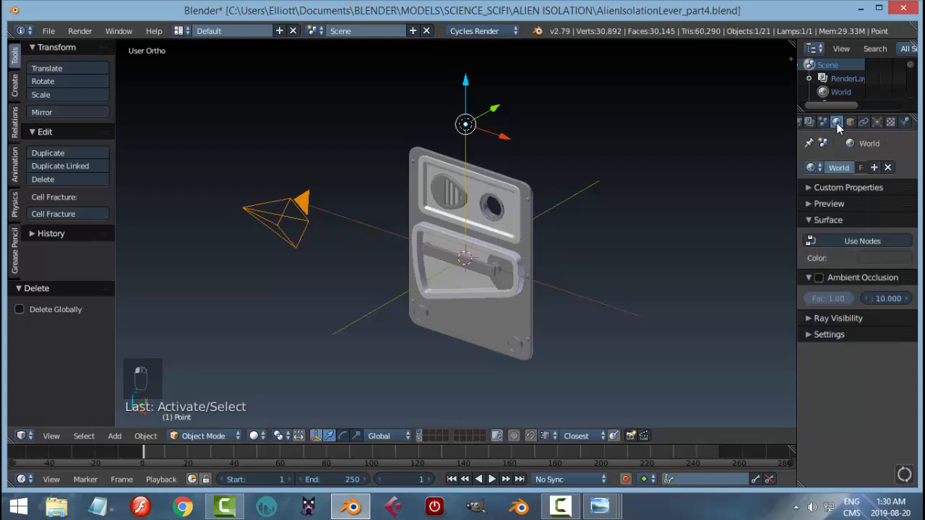
{"action": "left_click", "coordinate": [885, 242]}
{"action": "left_click", "coordinate": [904, 266]}
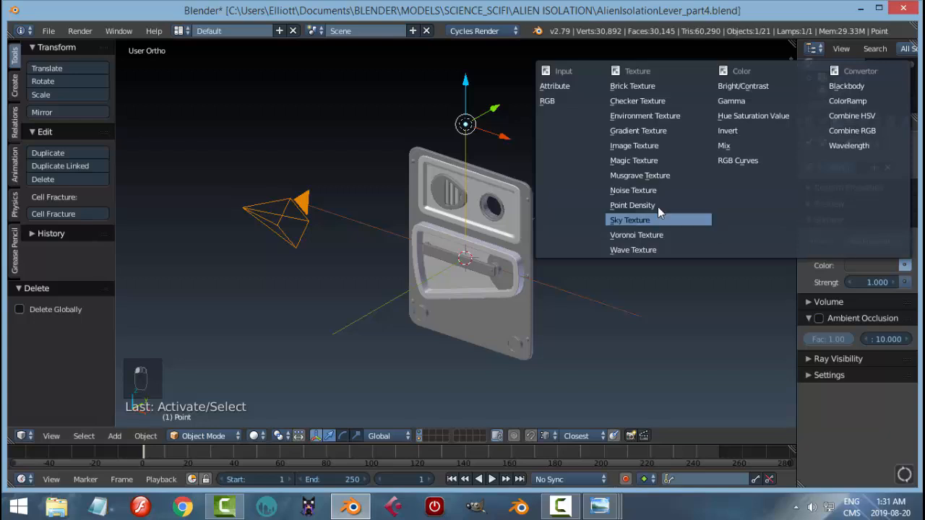
{"action": "left_click", "coordinate": [629, 115]}
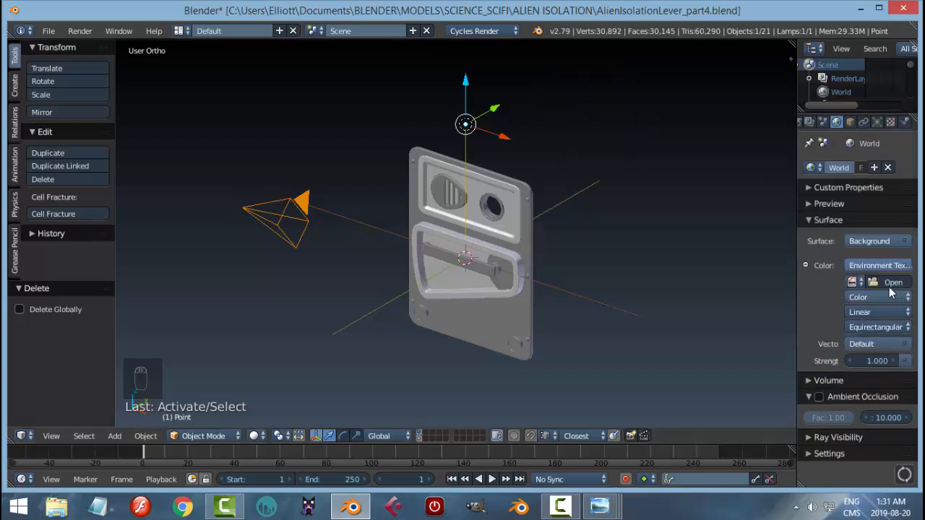
- Load ninomaru_teien_2k.hdr from the HDR TEXTURES folder as the world's environment image
{"action": "left_click", "coordinate": [892, 283]}
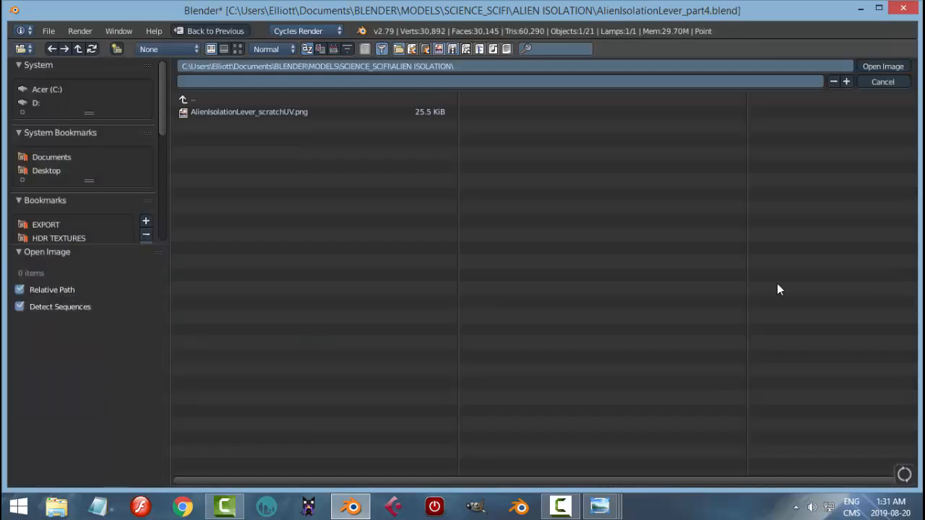
{"action": "left_click", "coordinate": [76, 240]}
{"action": "left_click", "coordinate": [237, 49]}
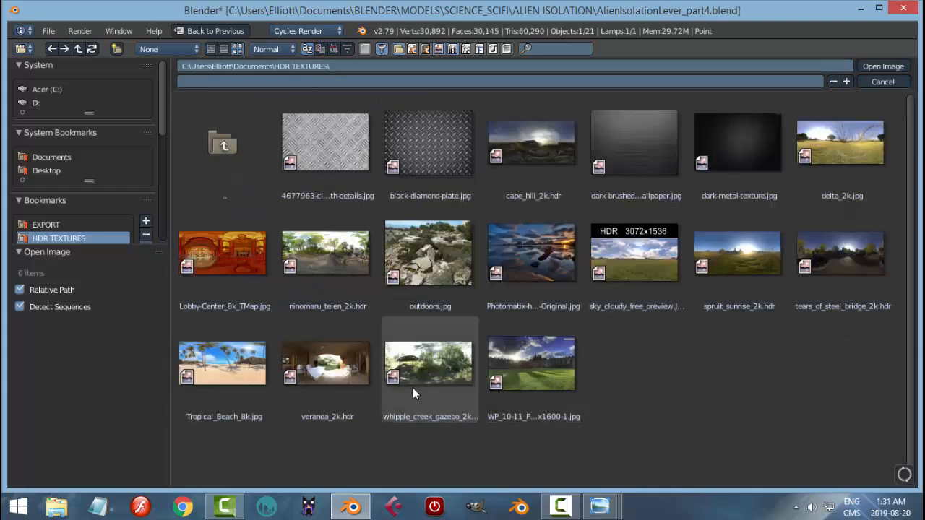
{"action": "left_click", "coordinate": [335, 250]}
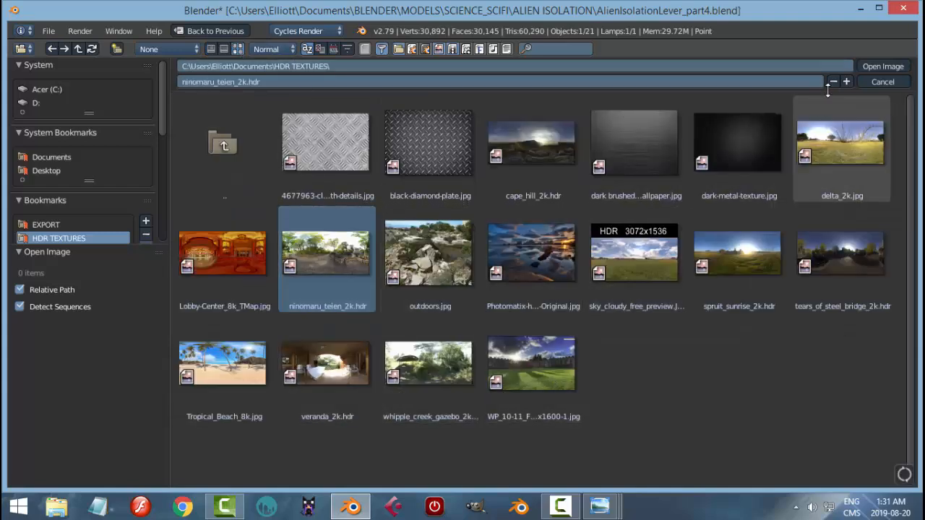
{"action": "left_click", "coordinate": [874, 66]}
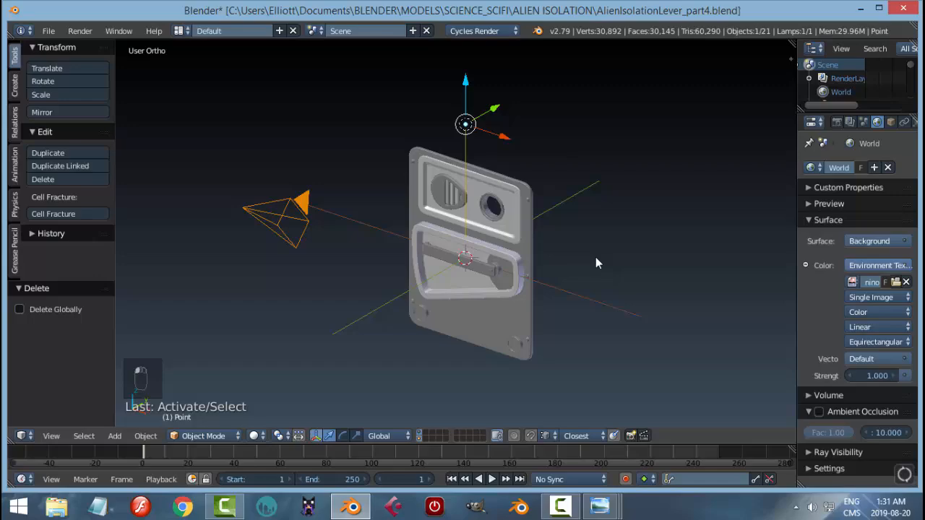
- Turn off the film's transparency for rendering and show the HDR surroundings in a rendered perspective view
{"action": "key", "text": "shift+z"}
{"action": "mouse_move", "coordinate": [524, 295]}
{"action": "middle_mouse_down"}
{"action": "mouse_move", "coordinate": [517, 292]}
{"action": "mouse_move", "coordinate": [531, 286]}
{"action": "middle_mouse_up"}
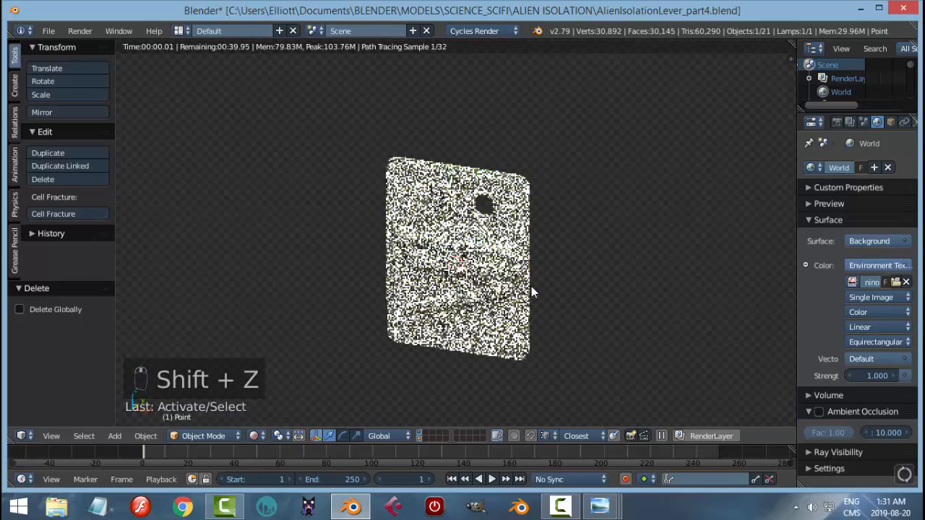
{"action": "left_click", "coordinate": [837, 122]}
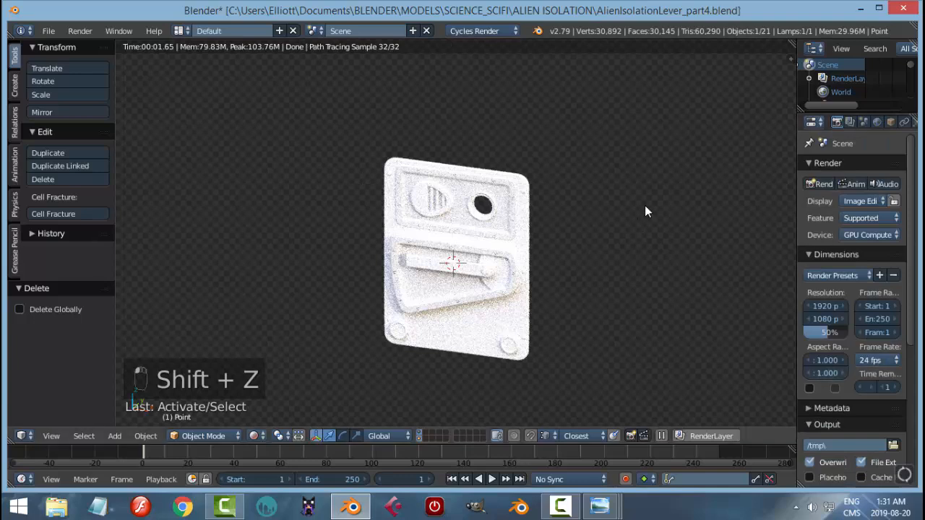
{"action": "key", "text": "shift+z"}
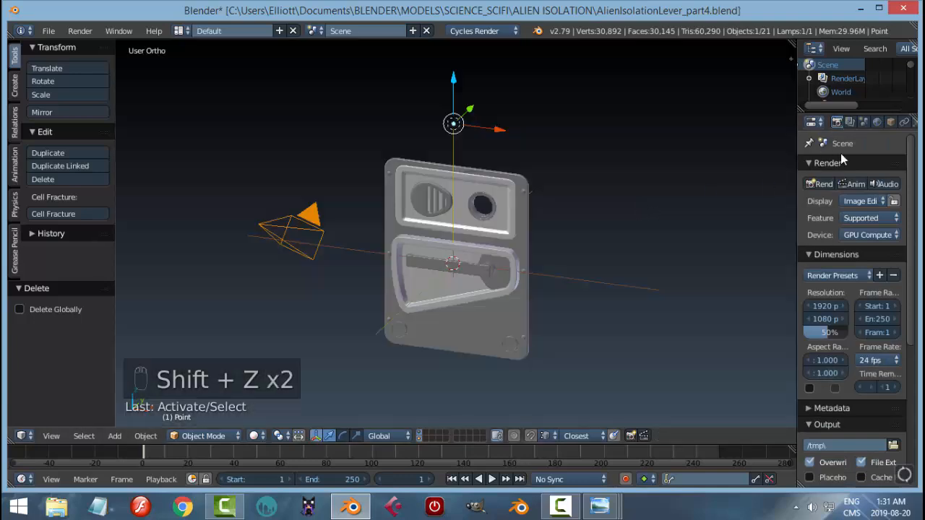
{"action": "scroll", "coordinate": [829, 452], "scroll_direction": "down", "scroll_amount": 8}
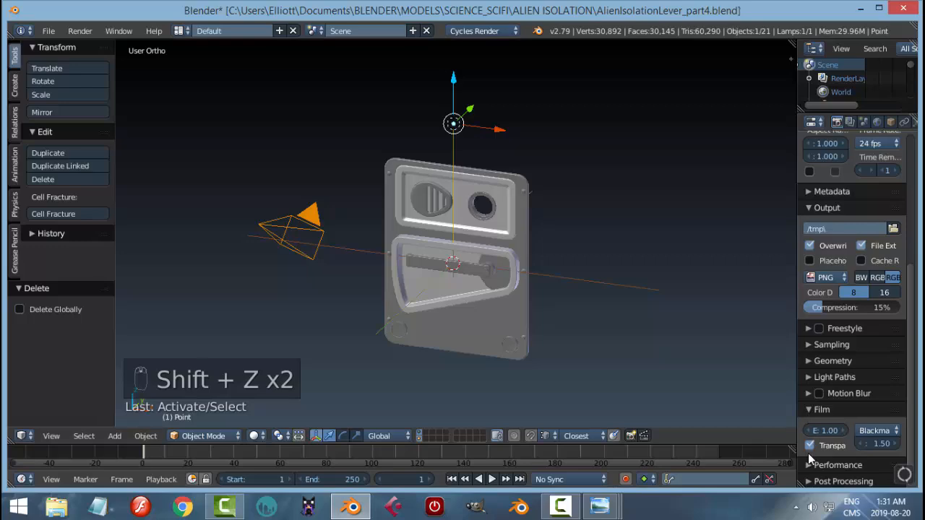
{"action": "left_click", "coordinate": [809, 448]}
{"action": "key", "text": "shift+z"}
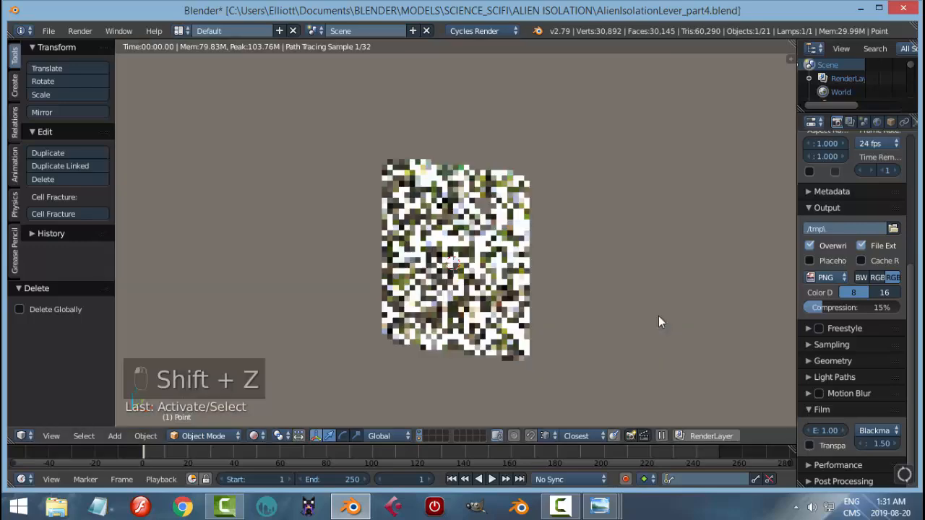
{"action": "key", "text": "KP_5"}
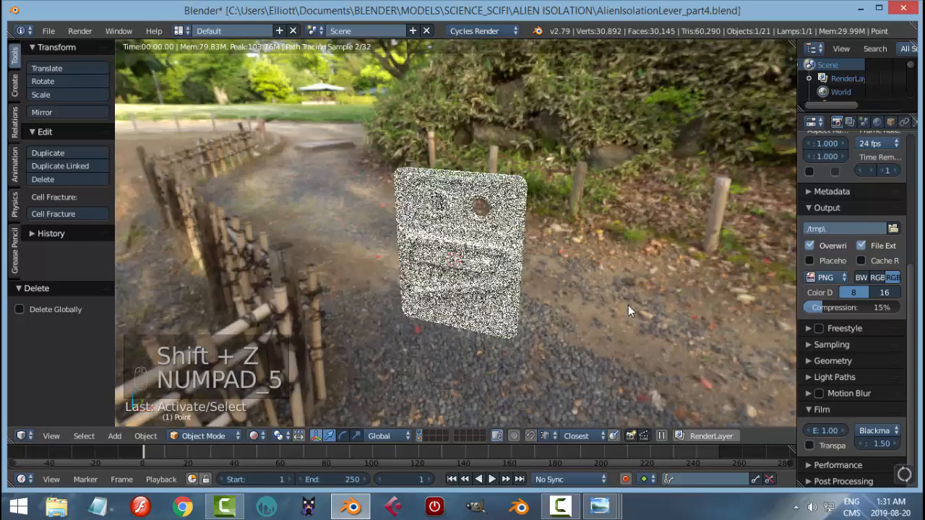
{"action": "scroll", "coordinate": [591, 257], "scroll_direction": "up", "scroll_amount": 1}
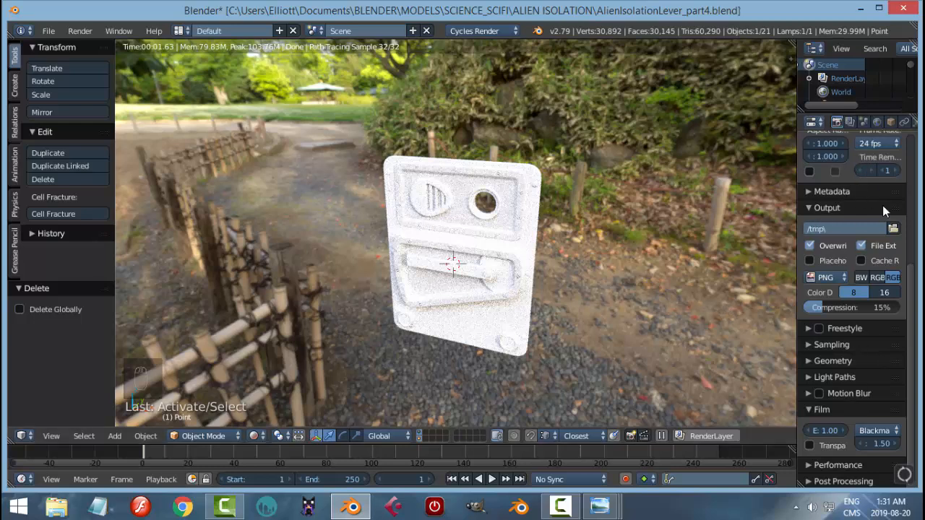
- Disable the world's camera ray visibility to hide the HDR background and check the rendered lever plate before returning to solid shading
{"action": "left_click", "coordinate": [876, 122]}
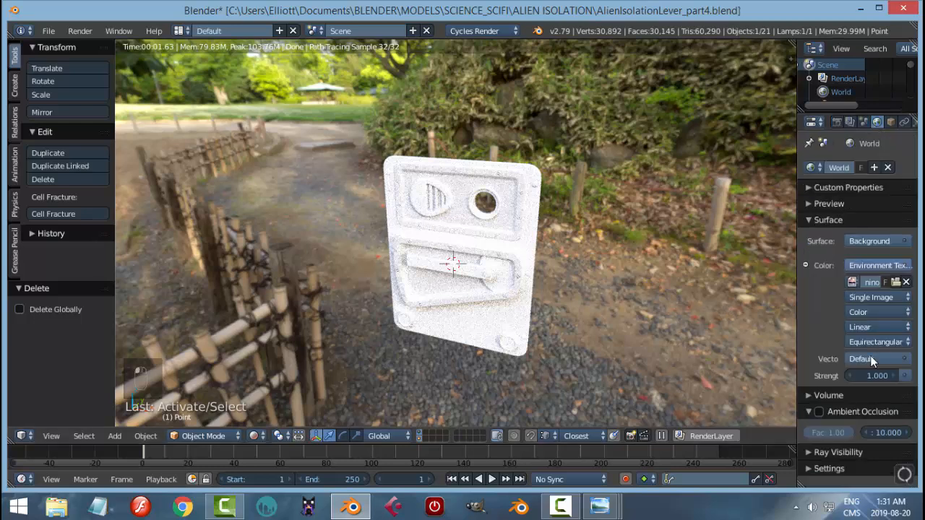
{"action": "left_click", "coordinate": [809, 452]}
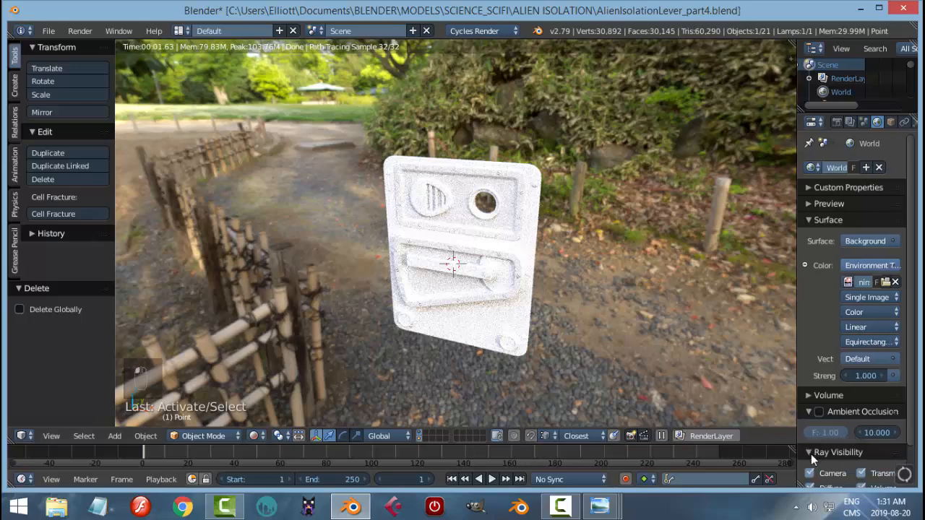
{"action": "left_click", "coordinate": [810, 473]}
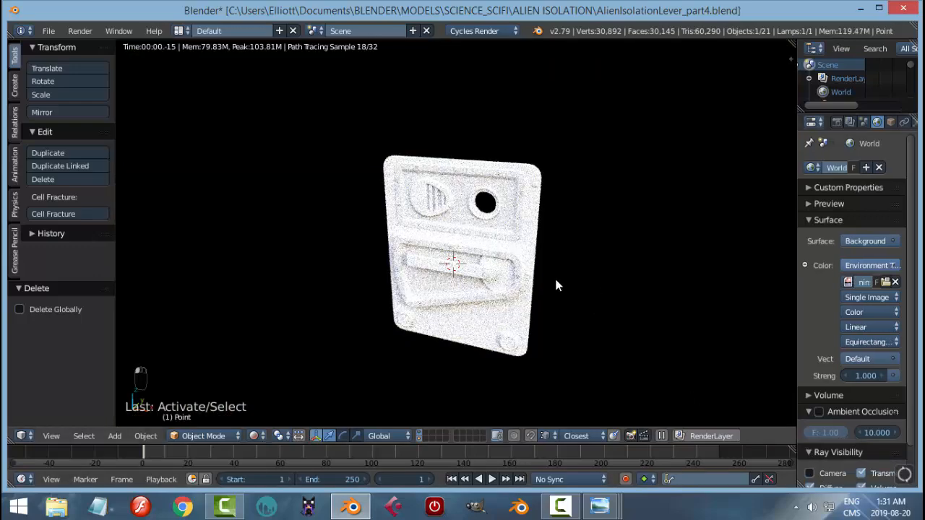
{"action": "scroll", "coordinate": [554, 275], "scroll_direction": "up", "scroll_amount": 3}
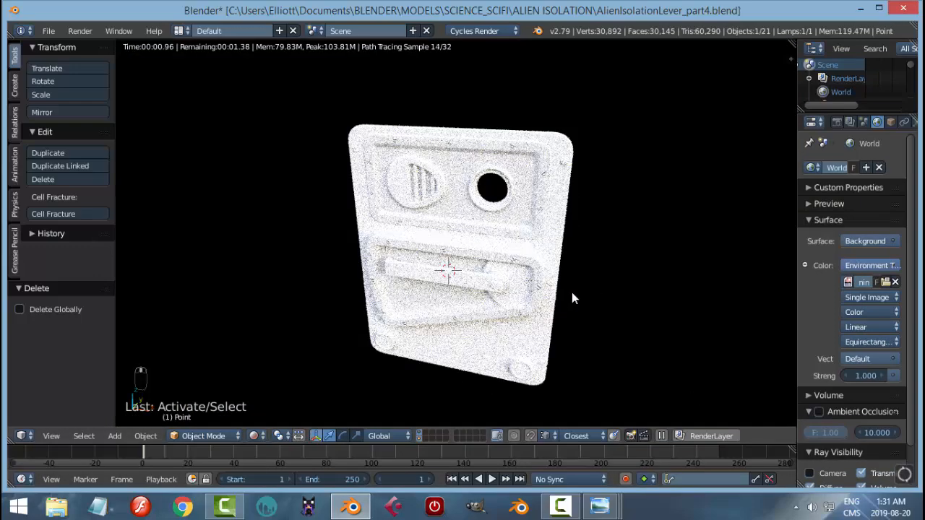
{"action": "middle_click_drag", "start_coordinate": [665, 278], "coordinate": [562, 279]}
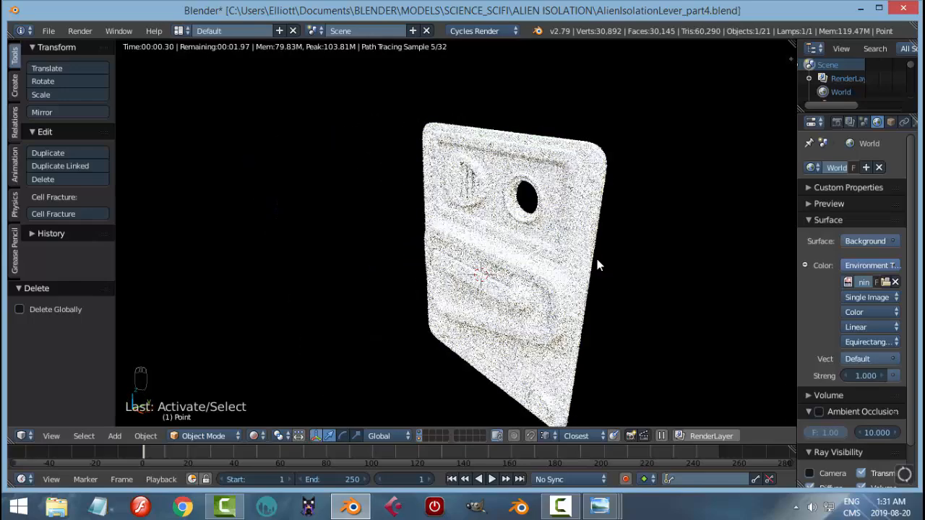
{"action": "key", "text": "shift+z"}
- Duplicate the green point lamp and place the copy in front of the plate, below its lower-left corner
{"action": "middle_click_drag", "start_coordinate": [602, 240], "coordinate": [608, 259]}
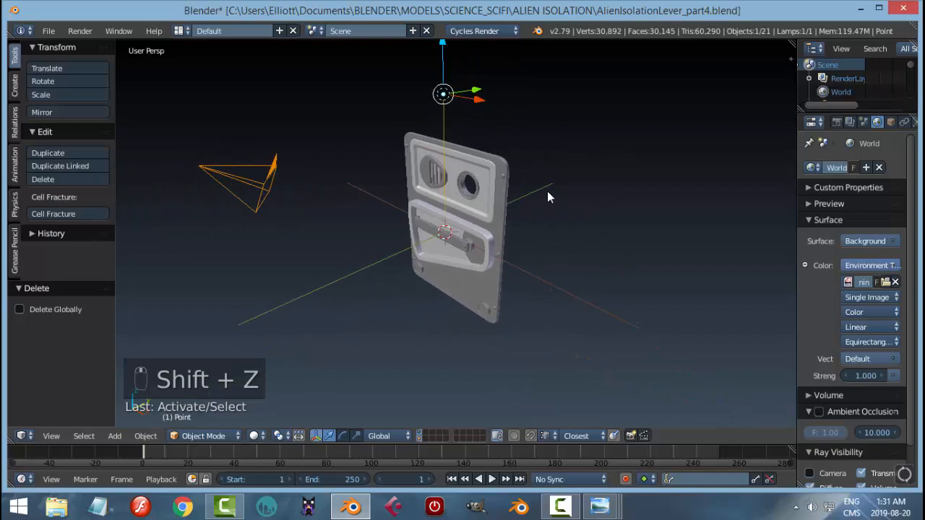
{"action": "middle_click_drag", "start_coordinate": [540, 180], "coordinate": [532, 221]}
{"action": "key", "text": "shift+d"}
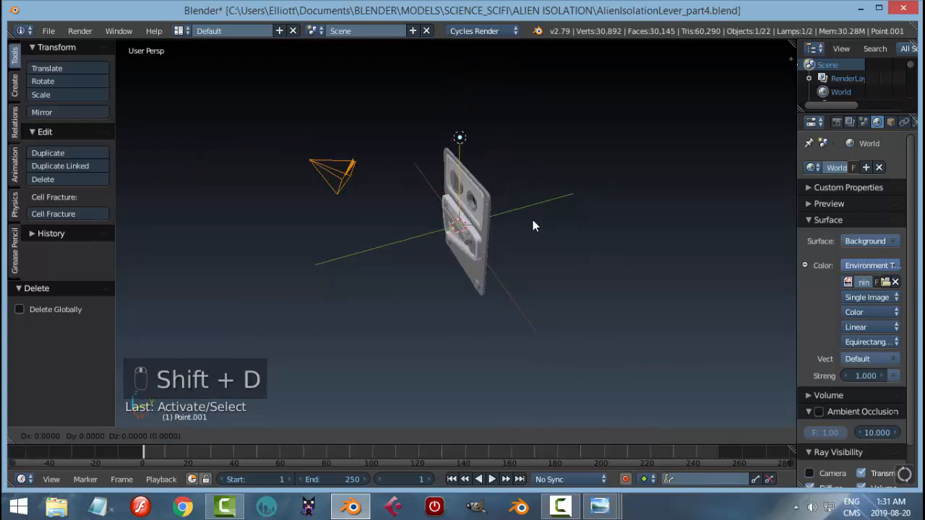
{"action": "right_click", "coordinate": [479, 128]}
{"action": "left_click_drag", "start_coordinate": [500, 129], "coordinate": [477, 134]}
{"action": "left_click_drag", "start_coordinate": [433, 95], "coordinate": [427, 199]}
{"action": "middle_click_drag", "start_coordinate": [427, 199], "coordinate": [450, 249]}
{"action": "middle_click_drag", "start_coordinate": [436, 285], "coordinate": [542, 245]}
{"action": "left_click_drag", "start_coordinate": [467, 239], "coordinate": [491, 324]}
{"action": "left_click_drag", "start_coordinate": [419, 351], "coordinate": [393, 348]}
{"action": "middle_click_drag", "start_coordinate": [393, 348], "coordinate": [425, 284]}
{"action": "left_click_drag", "start_coordinate": [468, 329], "coordinate": [416, 334]}
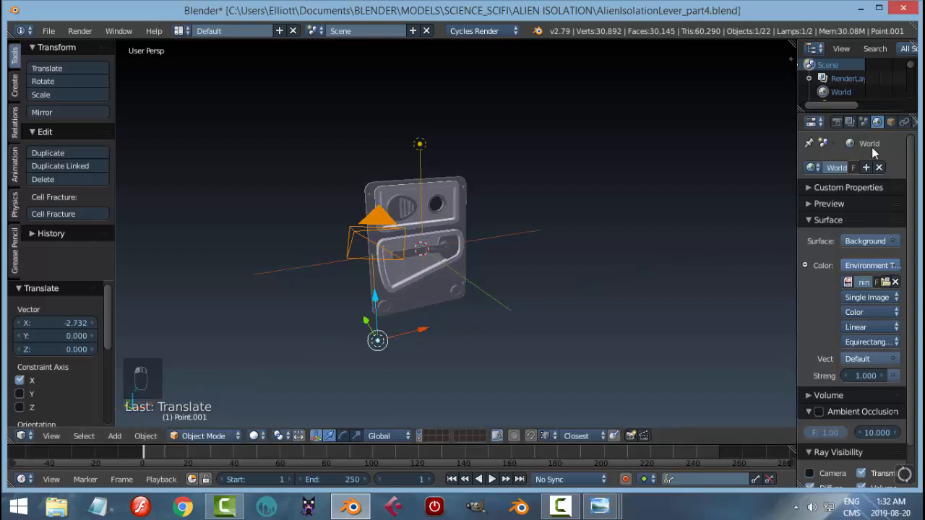
- Change the duplicated point lamp's emission color to red
{"action": "left_click", "coordinate": [914, 123]}
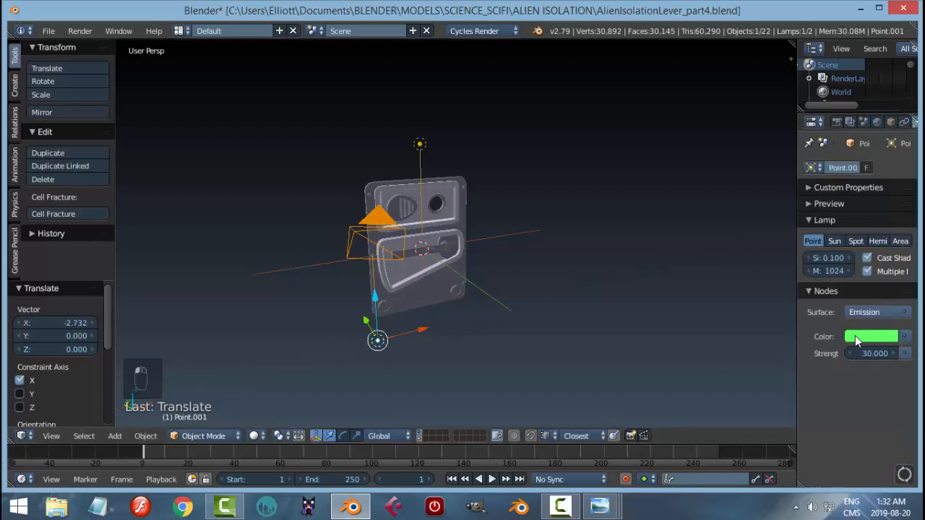
{"action": "left_click", "coordinate": [855, 339]}
{"action": "left_click_drag", "start_coordinate": [823, 219], "coordinate": [830, 241]}
- Check the lighting through the camera in rendered shading, return to solid shading and save the file
{"action": "middle_click_drag", "start_coordinate": [450, 316], "coordinate": [595, 332]}
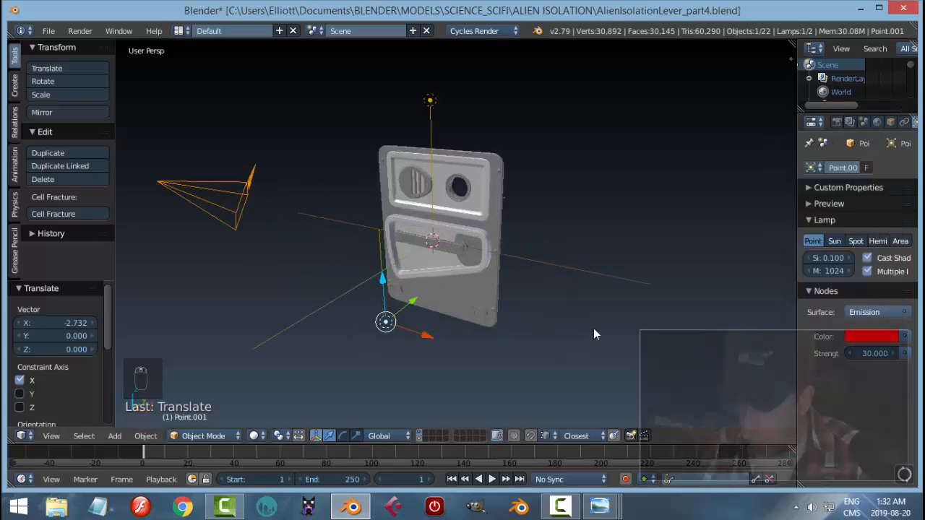
{"action": "key", "text": "KP_0"}
{"action": "middle_click_drag", "start_coordinate": [598, 332], "coordinate": [533, 331]}
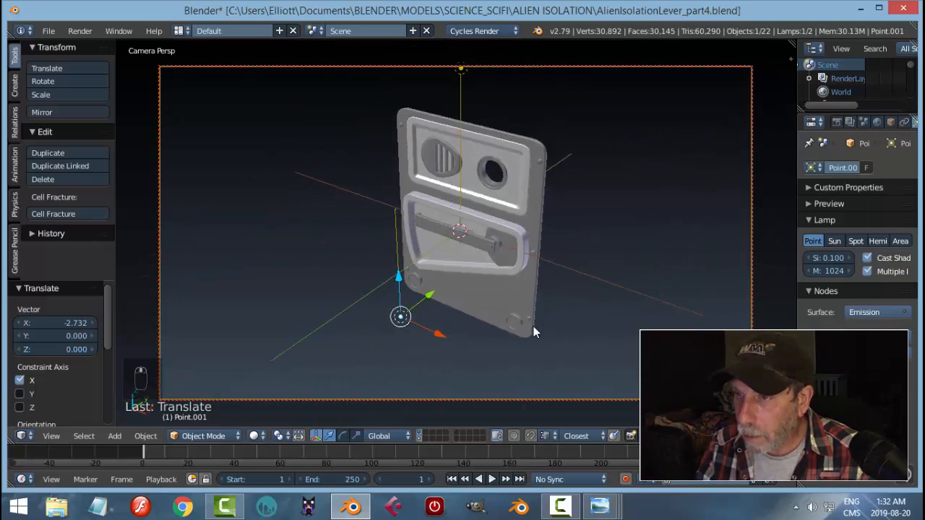
{"action": "key", "text": "shift+z"}
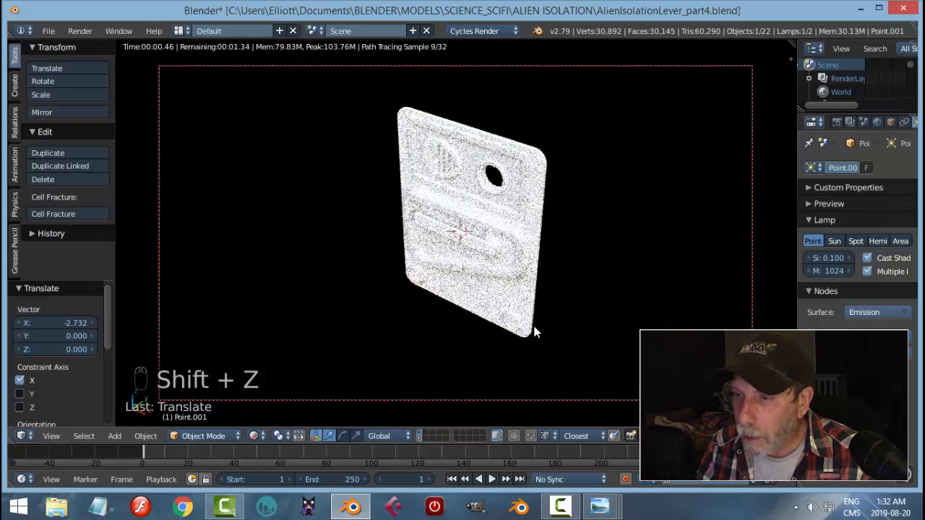
{"action": "key", "text": "shift+z"}
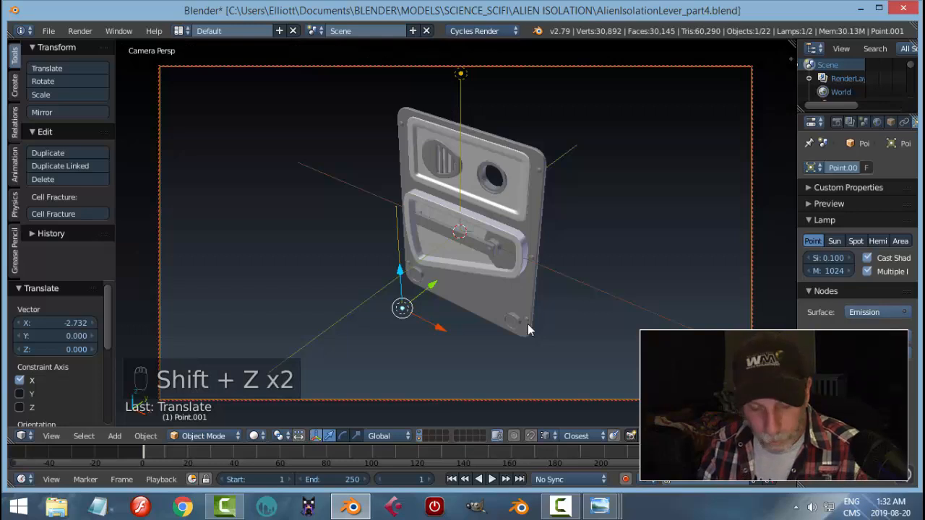
{"action": "key", "text": "ctrl+s"}
- Leave the camera view, examine the MetalMaterial.jpg node reference in Windows Photo Viewer and return to Blender
{"action": "key", "text": "KP_0"}
{"action": "middle_click_drag", "start_coordinate": [485, 314], "coordinate": [528, 321]}
{"action": "mouse_move", "coordinate": [512, 362]}
{"action": "middle_mouse_down"}
{"action": "mouse_move", "coordinate": [522, 373]}
{"action": "mouse_move", "coordinate": [506, 373]}
{"action": "middle_mouse_up"}
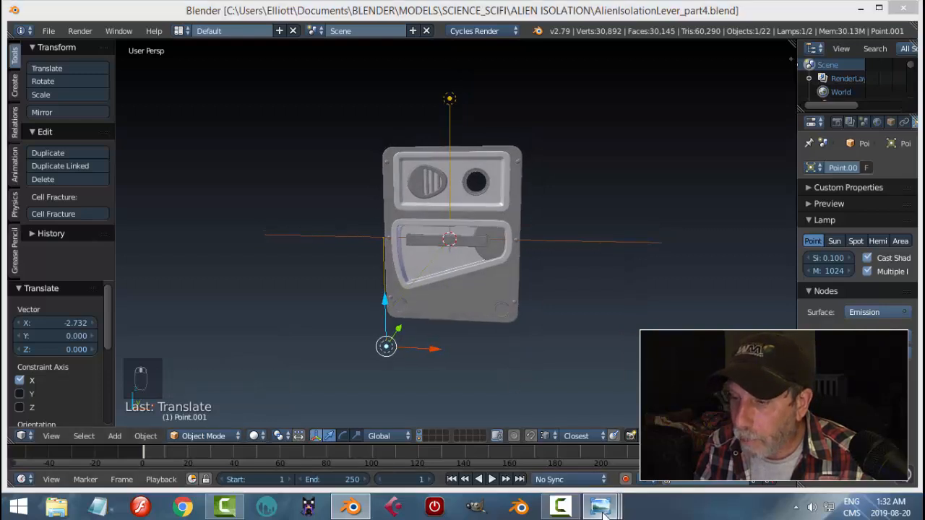
{"action": "mouse_move", "coordinate": [602, 510]}
{"action": "left_click", "coordinate": [526, 477]}
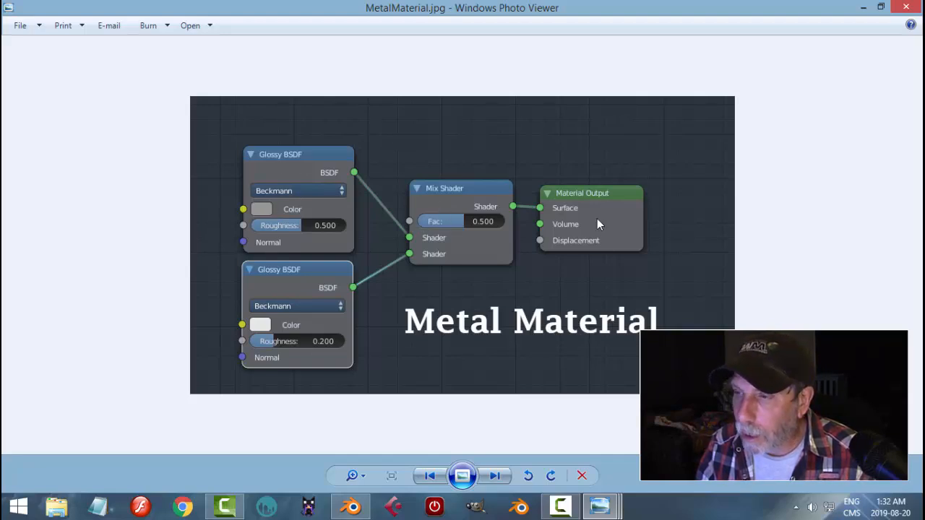
{"action": "left_click", "coordinate": [352, 507]}
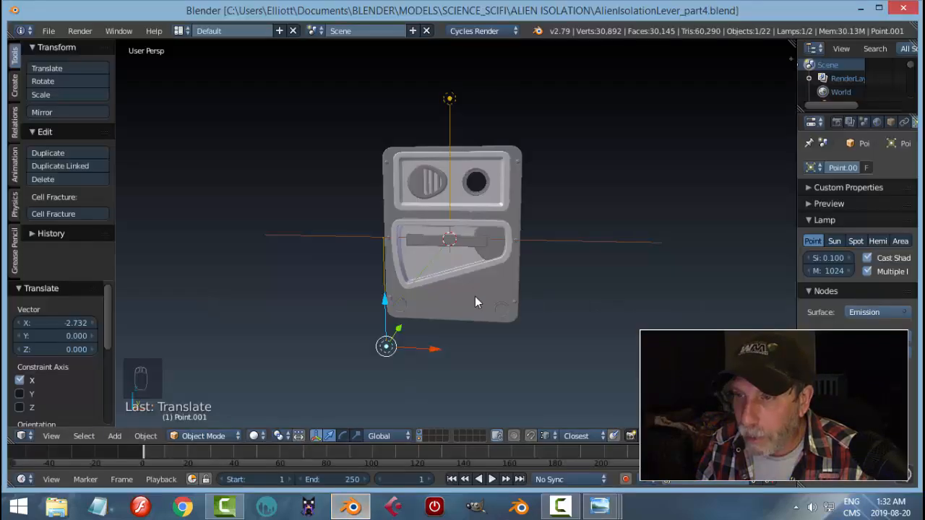
- Select the plate's top panel, split the 3D view into two side-by-side areas and hide their tool shelves
{"action": "right_click", "coordinate": [482, 209]}
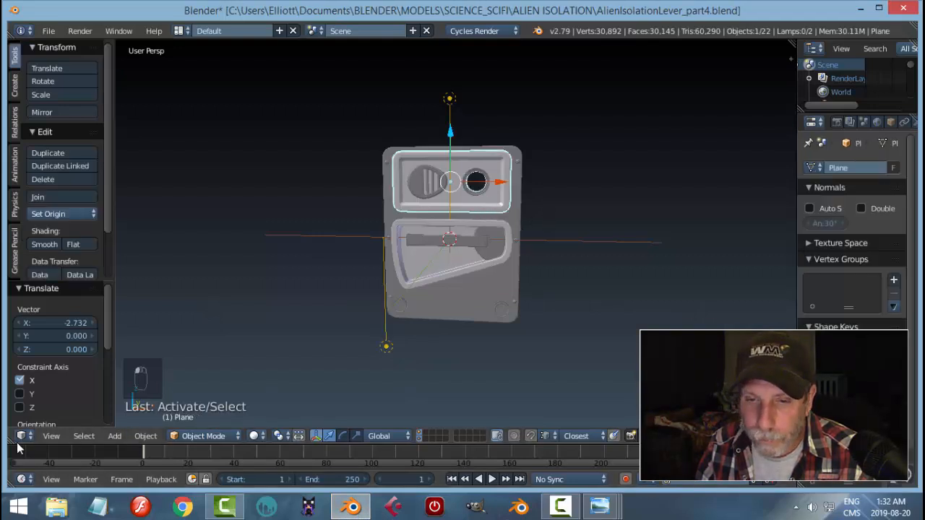
{"action": "left_click_drag", "start_coordinate": [11, 443], "coordinate": [463, 390]}
{"action": "key", "text": "t"}
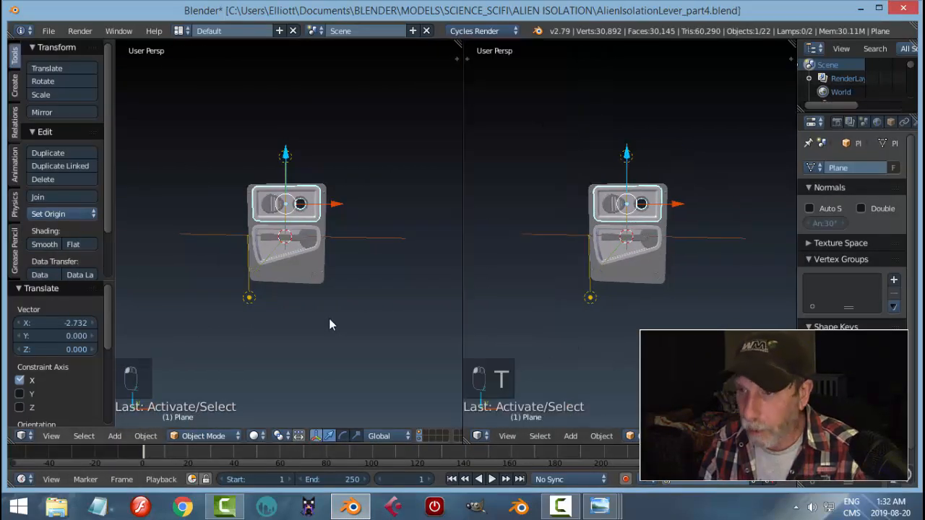
{"action": "key", "text": "t"}
{"action": "scroll", "coordinate": [284, 343], "scroll_direction": "up", "scroll_amount": 4}
{"action": "scroll", "coordinate": [650, 327], "scroll_direction": "up", "scroll_amount": 3}
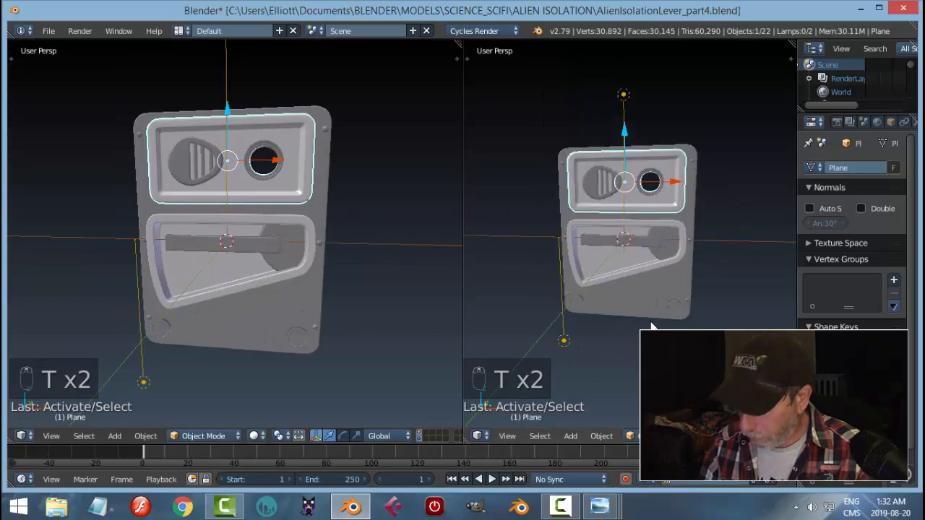
- Preview the plate in rendered shading in the right-hand 3D view, framing the top panel closely, and return to solid shading
{"action": "scroll", "coordinate": [650, 327], "scroll_direction": "up", "scroll_amount": 2}
{"action": "key", "text": "shift+z"}
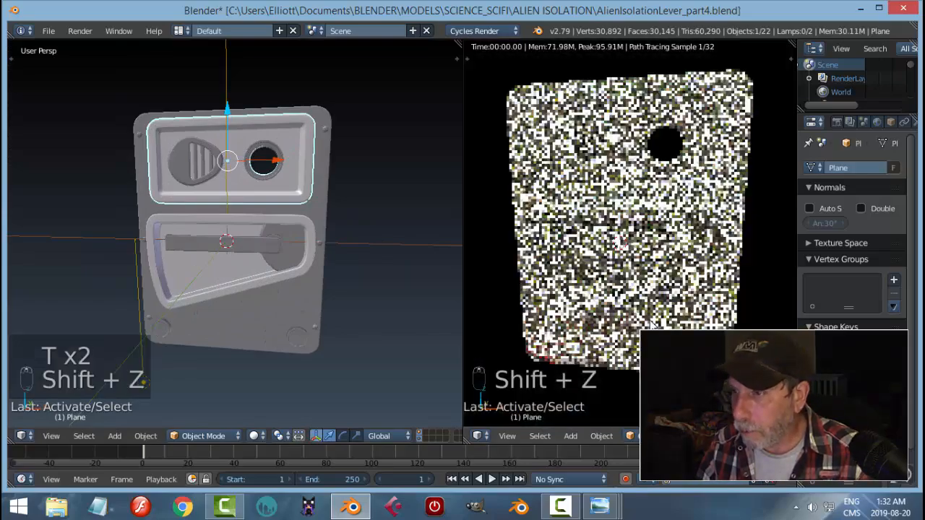
{"action": "middle_click_drag", "start_coordinate": [658, 256], "coordinate": [637, 305], "text": "shift"}
{"action": "scroll", "coordinate": [637, 305], "scroll_direction": "up", "scroll_amount": 1}
{"action": "key", "text": "shift+z"}
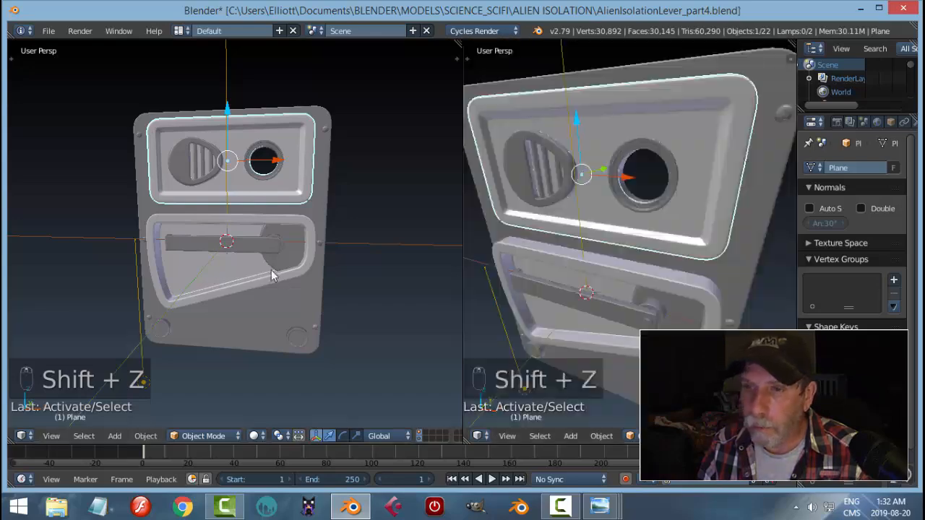
- Turn the left 3D view into a Node Editor showing the TopPanel material's node tree
{"action": "scroll", "coordinate": [275, 289], "scroll_direction": "down", "scroll_amount": 3}
{"action": "left_click", "coordinate": [21, 436]}
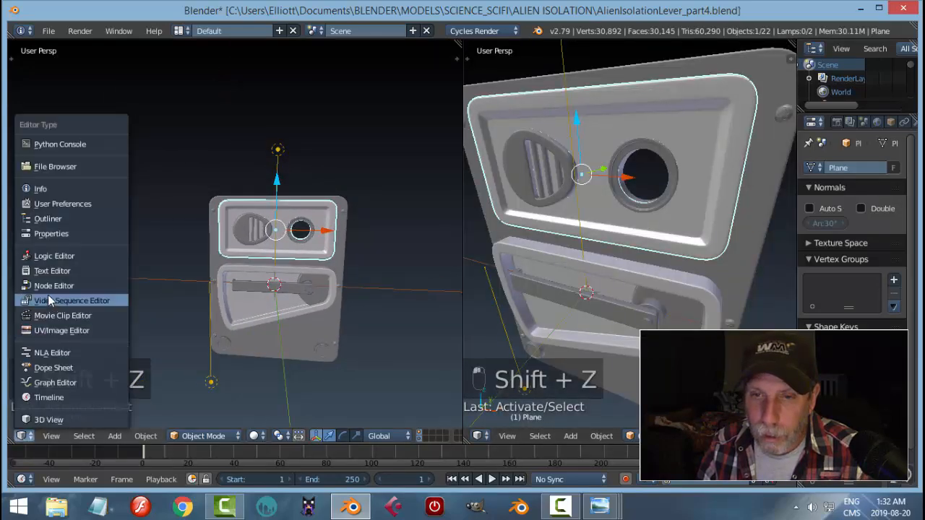
{"action": "left_click", "coordinate": [79, 282]}
{"action": "scroll", "coordinate": [201, 266], "scroll_direction": "up", "scroll_amount": 2}
{"action": "scroll", "coordinate": [201, 266], "scroll_direction": "down", "scroll_amount": 2}
{"action": "scroll", "coordinate": [120, 304], "scroll_direction": "down", "scroll_amount": 3}
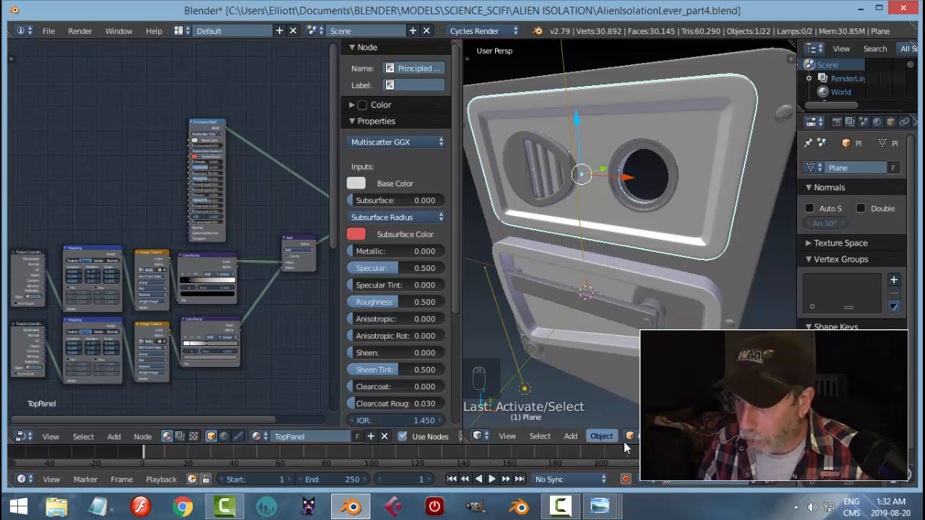
- Set the remaining 3D view to material shading and hide the Node Editor's properties sidebar
{"action": "left_click", "coordinate": [735, 360]}
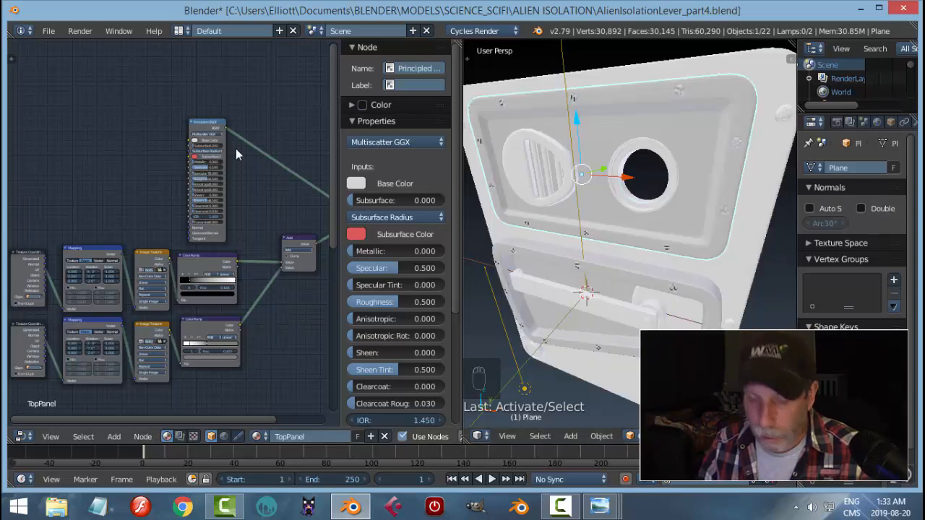
{"action": "key", "text": "n"}
{"action": "scroll", "coordinate": [313, 180], "scroll_direction": "up", "scroll_amount": 1}
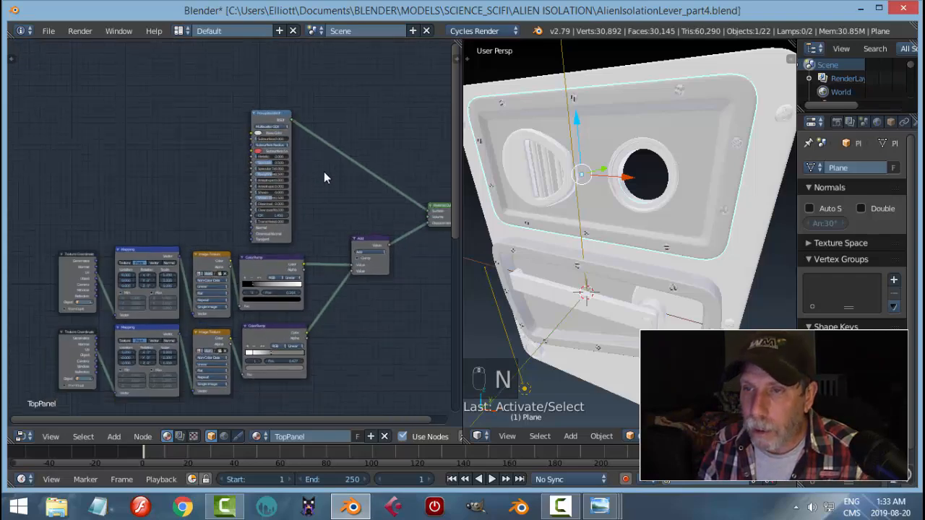
{"action": "scroll", "coordinate": [324, 177], "scroll_direction": "up", "scroll_amount": 2}
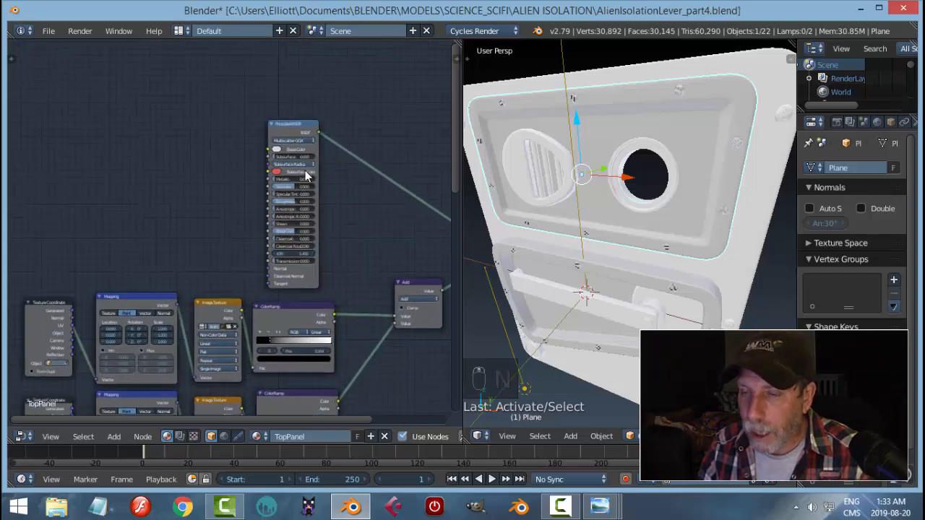
{"action": "scroll", "coordinate": [306, 176], "scroll_direction": "down", "scroll_amount": 2}
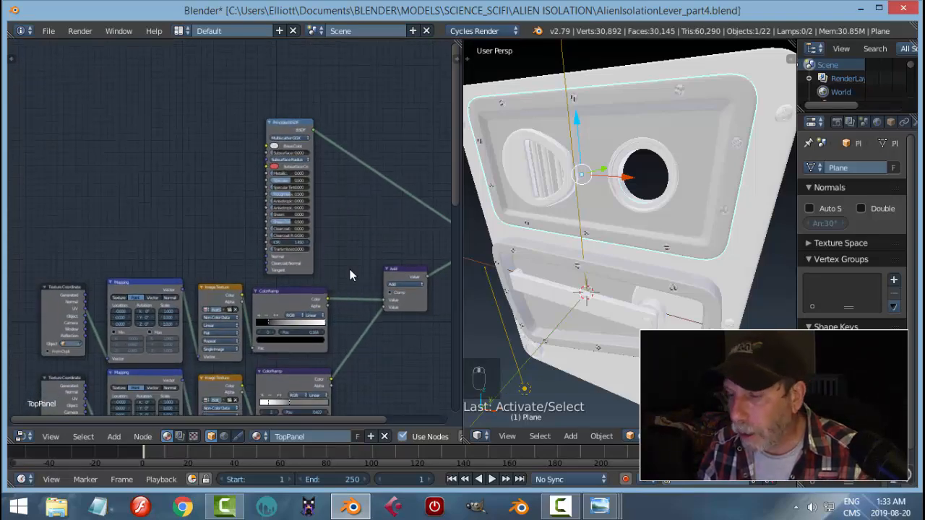
- Recheck the shader nodes in the MetalMaterial.jpg reference in Windows Photo Viewer and switch back to Blender
{"action": "mouse_move", "coordinate": [600, 505]}
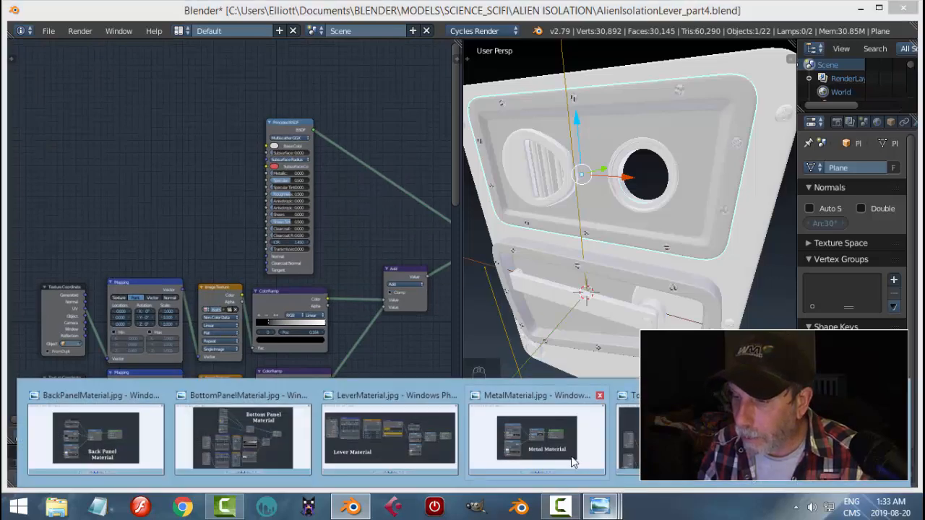
{"action": "left_click", "coordinate": [578, 466]}
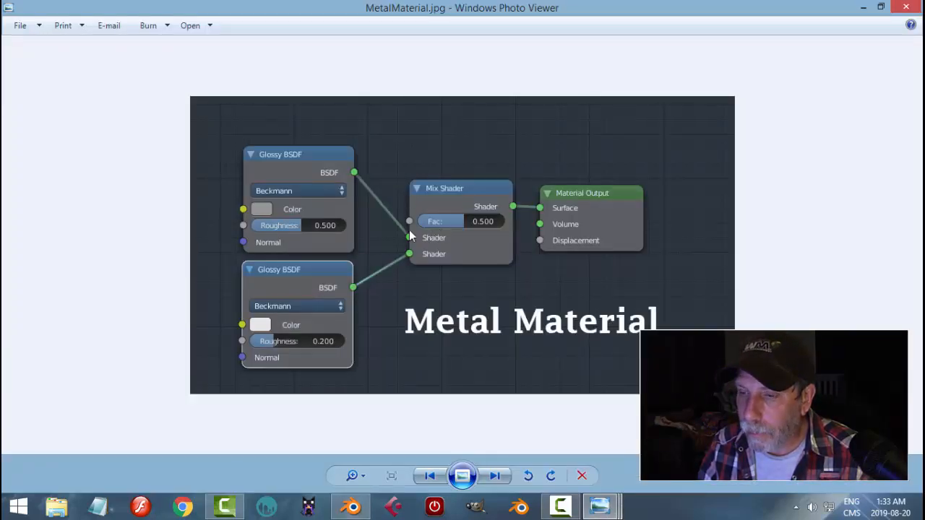
{"action": "left_click", "coordinate": [352, 507]}
- Switch the TopPanel material's Principled BSDF to a Mix Shader and place a duplicate of it to its upper left
{"action": "left_click", "coordinate": [300, 129]}
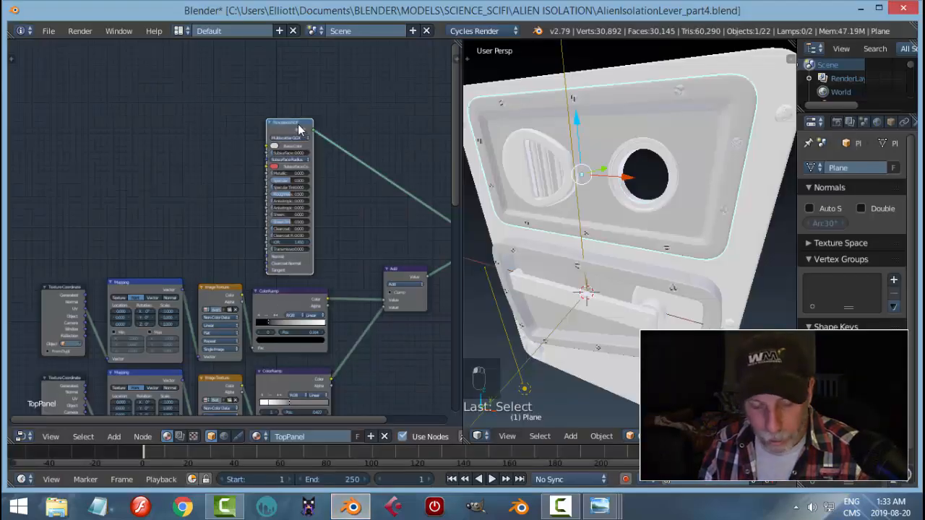
{"action": "key", "text": "shift+s"}
{"action": "mouse_move", "coordinate": [298, 125]}
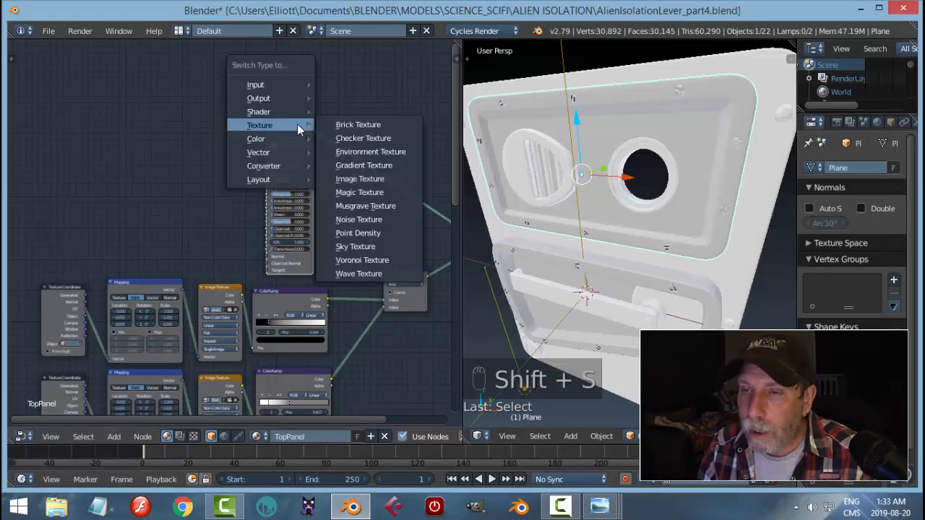
{"action": "left_click", "coordinate": [390, 247]}
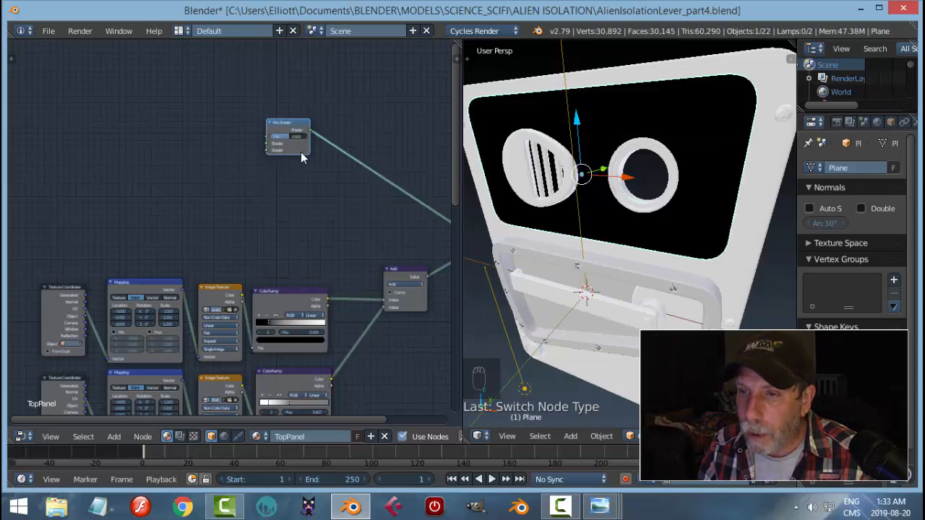
{"action": "left_click_drag", "start_coordinate": [301, 129], "coordinate": [354, 213]}
{"action": "key", "text": "shift+d"}
{"action": "left_click", "coordinate": [205, 171]}
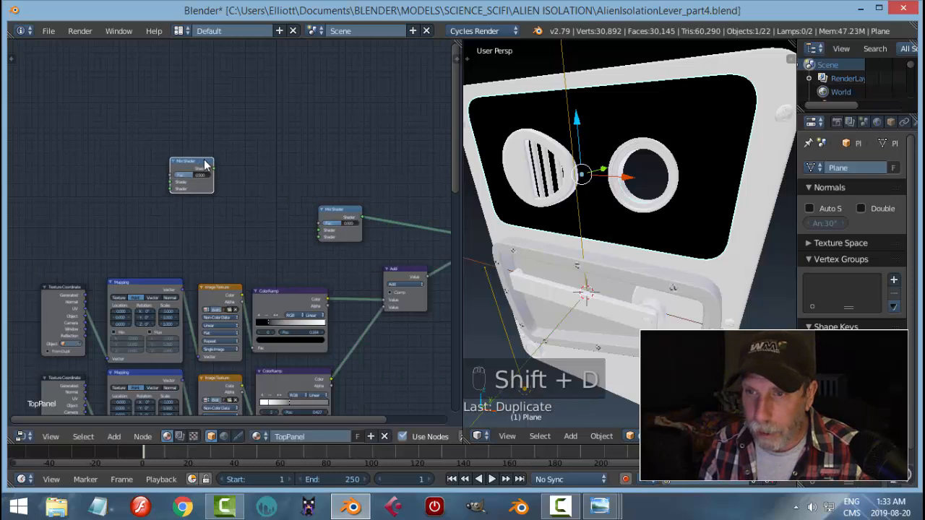
{"action": "key", "text": "shift+d"}
{"action": "left_click", "coordinate": [204, 171]}
{"action": "key", "text": "x"}
- Switch the duplicated Mix Shader to a Glossy BSDF and place a duplicate of that Glossy BSDF directly below it
{"action": "left_click", "coordinate": [204, 171]}
{"action": "scroll", "coordinate": [206, 169], "scroll_direction": "up", "scroll_amount": 1}
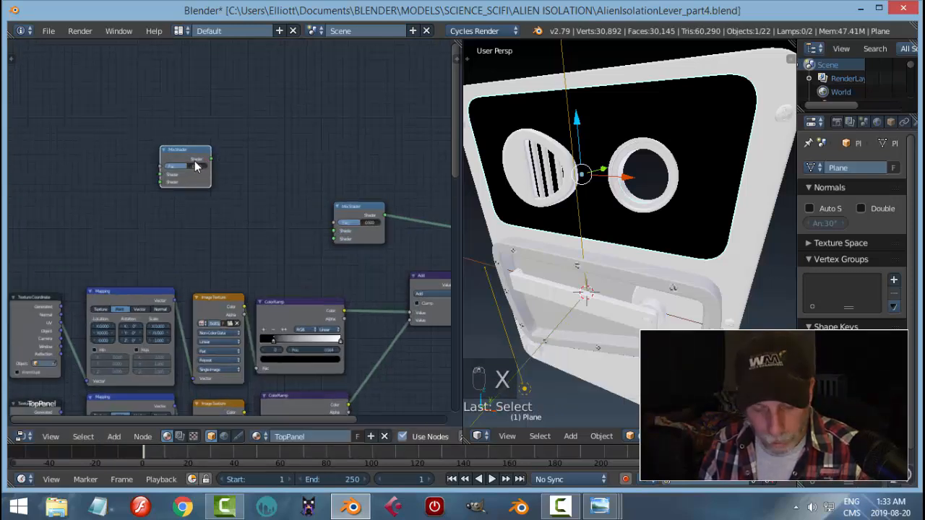
{"action": "key", "text": "shift+s"}
{"action": "mouse_move", "coordinate": [173, 164]}
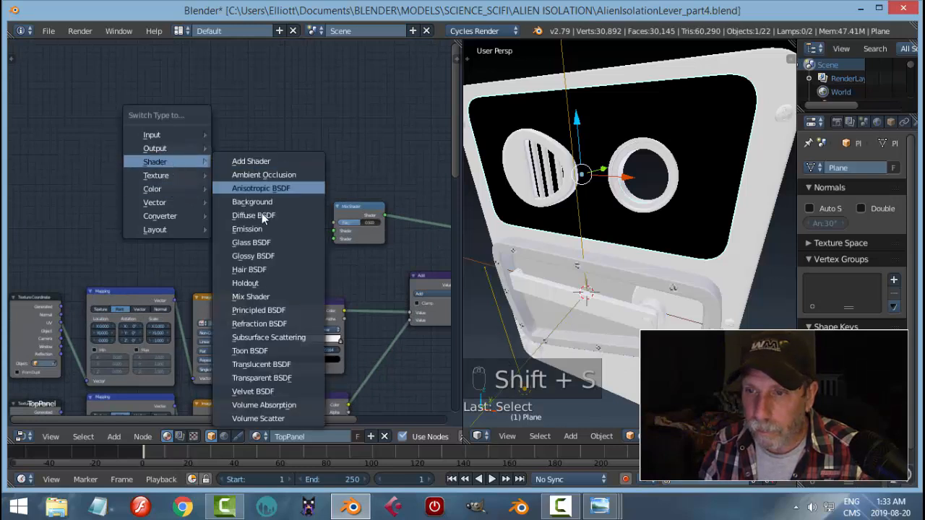
{"action": "left_click", "coordinate": [257, 253]}
{"action": "scroll", "coordinate": [235, 199], "scroll_direction": "up", "scroll_amount": 3}
{"action": "middle_click_drag", "start_coordinate": [236, 199], "coordinate": [310, 196]}
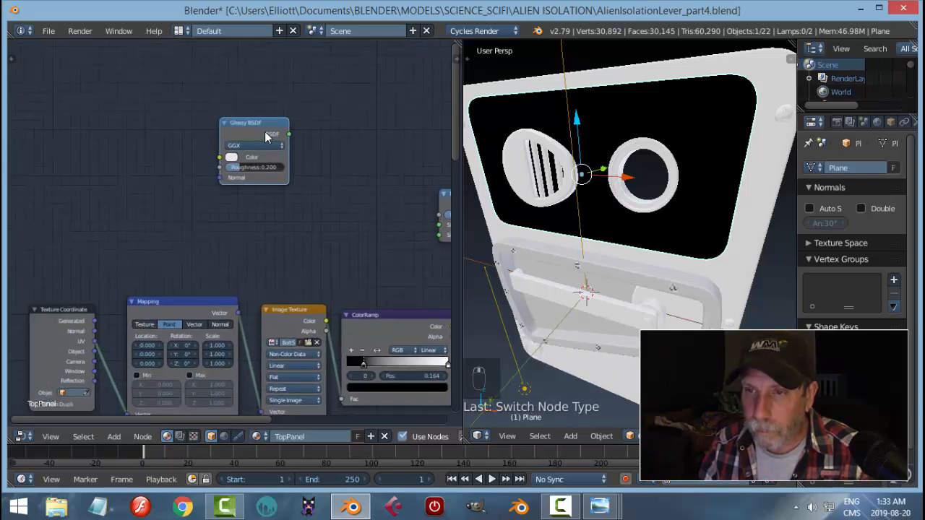
{"action": "left_click", "coordinate": [264, 125]}
{"action": "key", "text": "shift+d"}
{"action": "left_click", "coordinate": [262, 215]}
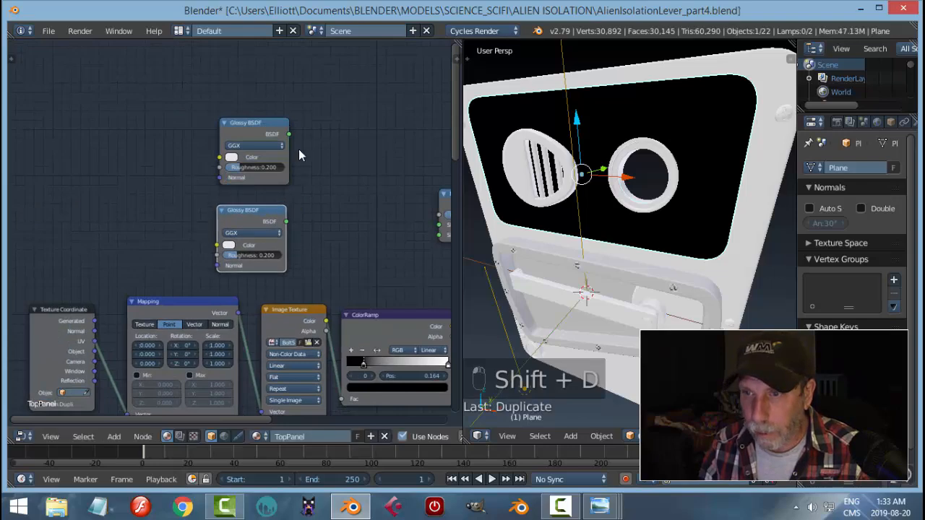
- Link the upper and lower Glossy BSDF nodes to the Mix Shader's first and second Shader inputs, and align the upper node closer
{"action": "scroll", "coordinate": [358, 189], "scroll_direction": "down", "scroll_amount": 1}
{"action": "middle_click_drag", "start_coordinate": [359, 189], "coordinate": [256, 153]}
{"action": "left_click_drag", "start_coordinate": [202, 128], "coordinate": [319, 197]}
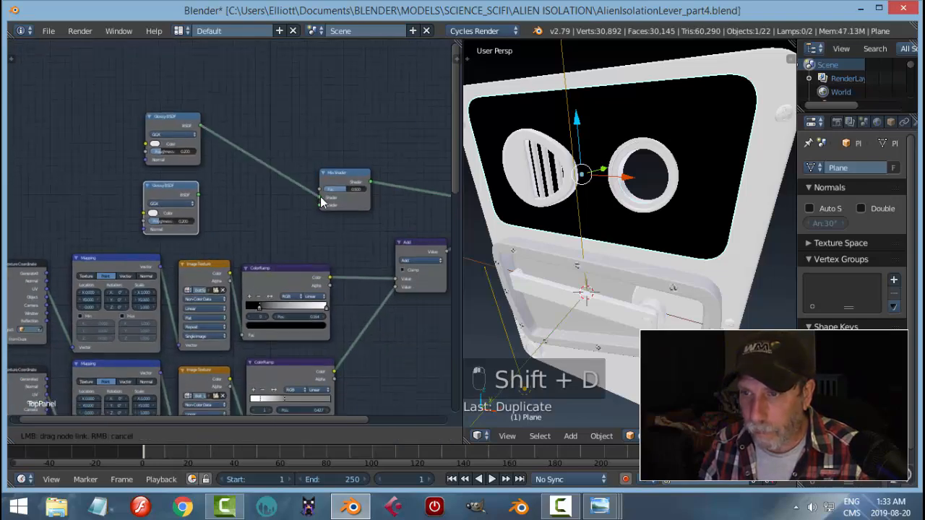
{"action": "left_click_drag", "start_coordinate": [198, 194], "coordinate": [224, 196]}
{"action": "left_click_drag", "start_coordinate": [183, 125], "coordinate": [226, 125]}
- Darken the upper Glossy BSDF's color to a light grey
{"action": "scroll", "coordinate": [211, 151], "scroll_direction": "up", "scroll_amount": 1}
{"action": "left_click", "coordinate": [194, 126]}
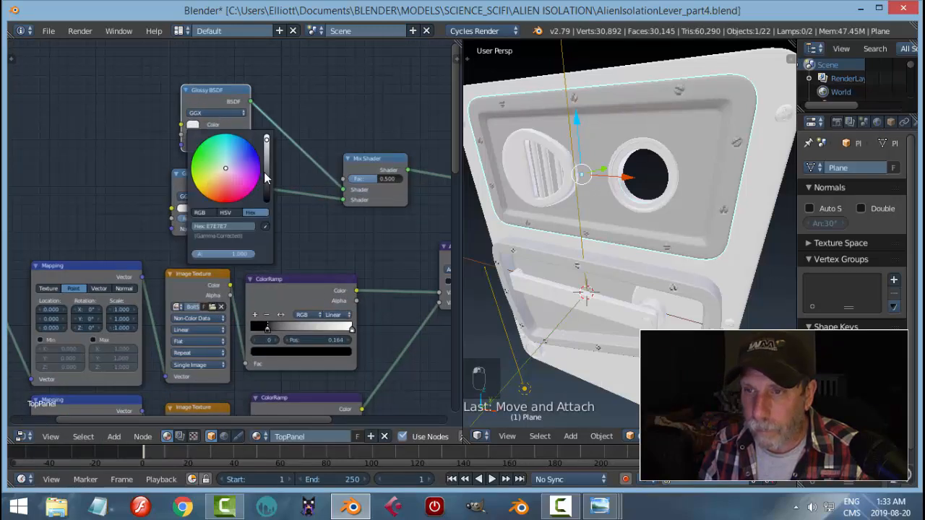
{"action": "left_click", "coordinate": [266, 154]}
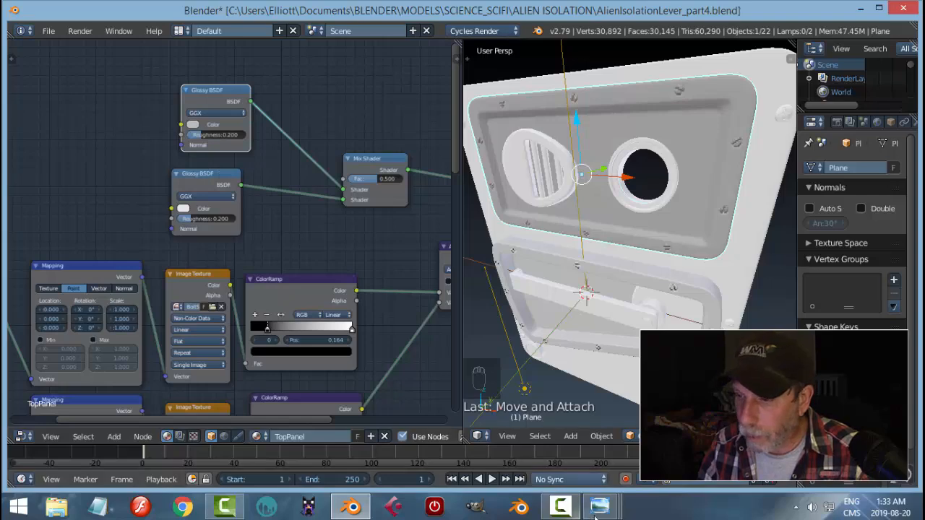
- Check the MetalMaterial.jpg reference in Windows Photo Viewer, return to Blender and set the upper Glossy BSDF's roughness to 0.5
{"action": "mouse_move", "coordinate": [600, 506]}
{"action": "left_click", "coordinate": [547, 451]}
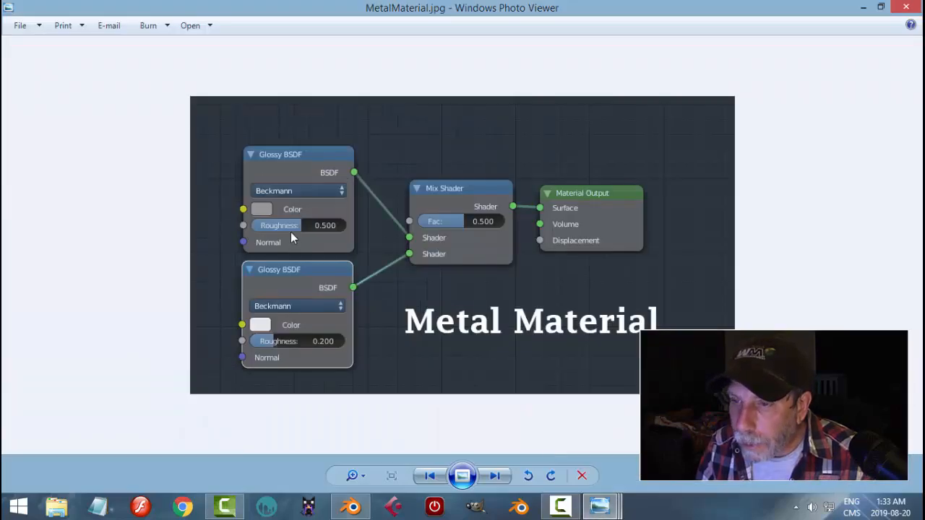
{"action": "left_click", "coordinate": [352, 506]}
{"action": "left_click", "coordinate": [228, 136]}
{"action": "type", "text": "0"}
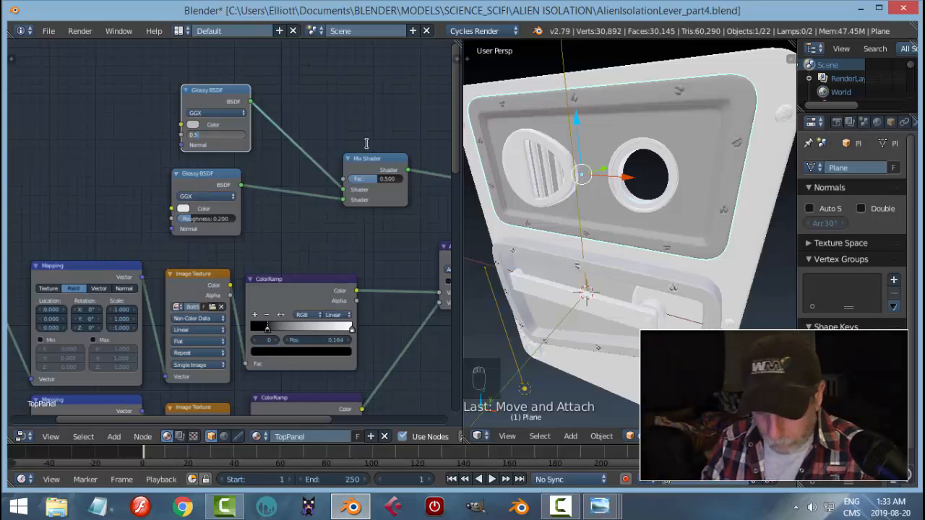
{"action": "type", "text": ".5"}
{"action": "key", "text": "Return"}
{"action": "scroll", "coordinate": [354, 144], "scroll_direction": "down", "scroll_amount": 2}
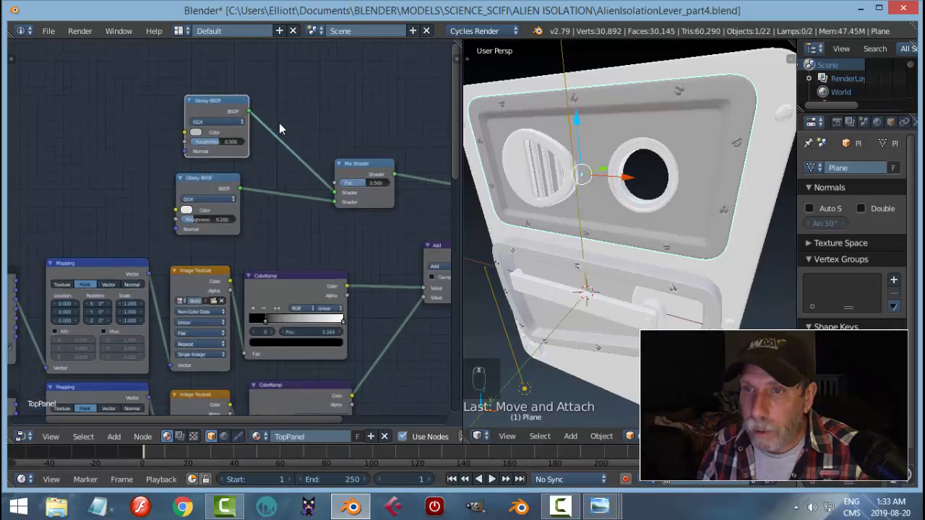
- Duplicate the upper Glossy BSDF, switch the copy to a Fresnel node and link its Fac output to the Mix Shader's Fac input
{"action": "left_click", "coordinate": [211, 105]}
{"action": "scroll", "coordinate": [318, 103], "scroll_direction": "down", "scroll_amount": 1}
{"action": "middle_click_drag", "start_coordinate": [319, 104], "coordinate": [292, 170]}
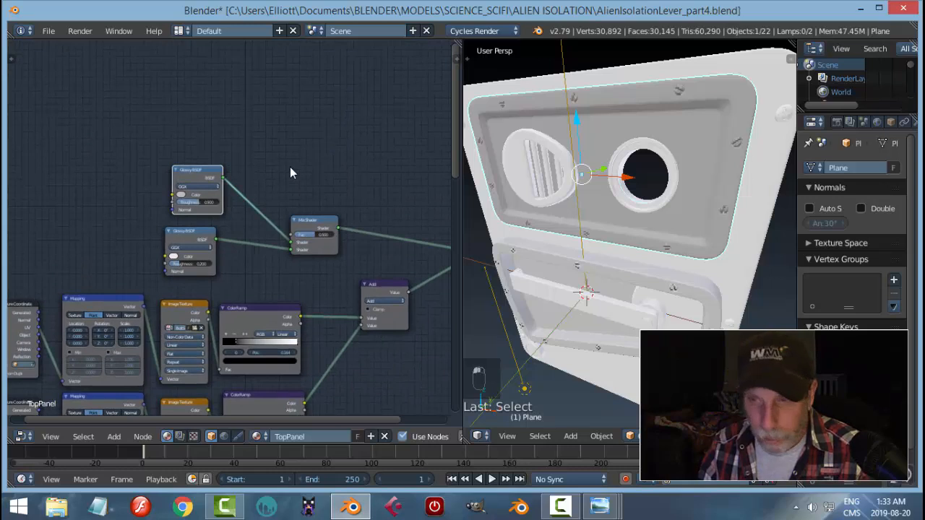
{"action": "key", "text": "shift+d"}
{"action": "left_click", "coordinate": [338, 89]}
{"action": "key", "text": "shift+s"}
{"action": "key", "text": "shift+s"}
{"action": "mouse_move", "coordinate": [283, 63]}
{"action": "left_click", "coordinate": [378, 91]}
{"action": "left_click_drag", "start_coordinate": [210, 105], "coordinate": [294, 235]}
{"action": "left_click_drag", "start_coordinate": [195, 185], "coordinate": [186, 191]}
- Preview the whole lever plate in rendered shading and return to the non-rendered view
{"action": "key", "text": "shift+z"}
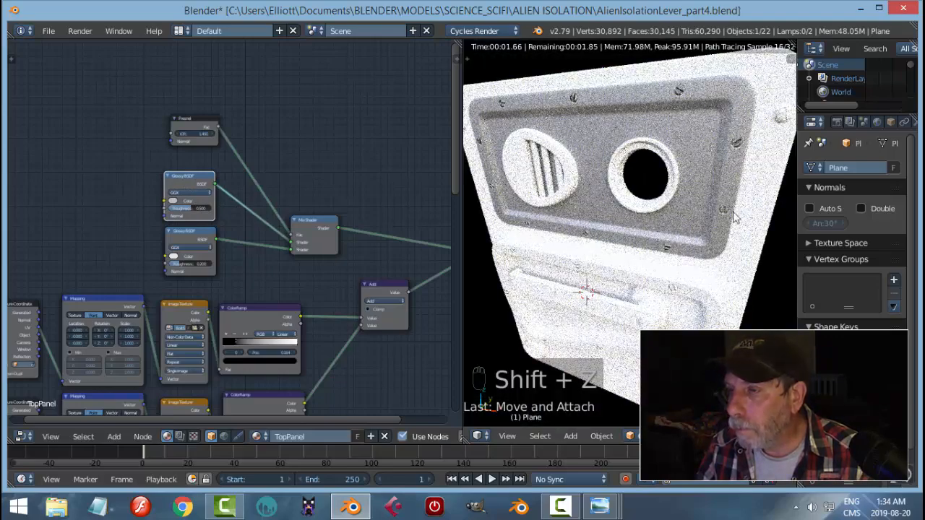
{"action": "scroll", "coordinate": [688, 213], "scroll_direction": "down", "scroll_amount": 3}
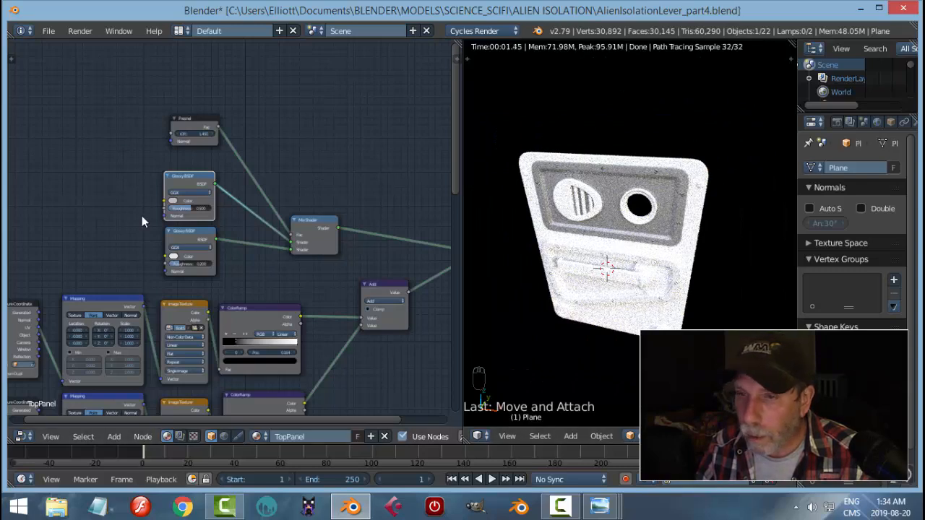
{"action": "key", "text": "shift+z"}
{"action": "key", "text": "shift+z"}
- Set the distribution of both Glossy BSDF nodes to Beckmann
{"action": "left_click", "coordinate": [189, 193]}
{"action": "left_click", "coordinate": [190, 180]}
{"action": "left_click", "coordinate": [189, 250]}
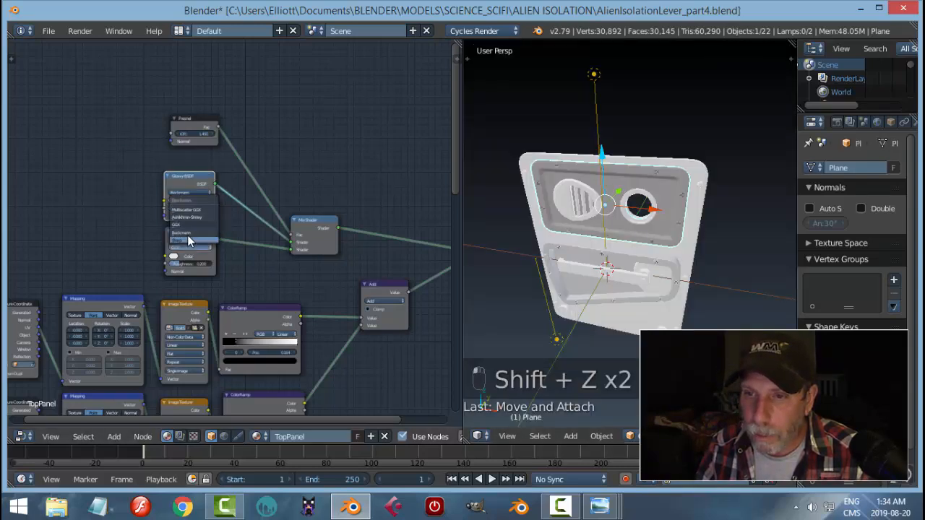
{"action": "left_click", "coordinate": [189, 234]}
- Inspect the Beckmann reflections on the plate from other angles in rendered shading, then leave the rendered preview
{"action": "key", "text": "shift+z"}
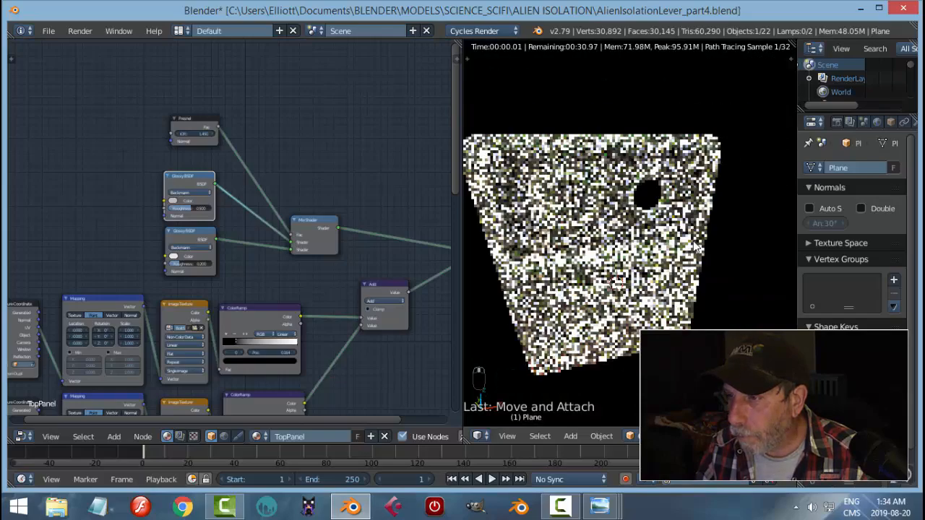
{"action": "key", "text": "shift+z"}
{"action": "scroll", "coordinate": [643, 247], "scroll_direction": "down", "scroll_amount": 1}
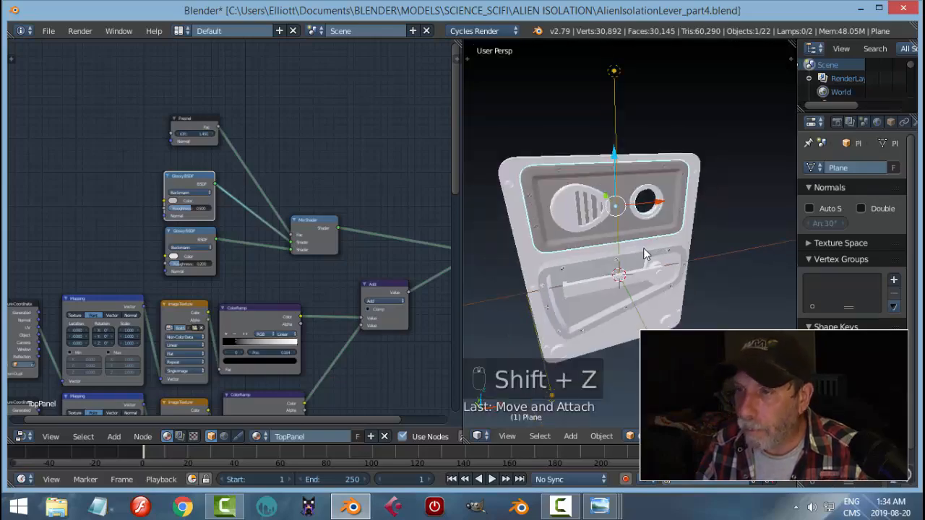
{"action": "middle_click_drag", "start_coordinate": [643, 248], "coordinate": [588, 262]}
{"action": "scroll", "coordinate": [309, 250], "scroll_direction": "down", "scroll_amount": 1}
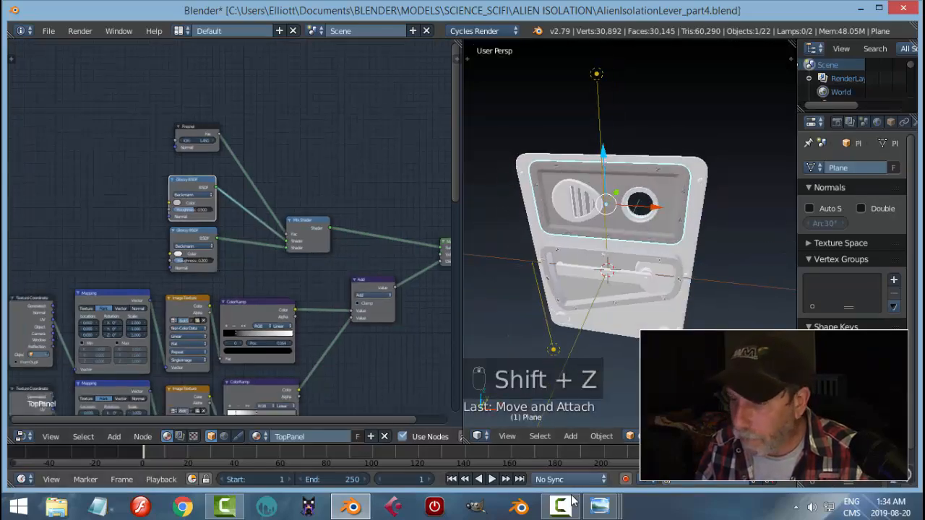
- Glance at the open reference image thumbnails and darken the upper Glossy BSDF's color slightly more
{"action": "mouse_move", "coordinate": [599, 506]}
{"action": "mouse_move", "coordinate": [558, 420]}
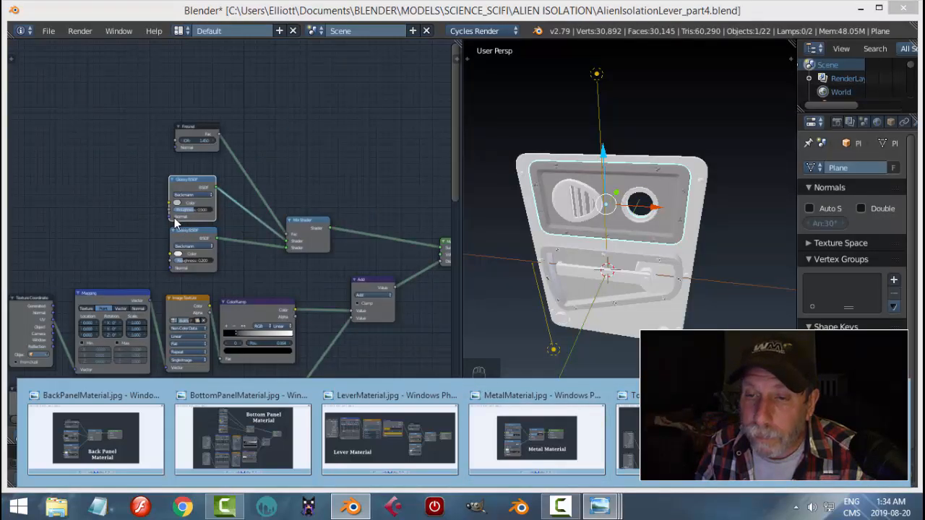
{"action": "scroll", "coordinate": [200, 225], "scroll_direction": "up", "scroll_amount": 2}
{"action": "left_click", "coordinate": [156, 194]}
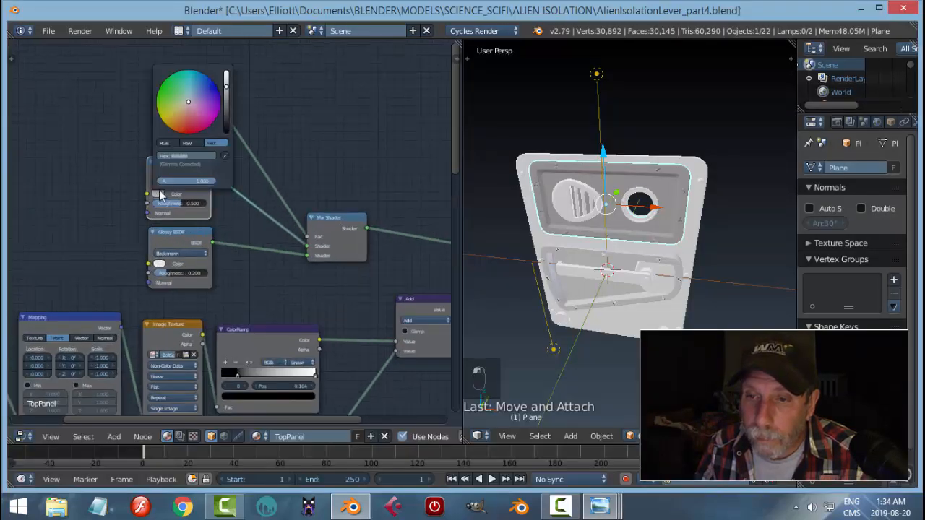
{"action": "left_click_drag", "start_coordinate": [226, 86], "coordinate": [226, 89]}
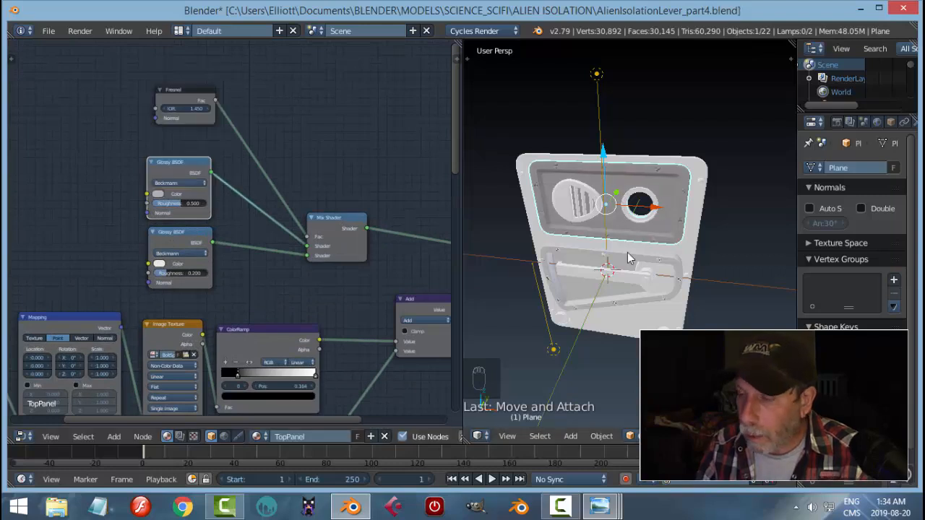
- Show the top panel's material properties, make a new copy of the TopPanel material and name it Metal
{"action": "scroll", "coordinate": [893, 124], "scroll_direction": "down", "scroll_amount": 2}
{"action": "left_click", "coordinate": [903, 122]}
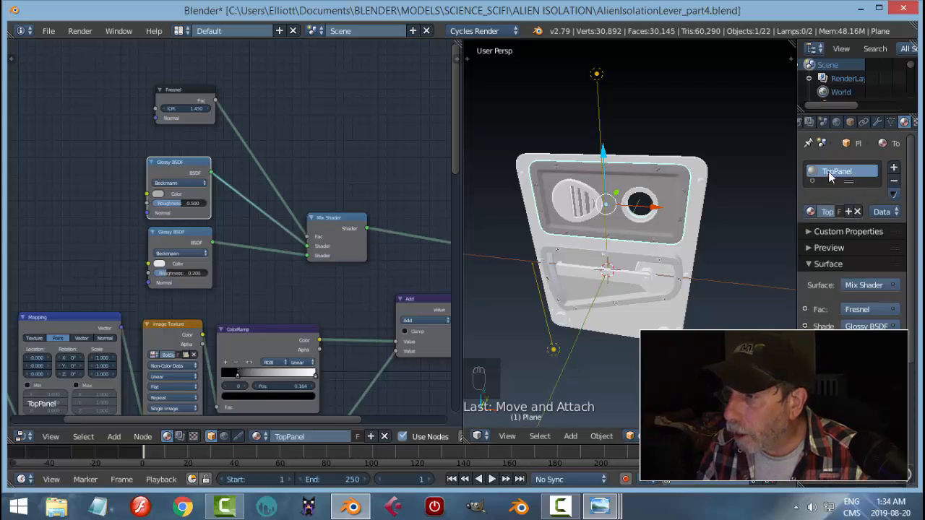
{"action": "scroll", "coordinate": [636, 228], "scroll_direction": "up", "scroll_amount": 5}
{"action": "scroll", "coordinate": [600, 228], "scroll_direction": "down", "scroll_amount": 3}
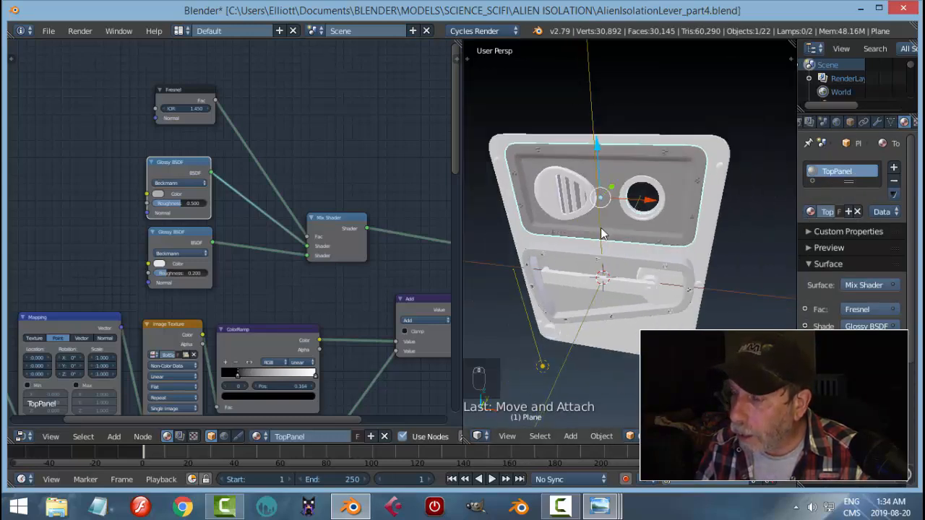
{"action": "scroll", "coordinate": [575, 233], "scroll_direction": "up", "scroll_amount": 3}
{"action": "scroll", "coordinate": [575, 232], "scroll_direction": "down", "scroll_amount": 3}
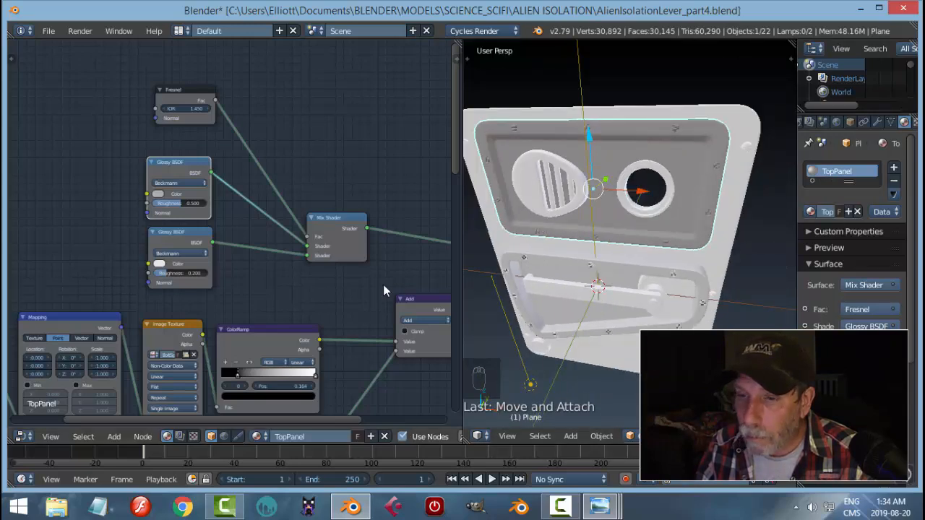
{"action": "scroll", "coordinate": [375, 288], "scroll_direction": "down", "scroll_amount": 1}
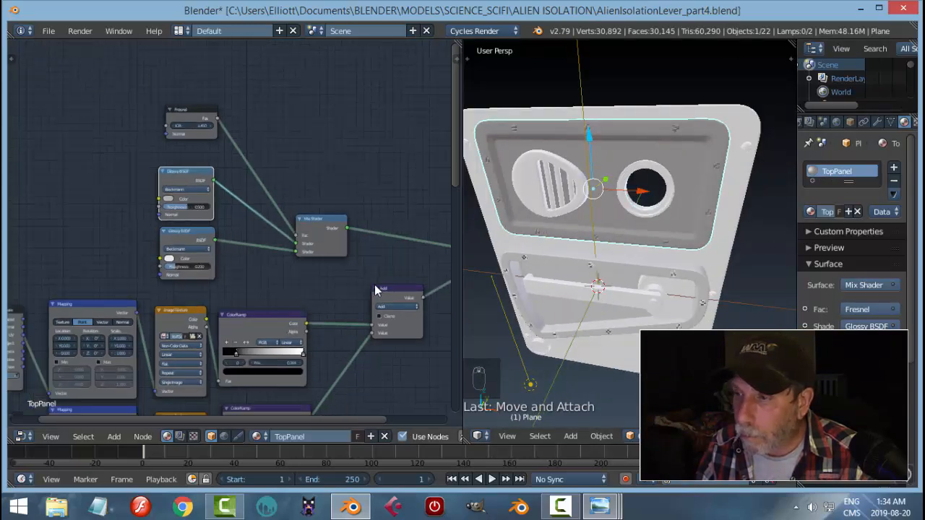
{"action": "left_click", "coordinate": [850, 212]}
{"action": "double_click", "coordinate": [853, 173]}
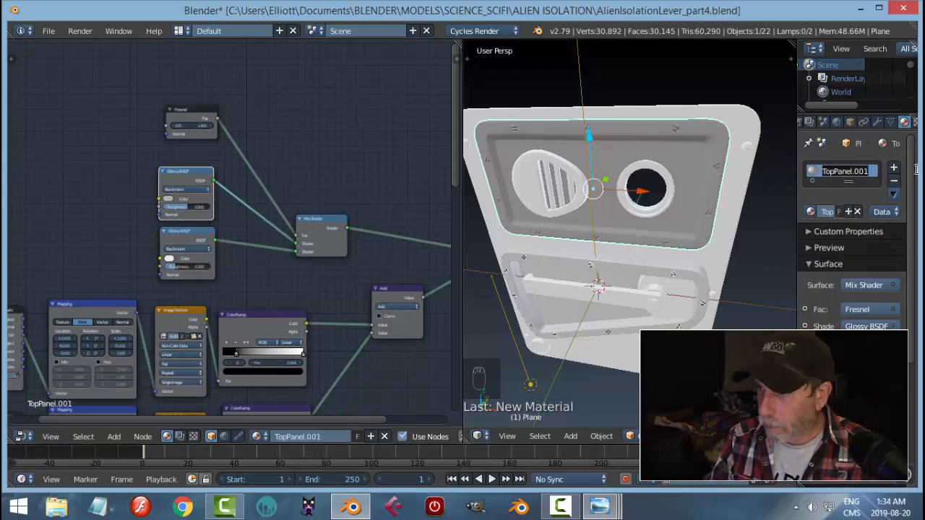
{"action": "type", "text": "mE"}
{"action": "key", "text": "BackSpace"}
{"action": "key", "text": "BackSpace"}
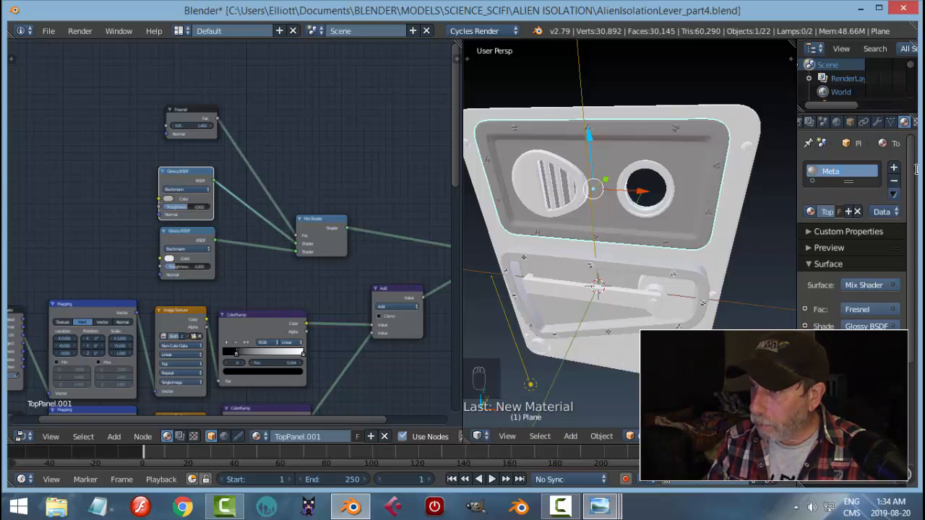
{"action": "key", "text": "Return"}
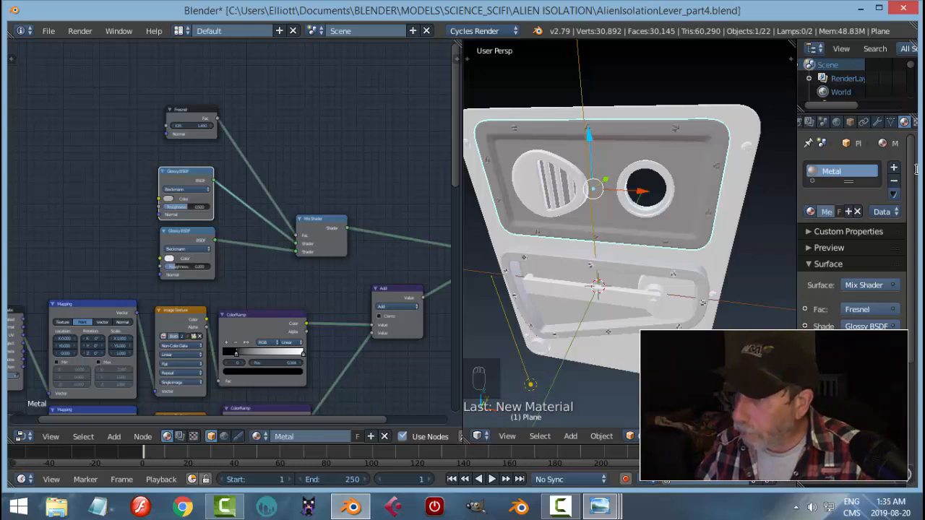
- Assign the Metal material to the rounded vent piece on the top panel
{"action": "right_click", "coordinate": [522, 185]}
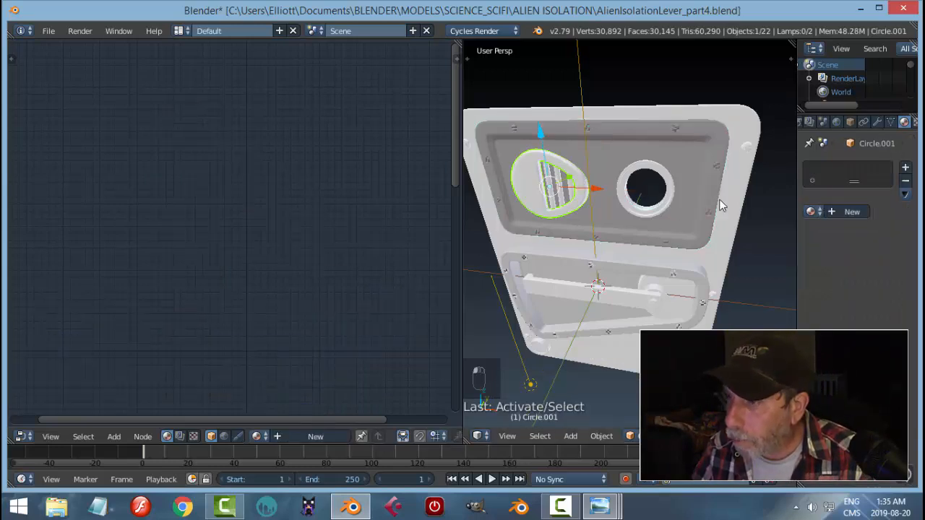
{"action": "left_click", "coordinate": [810, 211]}
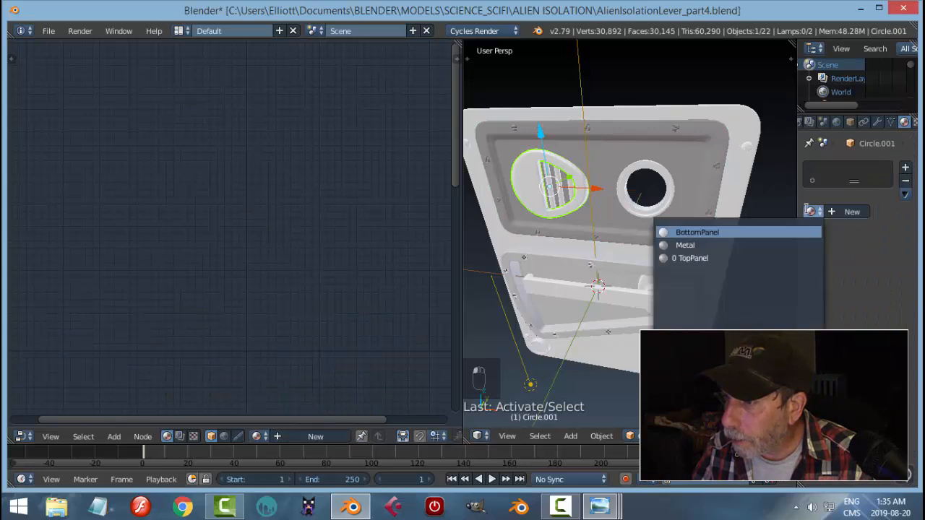
{"action": "left_click", "coordinate": [739, 245]}
{"action": "scroll", "coordinate": [339, 289], "scroll_direction": "down", "scroll_amount": 5}
{"action": "middle_click_drag", "start_coordinate": [374, 270], "coordinate": [369, 236]}
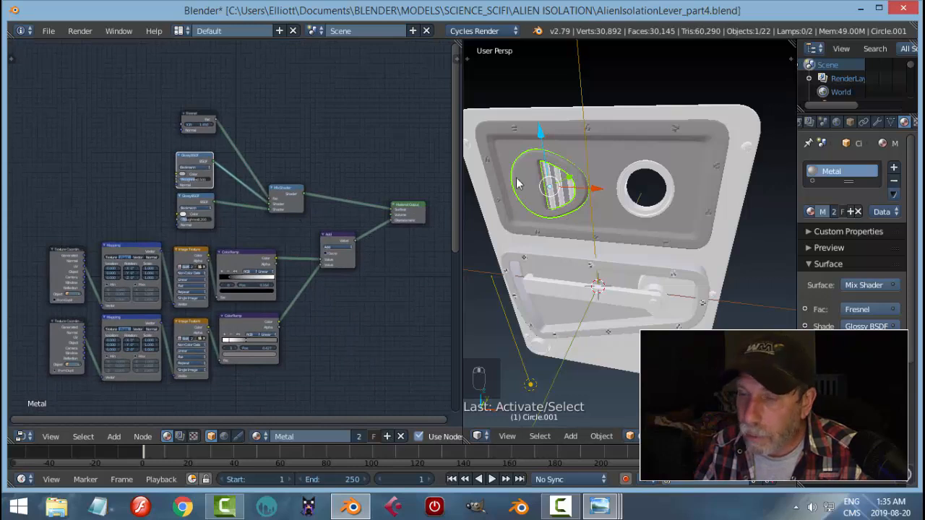
- Assign the TopPanel material back to the top panel plane
{"action": "right_click", "coordinate": [599, 134]}
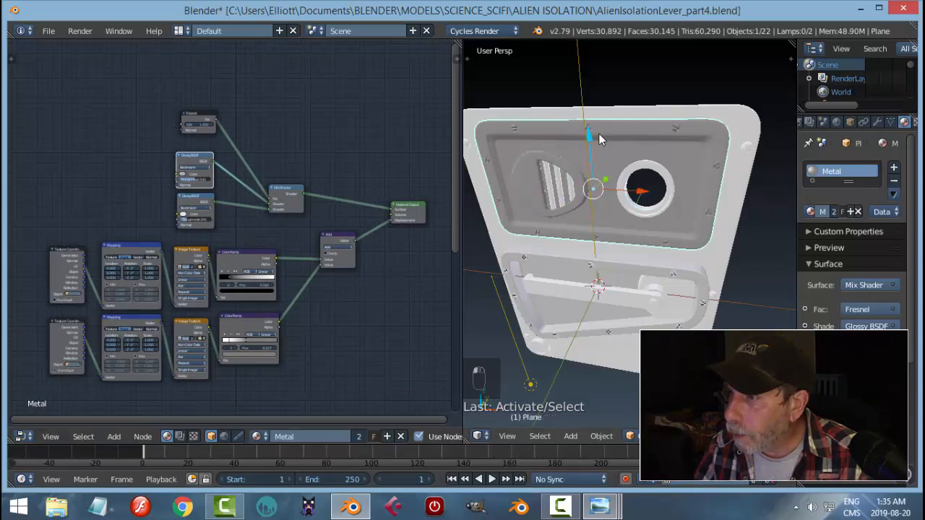
{"action": "left_click", "coordinate": [814, 212]}
{"action": "left_click", "coordinate": [665, 256]}
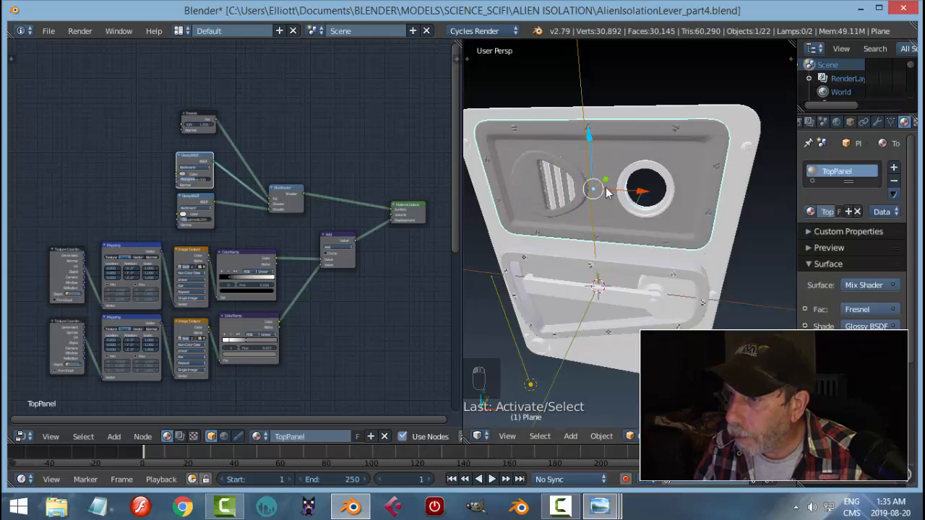
- Cut the Metal material's link from the Add node to the Material Output on the vent piece and preview it in rendered shading
{"action": "right_click", "coordinate": [530, 177]}
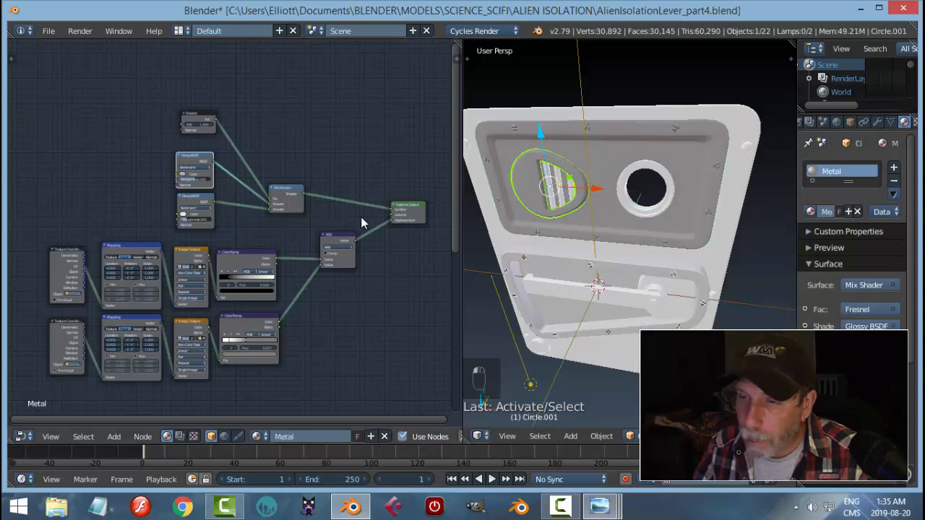
{"action": "right_click_drag", "start_coordinate": [401, 252], "coordinate": [370, 218], "text": "ctrl"}
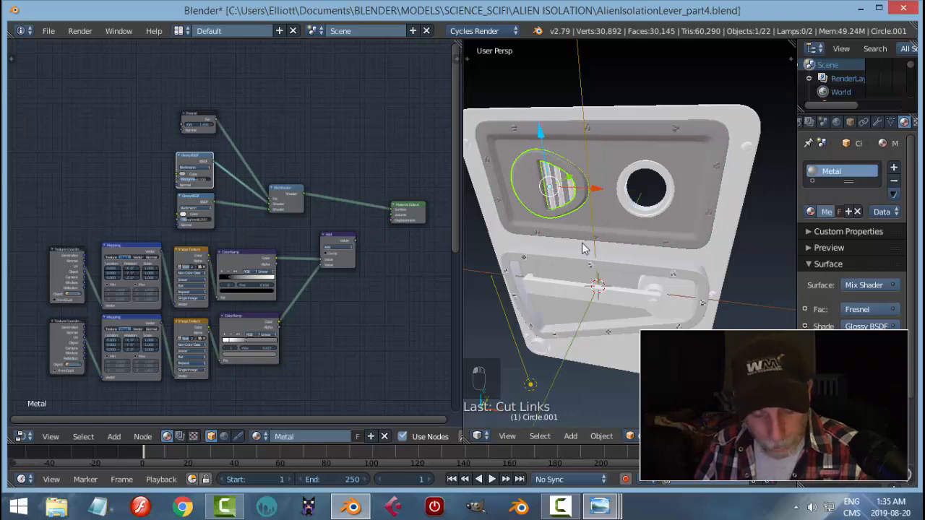
{"action": "key", "text": "shift+z"}
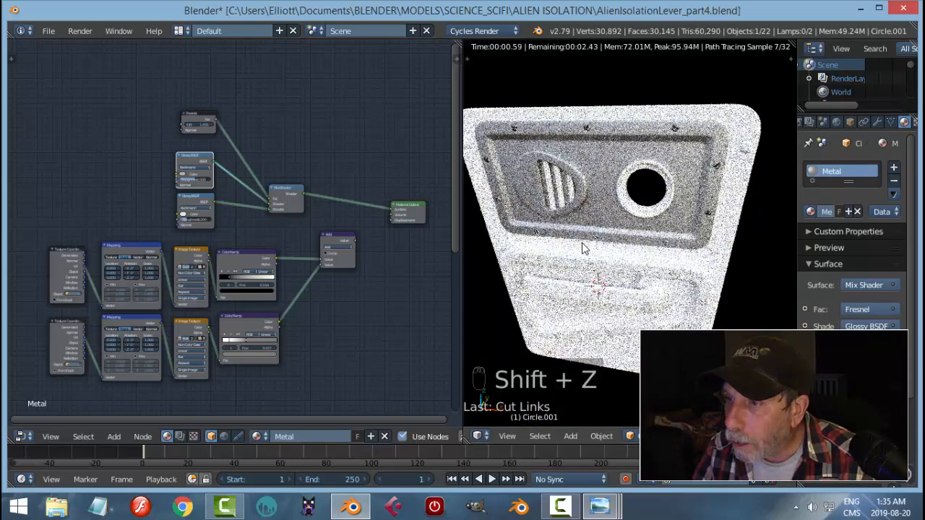
{"action": "key", "text": "shift+z"}
{"action": "scroll", "coordinate": [328, 308], "scroll_direction": "down", "scroll_amount": 1}
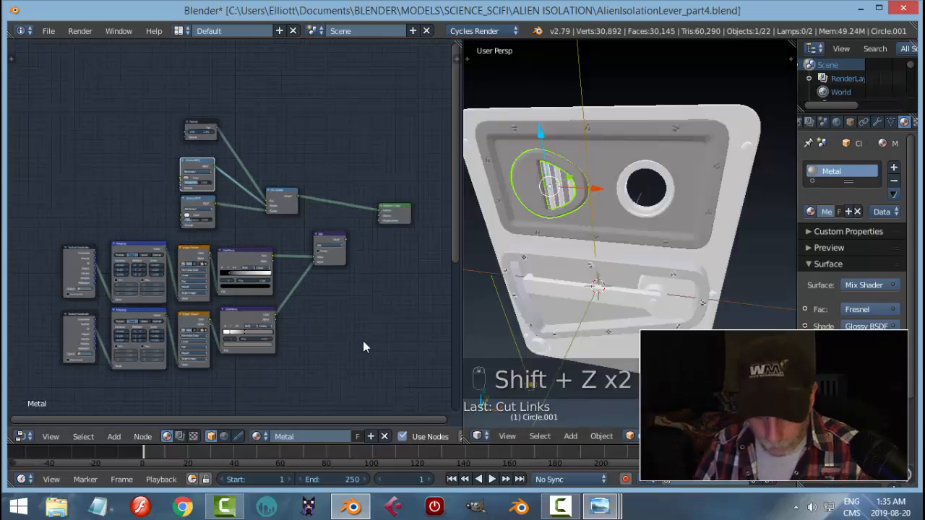
{"action": "key", "text": "b"}
{"action": "left_click_drag", "start_coordinate": [369, 345], "coordinate": [58, 260]}
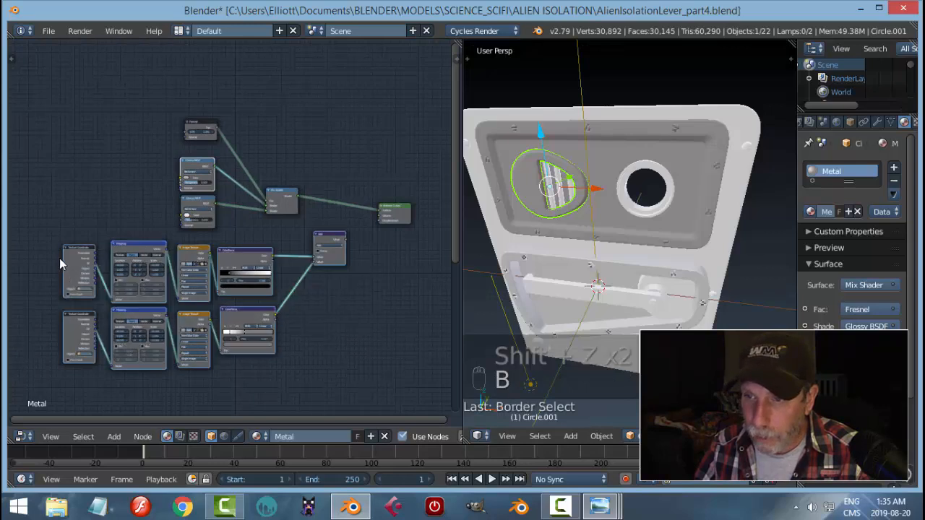
{"action": "key", "text": "x"}
{"action": "scroll", "coordinate": [259, 269], "scroll_direction": "up", "scroll_amount": 1}
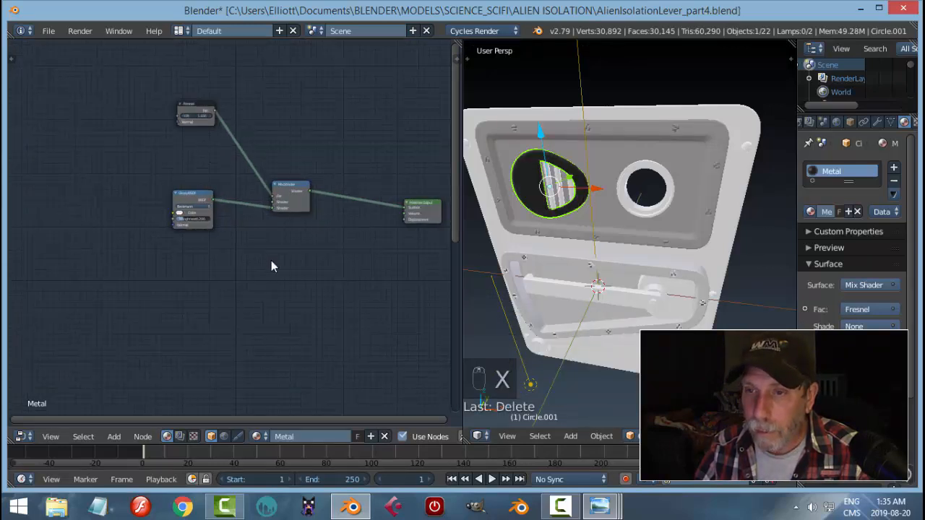
{"action": "key", "text": "ctrl+z"}
{"action": "key", "text": "a"}
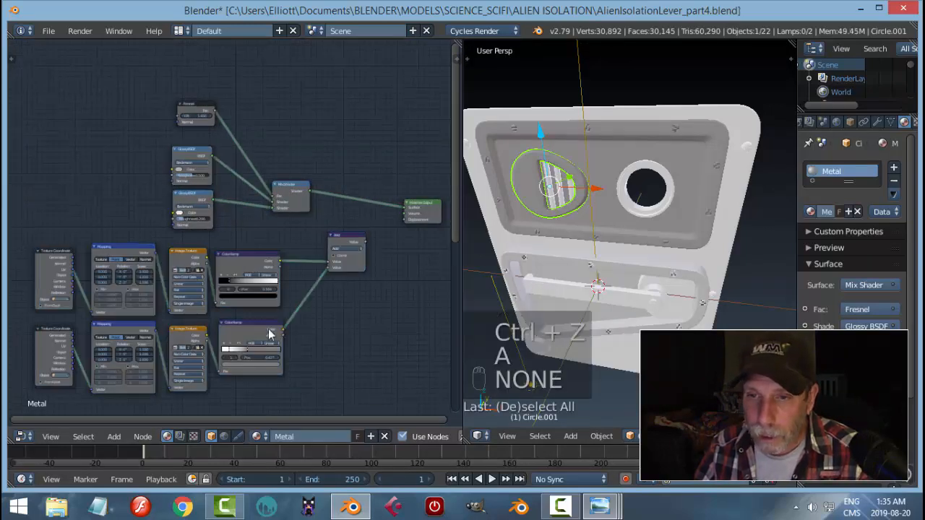
- Delete the Metal material's two texture chains and their Add node, then move the Material Output closer to the Mix Shader
{"action": "key", "text": "b"}
{"action": "left_click_drag", "start_coordinate": [359, 390], "coordinate": [29, 263]}
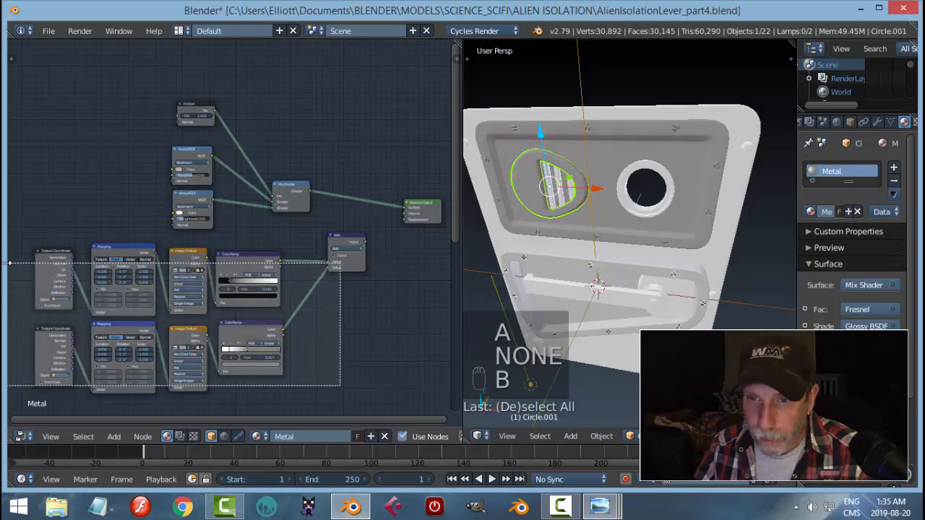
{"action": "key", "text": "x"}
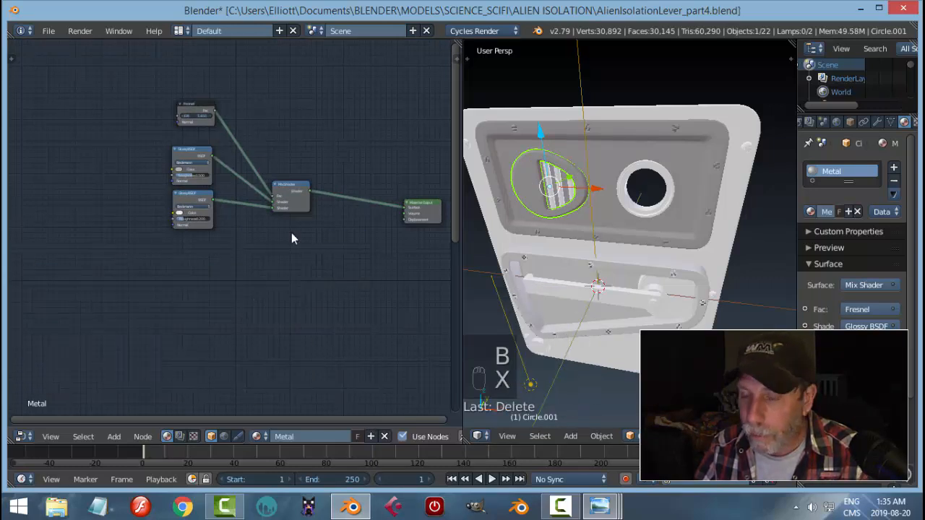
{"action": "left_click_drag", "start_coordinate": [415, 210], "coordinate": [355, 194]}
{"action": "key", "text": "a"}
- Assign the existing Metal material to the ring around the top panel's hole and the round cap at the plate's lower left corner
{"action": "right_click", "coordinate": [626, 182]}
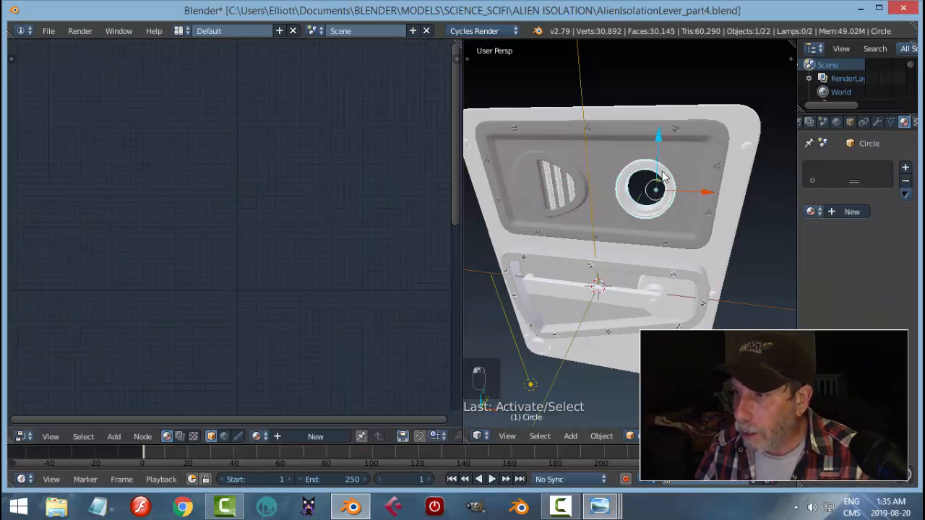
{"action": "left_click", "coordinate": [819, 214]}
{"action": "left_click", "coordinate": [730, 244]}
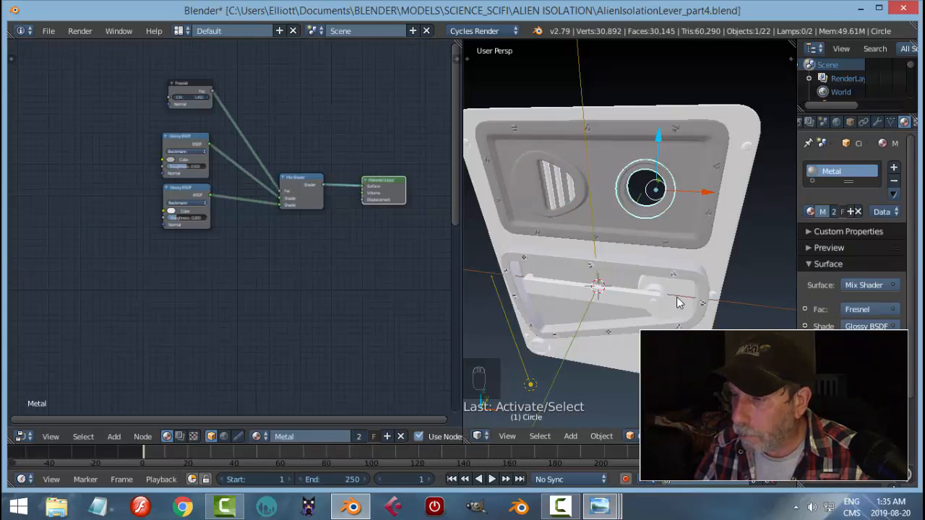
{"action": "right_click", "coordinate": [538, 347]}
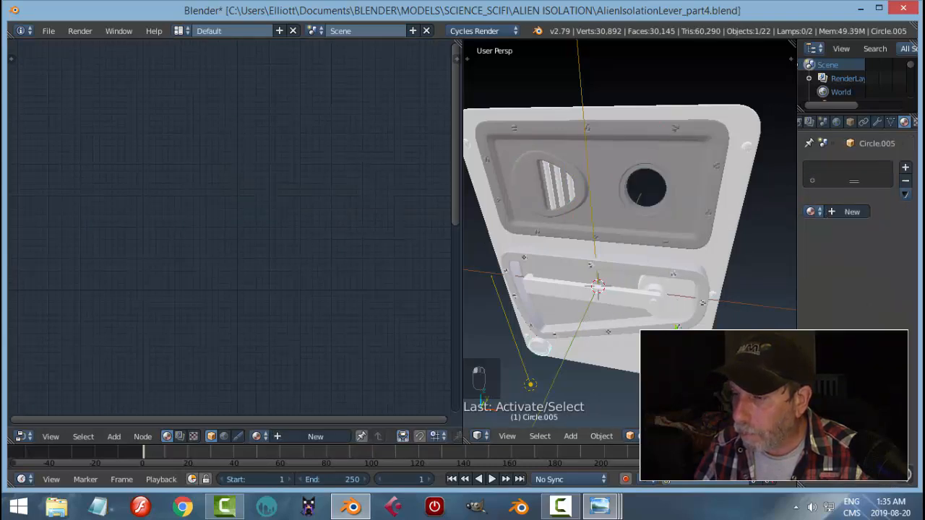
{"action": "left_click", "coordinate": [810, 211]}
{"action": "left_click", "coordinate": [740, 245]}
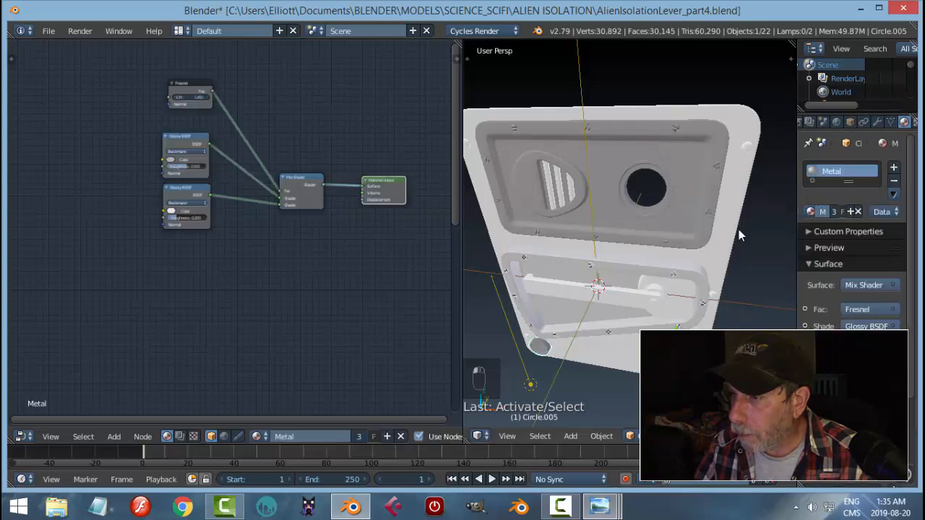
- Assign the Metal material to the upper and middle bolts on the plate's right edge
{"action": "right_click", "coordinate": [747, 147]}
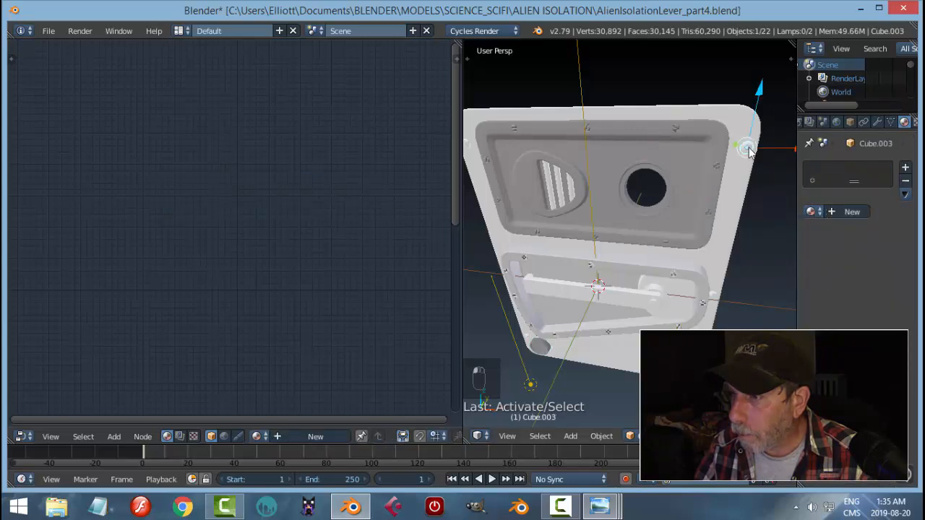
{"action": "left_click", "coordinate": [810, 211]}
{"action": "left_click", "coordinate": [734, 245]}
{"action": "middle_click_drag", "start_coordinate": [731, 284], "coordinate": [708, 241]}
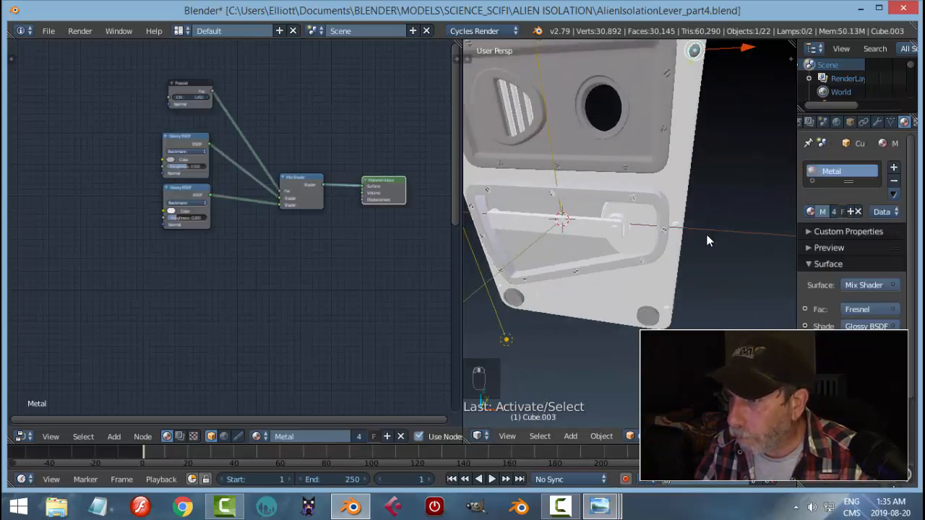
{"action": "scroll", "coordinate": [708, 242], "scroll_direction": "up", "scroll_amount": 2}
{"action": "right_click", "coordinate": [705, 227]}
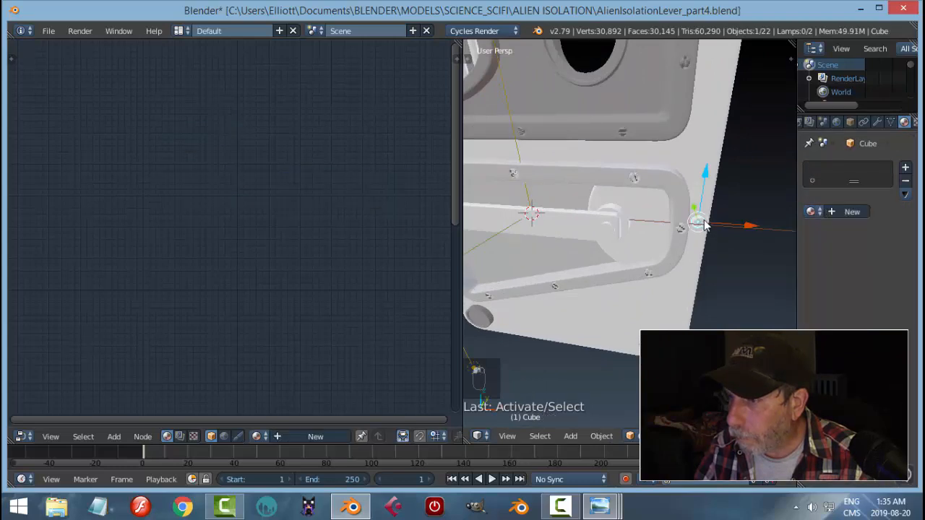
{"action": "left_click", "coordinate": [810, 211]}
{"action": "left_click", "coordinate": [743, 245]}
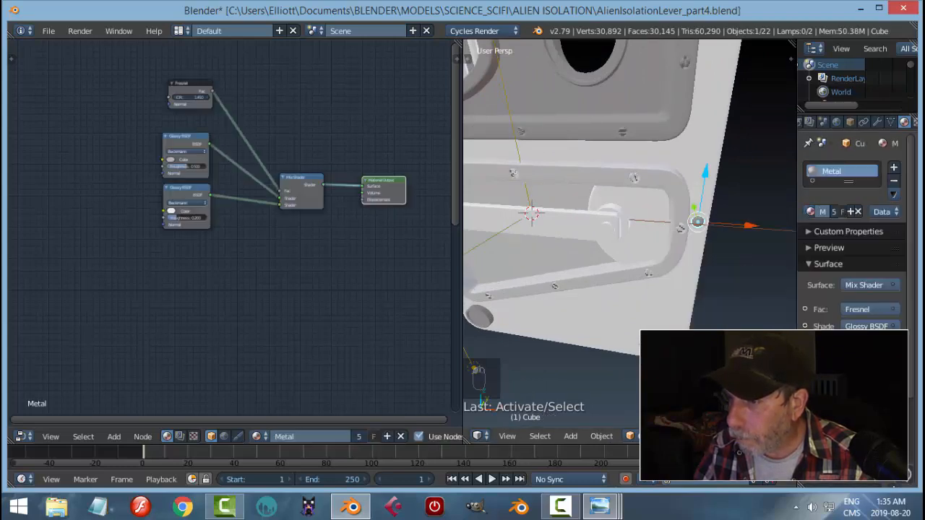
- Assign the Metal material to the lowest bolt on the plate's right edge and the lowest bolt on its left edge
{"action": "left_click", "coordinate": [679, 249]}
{"action": "left_click", "coordinate": [687, 303]}
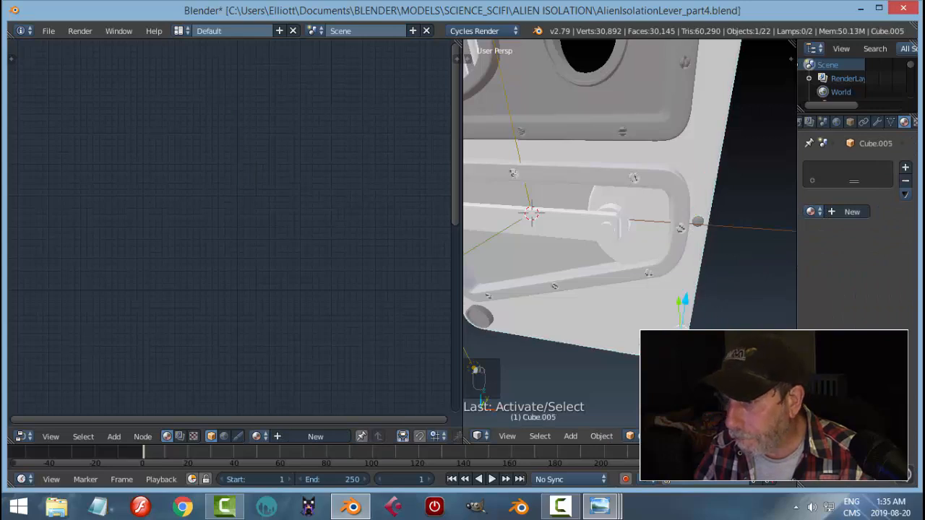
{"action": "left_click", "coordinate": [810, 211]}
{"action": "left_click", "coordinate": [683, 243]}
{"action": "mouse_move", "coordinate": [657, 274]}
{"action": "middle_mouse_down"}
{"action": "mouse_move", "coordinate": [713, 255]}
{"action": "mouse_move", "coordinate": [655, 271]}
{"action": "middle_mouse_up"}
{"action": "key", "text": "a"}
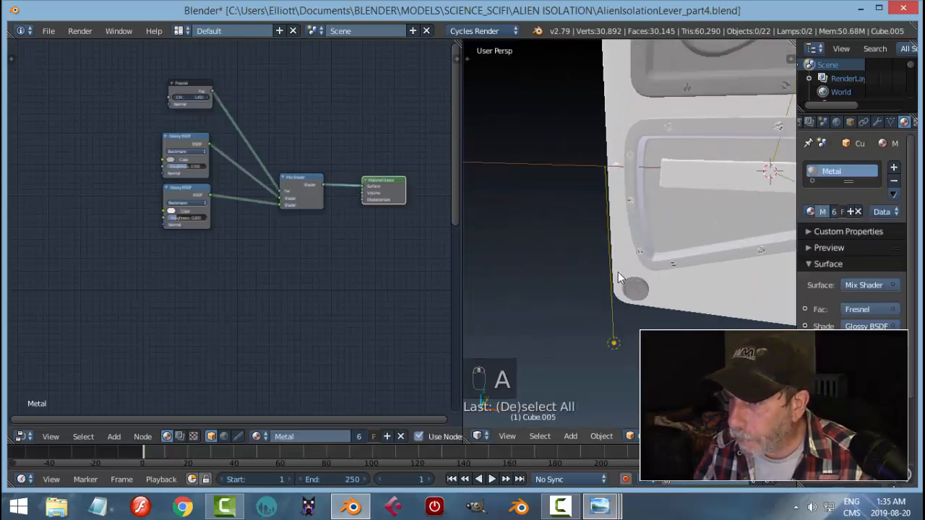
{"action": "left_click", "coordinate": [618, 274]}
{"action": "left_click", "coordinate": [811, 211]}
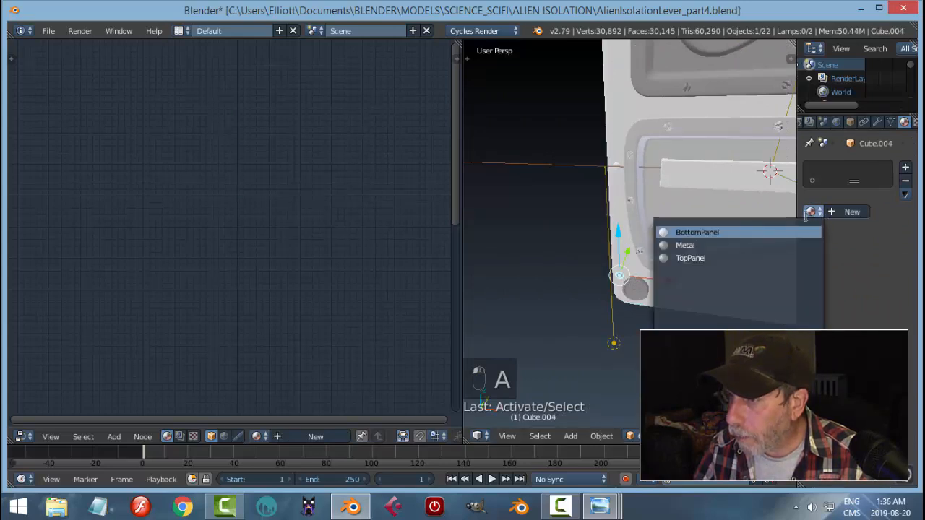
{"action": "left_click", "coordinate": [685, 245]}
- Assign the Metal material to the middle and upper bolts on the plate's left edge
{"action": "left_click", "coordinate": [611, 160]}
{"action": "left_click", "coordinate": [616, 165]}
{"action": "left_click", "coordinate": [811, 211]}
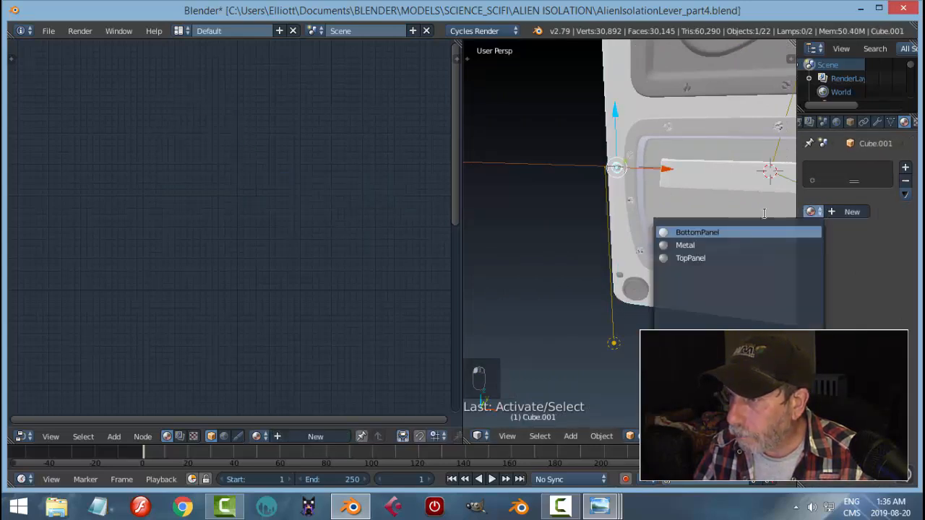
{"action": "left_click", "coordinate": [726, 245]}
{"action": "middle_click_drag", "start_coordinate": [722, 246], "coordinate": [612, 283]}
{"action": "left_click", "coordinate": [608, 218]}
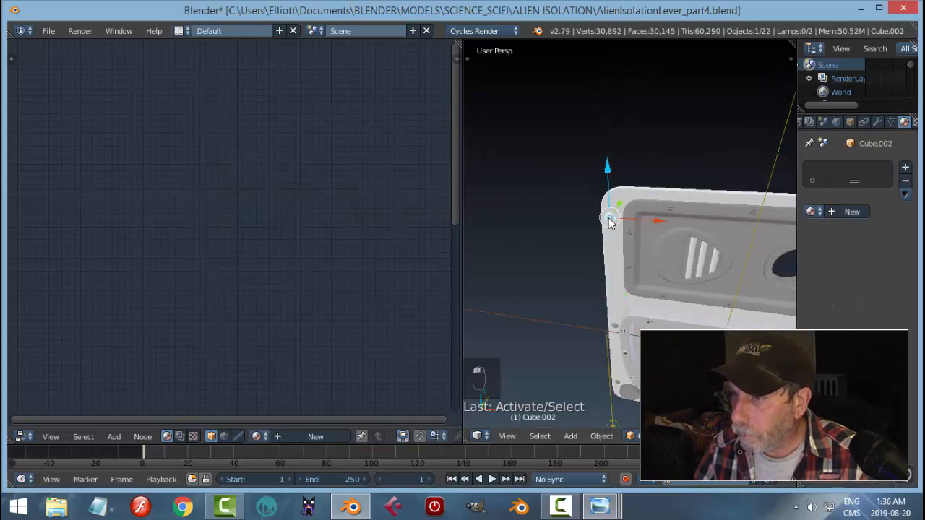
{"action": "left_click", "coordinate": [810, 211]}
{"action": "left_click", "coordinate": [729, 246]}
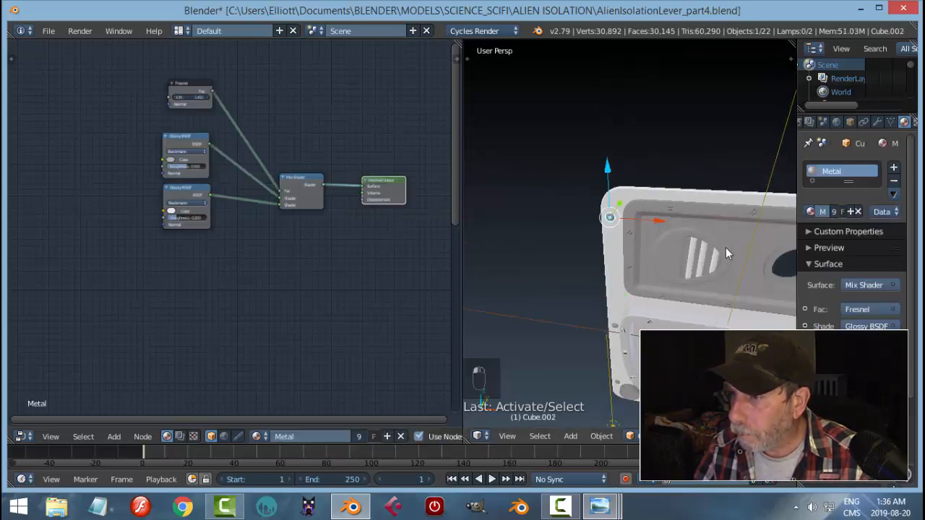
{"action": "key", "text": "a"}
- Maximise the 3D view and duplicate the point lamp at the plate's lower left, placing the copy away from the original
{"action": "middle_click_drag", "start_coordinate": [713, 256], "coordinate": [645, 318]}
{"action": "key", "text": "ctrl+Up"}
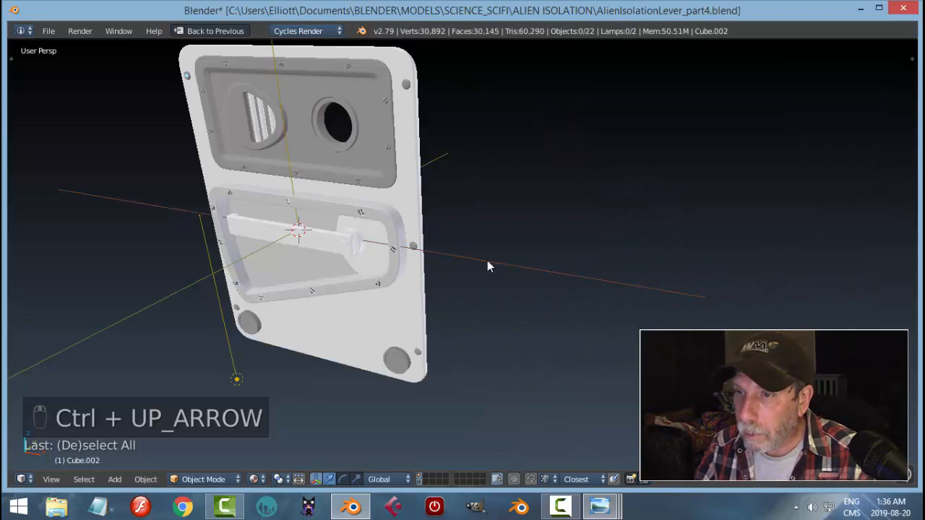
{"action": "key", "text": "KP_0"}
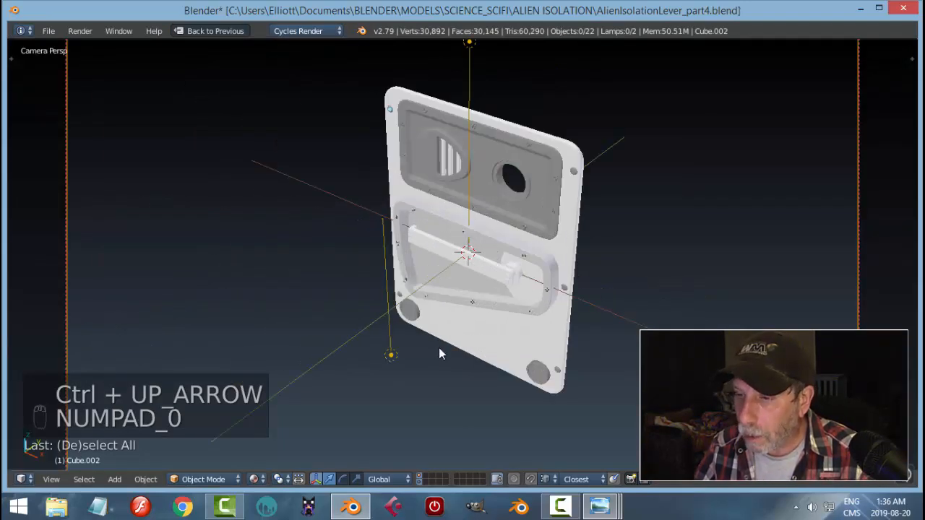
{"action": "right_click", "coordinate": [394, 365]}
{"action": "key", "text": "KP_0"}
{"action": "middle_click_drag", "start_coordinate": [535, 326], "coordinate": [369, 383]}
{"action": "key", "text": "shift+d"}
{"action": "left_click", "coordinate": [401, 310]}
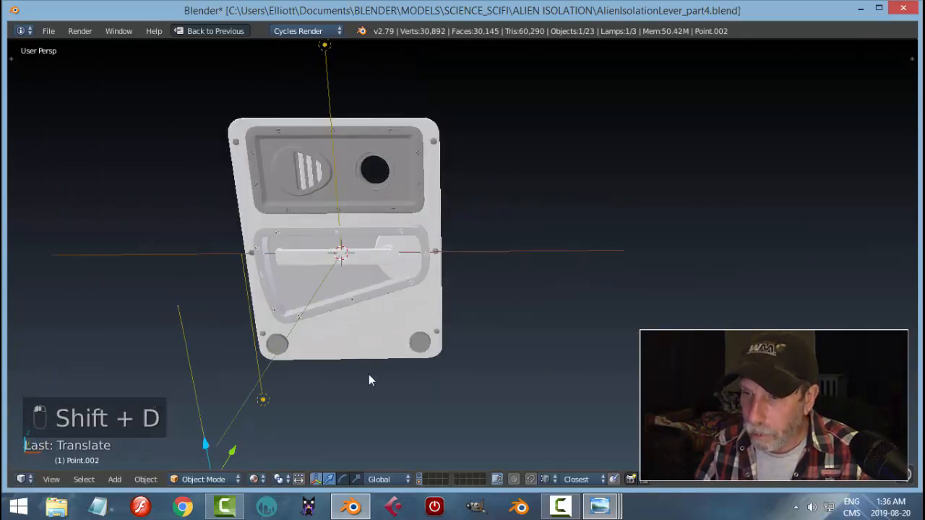
- Move the duplicated point lamp along the global axes so it sits in front of the plate's centre
{"action": "scroll", "coordinate": [367, 386], "scroll_direction": "down", "scroll_amount": 3}
{"action": "key", "text": "g"}
{"action": "key", "text": "x"}
{"action": "left_click_drag", "start_coordinate": [465, 344], "coordinate": [467, 344]}
{"action": "middle_click_drag", "start_coordinate": [467, 344], "coordinate": [408, 335]}
{"action": "left_click_drag", "start_coordinate": [427, 303], "coordinate": [462, 287]}
{"action": "left_click_drag", "start_coordinate": [417, 261], "coordinate": [417, 180]}
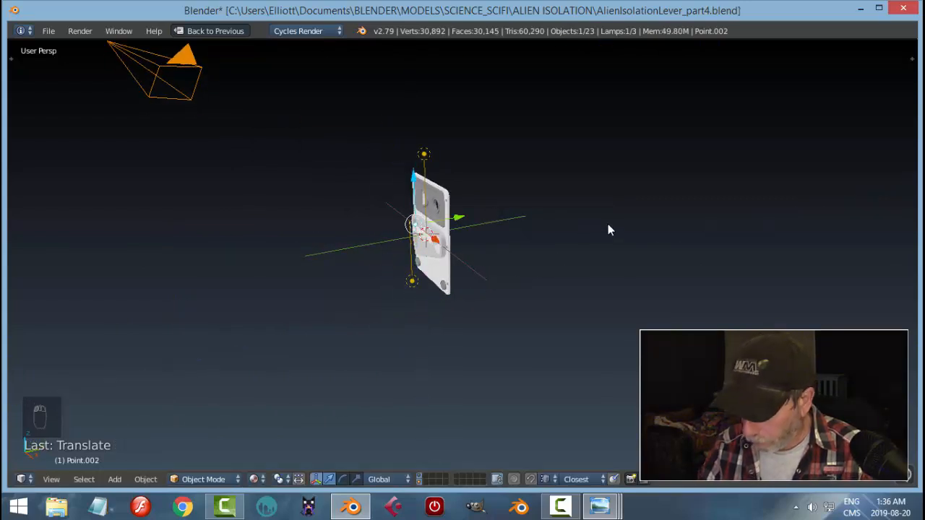
- Restore the split layout, set the duplicated lamp's emission colour to white and change its emission strength
{"action": "key", "text": "Down"}
{"action": "key", "text": "ctrl+Down"}
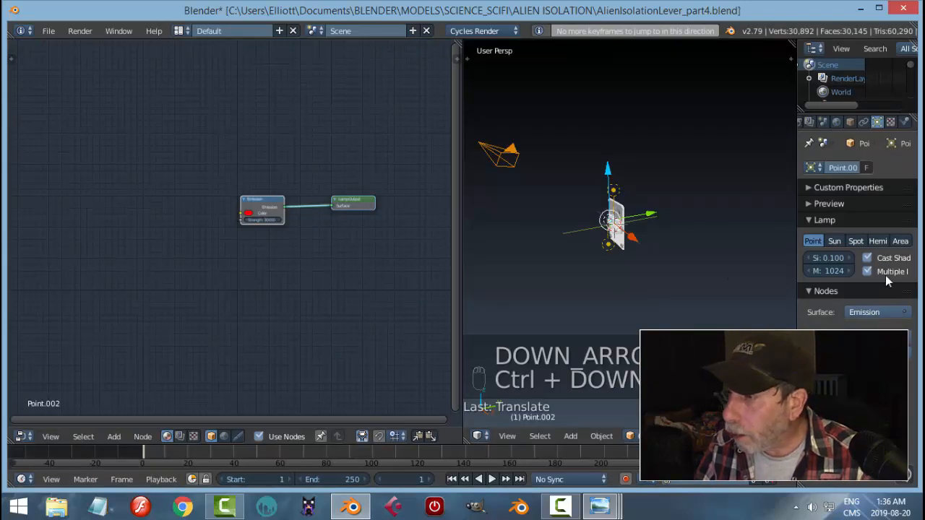
{"action": "left_click", "coordinate": [877, 334]}
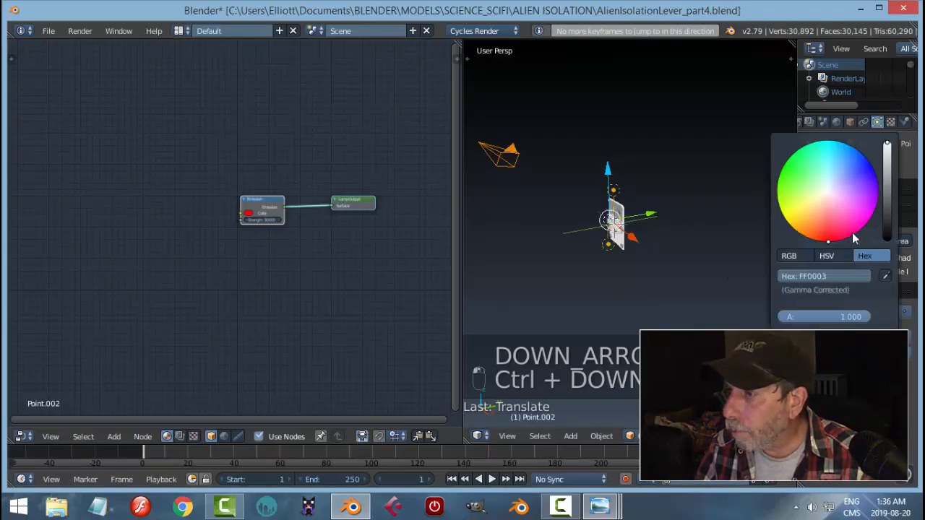
{"action": "left_click", "coordinate": [828, 193]}
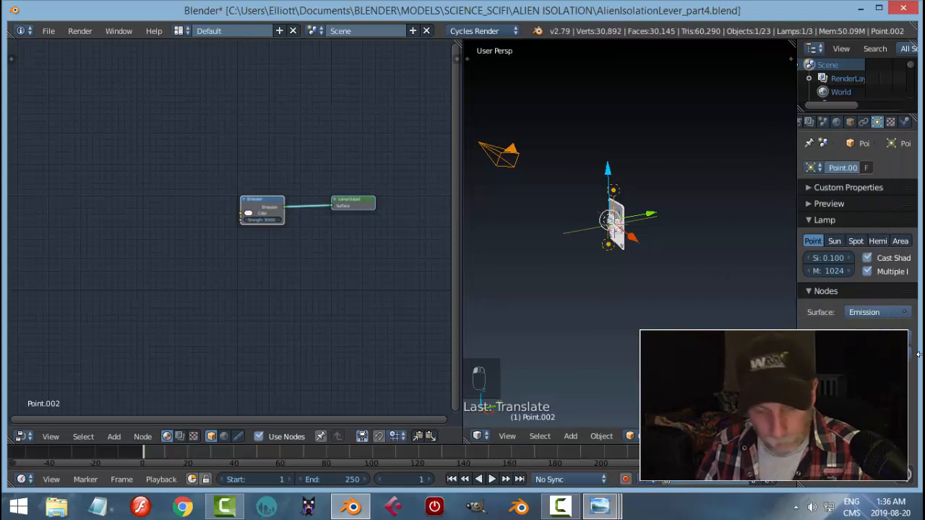
{"action": "key", "text": "0"}
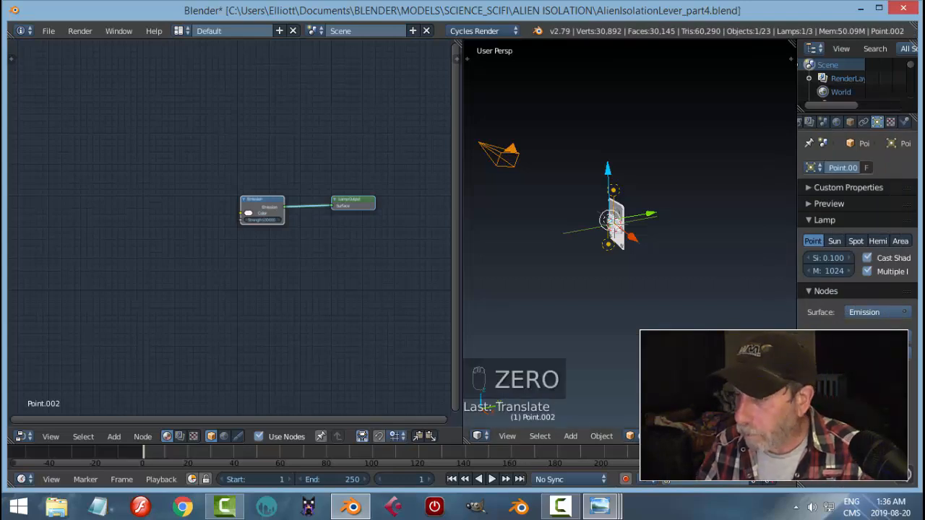
- Preview the lit plate through the camera in rendered shading in a maximised view, and return to the split layout
{"action": "key", "text": "KP_0"}
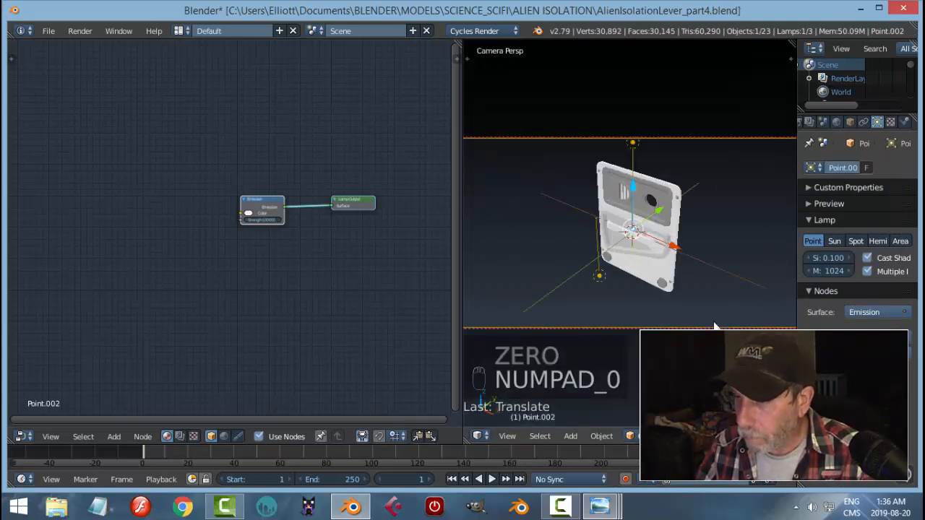
{"action": "key", "text": "ctrl+Up"}
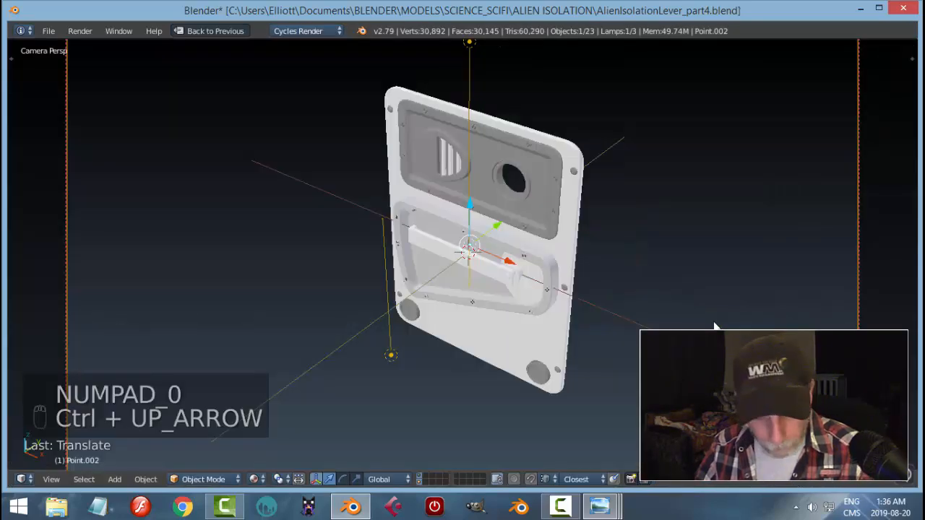
{"action": "key", "text": "shift+z"}
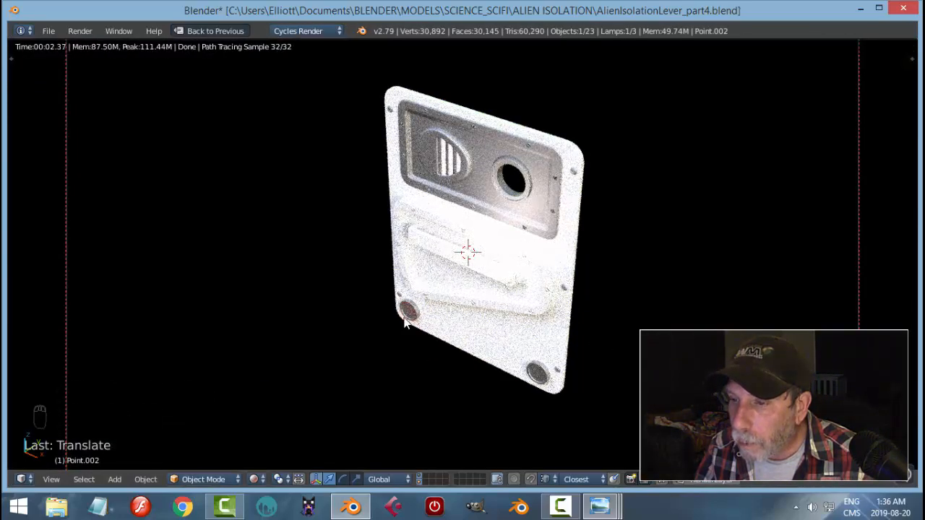
{"action": "key", "text": "shift+z"}
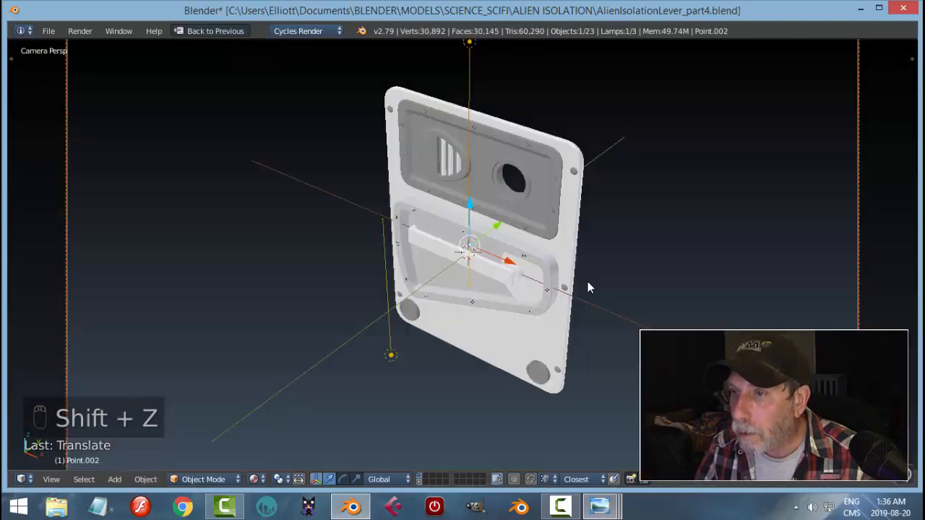
{"action": "key", "text": "ctrl+Down"}
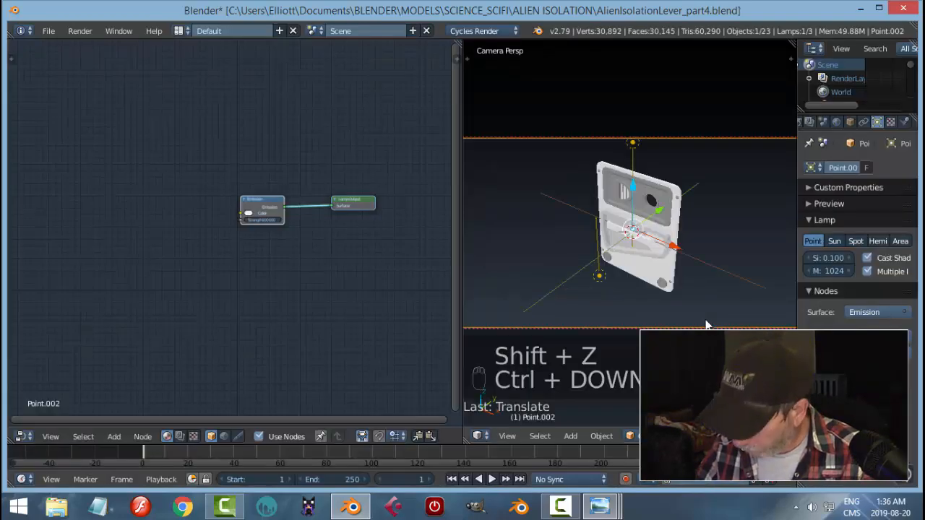
- Leave the camera view and assign the existing Metal material to the first, longest slat of the round vent
{"action": "key", "text": "KP_0"}
{"action": "scroll", "coordinate": [669, 289], "scroll_direction": "up", "scroll_amount": 7}
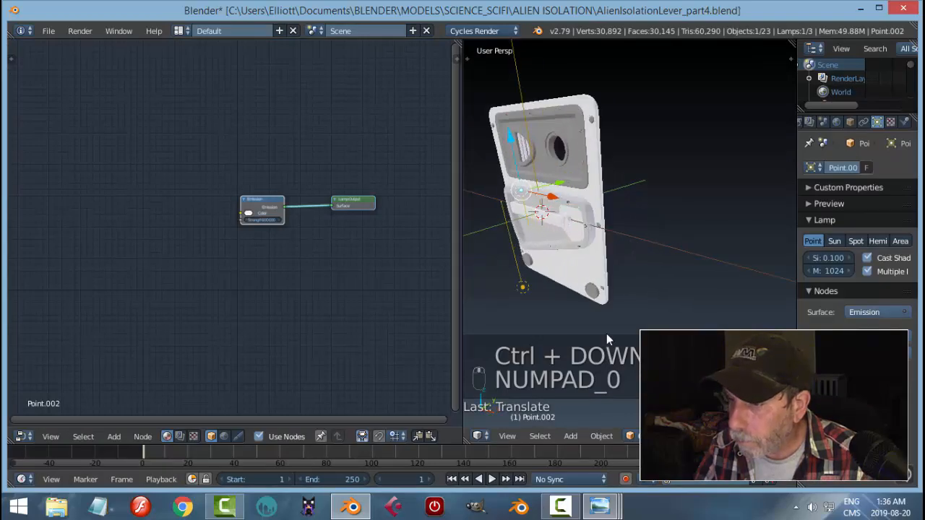
{"action": "scroll", "coordinate": [537, 194], "scroll_direction": "up", "scroll_amount": 4}
{"action": "middle_click_drag", "start_coordinate": [537, 193], "coordinate": [722, 258]}
{"action": "scroll", "coordinate": [723, 258], "scroll_direction": "up", "scroll_amount": 4}
{"action": "right_click", "coordinate": [686, 180]}
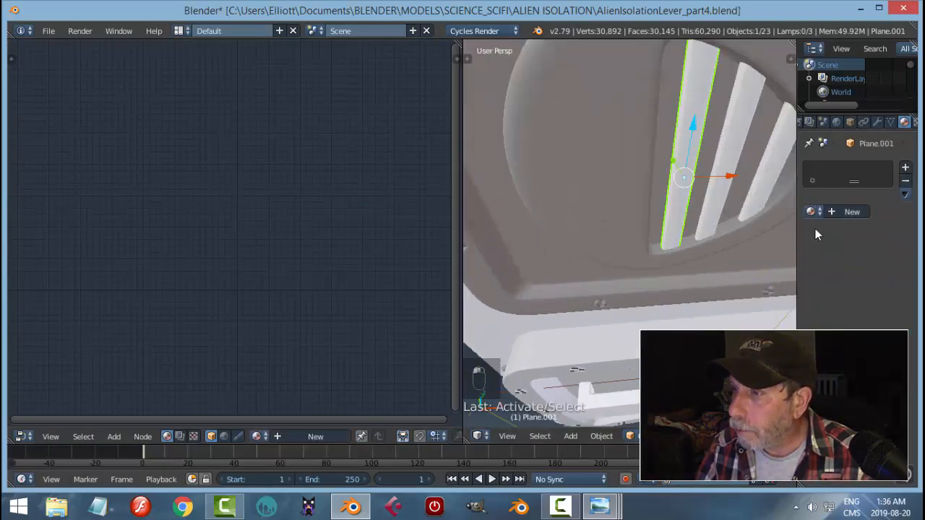
{"action": "left_click", "coordinate": [812, 212]}
{"action": "left_click", "coordinate": [733, 245]}
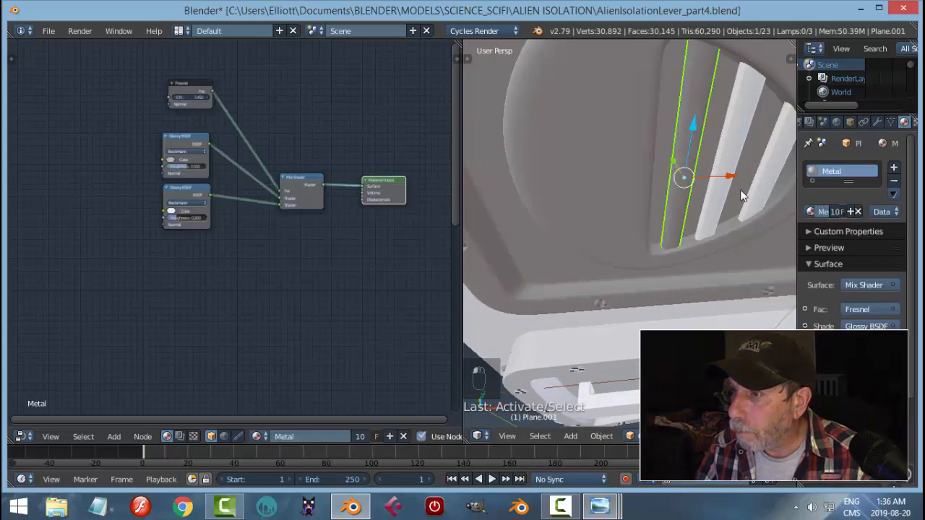
- Assign the existing Metal material to the two remaining vent slats, deselect everything and save the file
{"action": "right_click", "coordinate": [740, 137]}
{"action": "left_click", "coordinate": [809, 211]}
{"action": "left_click", "coordinate": [733, 243]}
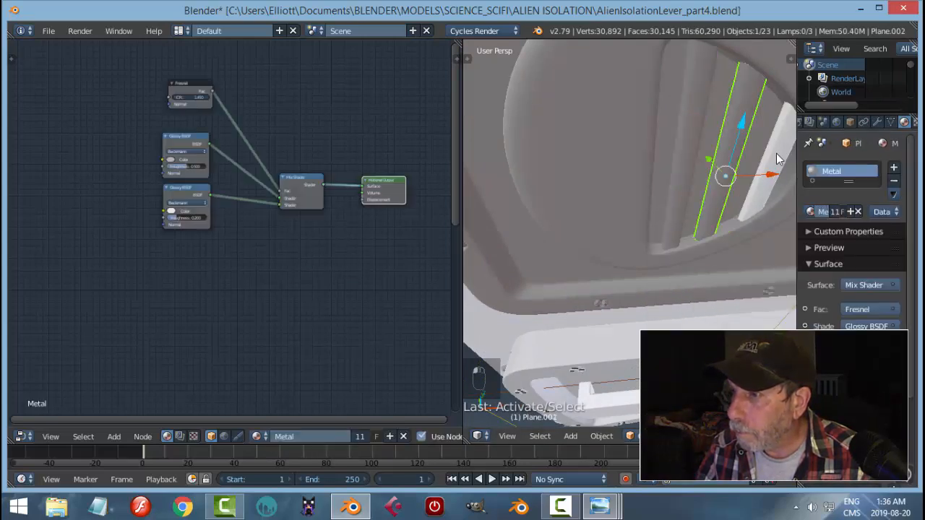
{"action": "right_click", "coordinate": [777, 152]}
{"action": "left_click", "coordinate": [810, 212]}
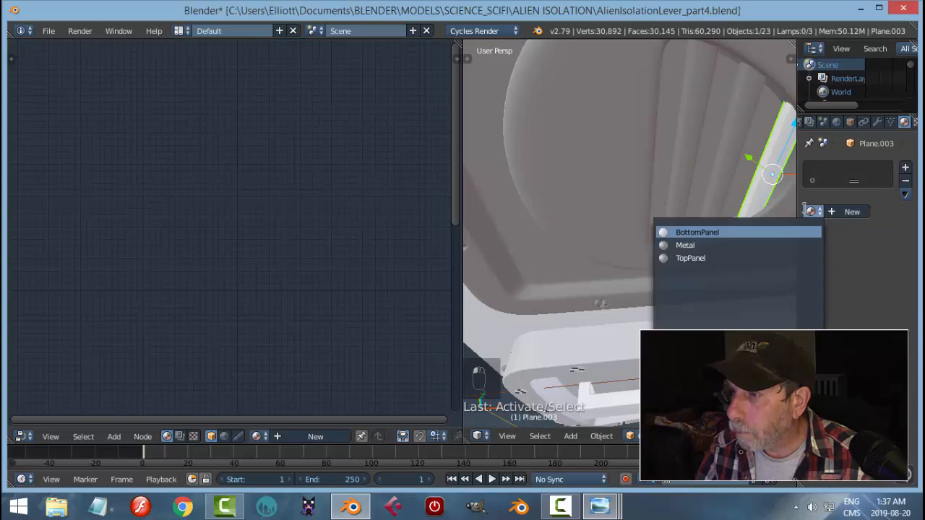
{"action": "left_click", "coordinate": [733, 244]}
{"action": "key", "text": "a"}
{"action": "scroll", "coordinate": [727, 257], "scroll_direction": "down", "scroll_amount": 8}
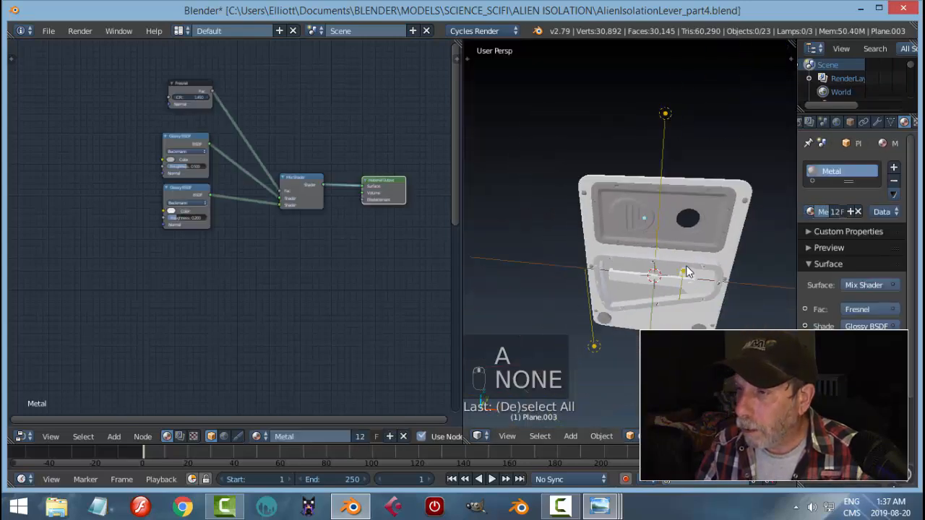
{"action": "key", "text": "ctrl+s"}
- Select the plate's back panel, examine the BackPanelMaterial.jpg node reference in Windows Photo Viewer, and return to Blender
{"action": "right_click", "coordinate": [717, 229]}
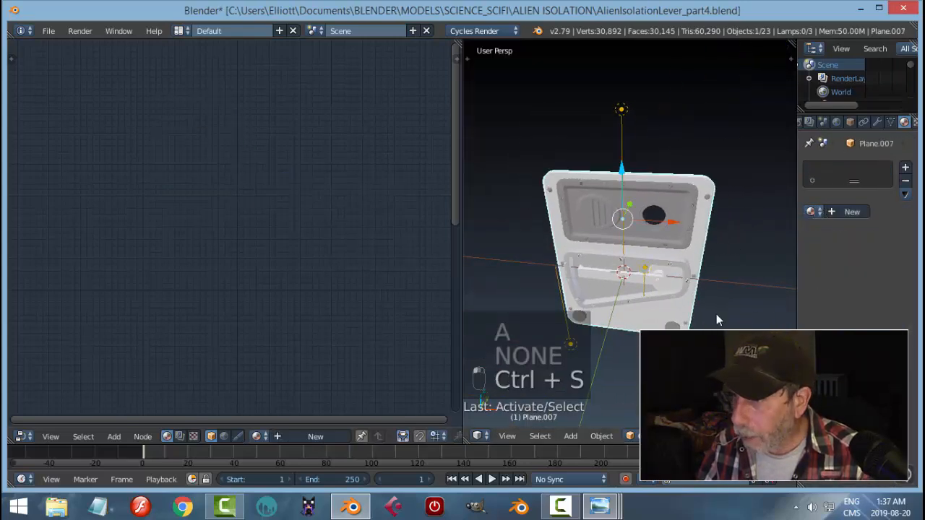
{"action": "mouse_move", "coordinate": [599, 508]}
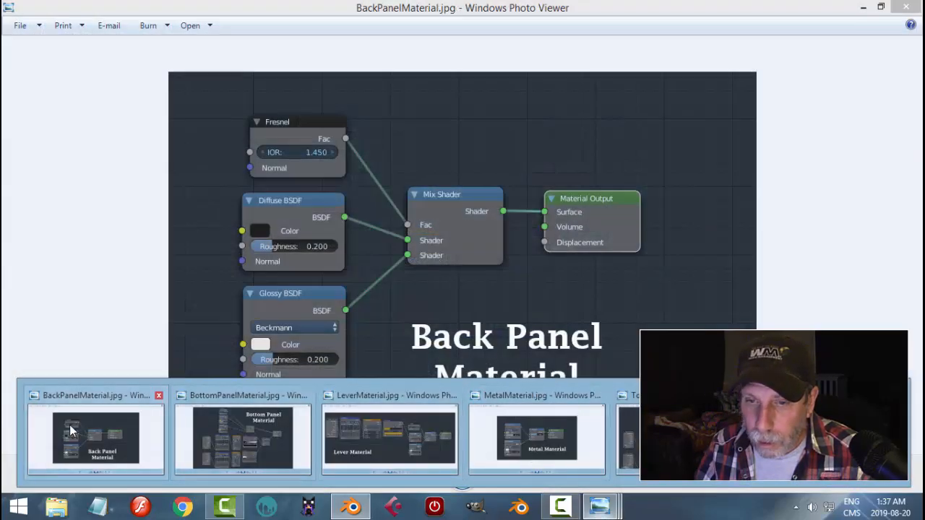
{"action": "left_click", "coordinate": [96, 437]}
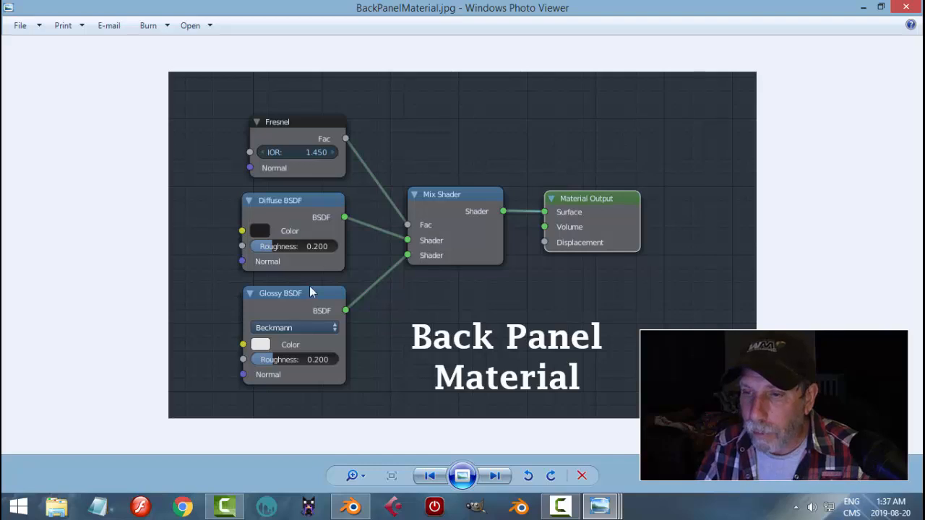
{"action": "left_click", "coordinate": [352, 508]}
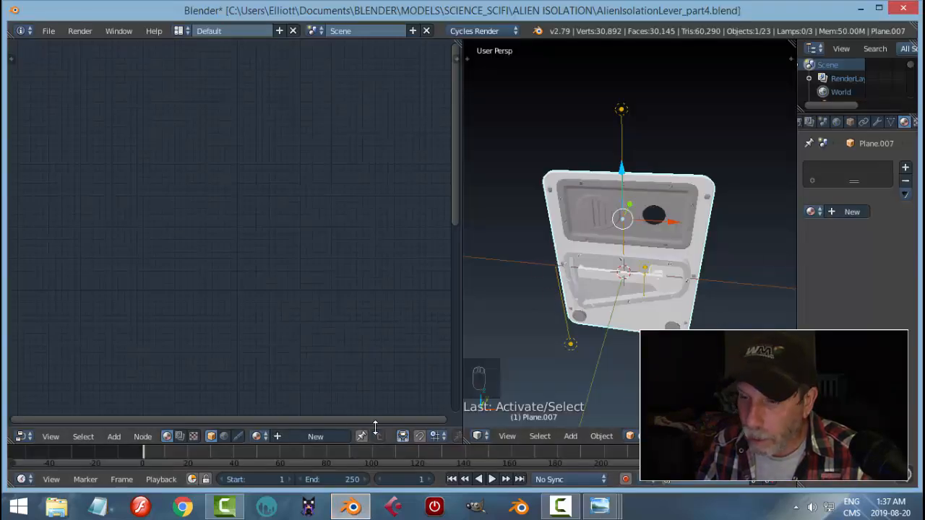
- Create a new node material for the back panel and insert a Mix Shader between its Diffuse BSDF and the Material Output
{"action": "left_click", "coordinate": [321, 434]}
{"action": "scroll", "coordinate": [258, 252], "scroll_direction": "up", "scroll_amount": 3}
{"action": "left_click", "coordinate": [285, 180]}
{"action": "left_click_drag", "start_coordinate": [287, 176], "coordinate": [92, 151]}
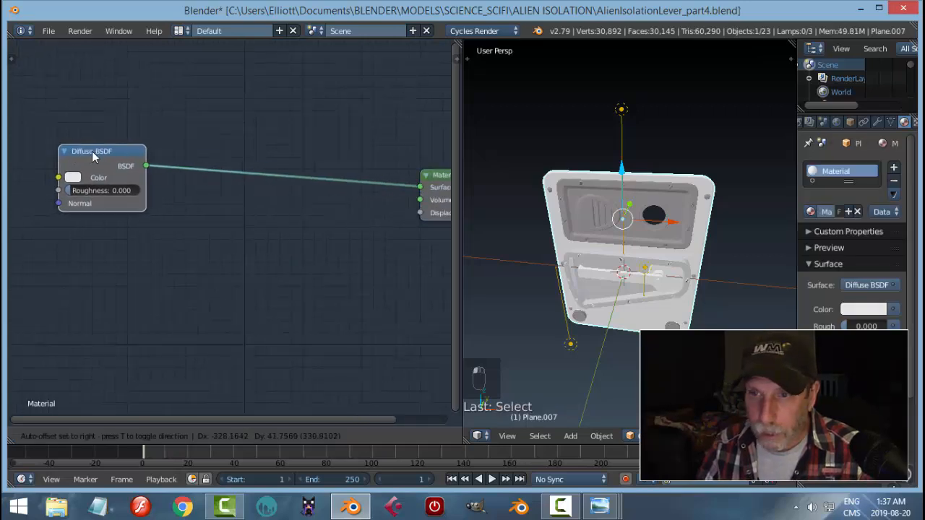
{"action": "key", "text": "shift+d"}
{"action": "left_click", "coordinate": [251, 230]}
{"action": "key", "text": "shift+s"}
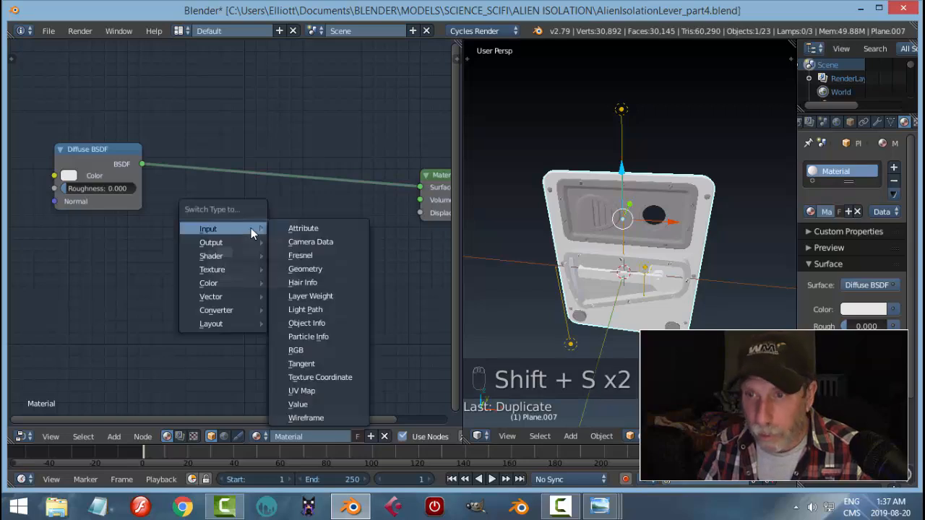
{"action": "mouse_move", "coordinate": [235, 257]}
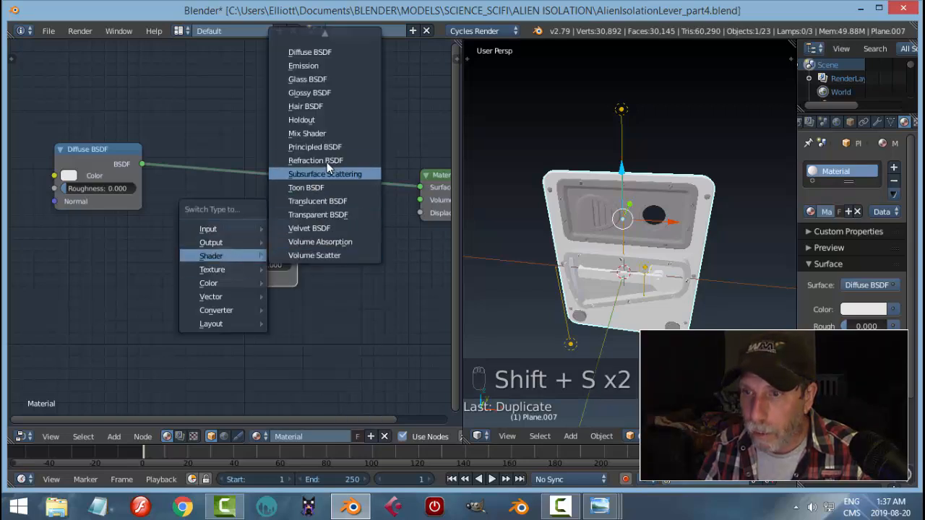
{"action": "left_click", "coordinate": [318, 134]}
{"action": "left_click_drag", "start_coordinate": [262, 226], "coordinate": [315, 169]}
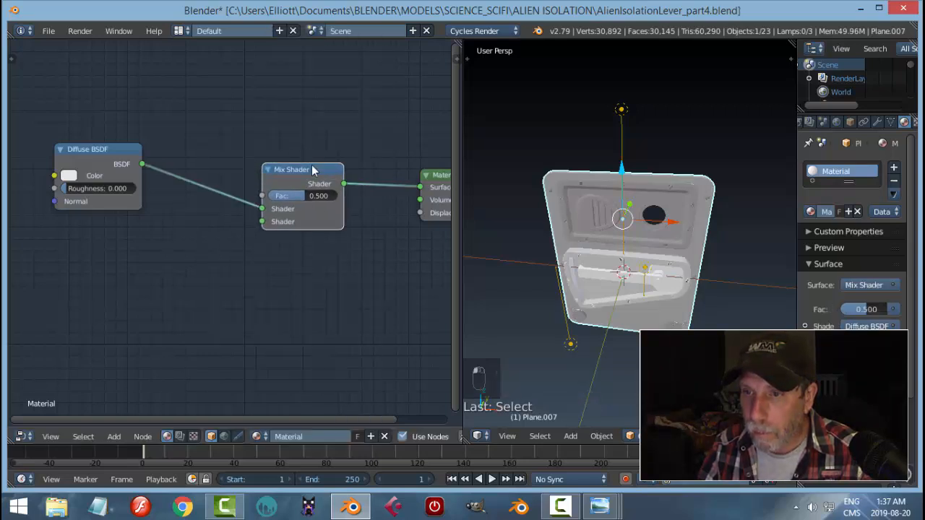
- Set the Diffuse BSDF colour of the back panel material to a dark grey
{"action": "scroll", "coordinate": [207, 249], "scroll_direction": "down", "scroll_amount": 2}
{"action": "left_click", "coordinate": [198, 146]}
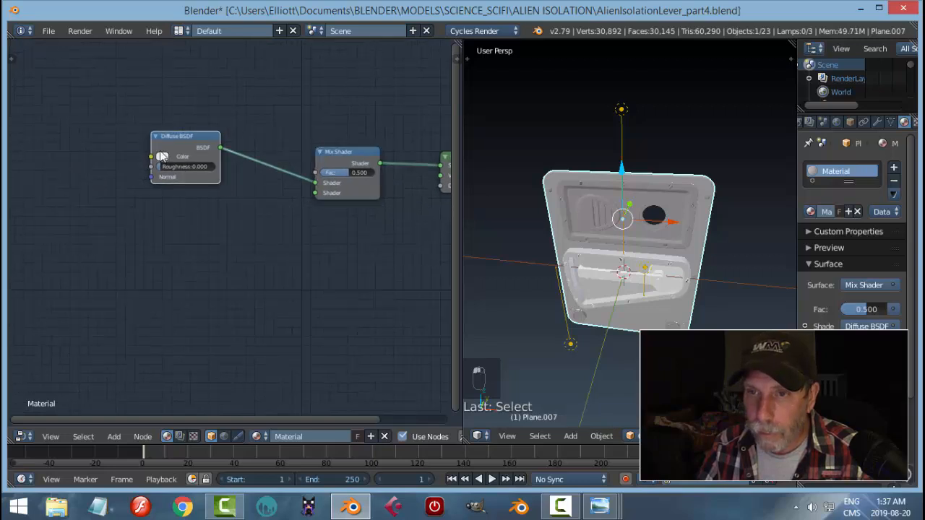
{"action": "left_click", "coordinate": [161, 156]}
{"action": "left_click_drag", "start_coordinate": [232, 206], "coordinate": [237, 234]}
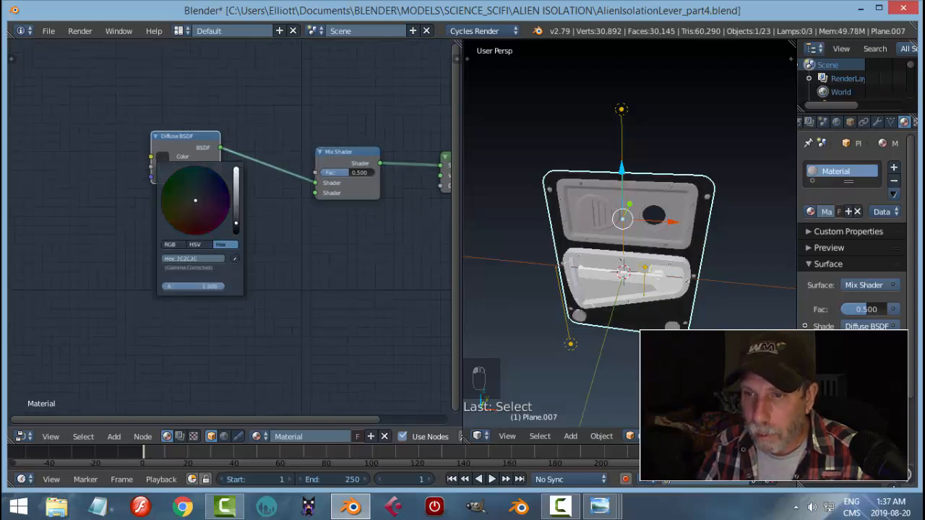
{"action": "left_click", "coordinate": [161, 158]}
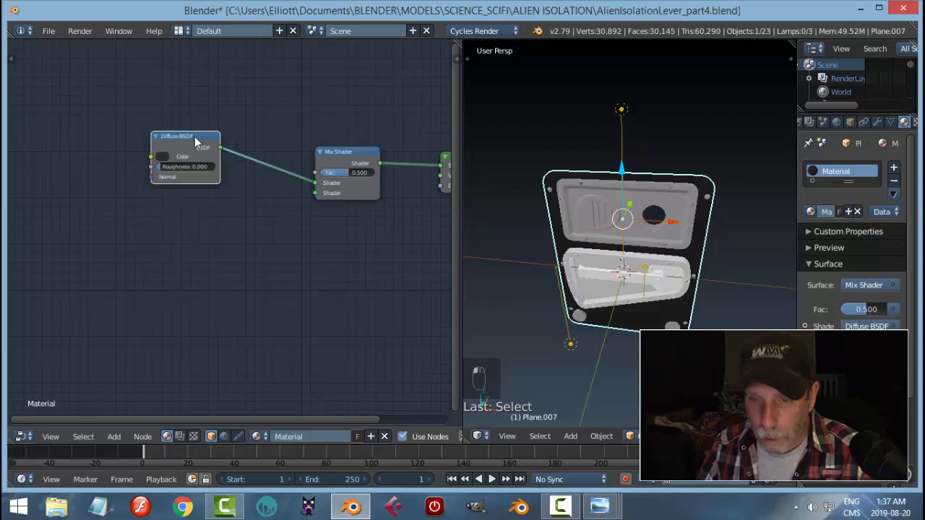
- Duplicate the Diffuse BSDF below the original, switch the copy to Glossy BSDF and link it to the Mix Shader's second Shader input
{"action": "key", "text": "shift+d"}
{"action": "left_click", "coordinate": [189, 232]}
{"action": "key", "text": "shift+s"}
{"action": "key", "text": "shift+s"}
{"action": "mouse_move", "coordinate": [186, 230]}
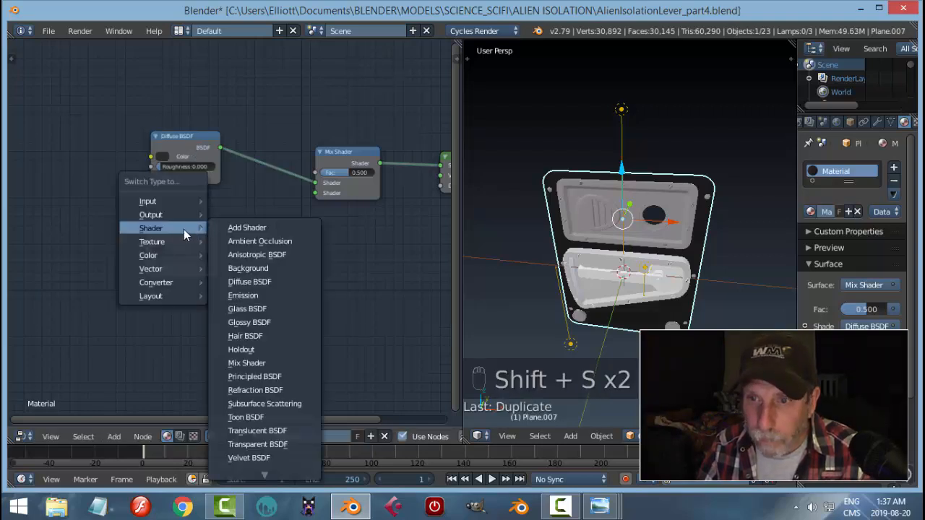
{"action": "left_click", "coordinate": [249, 322]}
{"action": "scroll", "coordinate": [210, 276], "scroll_direction": "up", "scroll_amount": 2}
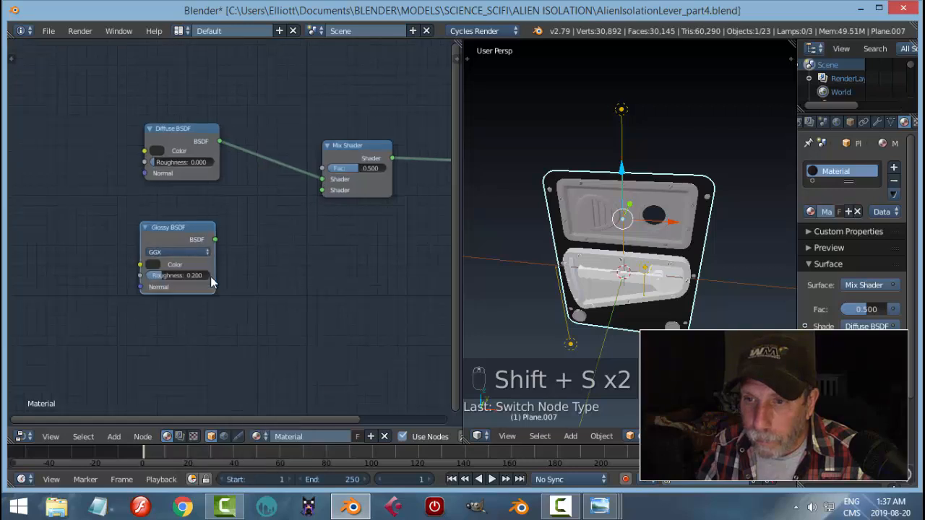
{"action": "left_click_drag", "start_coordinate": [211, 243], "coordinate": [350, 186]}
- Set the Glossy BSDF colour to light grey and its distribution to Beckmann, and briefly preview the plate in rendered shading
{"action": "left_click", "coordinate": [133, 274]}
{"action": "left_click_drag", "start_coordinate": [233, 145], "coordinate": [232, 116]}
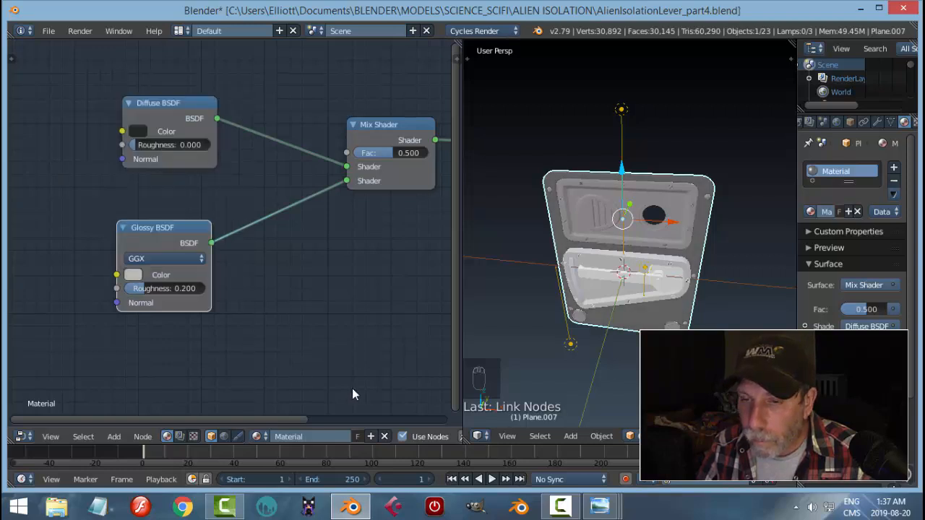
{"action": "mouse_move", "coordinate": [599, 506]}
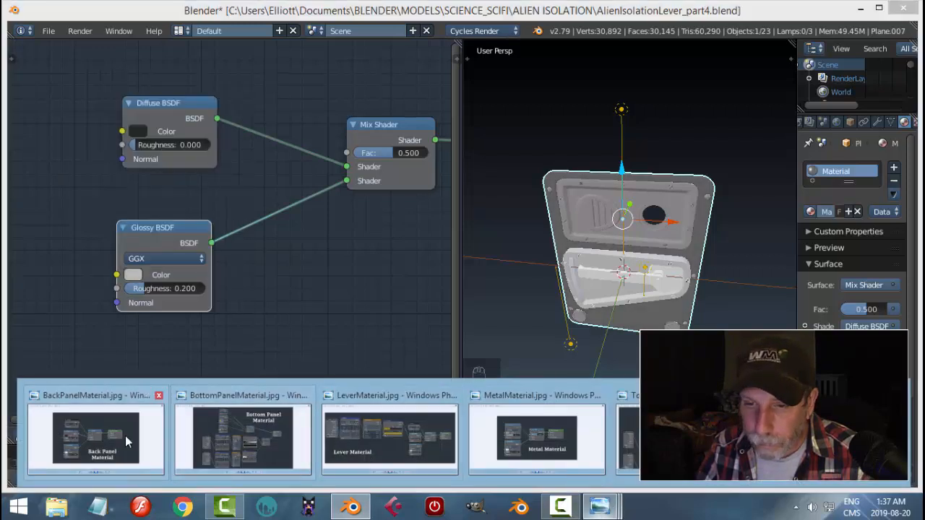
{"action": "mouse_move", "coordinate": [125, 436]}
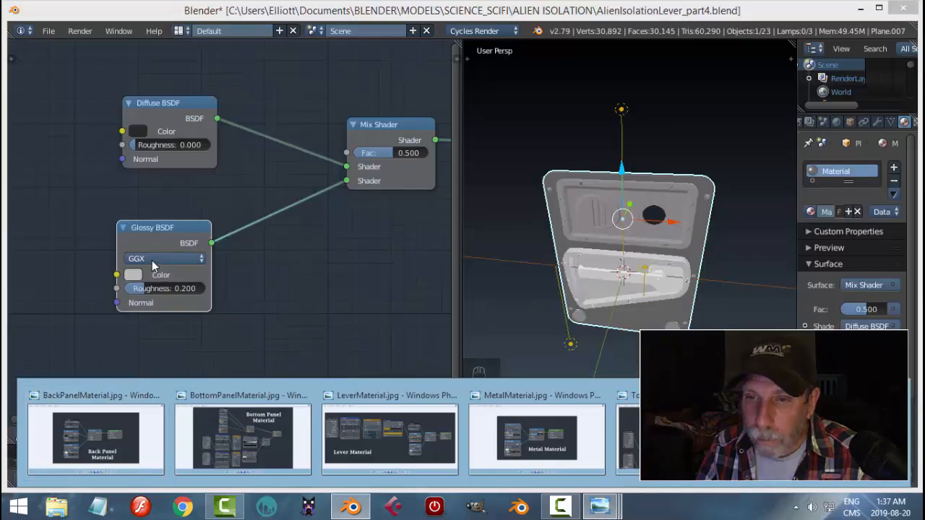
{"action": "left_click", "coordinate": [155, 253]}
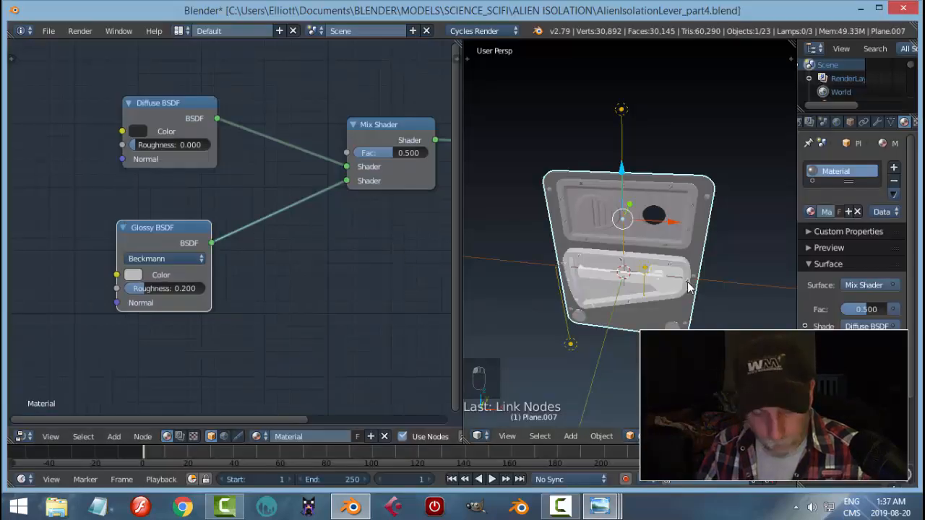
{"action": "key", "text": "shift+z"}
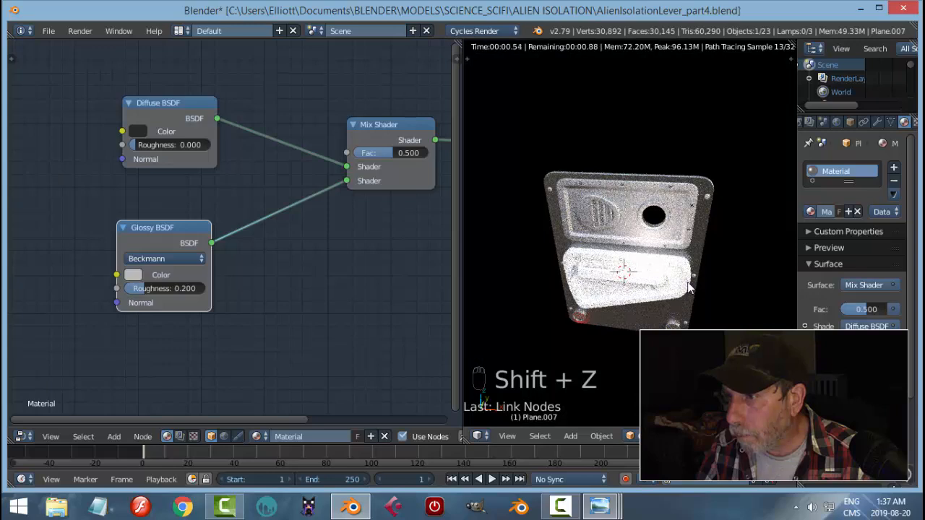
{"action": "key", "text": "shift+z"}
- Duplicate the Diffuse BSDF into the space above the other shader nodes and start switching the copy to an input node type
{"action": "scroll", "coordinate": [328, 220], "scroll_direction": "down", "scroll_amount": 3}
{"action": "middle_click_drag", "start_coordinate": [328, 221], "coordinate": [334, 291]}
{"action": "left_click_drag", "start_coordinate": [200, 208], "coordinate": [199, 234]}
{"action": "key", "text": "shift+d"}
{"action": "left_click", "coordinate": [190, 113]}
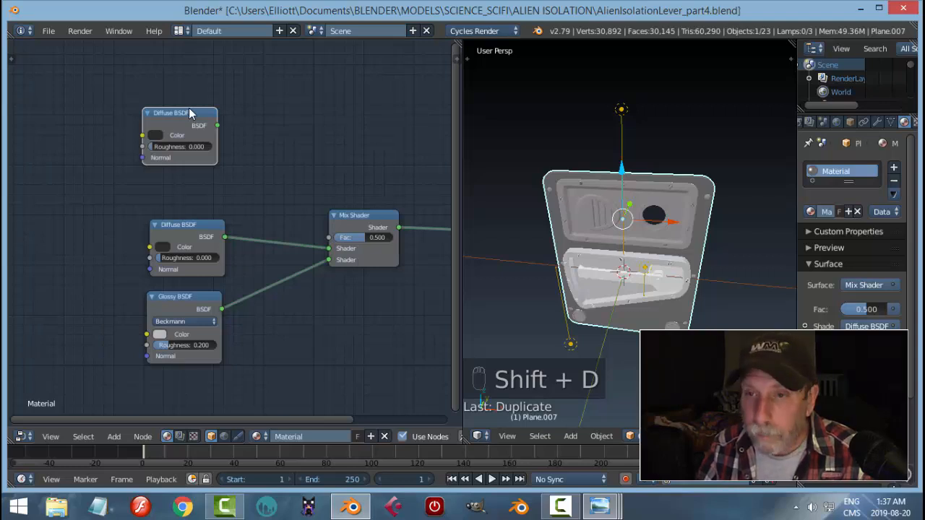
{"action": "key", "text": "shift+s"}
{"action": "key", "text": "shift+s"}
{"action": "mouse_move", "coordinate": [175, 81]}
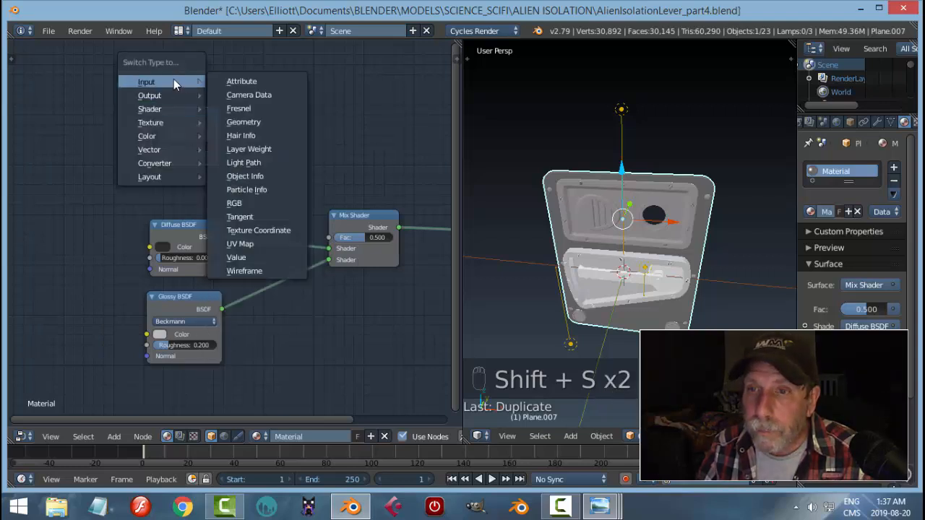
- Turn the spare node into a Fresnel node above the Diffuse BSDF and link its Fac output to the Mix Shader's Fac
{"action": "left_click", "coordinate": [247, 109]}
{"action": "left_click_drag", "start_coordinate": [181, 113], "coordinate": [190, 149]}
{"action": "left_click_drag", "start_coordinate": [222, 170], "coordinate": [330, 237]}
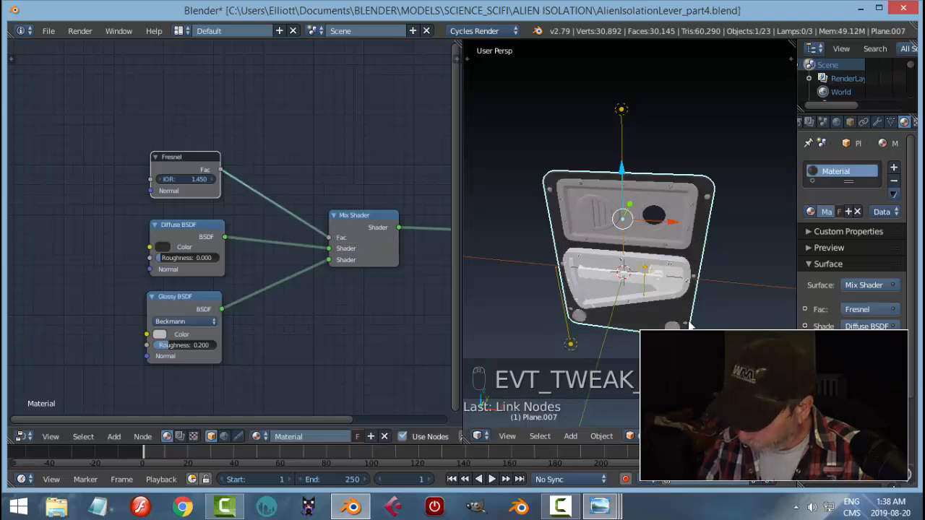
- Check the back panel's material in an enlarged rendered preview from the camera, and return to the normal solid view
{"action": "key", "text": "KP_0"}
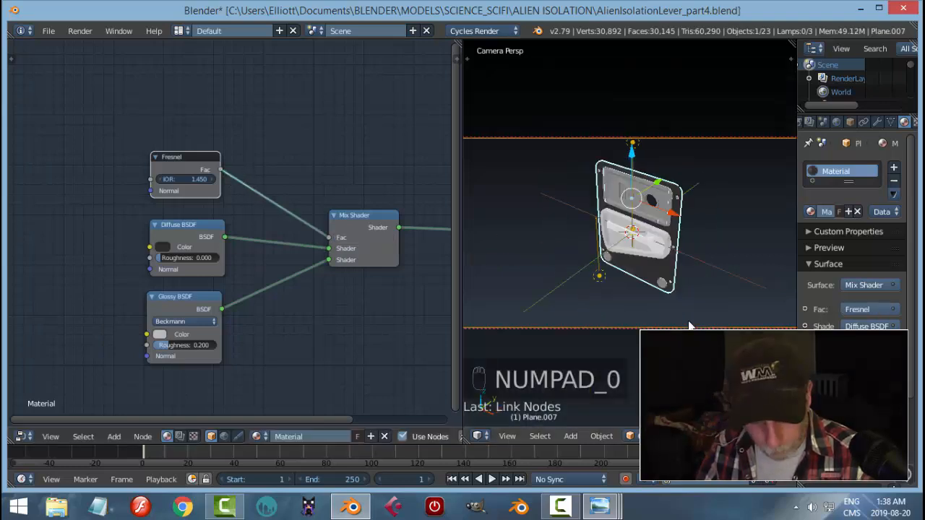
{"action": "key", "text": "ctrl+Up"}
{"action": "key", "text": "shift+z"}
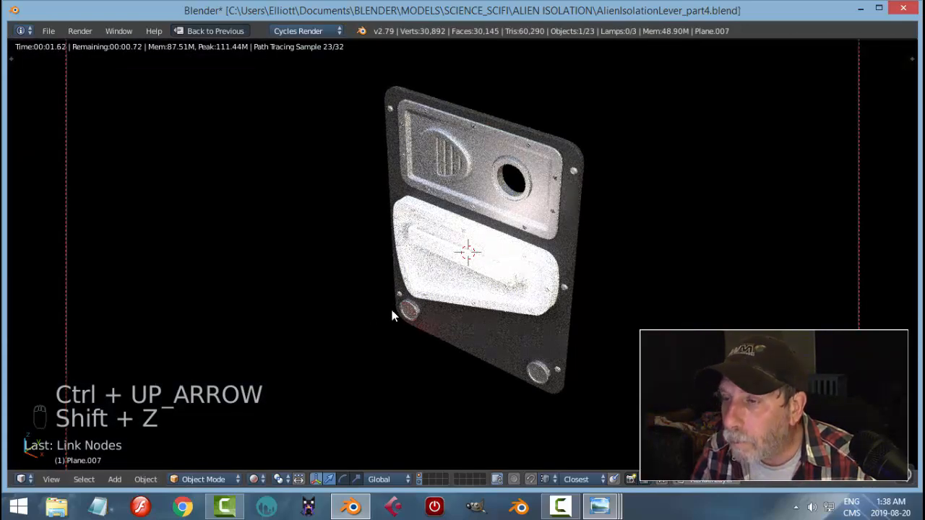
{"action": "key", "text": "shift+z"}
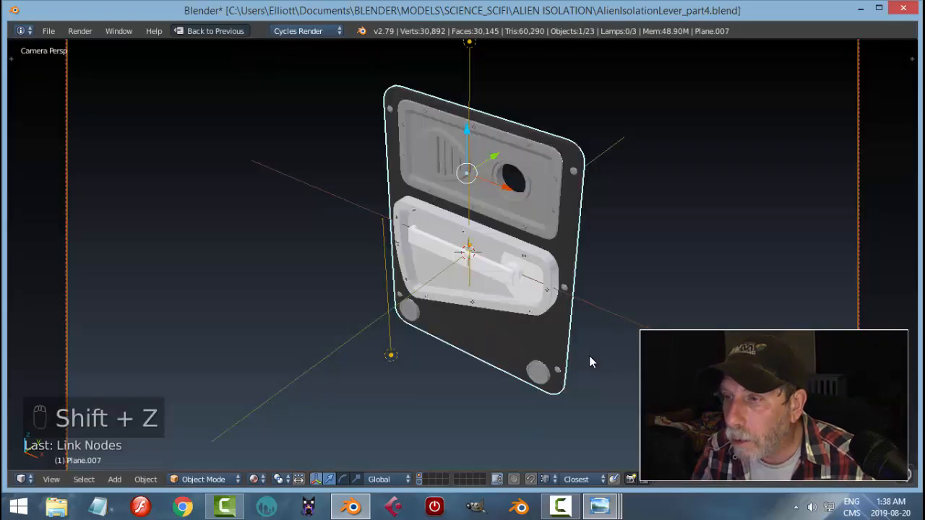
{"action": "key", "text": "ctrl+Down"}
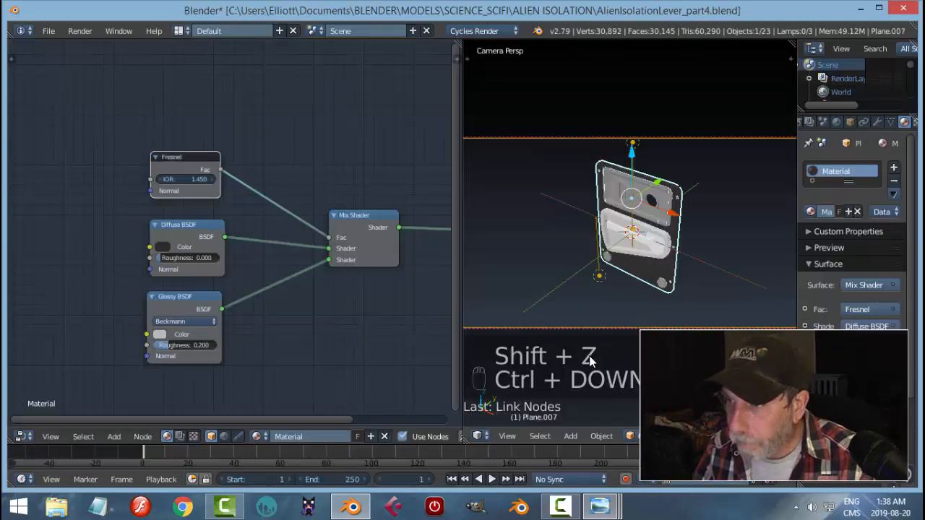
{"action": "key", "text": "KP_0"}
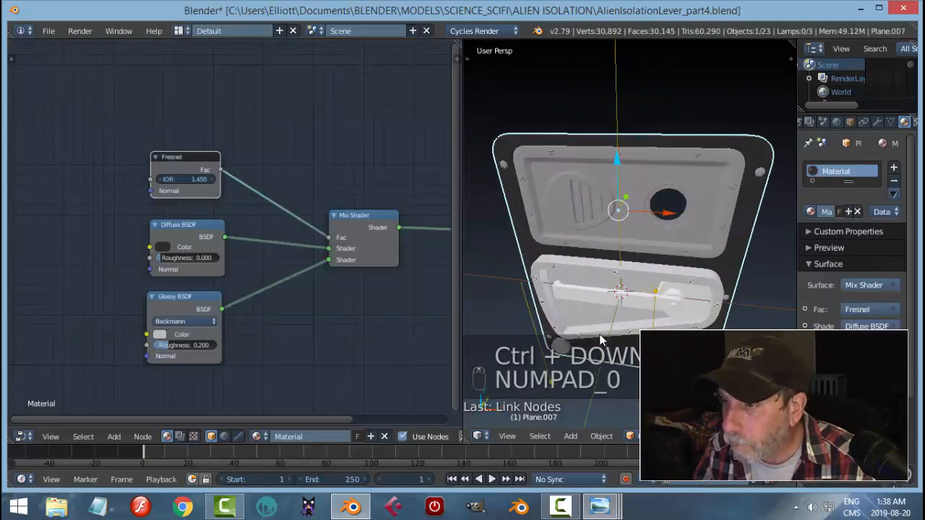
- Move the green point lamp above the panel slightly along the Y axis and check its lighting in a rendered preview
{"action": "middle_click_drag", "start_coordinate": [599, 334], "coordinate": [565, 341]}
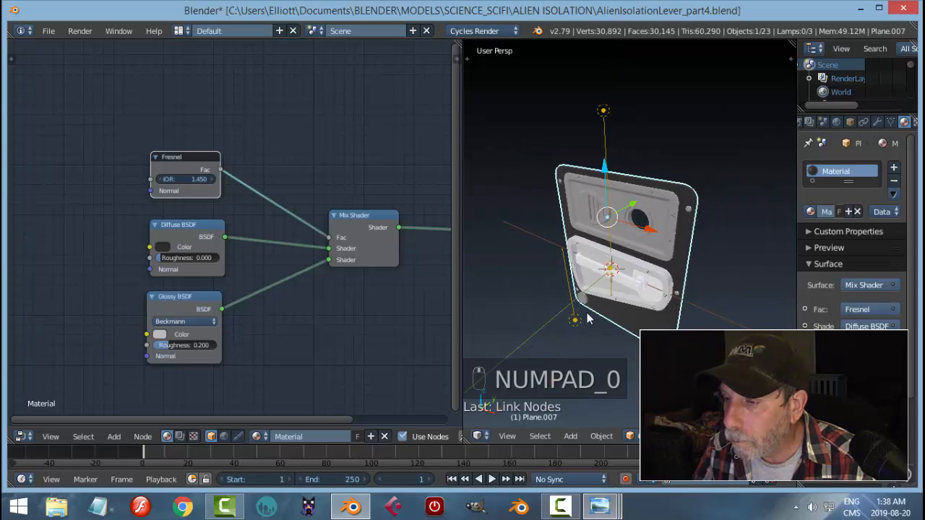
{"action": "right_click", "coordinate": [603, 113]}
{"action": "middle_click_drag", "start_coordinate": [669, 154], "coordinate": [606, 126]}
{"action": "left_click_drag", "start_coordinate": [632, 112], "coordinate": [638, 110]}
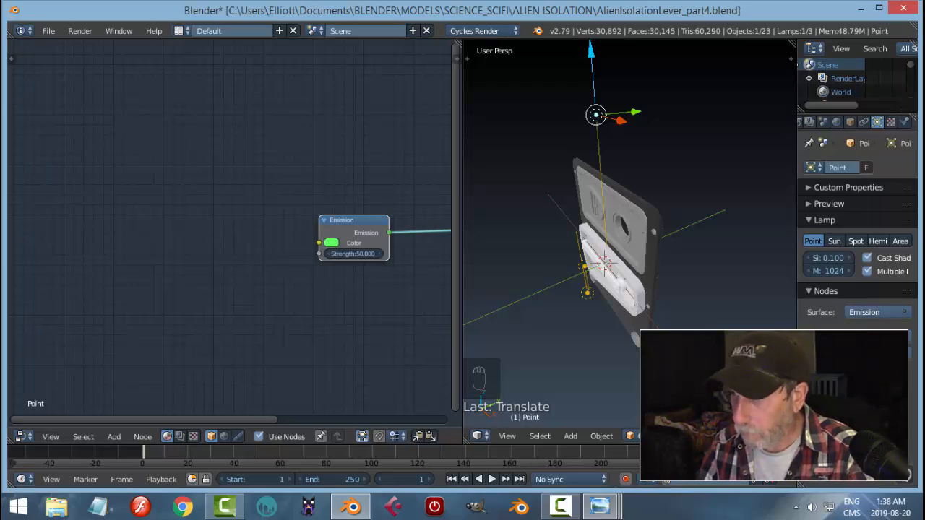
{"action": "scroll", "coordinate": [698, 258], "scroll_direction": "up", "scroll_amount": 3}
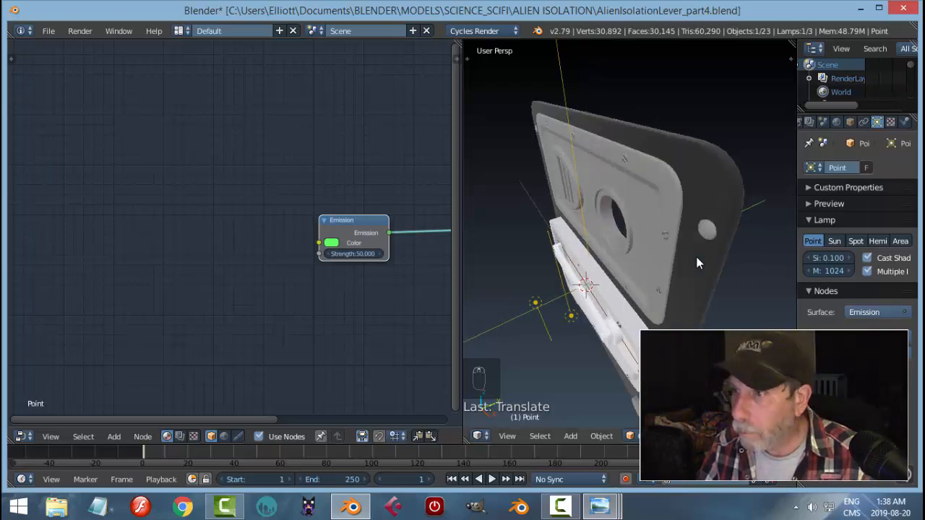
{"action": "key", "text": "shift+z"}
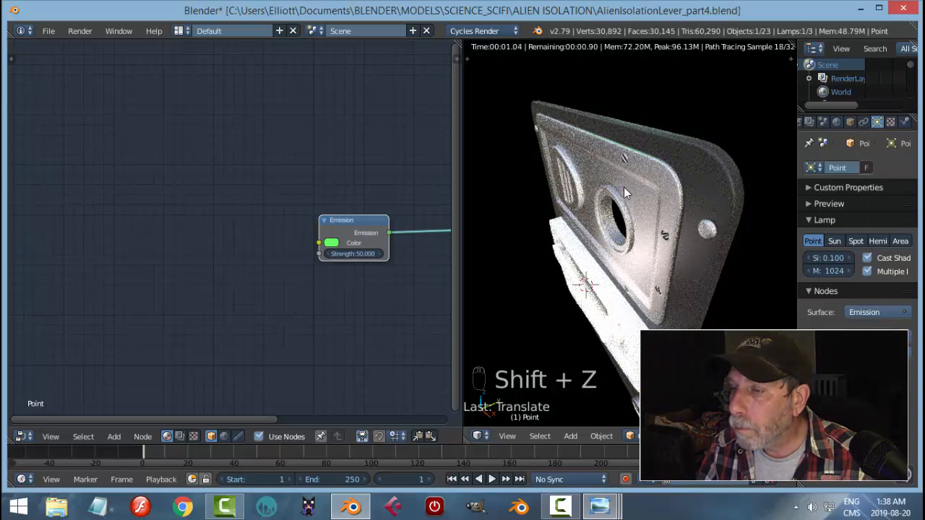
{"action": "key", "text": "shift+z"}
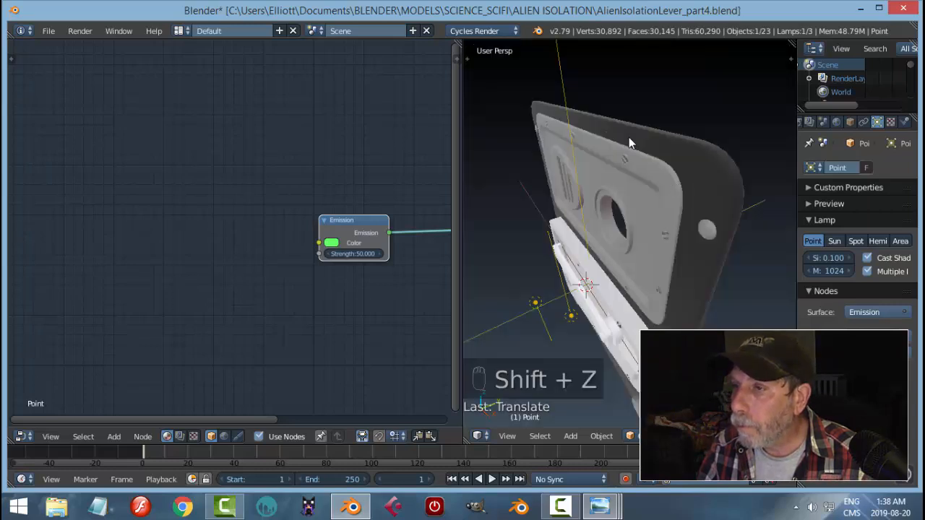
- Shift the green point lamp further along the Y axis and inspect the panel's lighting up close in a rendered preview
{"action": "scroll", "coordinate": [654, 166], "scroll_direction": "down", "scroll_amount": 4}
{"action": "middle_click_drag", "start_coordinate": [647, 161], "coordinate": [631, 157]}
{"action": "middle_click_drag", "start_coordinate": [642, 122], "coordinate": [629, 115]}
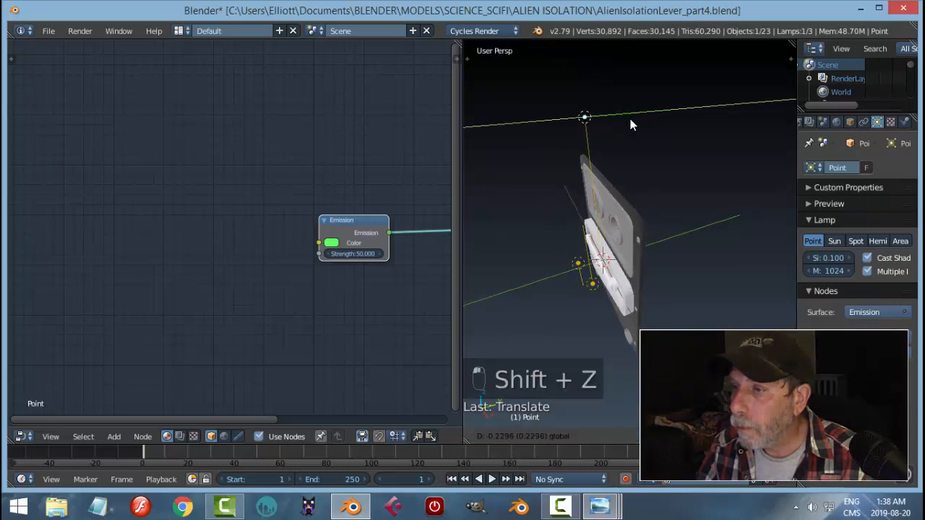
{"action": "key", "text": "shift+z"}
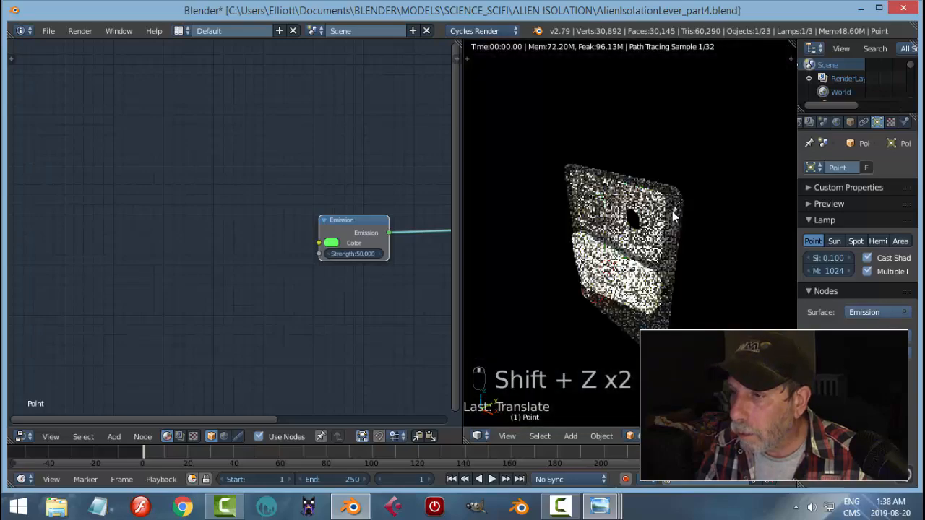
{"action": "scroll", "coordinate": [685, 223], "scroll_direction": "up", "scroll_amount": 3}
{"action": "middle_click_drag", "start_coordinate": [697, 227], "coordinate": [716, 264]}
{"action": "mouse_move", "coordinate": [621, 267]}
{"action": "middle_mouse_down"}
{"action": "mouse_move", "coordinate": [702, 236]}
{"action": "mouse_move", "coordinate": [649, 248]}
{"action": "mouse_move", "coordinate": [647, 260]}
{"action": "middle_mouse_up"}
{"action": "key", "text": "shift+z"}
- Lower the green point lamp along Z, shift it along Y toward the panel's front, and preview the rendered lighting
{"action": "scroll", "coordinate": [679, 236], "scroll_direction": "down", "scroll_amount": 4}
{"action": "left_click_drag", "start_coordinate": [657, 67], "coordinate": [658, 110]}
{"action": "middle_click_drag", "start_coordinate": [685, 184], "coordinate": [641, 154]}
{"action": "left_click_drag", "start_coordinate": [638, 151], "coordinate": [618, 158]}
{"action": "key", "text": "shift+z"}
{"action": "middle_click_drag", "start_coordinate": [706, 235], "coordinate": [611, 235]}
{"action": "key", "text": "shift+z"}
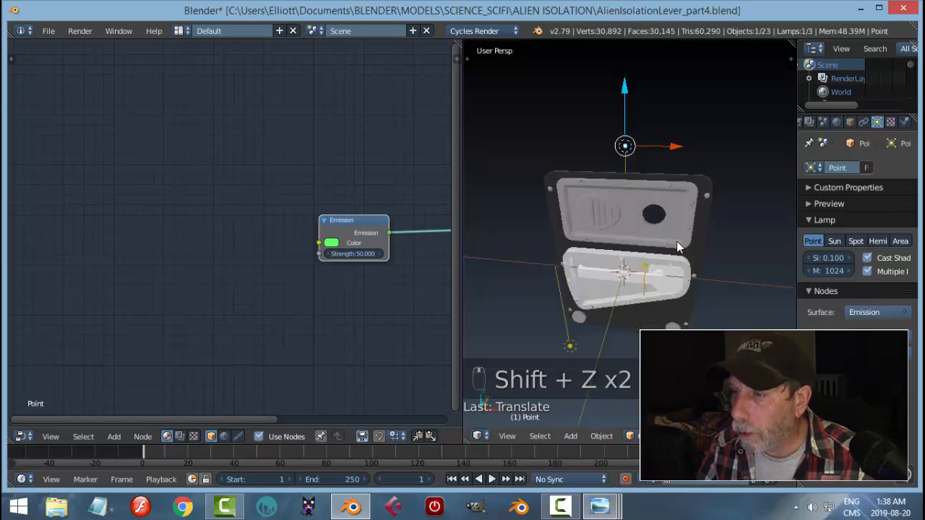
- Save the scene over the existing AlienIsolationLever_part4.blend file
{"action": "scroll", "coordinate": [650, 209], "scroll_direction": "down", "scroll_amount": 3}
{"action": "mouse_move", "coordinate": [669, 184]}
{"action": "middle_mouse_down"}
{"action": "mouse_move", "coordinate": [688, 210]}
{"action": "mouse_move", "coordinate": [658, 180]}
{"action": "middle_mouse_up"}
{"action": "key", "text": "ctrl+s"}
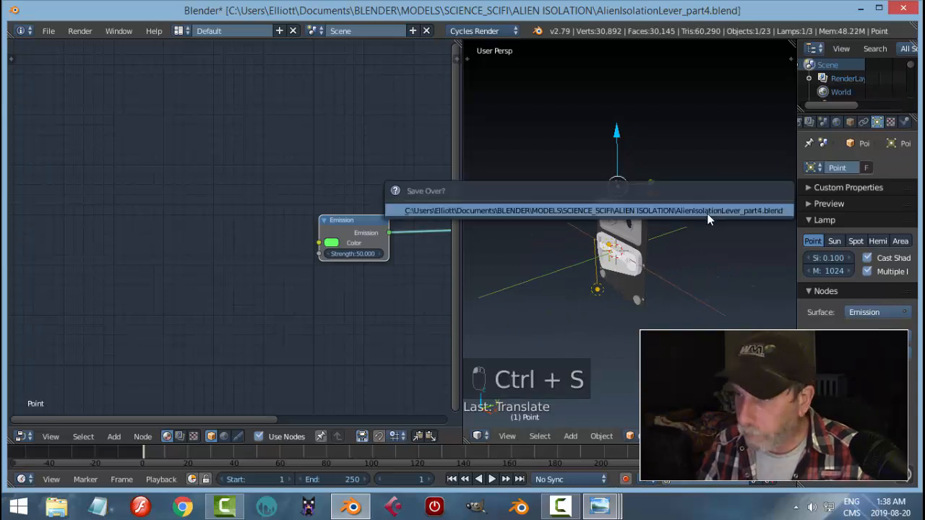
{"action": "middle_click_drag", "start_coordinate": [710, 209], "coordinate": [567, 304]}
- Select the lever bar inside the lower panel recess
{"action": "scroll", "coordinate": [648, 328], "scroll_direction": "up", "scroll_amount": 3}
{"action": "middle_click_drag", "start_coordinate": [648, 329], "coordinate": [645, 237]}
{"action": "scroll", "coordinate": [698, 299], "scroll_direction": "up", "scroll_amount": 2}
{"action": "right_click", "coordinate": [644, 224]}
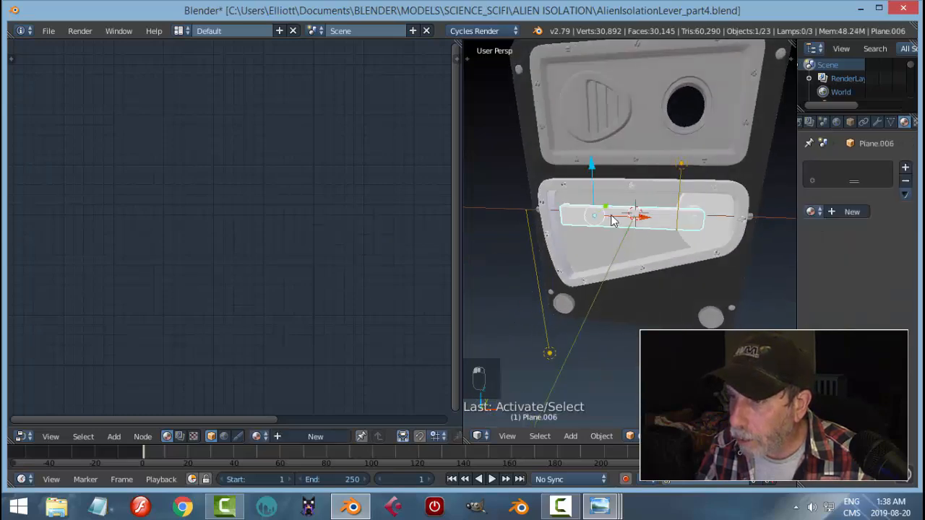
- Examine the node setup in the LeverMaterial.jpg reference in Windows Photo Viewer, and return to Blender
{"action": "mouse_move", "coordinate": [602, 513]}
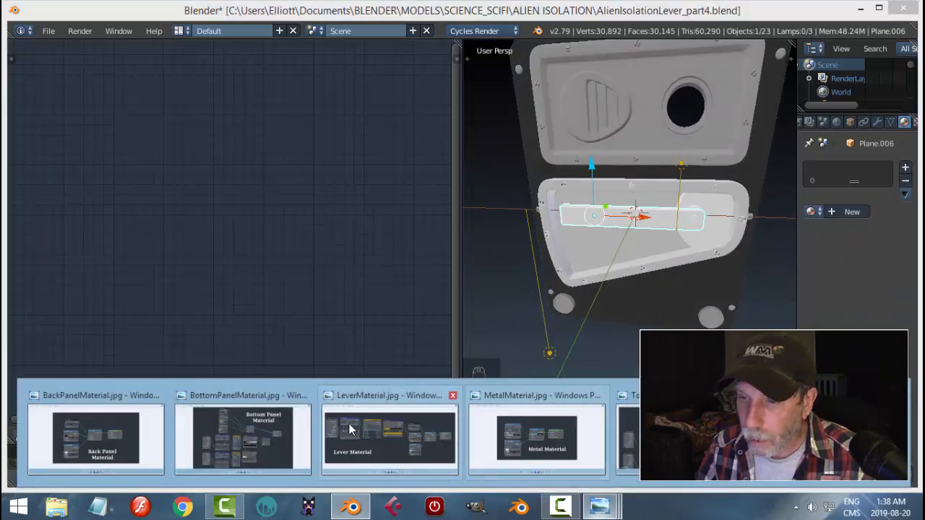
{"action": "left_click", "coordinate": [389, 437]}
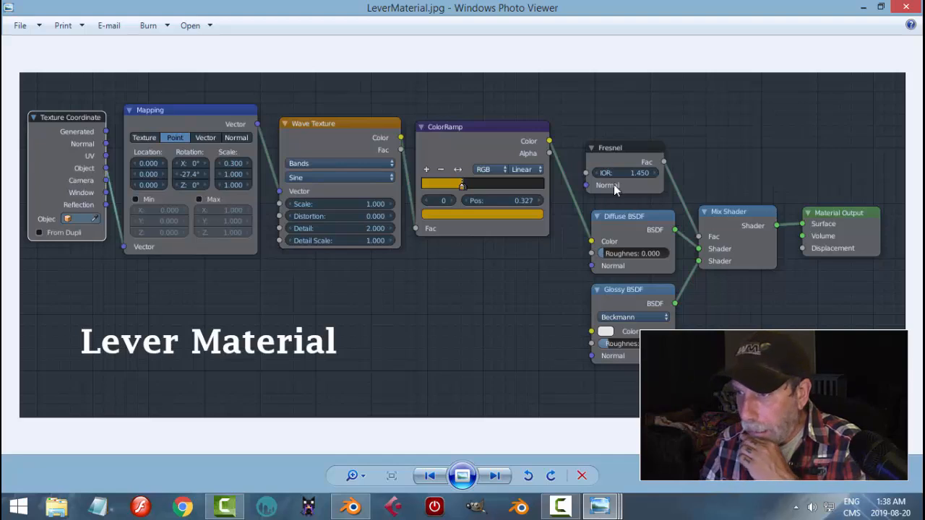
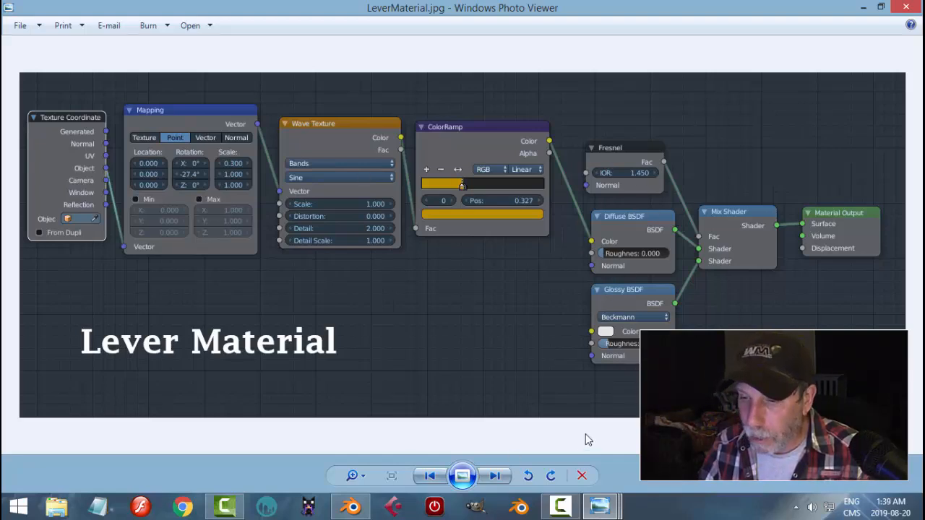
{"action": "left_click", "coordinate": [354, 507]}
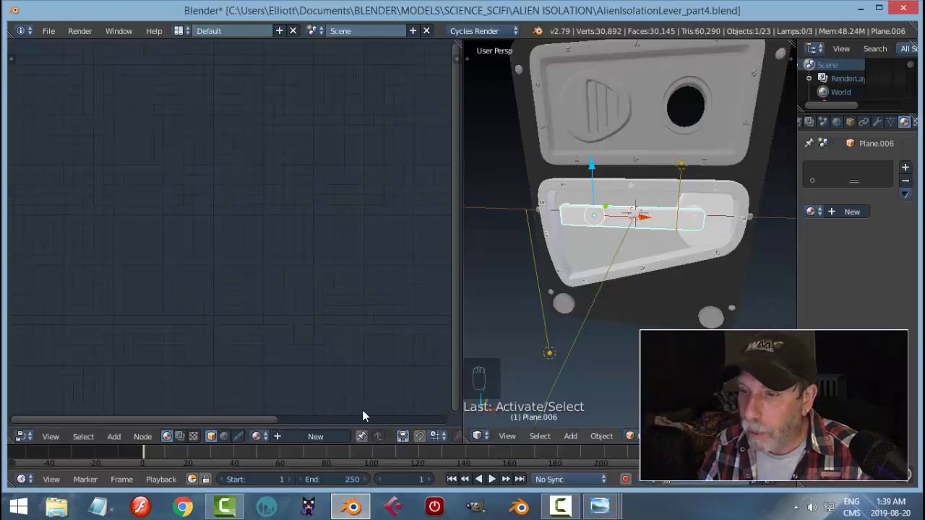
{"action": "left_click", "coordinate": [323, 438]}
{"action": "scroll", "coordinate": [316, 310], "scroll_direction": "up", "scroll_amount": 4}
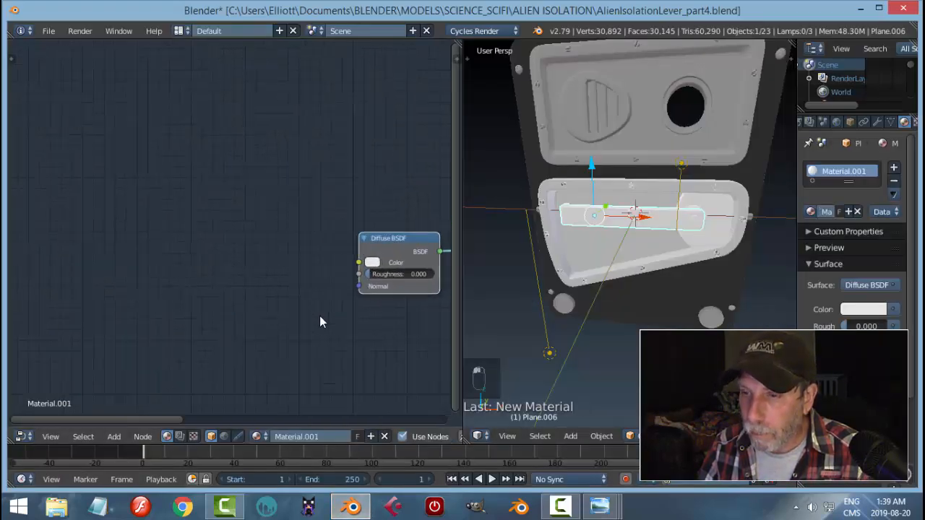
{"action": "key", "text": "shift+s"}
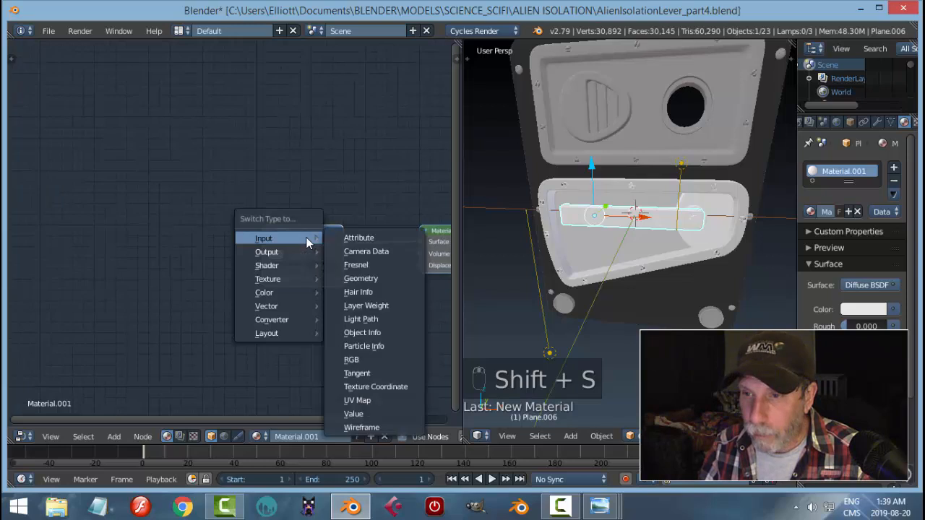
{"action": "mouse_move", "coordinate": [311, 266]}
{"action": "left_click", "coordinate": [383, 143]}
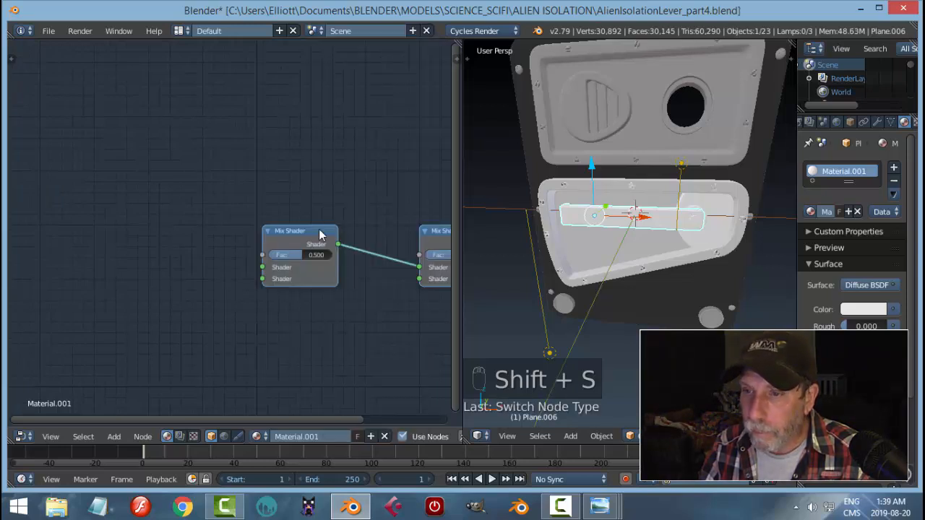
{"action": "key", "text": "shift+d"}
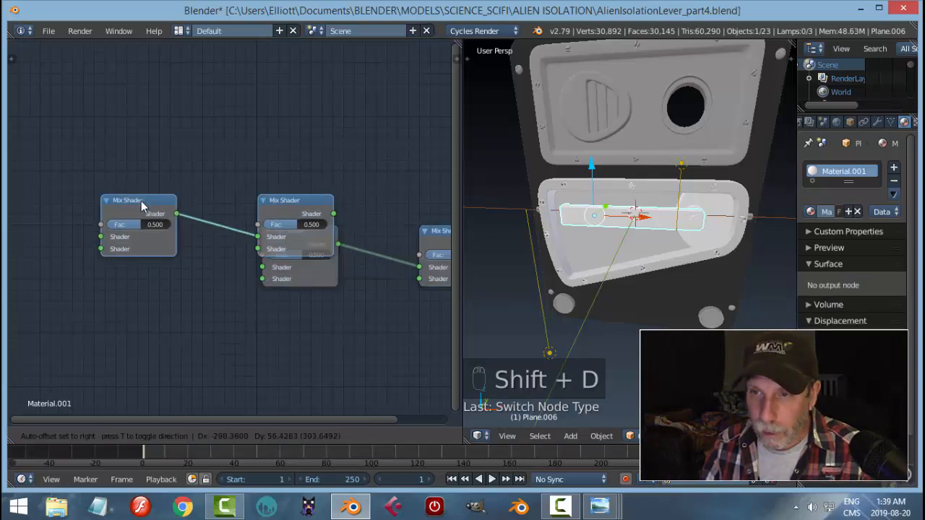
{"action": "left_click", "coordinate": [134, 156]}
{"action": "scroll", "coordinate": [347, 276], "scroll_direction": "down", "scroll_amount": 2}
{"action": "middle_click_drag", "start_coordinate": [347, 275], "coordinate": [269, 285]}
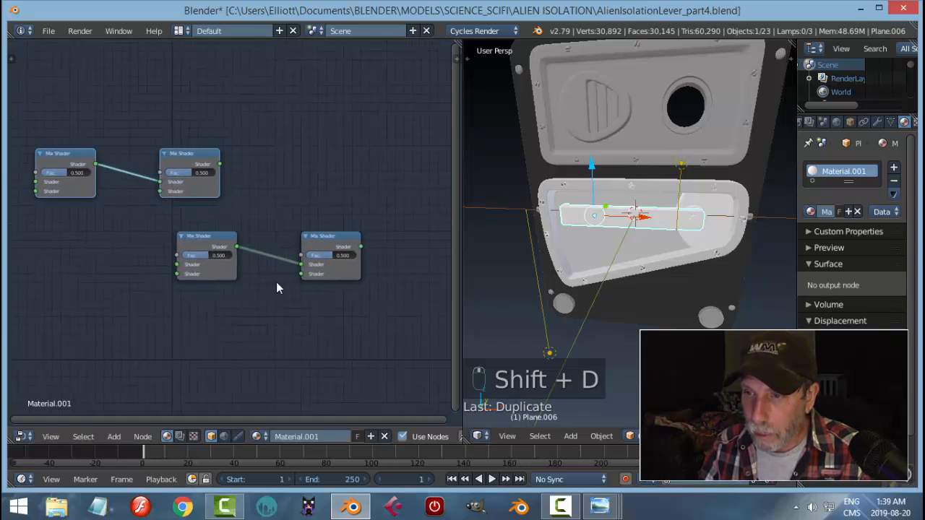
{"action": "key", "text": "ctrl+z"}
{"action": "key", "text": "ctrl+z"}
{"action": "key", "text": "ctrl+z"}
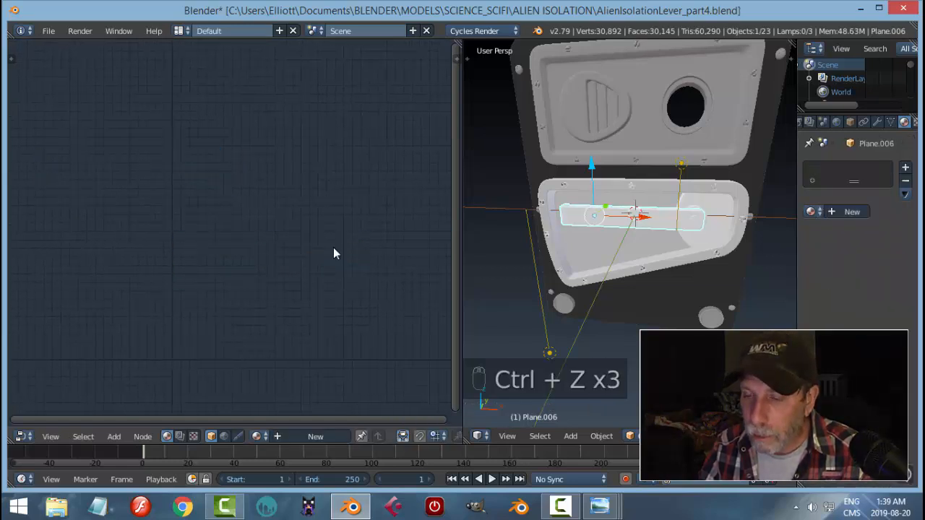
- Create a new material on the lever and name it "Lever"
{"action": "left_click", "coordinate": [329, 435]}
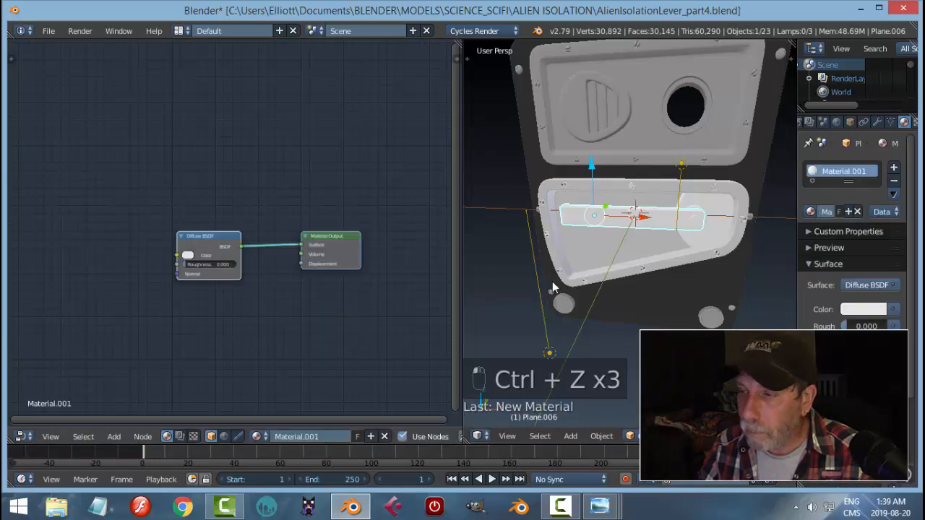
{"action": "left_click", "coordinate": [838, 172]}
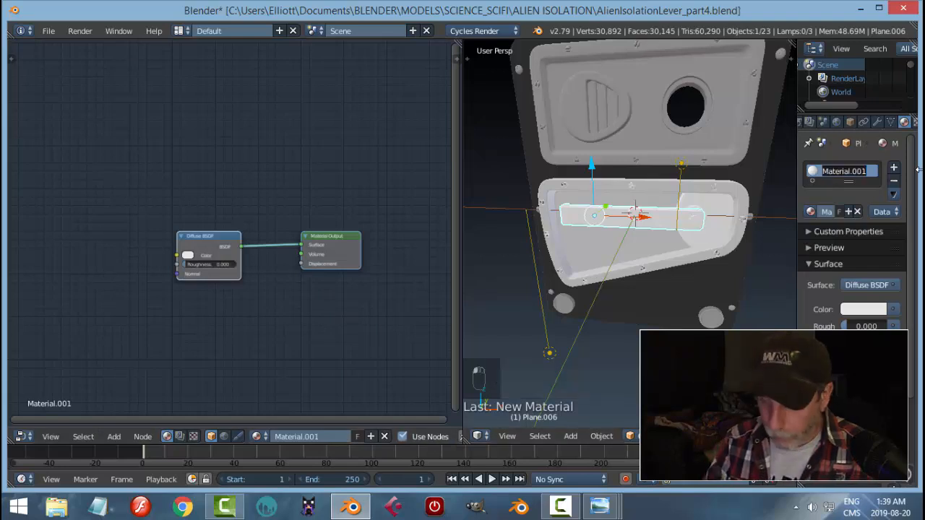
{"action": "type", "text": "Lev"}
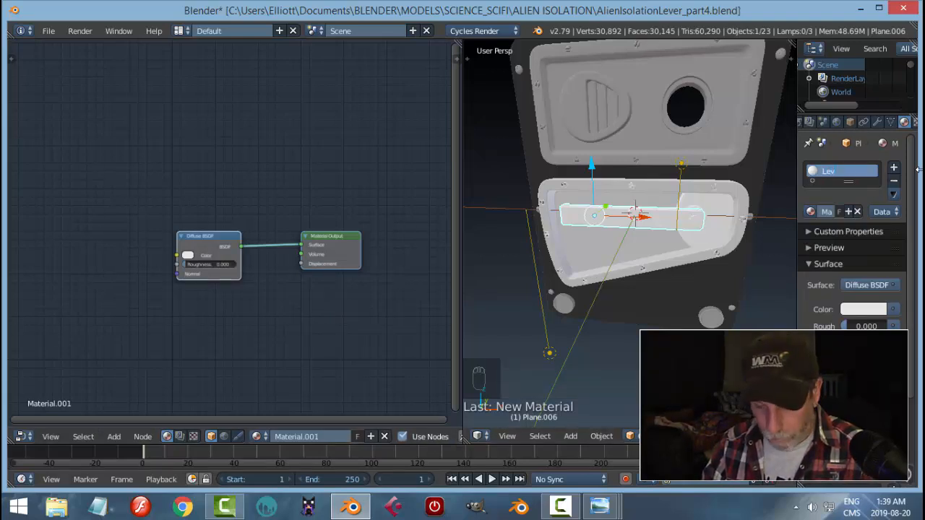
{"action": "type", "text": "er"}
{"action": "key", "text": "Return"}
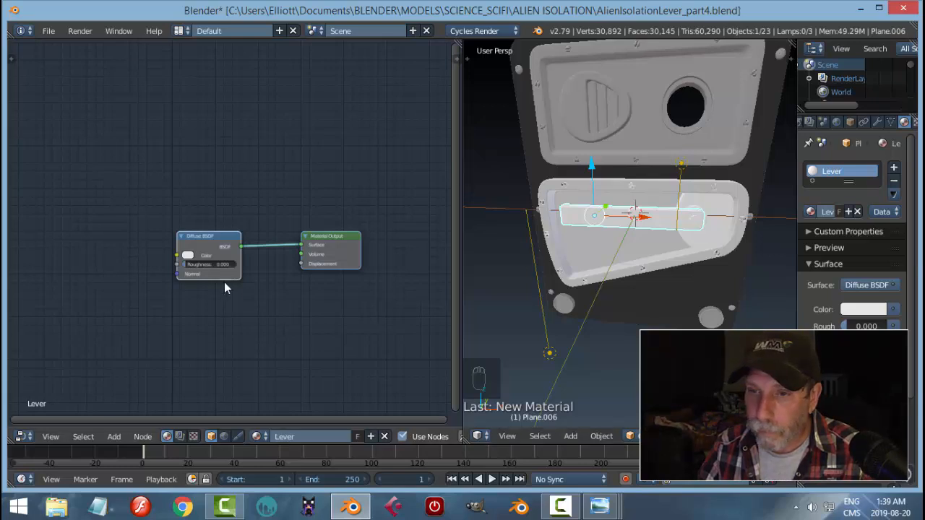
- Switch the Lever material's Diffuse BSDF node to a Mix Shader feeding the Material Output
{"action": "left_click", "coordinate": [192, 238]}
{"action": "middle_click_drag", "start_coordinate": [215, 278], "coordinate": [357, 298]}
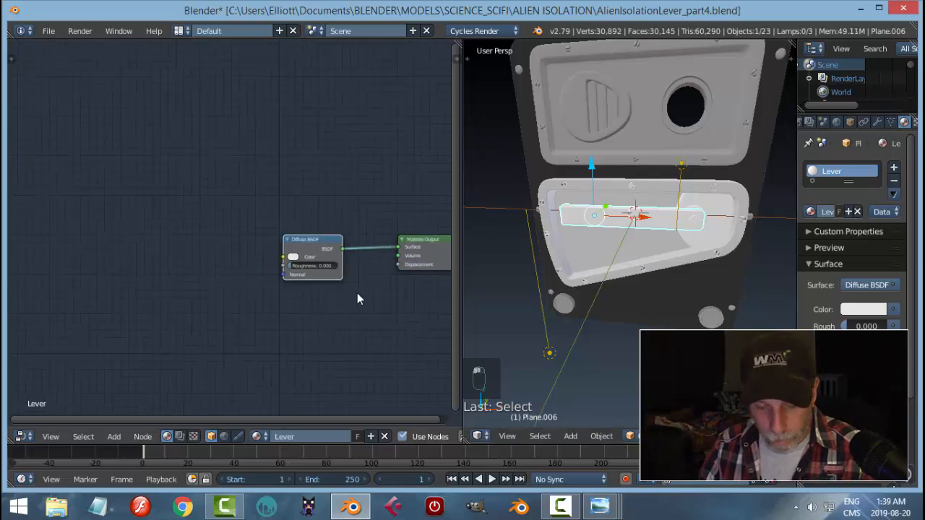
{"action": "key", "text": "shift+s"}
{"action": "mouse_move", "coordinate": [357, 293]}
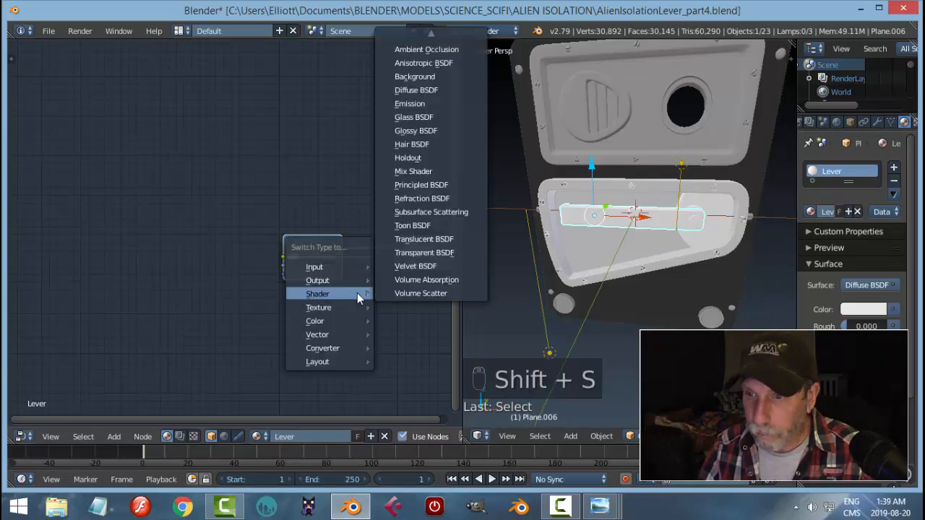
{"action": "left_click", "coordinate": [431, 172]}
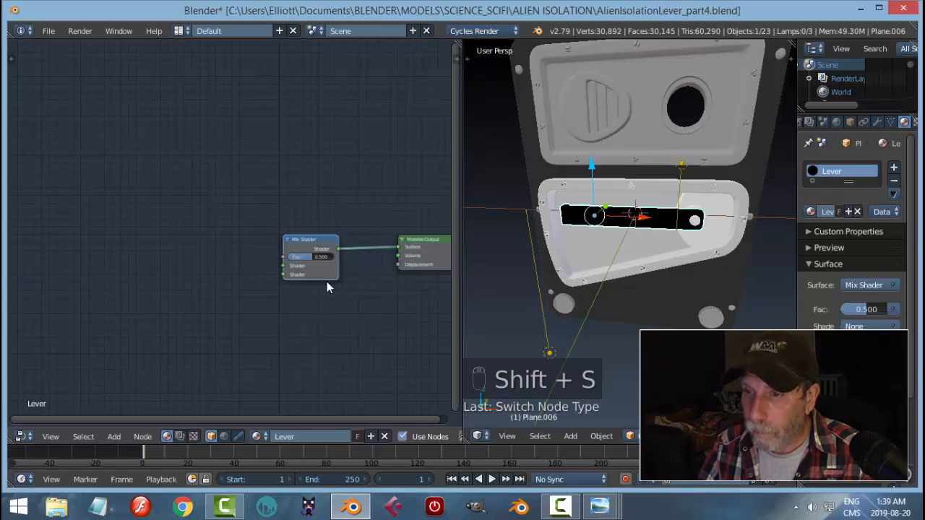
- Duplicate only the Mix Shader node, place the copy ahead of it, and switch the copy to a Diffuse BSDF
{"action": "left_click", "coordinate": [304, 244]}
{"action": "key", "text": "shift+d"}
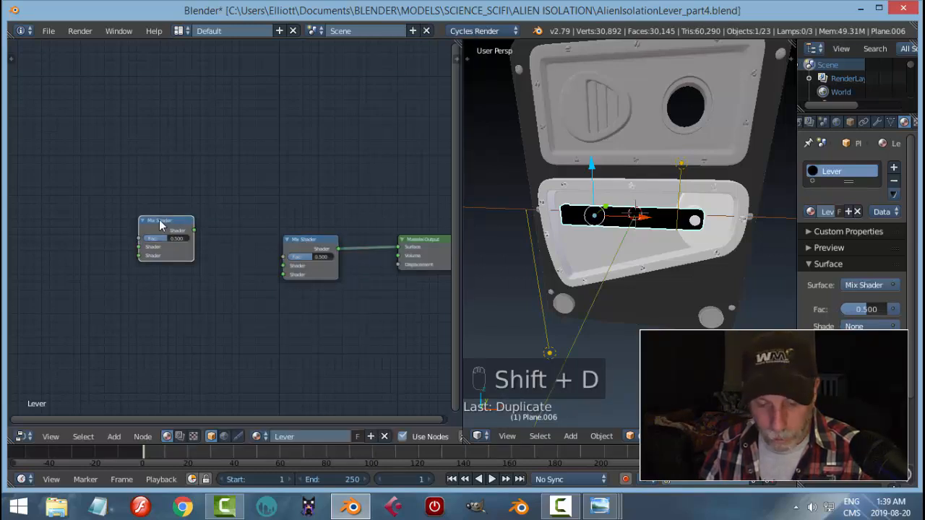
{"action": "key", "text": "shift+s"}
{"action": "mouse_move", "coordinate": [159, 220]}
{"action": "left_click", "coordinate": [203, 273]}
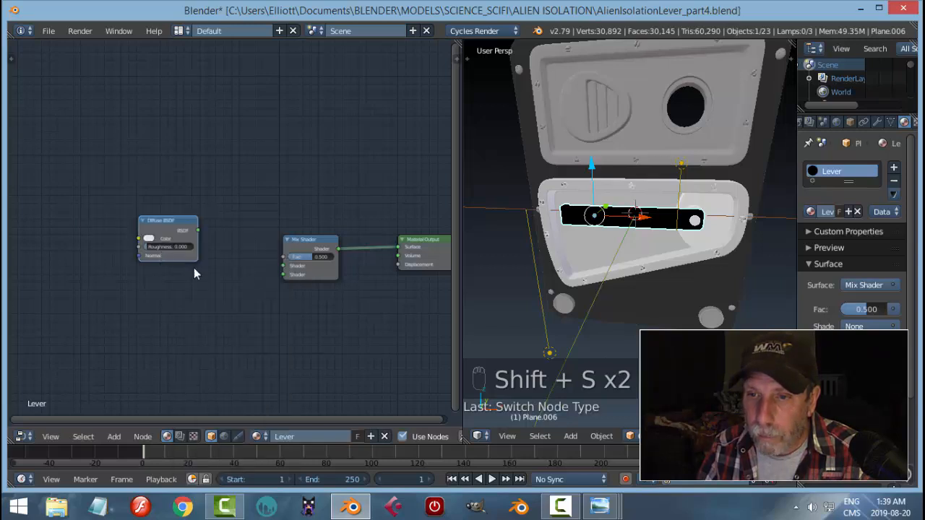
- Duplicate the Lever material's Diffuse BSDF node, place the copy below it, and switch the copy to a Glossy BSDF
{"action": "left_click_drag", "start_coordinate": [157, 224], "coordinate": [189, 213]}
{"action": "key", "text": "shift+d"}
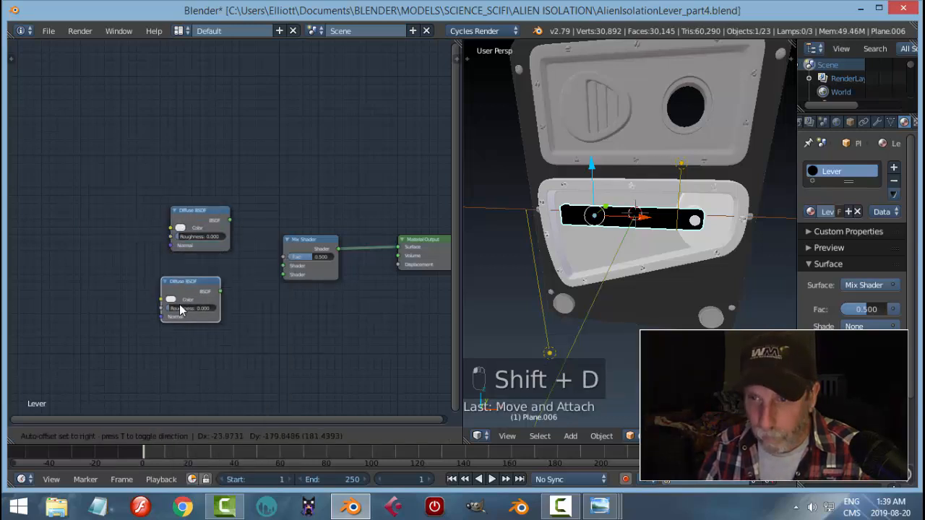
{"action": "key", "text": "shift+s"}
{"action": "key", "text": "shift+s"}
{"action": "mouse_move", "coordinate": [180, 318]}
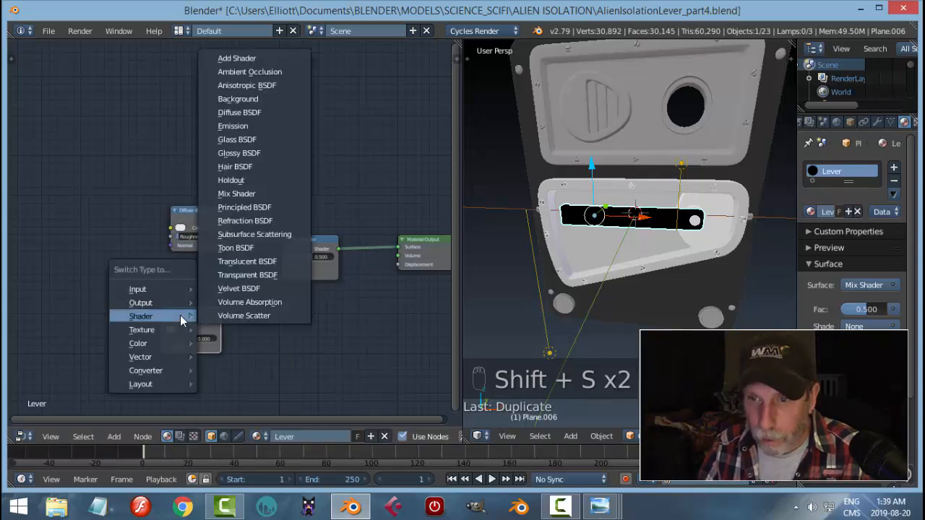
{"action": "left_click", "coordinate": [239, 152]}
- Link the Diffuse BSDF and Glossy BSDF to the Mix Shader's first and second shader inputs, and move both nodes closer to it
{"action": "scroll", "coordinate": [246, 349], "scroll_direction": "up", "scroll_amount": 3}
{"action": "left_click_drag", "start_coordinate": [214, 216], "coordinate": [302, 280]}
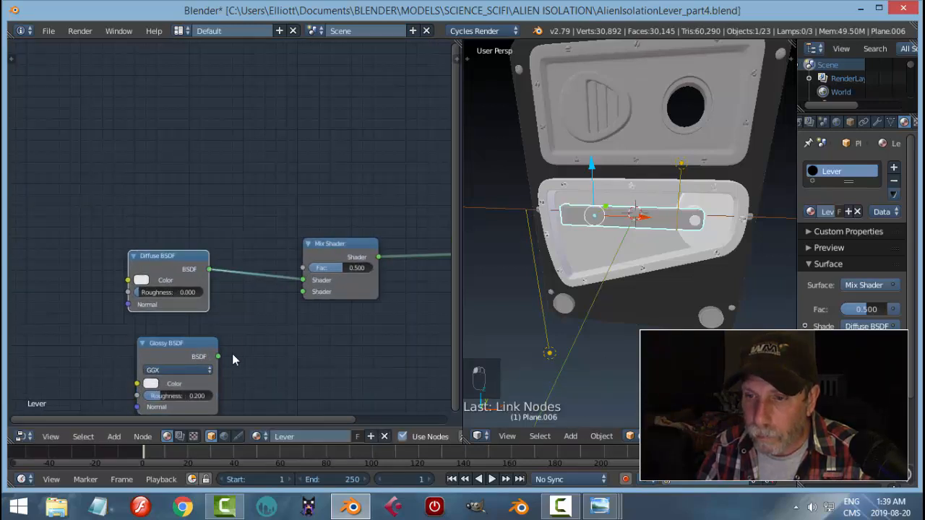
{"action": "left_click_drag", "start_coordinate": [219, 355], "coordinate": [299, 298]}
{"action": "left_click_drag", "start_coordinate": [195, 358], "coordinate": [224, 355]}
{"action": "left_click_drag", "start_coordinate": [178, 258], "coordinate": [225, 266]}
- Check the LeverMaterial.jpg reference in Windows Photo Viewer, return to Blender, and set the Glossy BSDF distribution to Beckmann
{"action": "mouse_move", "coordinate": [599, 507]}
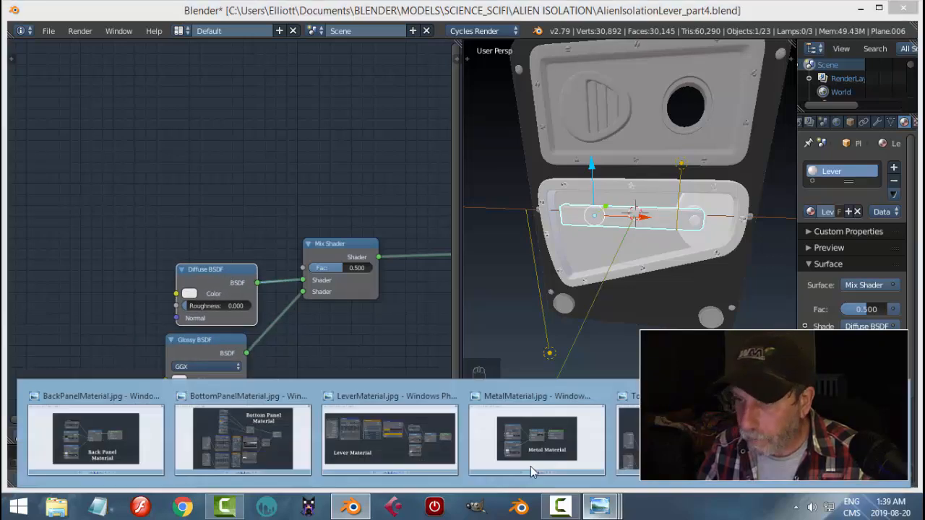
{"action": "left_click", "coordinate": [397, 443]}
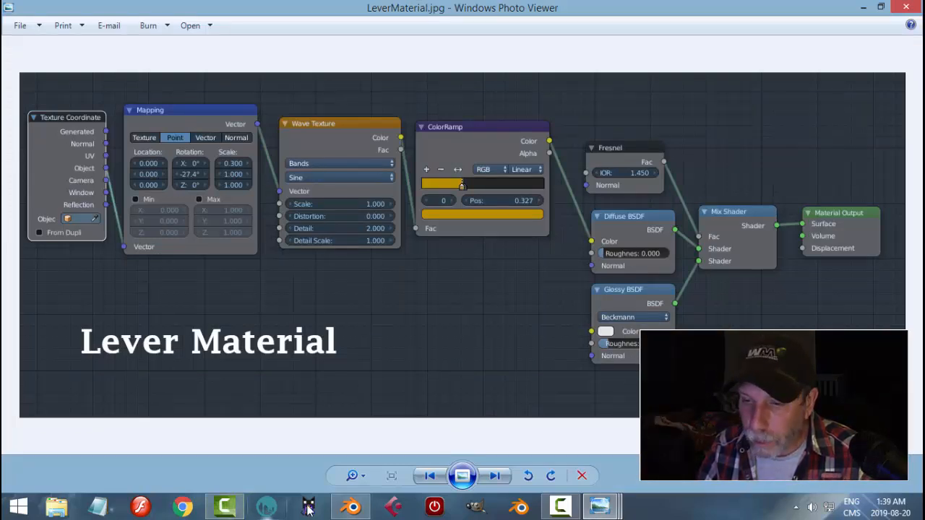
{"action": "left_click", "coordinate": [352, 508]}
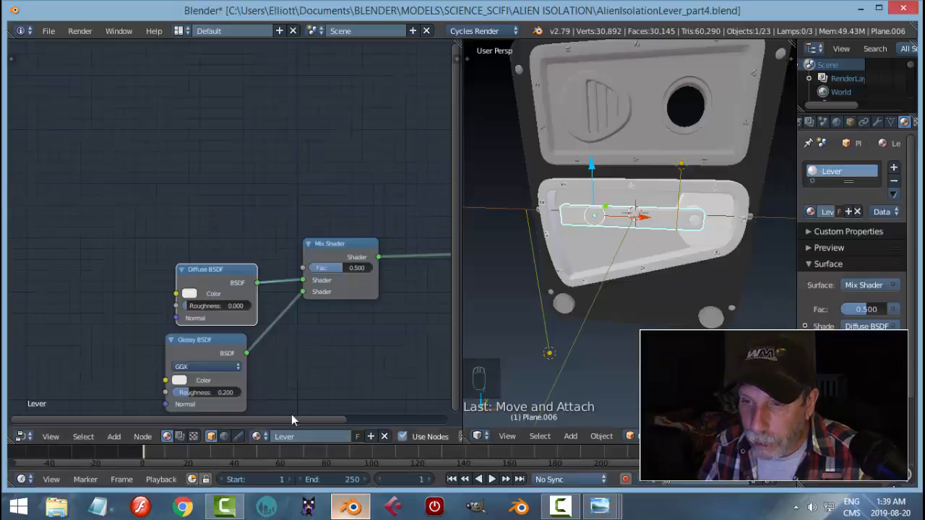
{"action": "middle_click_drag", "start_coordinate": [251, 376], "coordinate": [276, 337]}
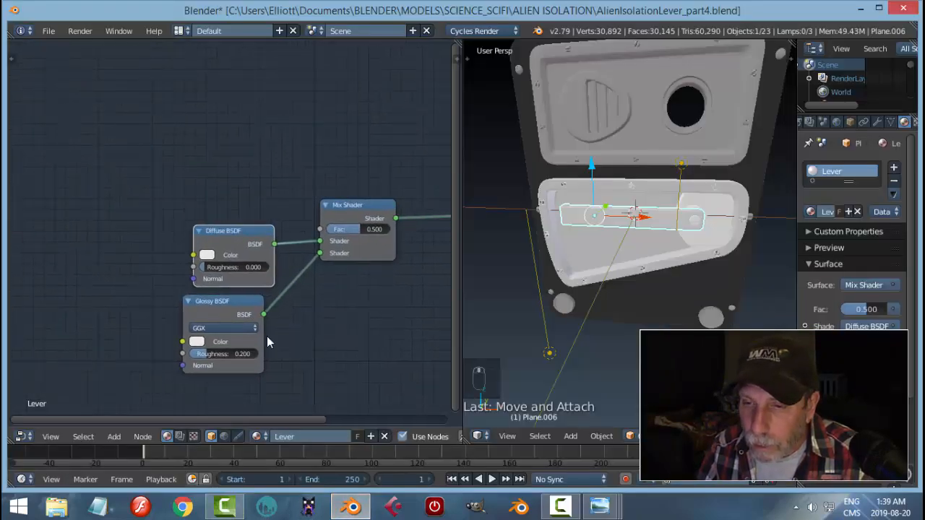
{"action": "left_click", "coordinate": [221, 329]}
{"action": "left_click", "coordinate": [220, 305]}
{"action": "left_click_drag", "start_coordinate": [216, 303], "coordinate": [236, 306]}
- Duplicate the Diffuse BSDF above the shaders, switch the copy to a Fresnel node, and link it to the Mix Shader's Fac input
{"action": "left_click", "coordinate": [235, 231]}
{"action": "key", "text": "shift+d"}
{"action": "left_click", "coordinate": [209, 109]}
{"action": "key", "text": "shift+s"}
{"action": "key", "text": "shift+s"}
{"action": "mouse_move", "coordinate": [209, 109]}
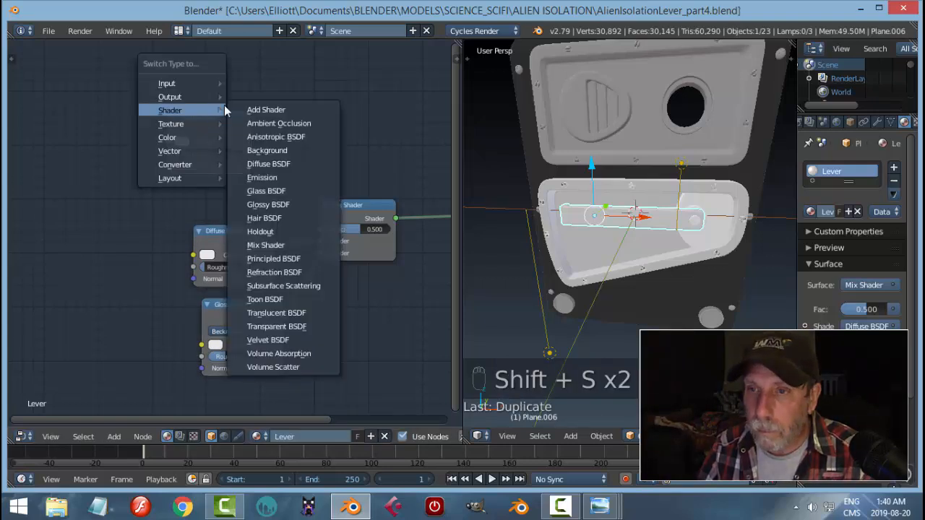
{"action": "mouse_move", "coordinate": [182, 82]}
{"action": "left_click", "coordinate": [253, 109]}
{"action": "left_click_drag", "start_coordinate": [245, 131], "coordinate": [320, 229]}
- Hide every object except the lever and show it in rendered viewport shading
{"action": "scroll", "coordinate": [670, 296], "scroll_direction": "up", "scroll_amount": 1}
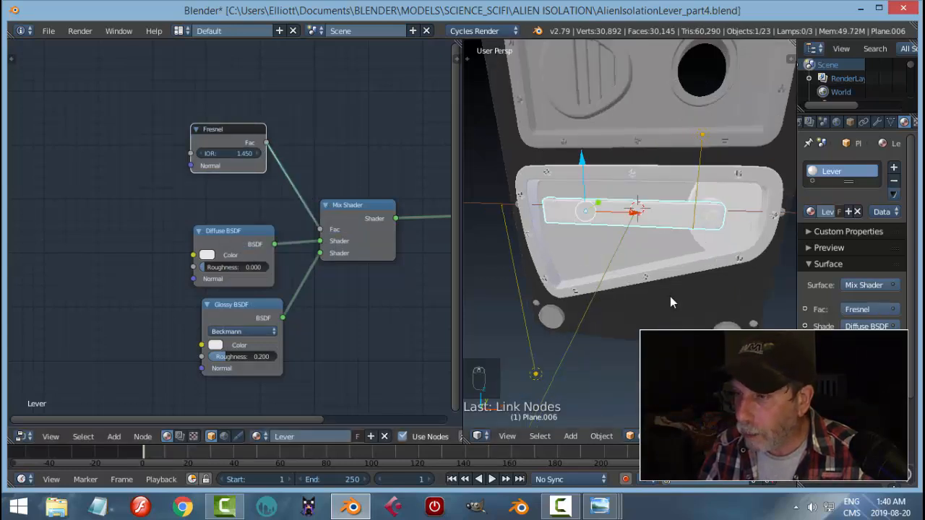
{"action": "key", "text": "shift+h"}
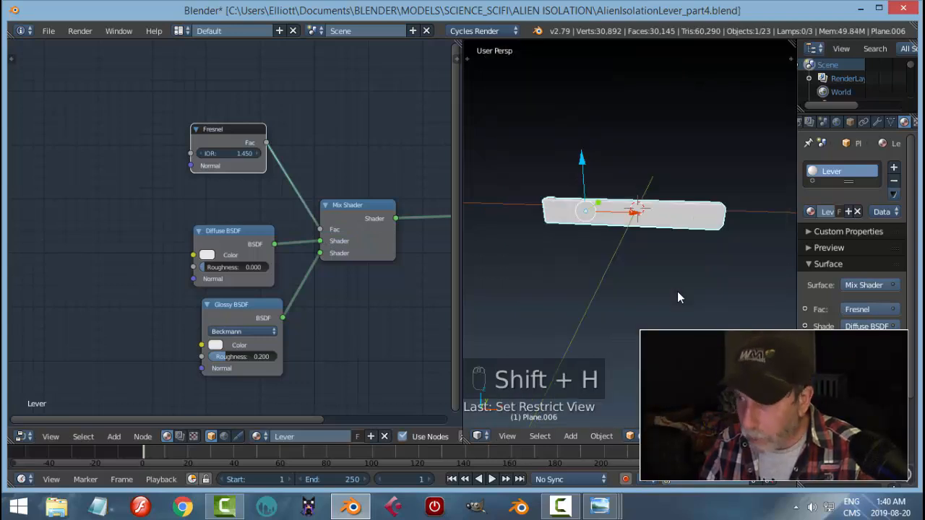
{"action": "key", "text": "shift+z"}
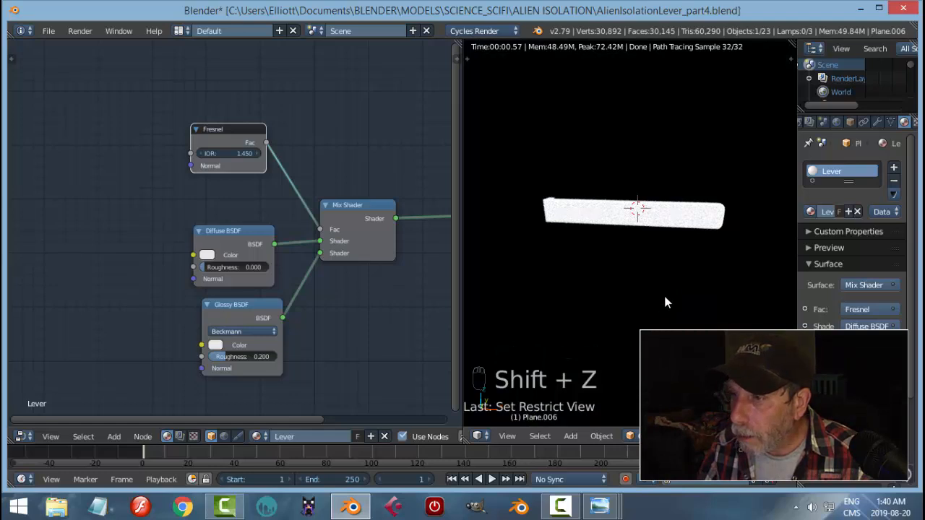
{"action": "middle_click_drag", "start_coordinate": [662, 297], "coordinate": [662, 306]}
{"action": "scroll", "coordinate": [289, 319], "scroll_direction": "down", "scroll_amount": 1}
- Duplicate the Diffuse BSDF well ahead of the shader nodes and switch the copy to a Wave Texture
{"action": "middle_click_drag", "start_coordinate": [282, 320], "coordinate": [338, 303]}
{"action": "scroll", "coordinate": [275, 318], "scroll_direction": "up", "scroll_amount": 1}
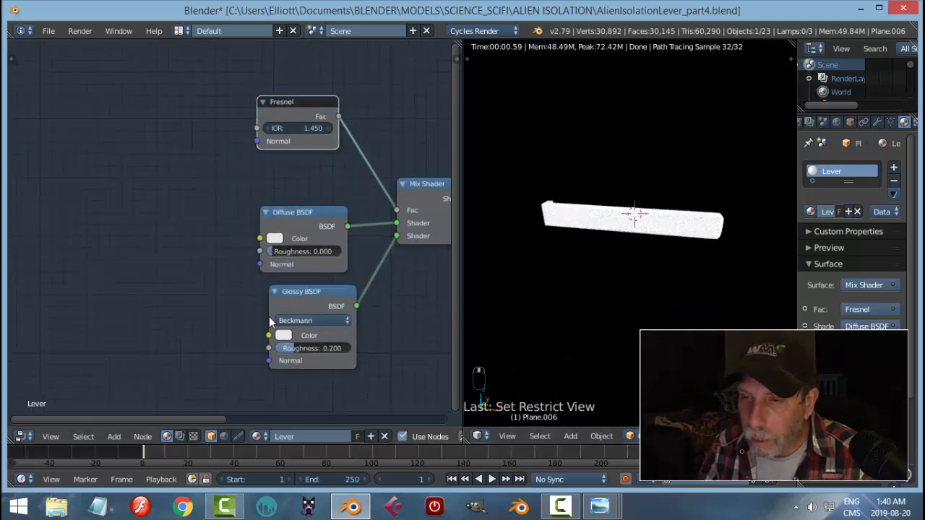
{"action": "middle_click_drag", "start_coordinate": [258, 322], "coordinate": [289, 321]}
{"action": "scroll", "coordinate": [349, 318], "scroll_direction": "down", "scroll_amount": 1}
{"action": "mouse_move", "coordinate": [354, 312]}
{"action": "middle_mouse_down"}
{"action": "mouse_move", "coordinate": [348, 324]}
{"action": "mouse_move", "coordinate": [370, 316]}
{"action": "middle_mouse_up"}
{"action": "right_click", "coordinate": [338, 221]}
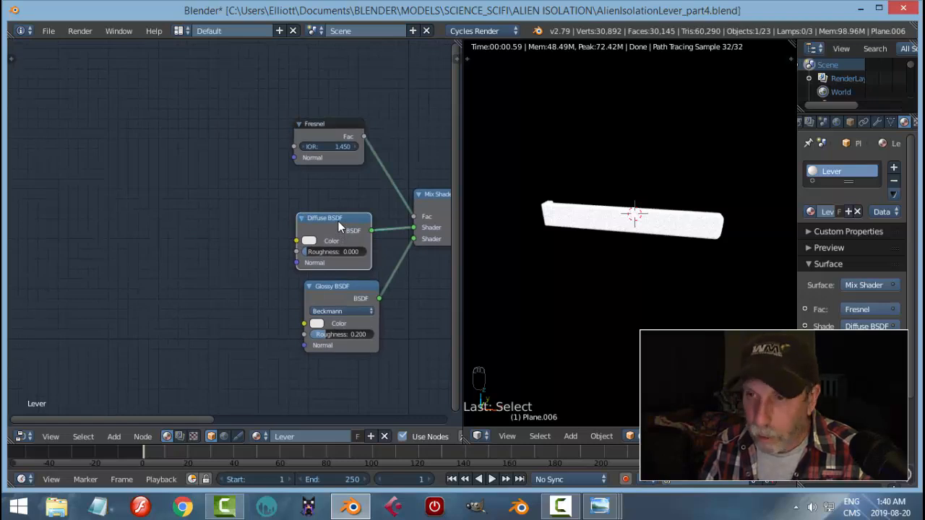
{"action": "key", "text": "shift+d"}
{"action": "left_click", "coordinate": [93, 221]}
{"action": "scroll", "coordinate": [138, 268], "scroll_direction": "down", "scroll_amount": 1}
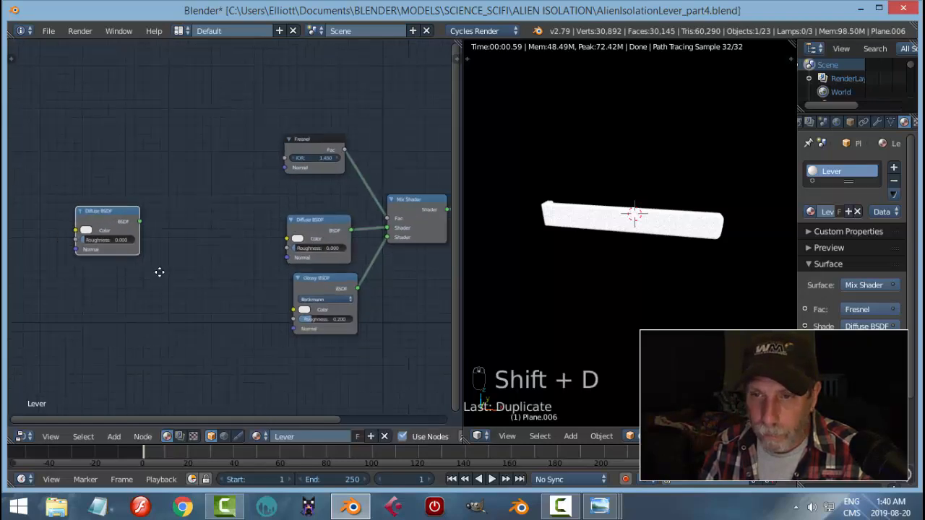
{"action": "middle_click_drag", "start_coordinate": [138, 269], "coordinate": [183, 272]}
{"action": "key", "text": "shift+s"}
{"action": "key", "text": "shift+s"}
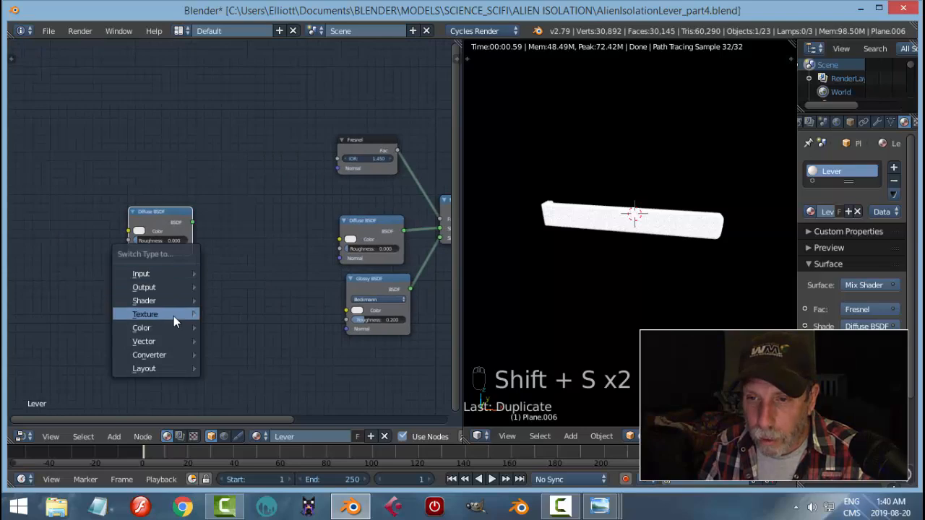
{"action": "mouse_move", "coordinate": [173, 316]}
{"action": "left_click", "coordinate": [239, 316]}
{"action": "left_click_drag", "start_coordinate": [137, 199], "coordinate": [128, 192]}
- Duplicate the Wave Texture node, place the copy between it and the Diffuse BSDF, and switch the copy to a ColorRamp
{"action": "mouse_move", "coordinate": [599, 505]}
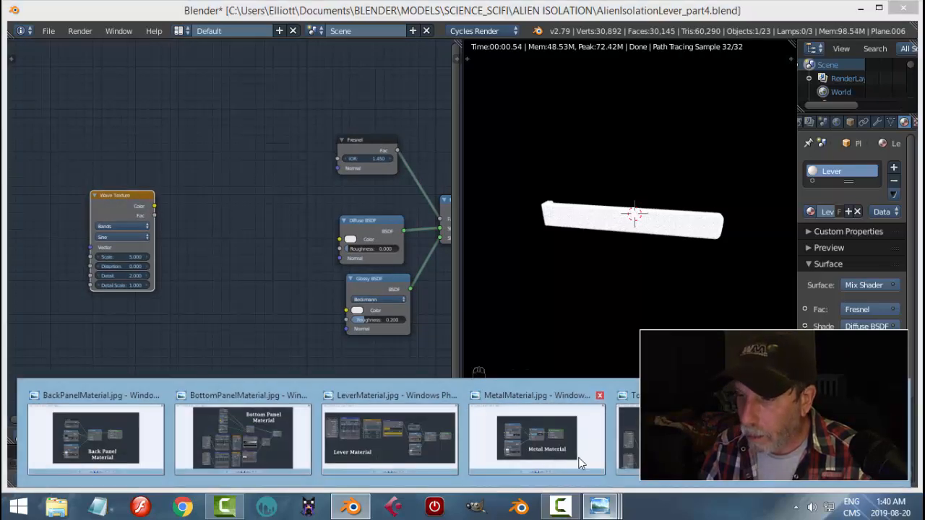
{"action": "mouse_move", "coordinate": [373, 441]}
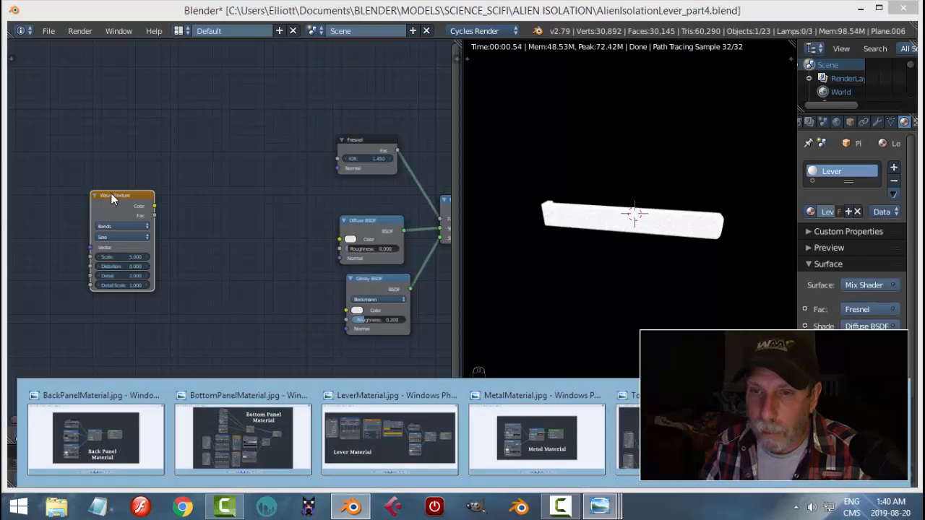
{"action": "left_click_drag", "start_coordinate": [111, 192], "coordinate": [75, 191]}
{"action": "key", "text": "shift+d"}
{"action": "left_click", "coordinate": [177, 188]}
{"action": "key", "text": "shift+s"}
{"action": "key", "text": "shift+s"}
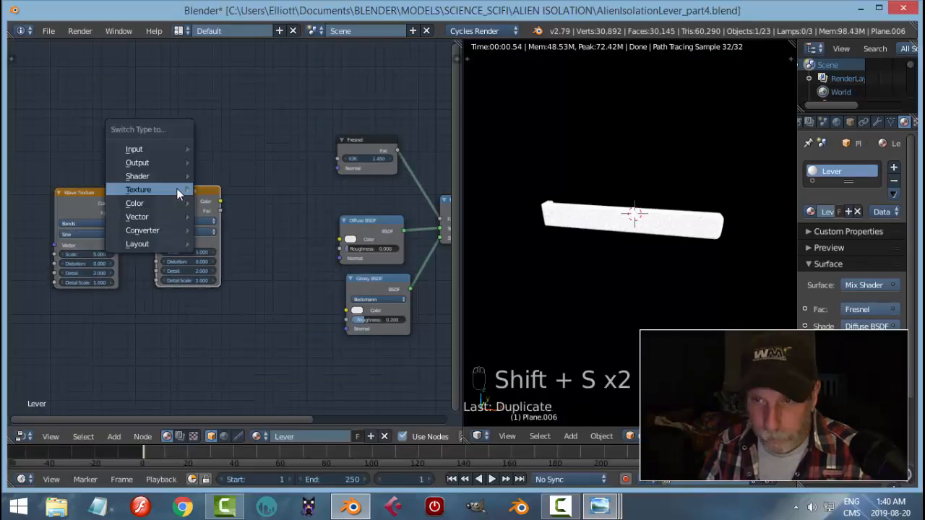
{"action": "mouse_move", "coordinate": [157, 229]}
{"action": "left_click", "coordinate": [215, 243]}
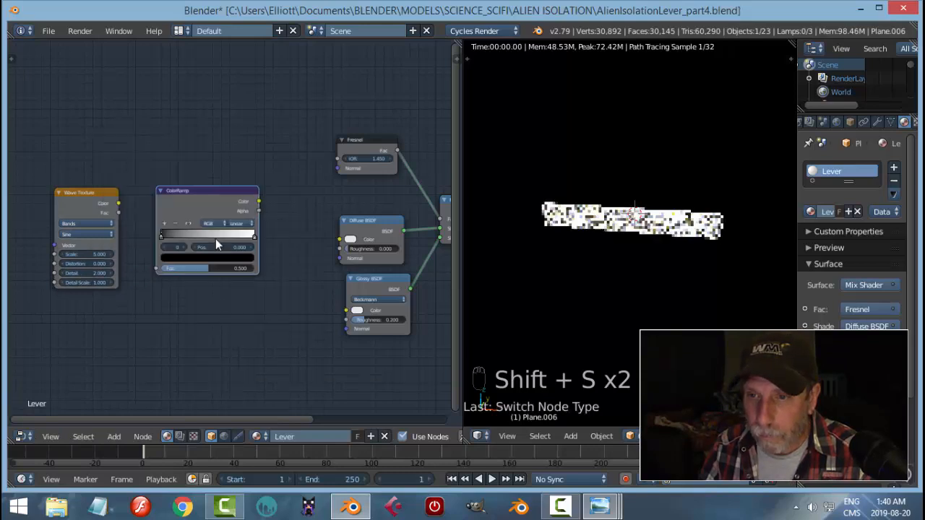
- Link the Wave Texture's Color to the ColorRamp's Fac, and the ColorRamp's Color to the Diffuse BSDF's Color
{"action": "left_click_drag", "start_coordinate": [118, 203], "coordinate": [155, 269]}
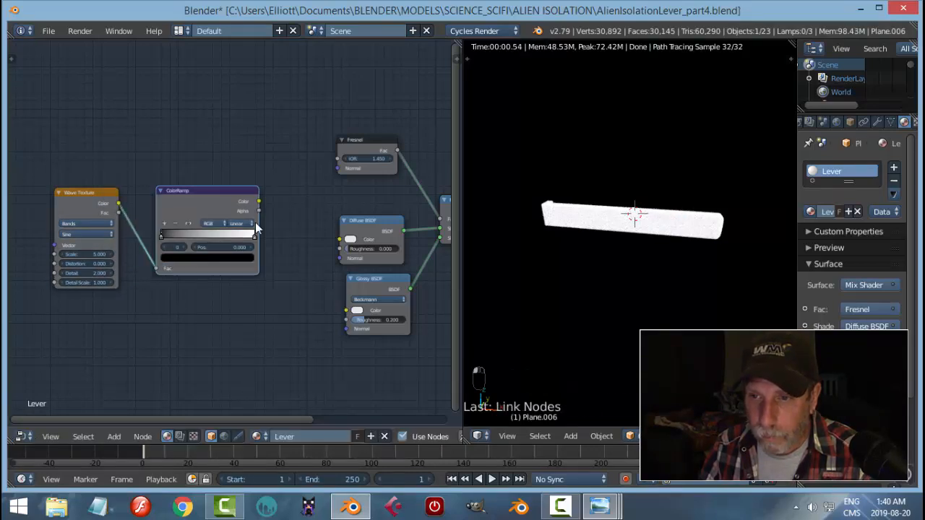
{"action": "mouse_move", "coordinate": [259, 201]}
{"action": "left_mouse_down"}
{"action": "mouse_move", "coordinate": [320, 242]}
{"action": "mouse_move", "coordinate": [340, 239]}
{"action": "left_mouse_up"}
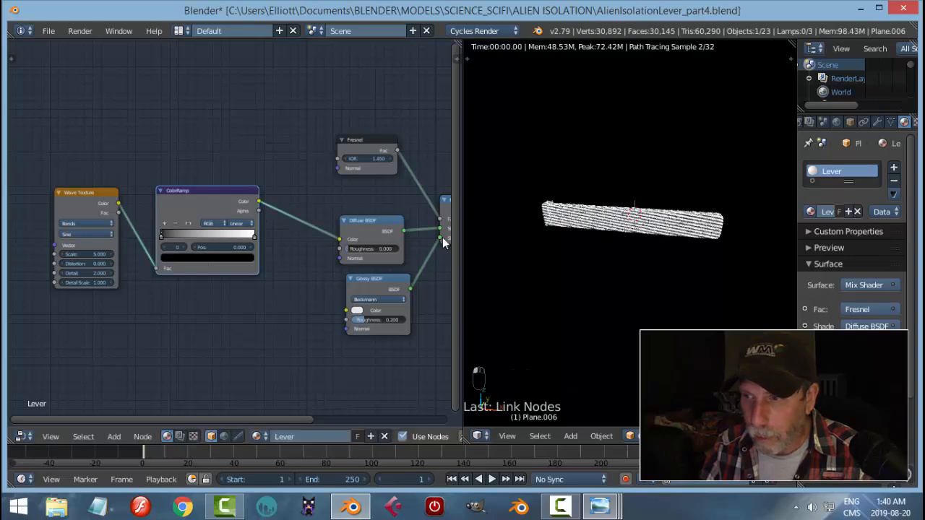
{"action": "scroll", "coordinate": [662, 276], "scroll_direction": "up", "scroll_amount": 4}
{"action": "scroll", "coordinate": [662, 276], "scroll_direction": "down", "scroll_amount": 3}
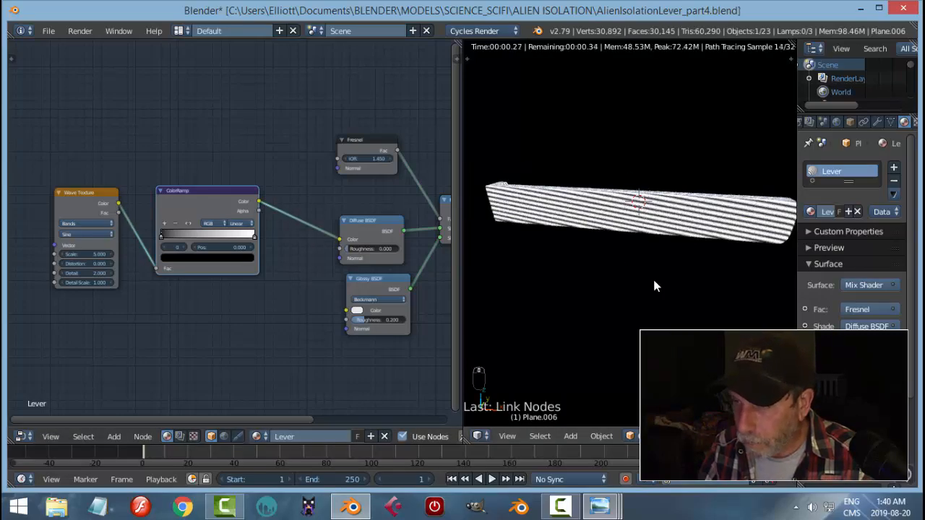
{"action": "middle_click_drag", "start_coordinate": [637, 284], "coordinate": [677, 293]}
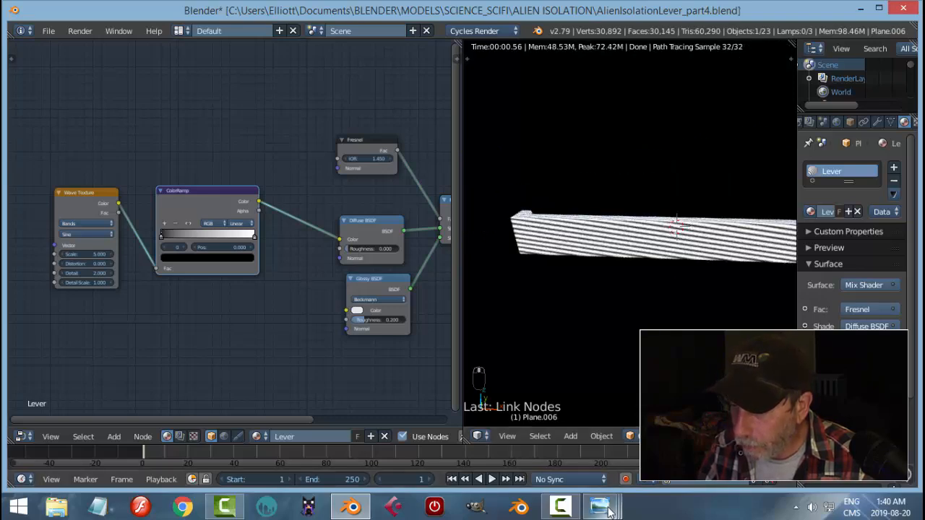
- Examine the lever's striping in Alien Isolation Lever.png in Windows Photo Viewer, and return to Blender
{"action": "mouse_move", "coordinate": [600, 508]}
{"action": "mouse_move", "coordinate": [375, 438]}
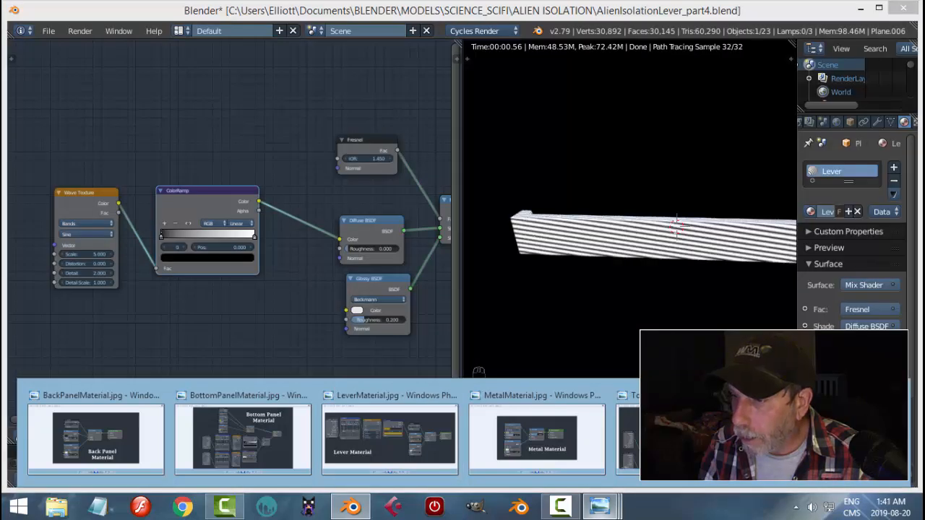
{"action": "left_click", "coordinate": [830, 434]}
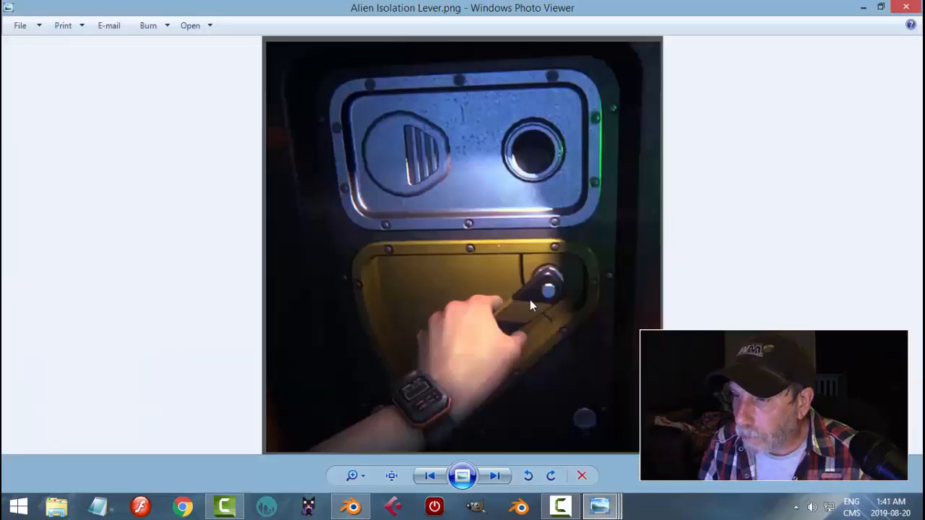
{"action": "left_click", "coordinate": [352, 507]}
- Add linked Texture Coordinate and Mapping nodes ahead of the Wave Texture node
{"action": "scroll", "coordinate": [157, 284], "scroll_direction": "up", "scroll_amount": 3}
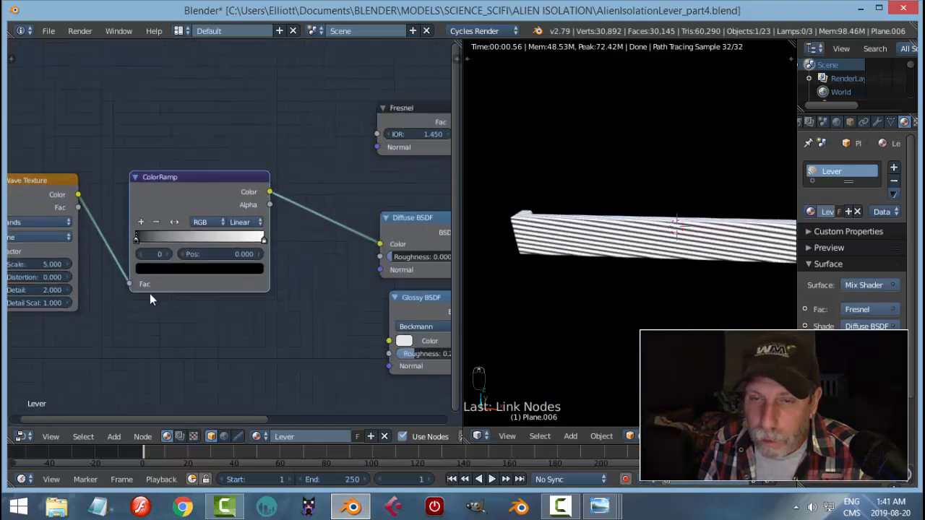
{"action": "scroll", "coordinate": [152, 297], "scroll_direction": "down", "scroll_amount": 3}
{"action": "scroll", "coordinate": [192, 289], "scroll_direction": "up", "scroll_amount": 1}
{"action": "left_click", "coordinate": [160, 204]}
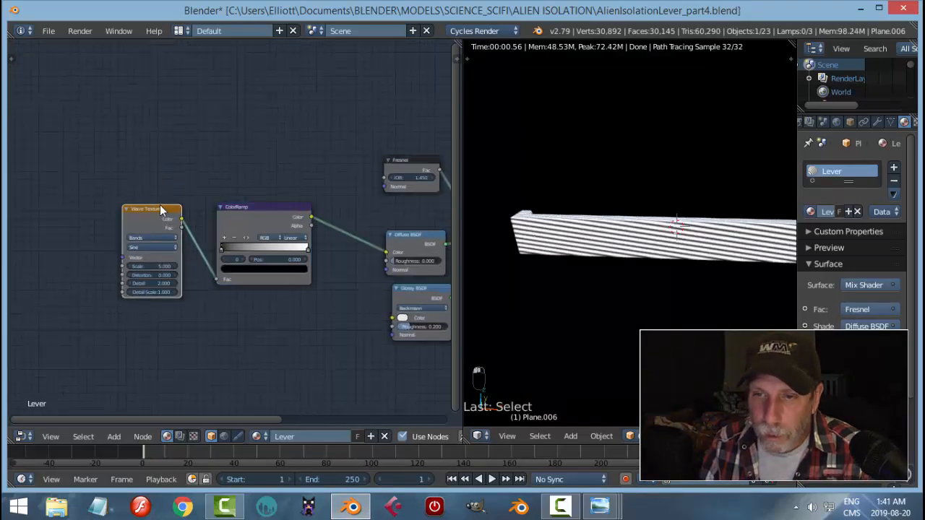
{"action": "key", "text": "ctrl+t"}
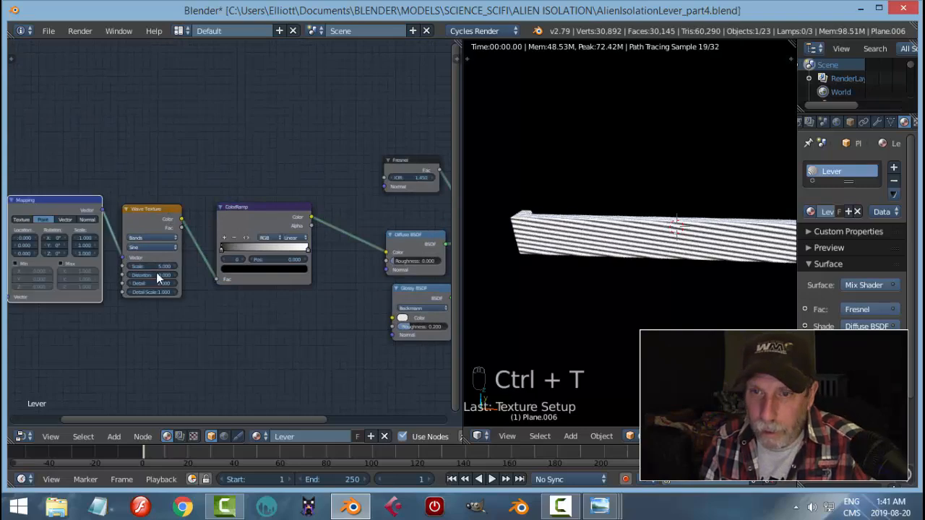
{"action": "scroll", "coordinate": [136, 300], "scroll_direction": "down", "scroll_amount": 3}
{"action": "scroll", "coordinate": [217, 302], "scroll_direction": "up", "scroll_amount": 2}
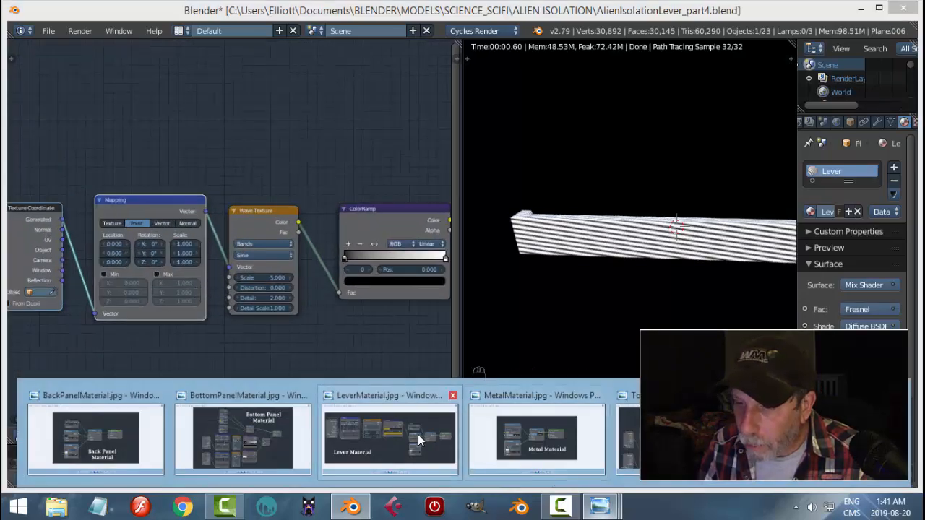
- Cut the Generated link to the Mapping node and connect the Texture Coordinate's Object output to its Vector input instead
{"action": "mouse_move", "coordinate": [419, 439]}
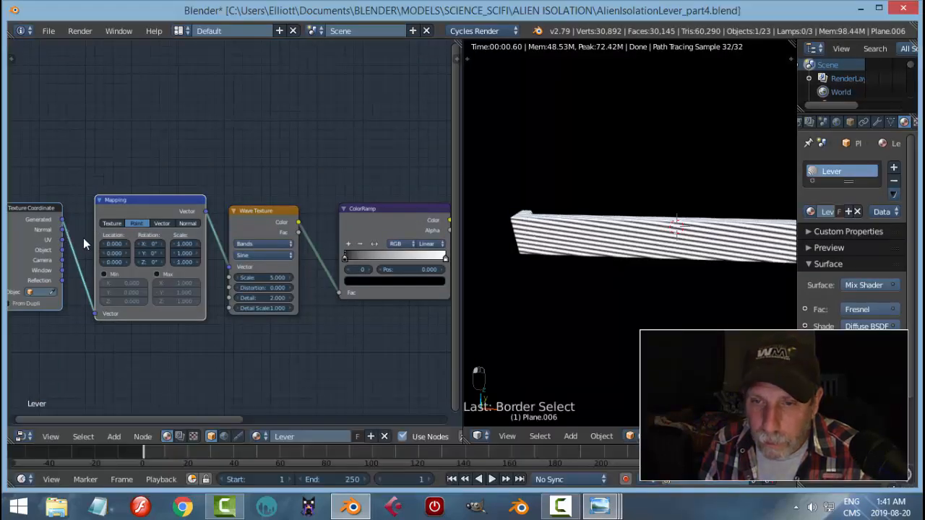
{"action": "scroll", "coordinate": [86, 245], "scroll_direction": "up", "scroll_amount": 1}
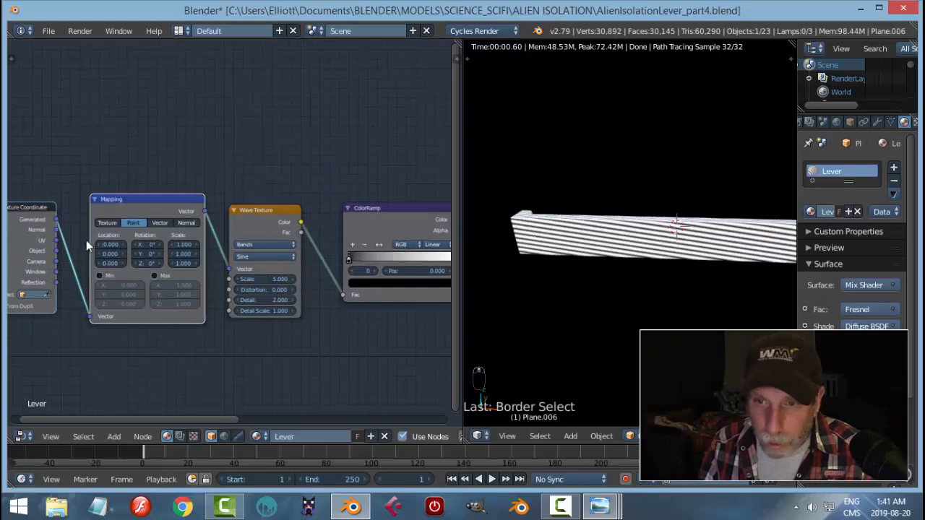
{"action": "right_click_drag", "start_coordinate": [80, 258], "coordinate": [56, 271], "text": "ctrl"}
{"action": "left_click_drag", "start_coordinate": [57, 251], "coordinate": [90, 317]}
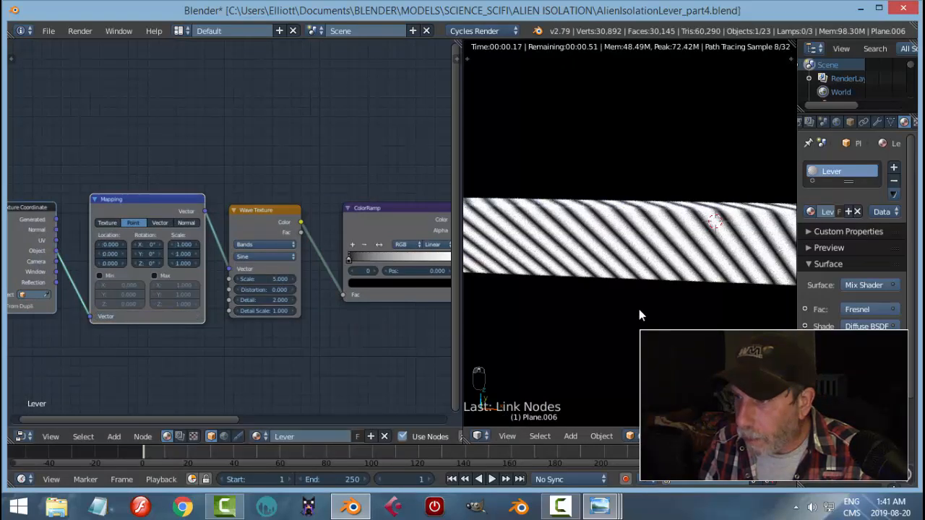
- Set the Mapping node's X scale to 1.4 and bring up the reference image previews for comparison
{"action": "scroll", "coordinate": [176, 286], "scroll_direction": "up", "scroll_amount": 2}
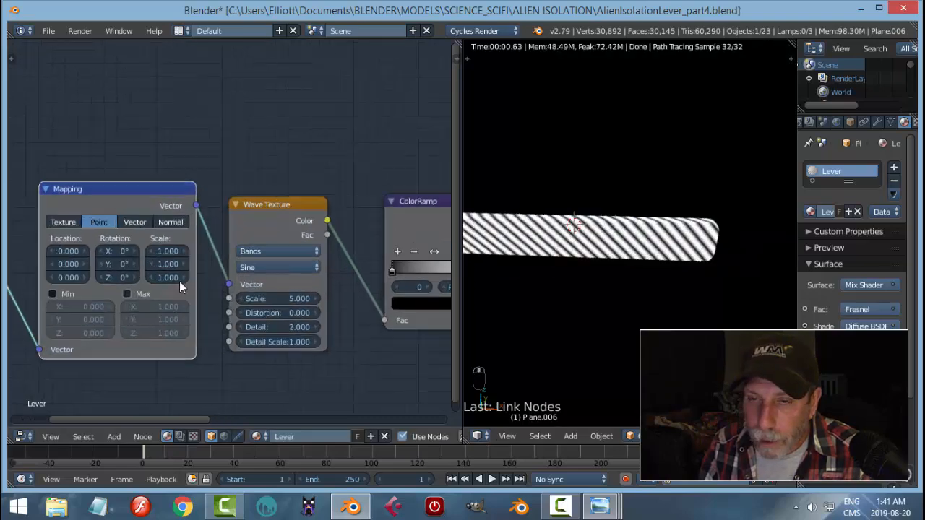
{"action": "mouse_move", "coordinate": [166, 253]}
{"action": "left_mouse_down"}
{"action": "mouse_move", "coordinate": [224, 253]}
{"action": "mouse_move", "coordinate": [181, 253]}
{"action": "left_mouse_up"}
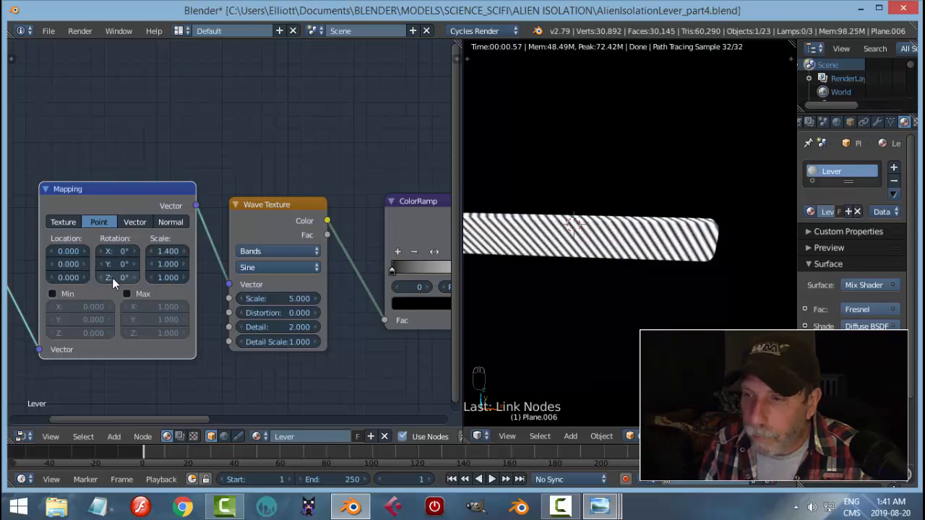
{"action": "mouse_move", "coordinate": [563, 496]}
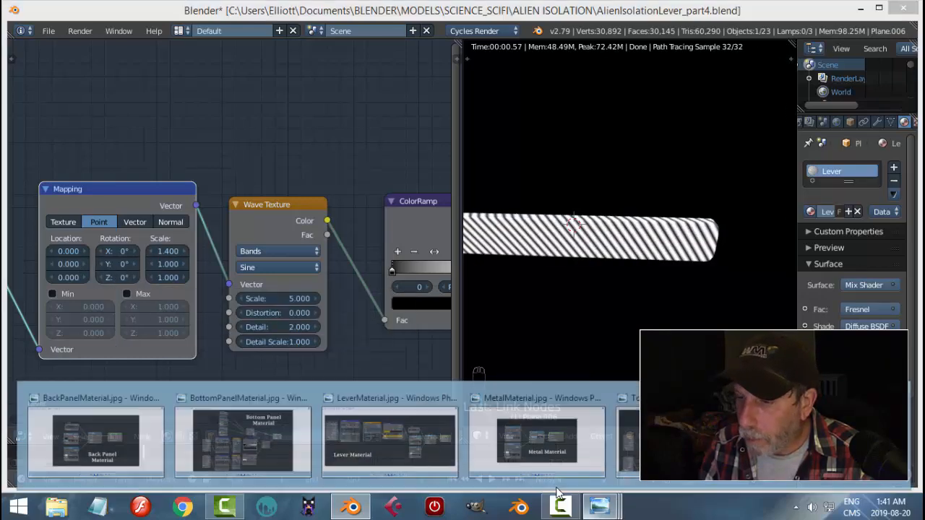
- Set the Mapping node's Y rotation to 2.6° and tighten the ColorRamp's black-to-white transition, with the white stop at 0.309
{"action": "mouse_move", "coordinate": [412, 459]}
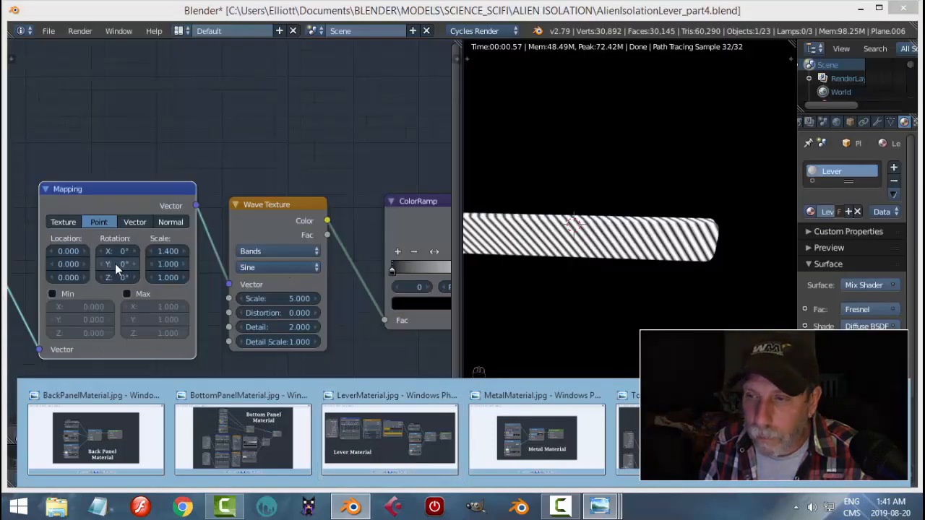
{"action": "left_click_drag", "start_coordinate": [115, 264], "coordinate": [131, 264]}
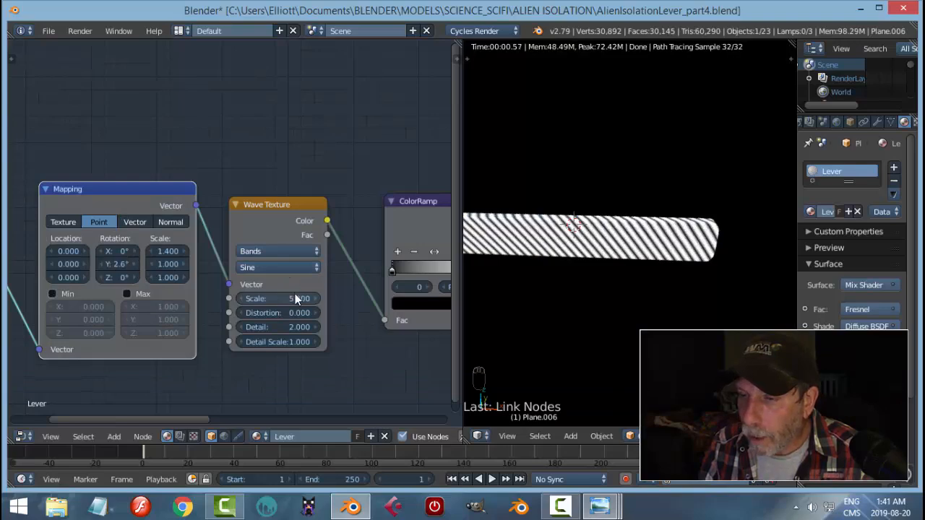
{"action": "scroll", "coordinate": [330, 294], "scroll_direction": "down", "scroll_amount": 1}
{"action": "middle_click_drag", "start_coordinate": [331, 294], "coordinate": [169, 308]}
{"action": "scroll", "coordinate": [244, 295], "scroll_direction": "up", "scroll_amount": 1}
{"action": "left_click_drag", "start_coordinate": [209, 287], "coordinate": [267, 291]}
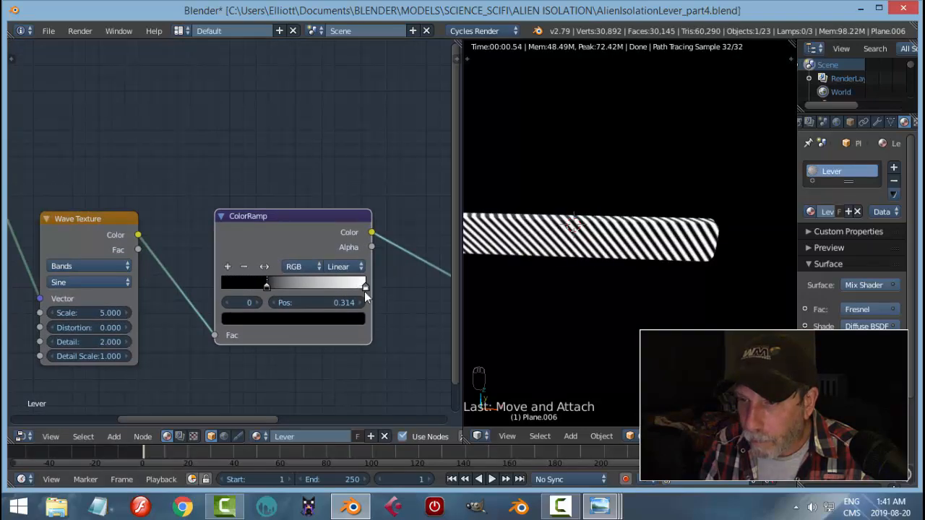
{"action": "left_click_drag", "start_coordinate": [364, 289], "coordinate": [243, 289]}
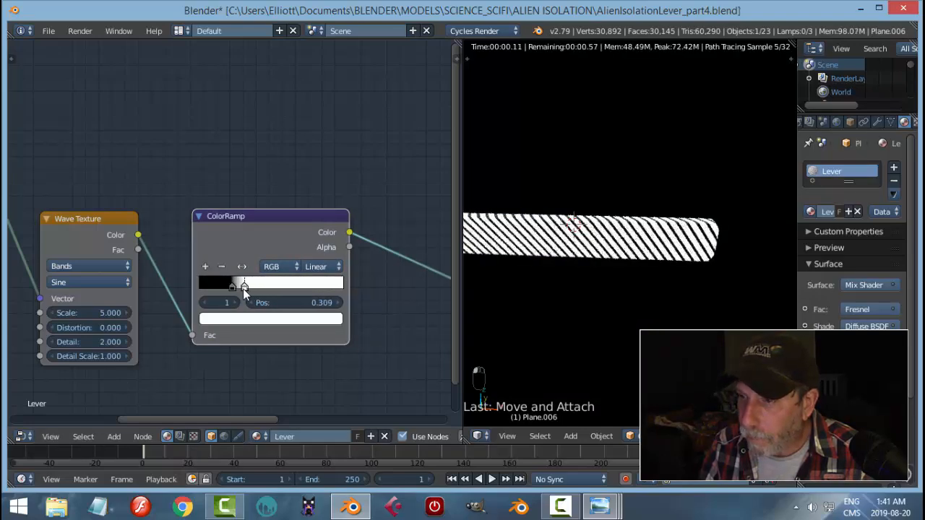
{"action": "scroll", "coordinate": [196, 305], "scroll_direction": "down", "scroll_amount": 3}
{"action": "middle_click_drag", "start_coordinate": [196, 305], "coordinate": [257, 261]}
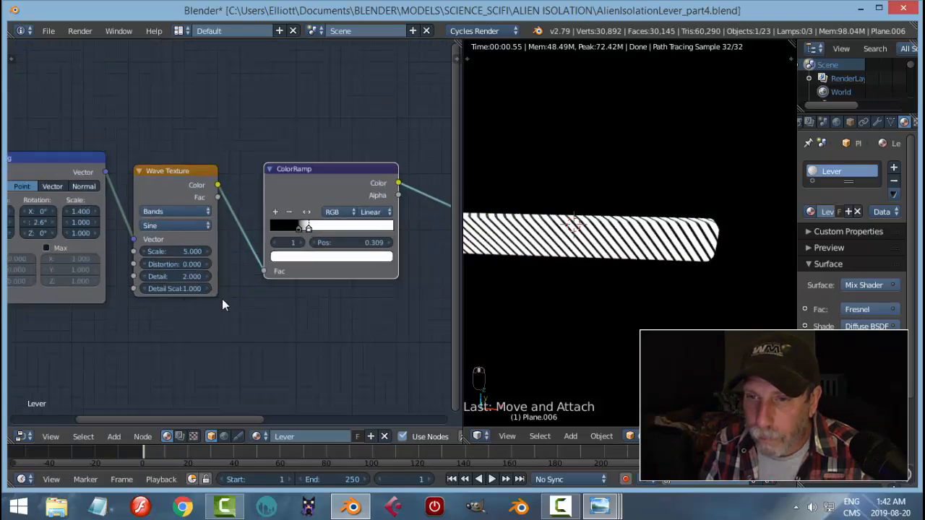
- Check the Mapping values in LeverMaterial.jpg in Windows Photo Viewer, and set the Mapping node's X scale to 0.3 back in Blender
{"action": "mouse_move", "coordinate": [599, 506]}
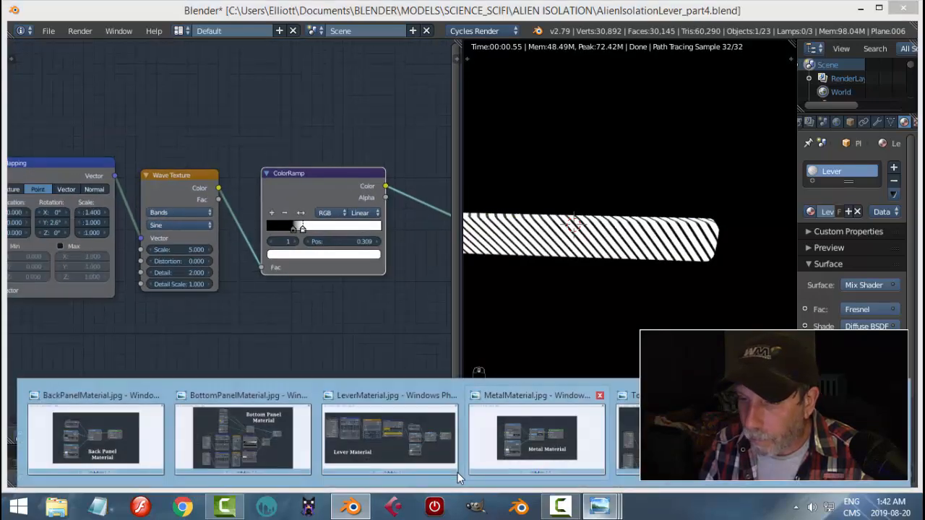
{"action": "left_click", "coordinate": [334, 437]}
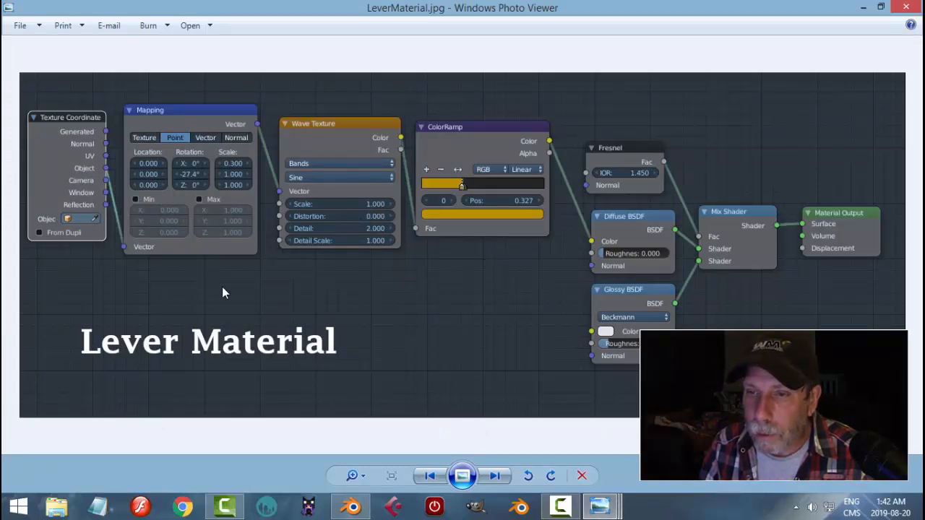
{"action": "left_click", "coordinate": [352, 506]}
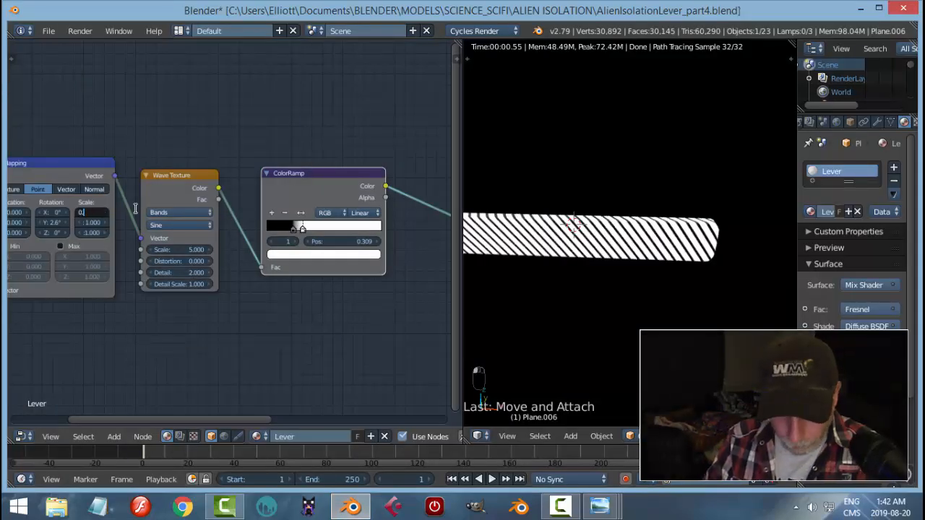
{"action": "key", "text": "Return"}
{"action": "scroll", "coordinate": [303, 300], "scroll_direction": "down", "scroll_amount": 1}
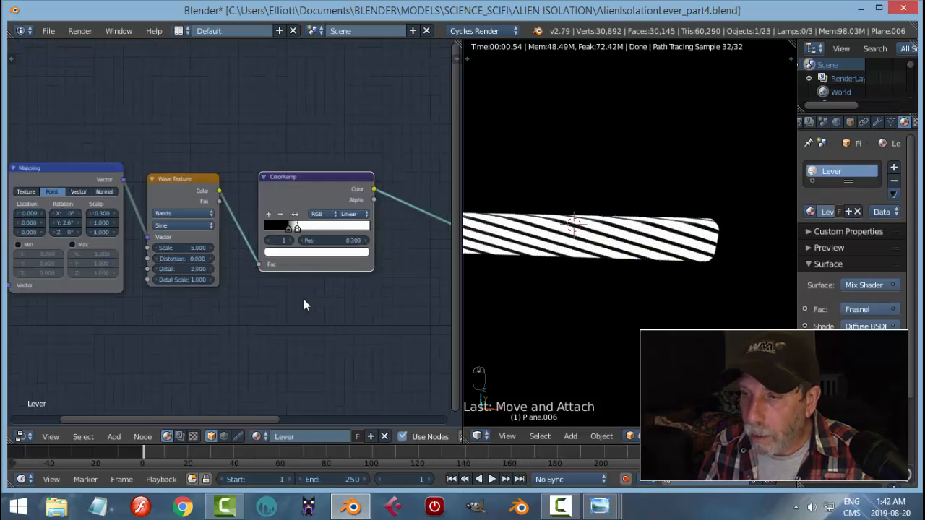
- Set the Mapping node's Y rotation to -26.1°, using the lever material reference as a guide for the stripe angle
{"action": "scroll", "coordinate": [270, 313], "scroll_direction": "down", "scroll_amount": 1}
{"action": "middle_click_drag", "start_coordinate": [307, 324], "coordinate": [389, 339]}
{"action": "scroll", "coordinate": [276, 338], "scroll_direction": "up", "scroll_amount": 2}
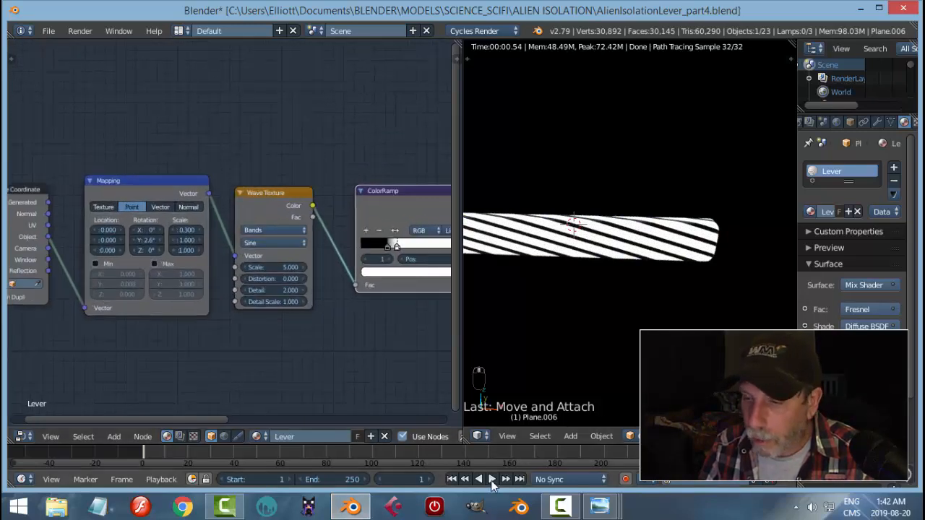
{"action": "left_click", "coordinate": [145, 238]}
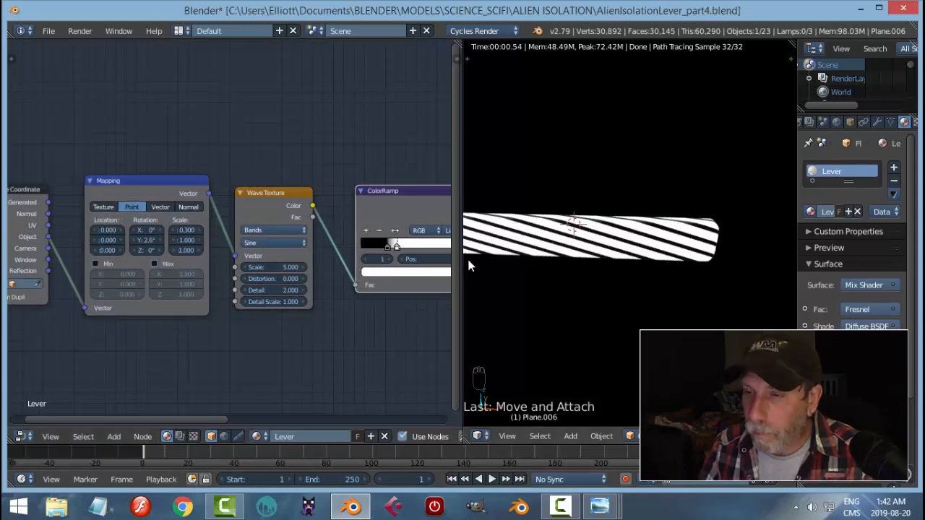
{"action": "scroll", "coordinate": [537, 286], "scroll_direction": "down", "scroll_amount": 1}
{"action": "middle_click_drag", "start_coordinate": [561, 288], "coordinate": [593, 294], "text": "shift"}
{"action": "mouse_move", "coordinate": [599, 506]}
{"action": "mouse_move", "coordinate": [393, 430]}
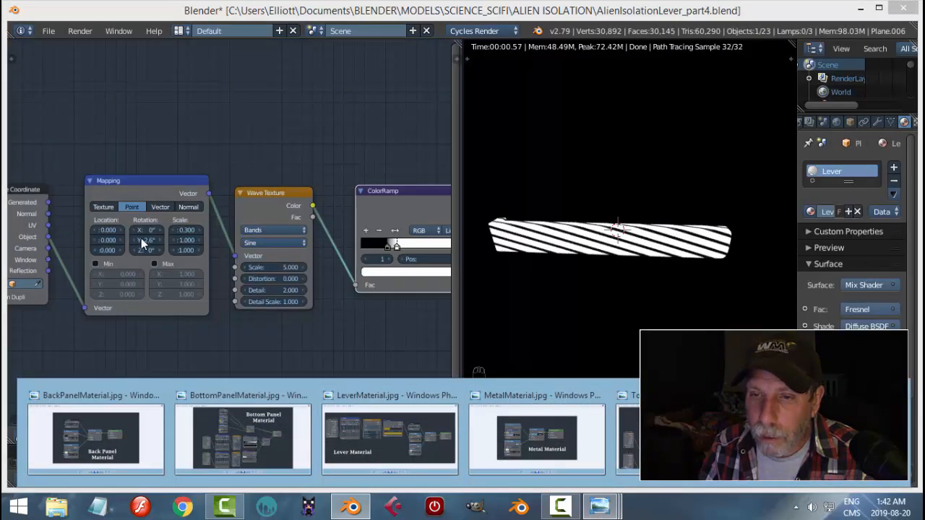
{"action": "left_click_drag", "start_coordinate": [141, 238], "coordinate": [120, 240]}
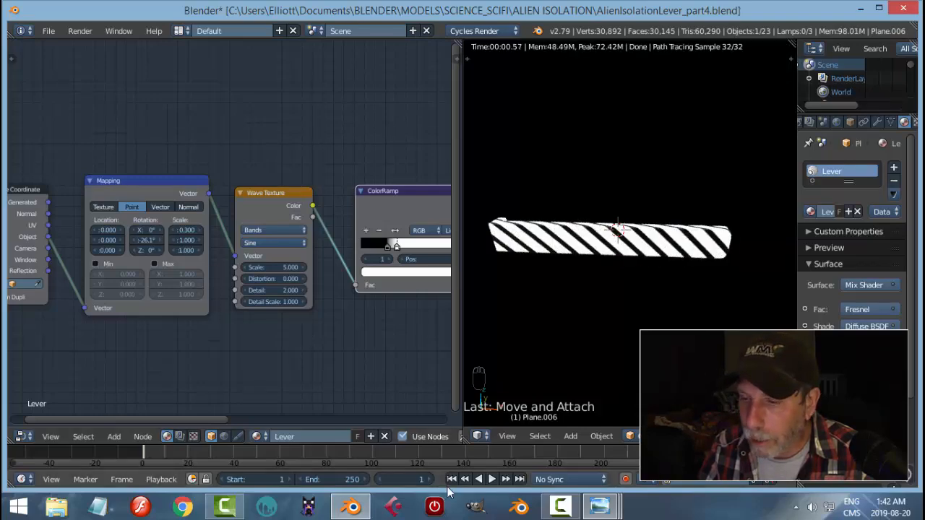
- Compare with the reference image previews and set the Wave Texture node's scale to 1
{"action": "mouse_move", "coordinate": [599, 507]}
{"action": "mouse_move", "coordinate": [437, 439]}
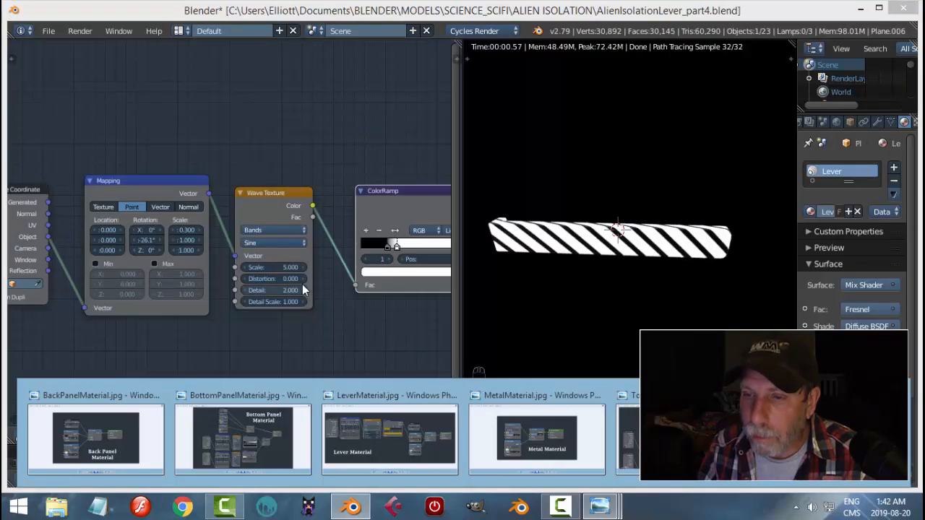
{"action": "left_click", "coordinate": [284, 272]}
{"action": "type", "text": "1"}
{"action": "key", "text": "Return"}
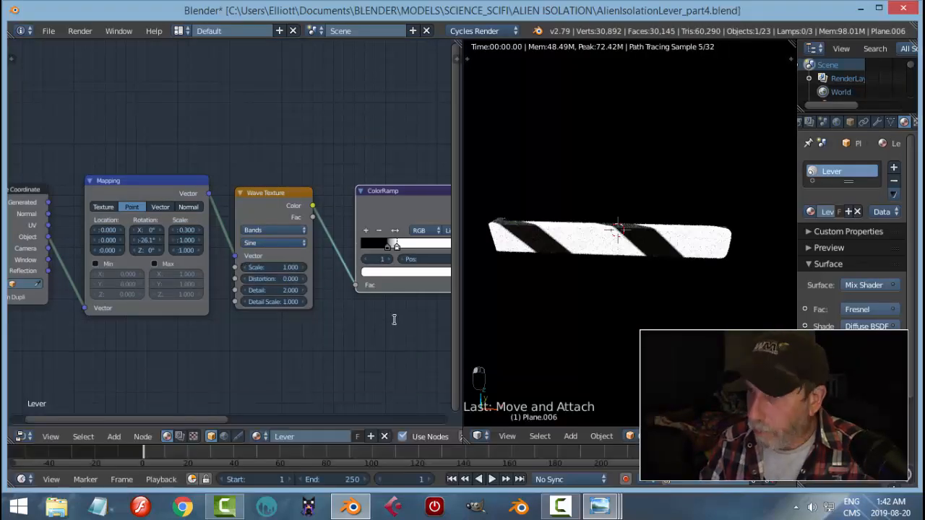
- Reposition the ColorRamp's black and white stops close together for sharp, balanced stripes, with the white stop at 0.355
{"action": "scroll", "coordinate": [657, 260], "scroll_direction": "up", "scroll_amount": 1}
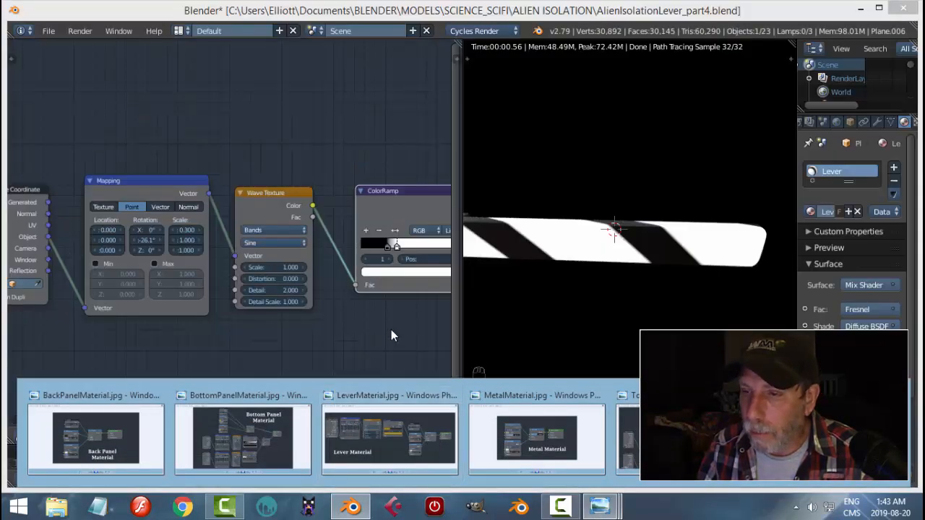
{"action": "scroll", "coordinate": [389, 330], "scroll_direction": "up", "scroll_amount": 2}
{"action": "middle_click_drag", "start_coordinate": [328, 325], "coordinate": [170, 322]}
{"action": "scroll", "coordinate": [279, 291], "scroll_direction": "up", "scroll_amount": 1}
{"action": "scroll", "coordinate": [279, 291], "scroll_direction": "up", "scroll_amount": 1}
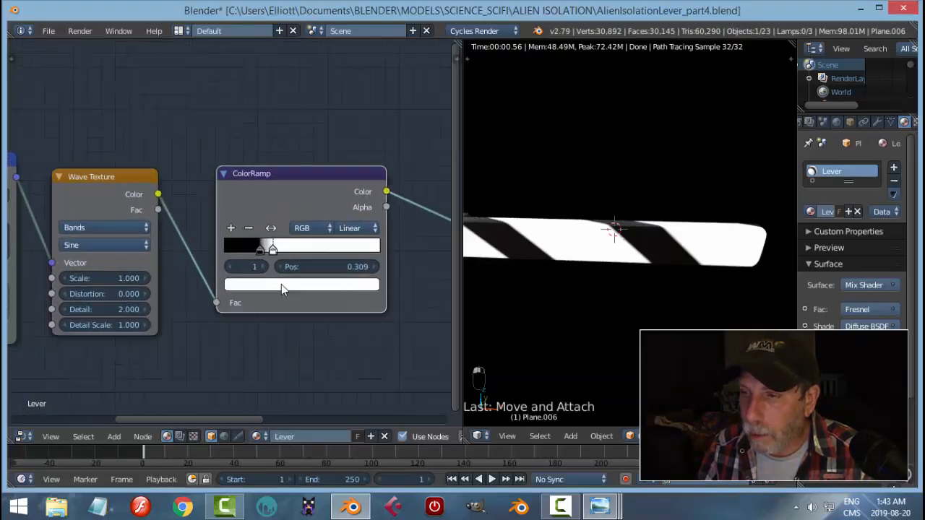
{"action": "left_click_drag", "start_coordinate": [280, 254], "coordinate": [298, 254]}
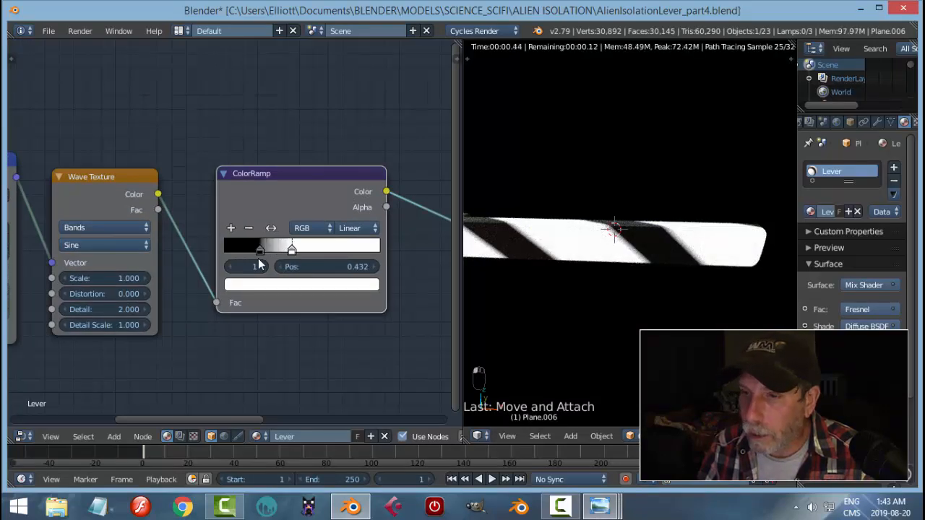
{"action": "key", "text": "g"}
{"action": "left_click", "coordinate": [280, 257]}
{"action": "left_click_drag", "start_coordinate": [288, 249], "coordinate": [310, 253]}
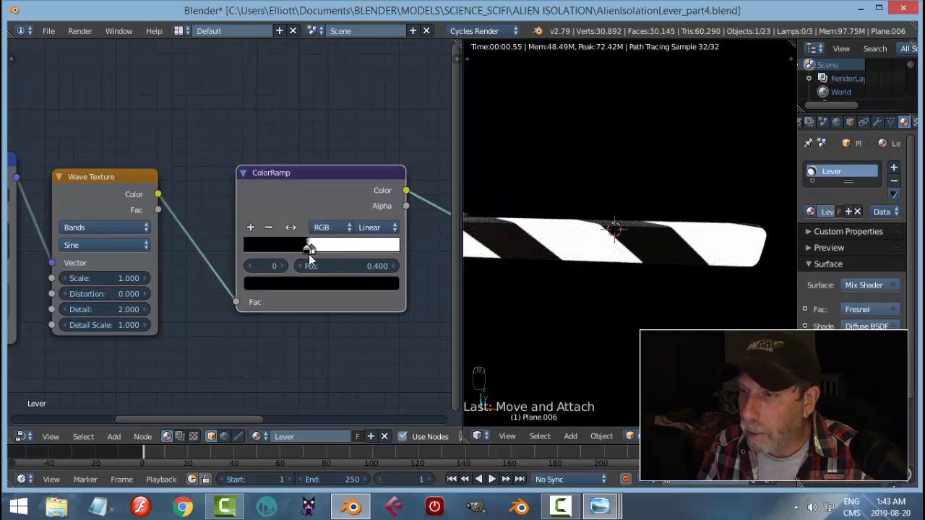
{"action": "mouse_move", "coordinate": [418, 416]}
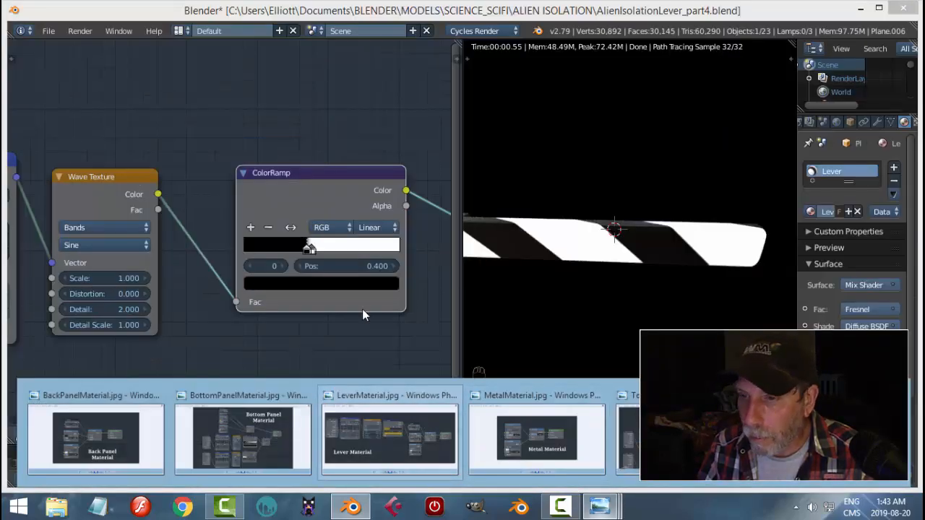
{"action": "left_click_drag", "start_coordinate": [305, 249], "coordinate": [298, 250]}
{"action": "left_click", "coordinate": [308, 250]}
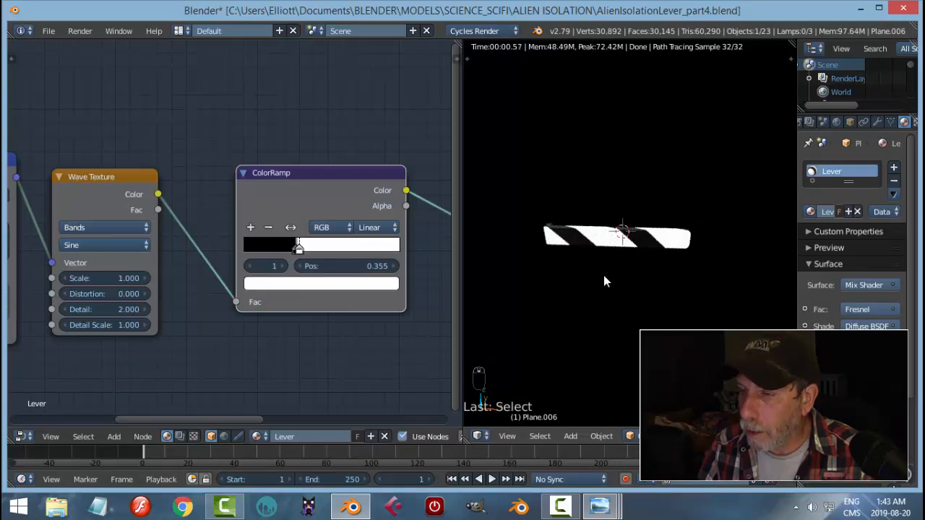
- Set the Mapping node's Y rotation to -27.5°, keeping its X scale at 0.3
{"action": "middle_click_drag", "start_coordinate": [127, 295], "coordinate": [203, 267]}
{"action": "scroll", "coordinate": [144, 245], "scroll_direction": "up", "scroll_amount": 1}
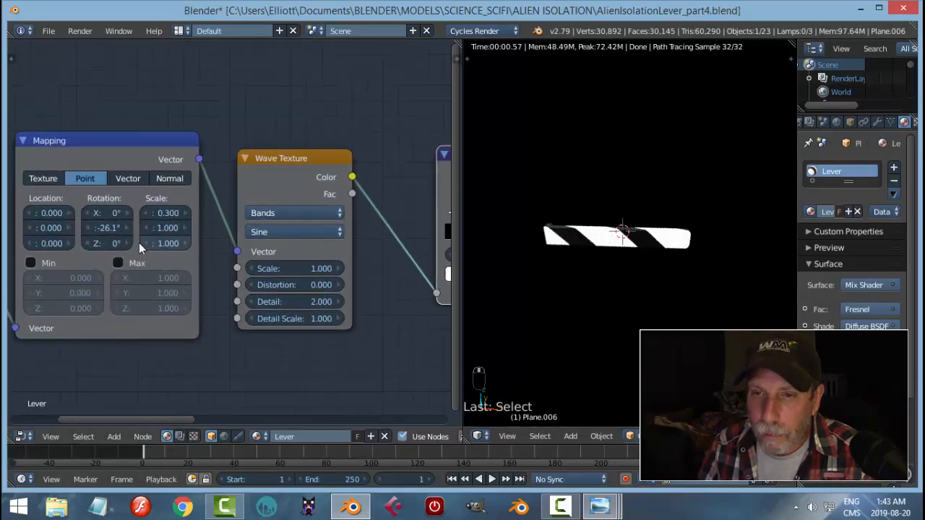
{"action": "left_click_drag", "start_coordinate": [101, 228], "coordinate": [92, 228]}
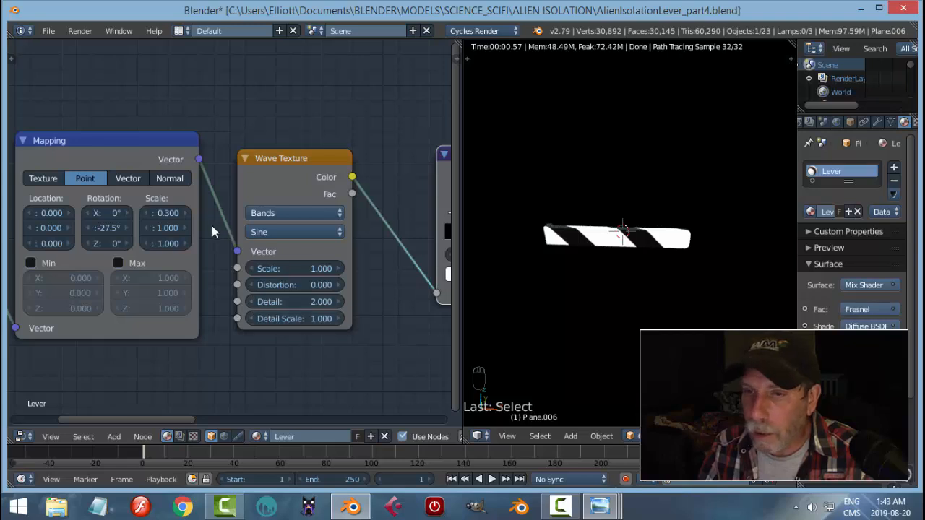
{"action": "left_click_drag", "start_coordinate": [172, 215], "coordinate": [170, 215]}
- Consult Alien Isolation Lever.png in Windows Photo Viewer, and change the ColorRamp's white stop to orange, hex FF9004, in Blender
{"action": "scroll", "coordinate": [389, 264], "scroll_direction": "right", "scroll_amount": 8, "text": "ctrl"}
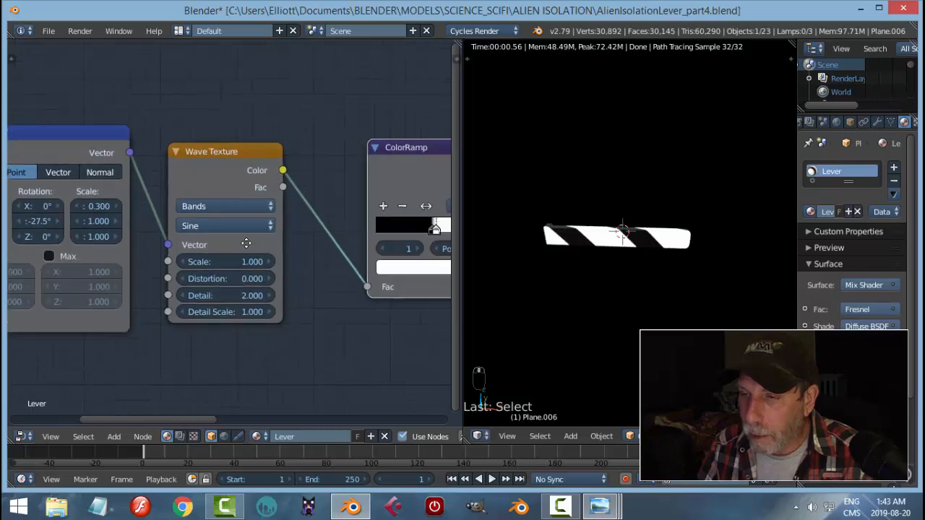
{"action": "mouse_move", "coordinate": [599, 506]}
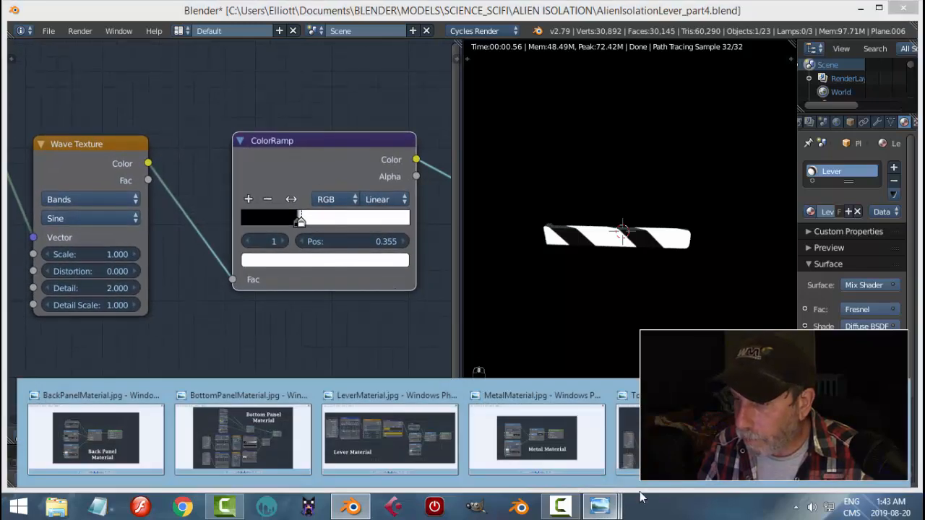
{"action": "left_click", "coordinate": [388, 443]}
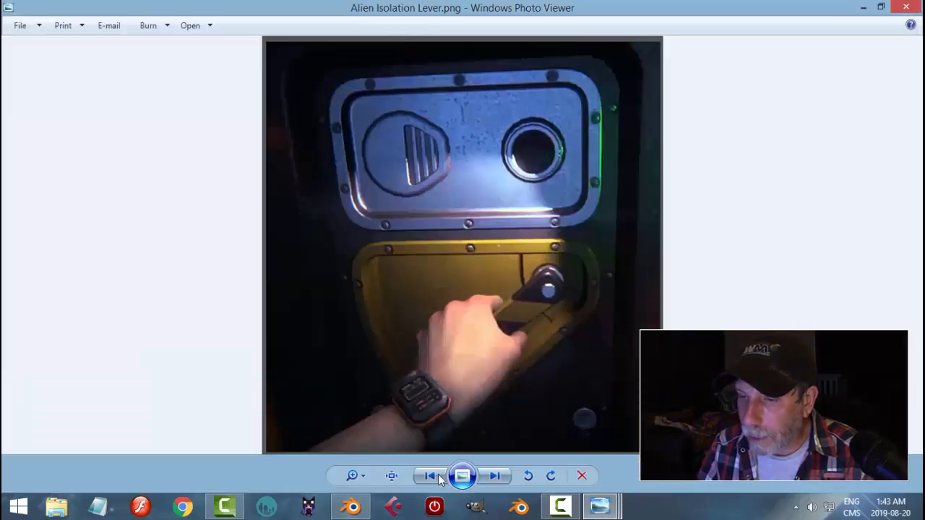
{"action": "left_click", "coordinate": [352, 506]}
{"action": "scroll", "coordinate": [320, 225], "scroll_direction": "up", "scroll_amount": 2}
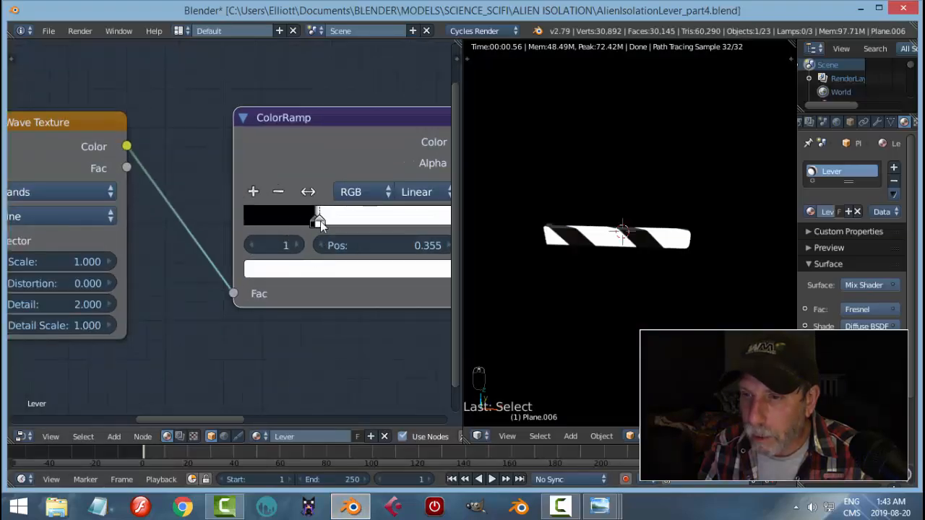
{"action": "left_click", "coordinate": [346, 266]}
{"action": "scroll", "coordinate": [367, 247], "scroll_direction": "down", "scroll_amount": 2}
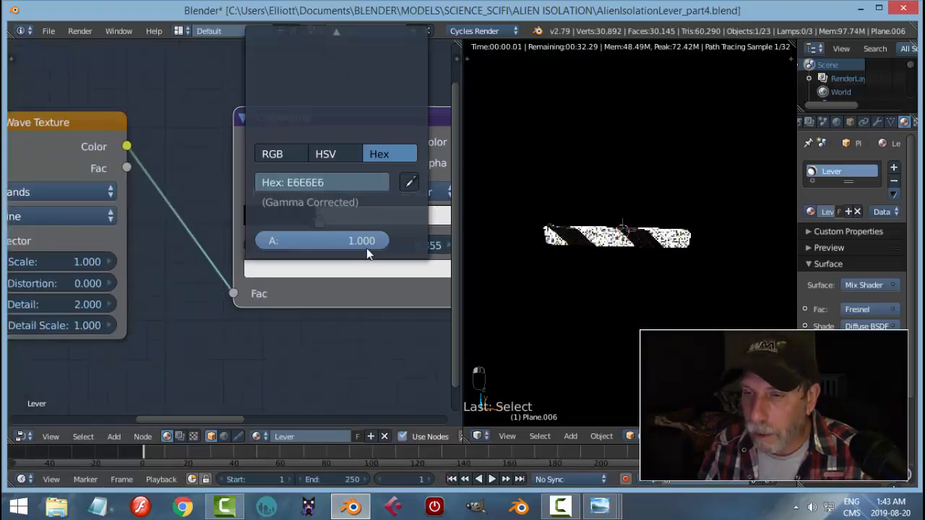
{"action": "scroll", "coordinate": [360, 284], "scroll_direction": "down", "scroll_amount": 2}
{"action": "left_click", "coordinate": [329, 256]}
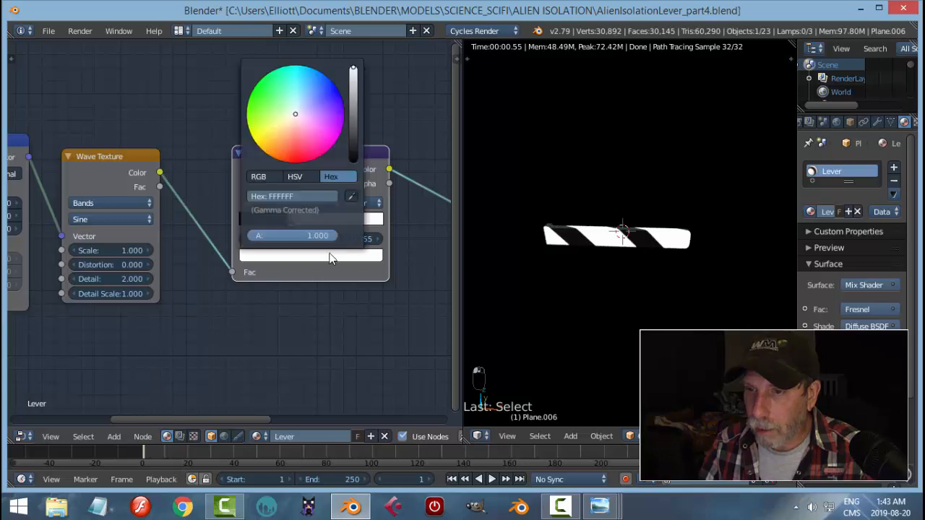
{"action": "left_click_drag", "start_coordinate": [296, 149], "coordinate": [268, 155]}
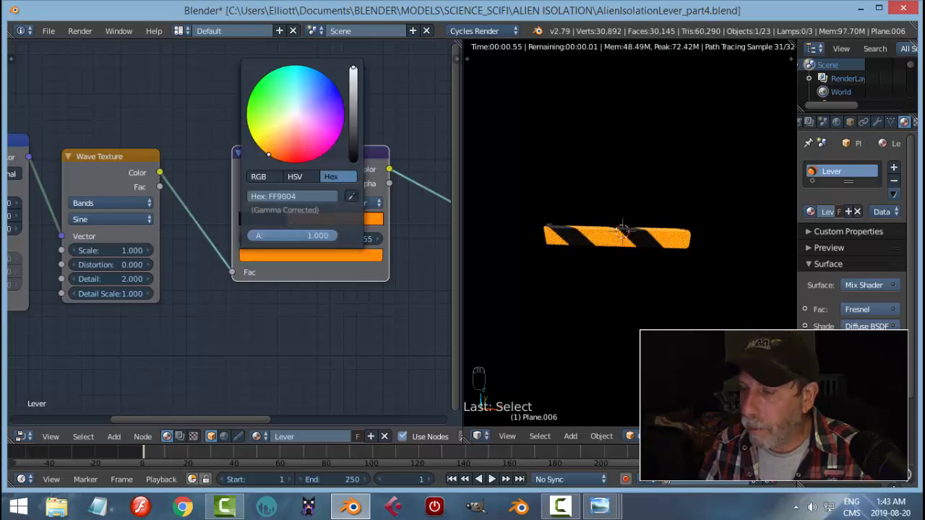
- Spread the ColorRamp's black and orange stops apart to soften the stripe edges, placing the orange stop at 0.664
{"action": "scroll", "coordinate": [296, 316], "scroll_direction": "up", "scroll_amount": 1}
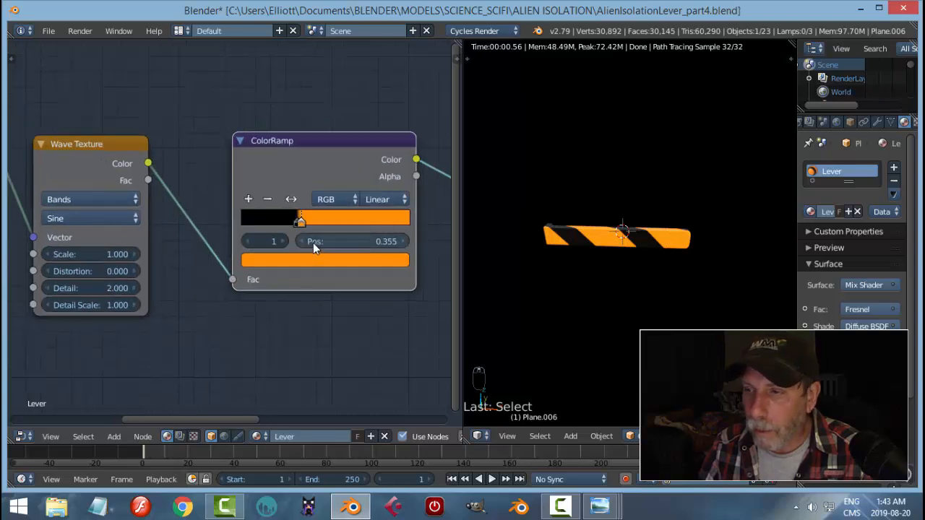
{"action": "scroll", "coordinate": [314, 248], "scroll_direction": "up", "scroll_amount": 1}
{"action": "left_click_drag", "start_coordinate": [312, 221], "coordinate": [337, 231]}
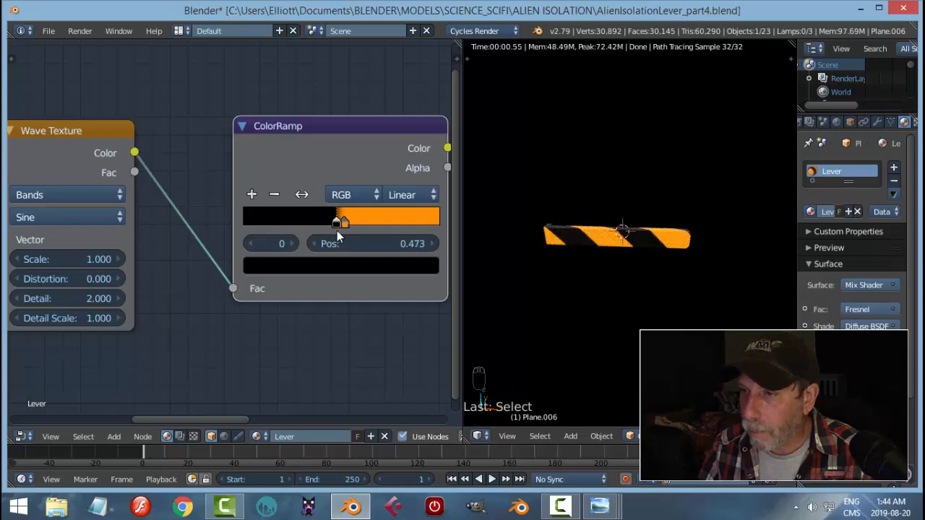
{"action": "scroll", "coordinate": [613, 299], "scroll_direction": "down", "scroll_amount": 2}
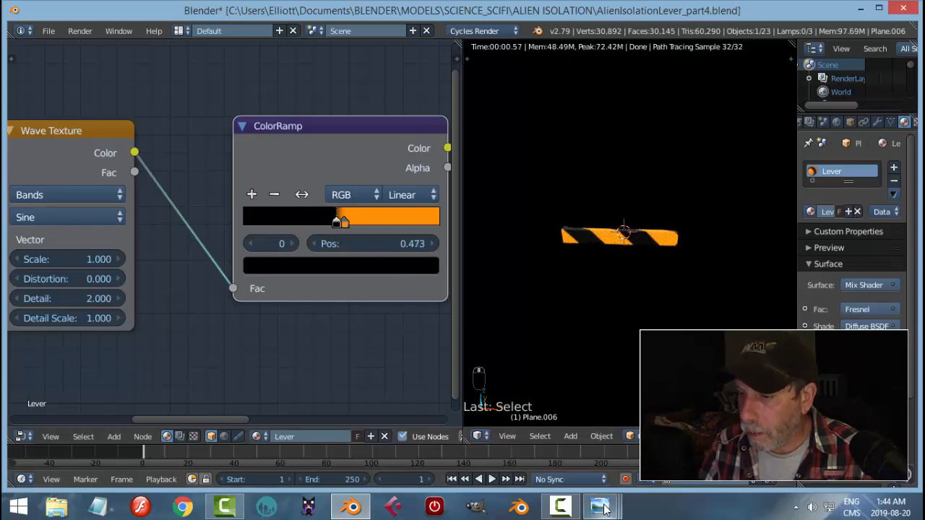
{"action": "mouse_move", "coordinate": [604, 509]}
{"action": "mouse_move", "coordinate": [831, 434]}
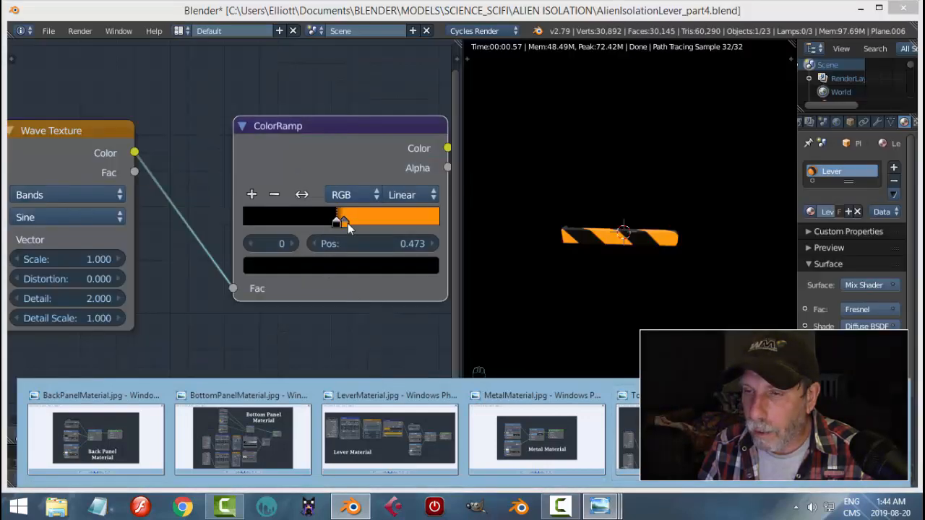
{"action": "left_click_drag", "start_coordinate": [346, 226], "coordinate": [376, 224]}
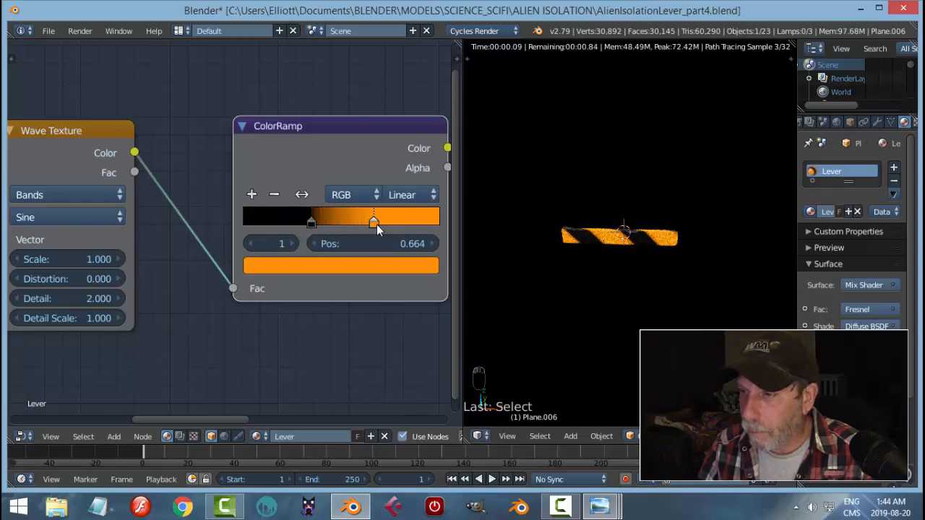
- Reorder the ColorRamp's stops so orange comes before black, and bring them close together with the orange stop at 0.318
{"action": "left_click_drag", "start_coordinate": [311, 222], "coordinate": [281, 222]}
{"action": "left_click", "coordinate": [371, 224]}
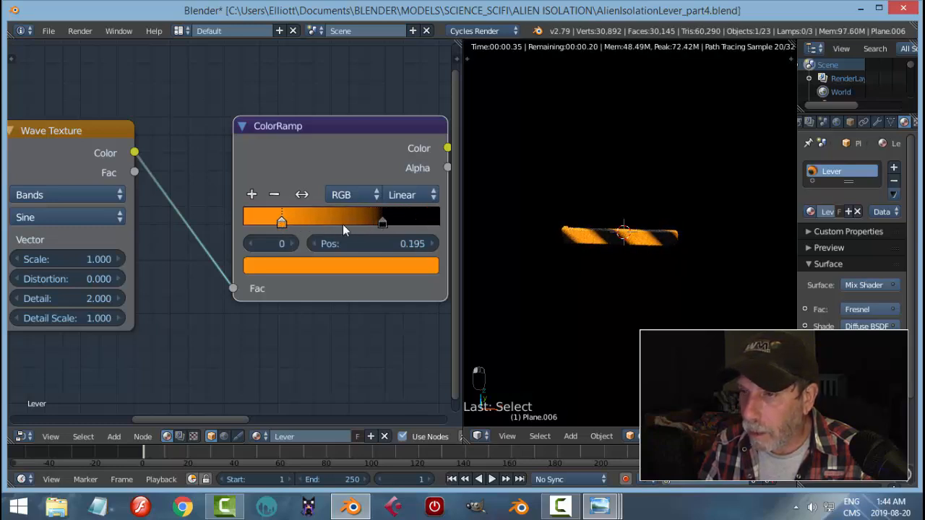
{"action": "left_click", "coordinate": [381, 223]}
{"action": "left_click_drag", "start_coordinate": [352, 223], "coordinate": [292, 219]}
- Set the Mapping node's Y rotation to -27°
{"action": "scroll", "coordinate": [284, 299], "scroll_direction": "down", "scroll_amount": 2}
{"action": "mouse_move", "coordinate": [218, 320]}
{"action": "middle_mouse_down"}
{"action": "mouse_move", "coordinate": [291, 296]}
{"action": "mouse_move", "coordinate": [231, 318]}
{"action": "middle_mouse_up"}
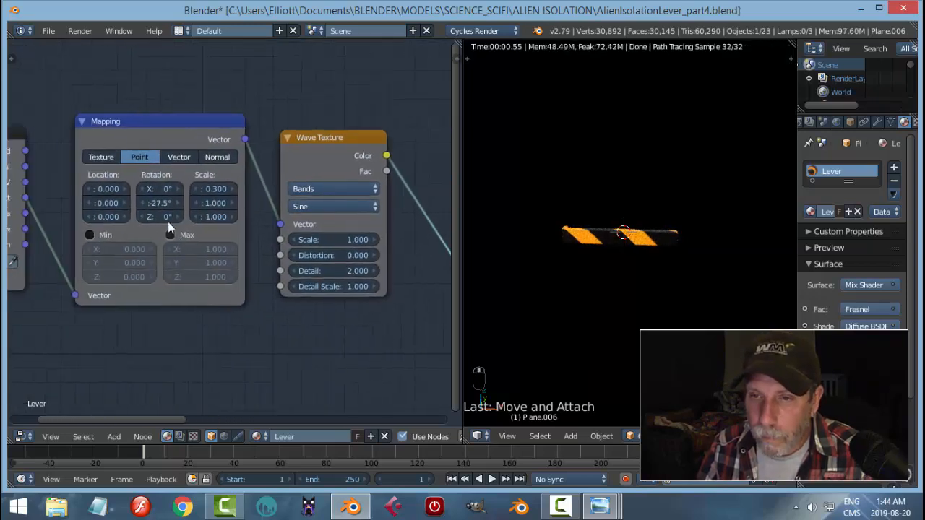
{"action": "left_click", "coordinate": [159, 204]}
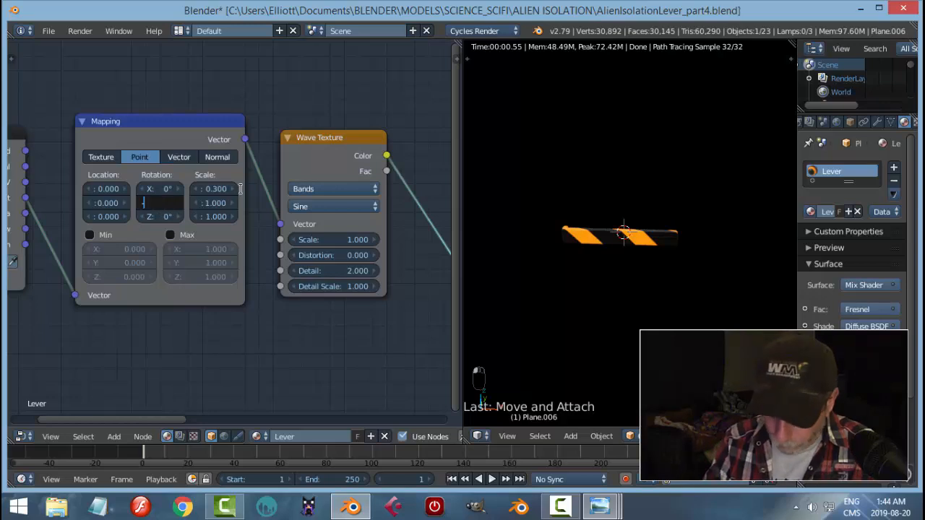
{"action": "type", "text": "-27"}
{"action": "key", "text": "Return"}
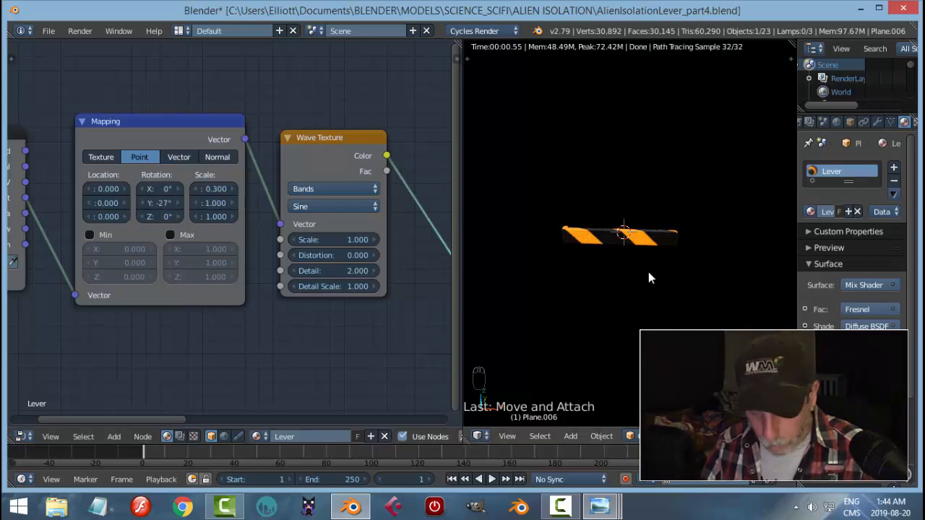
- Reveal all hidden objects and check the striped lever on the complete model
{"action": "key", "text": "alt+h"}
{"action": "scroll", "coordinate": [666, 268], "scroll_direction": "up", "scroll_amount": 3}
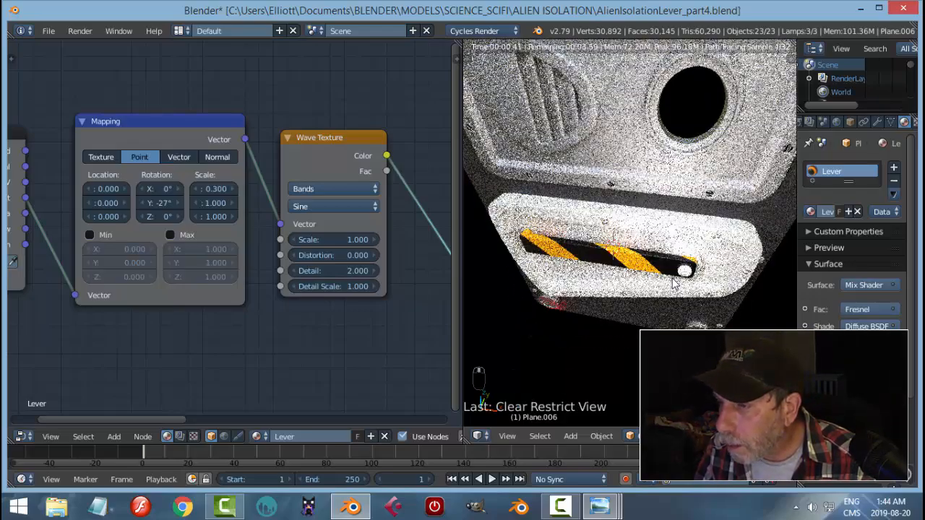
{"action": "scroll", "coordinate": [667, 285], "scroll_direction": "down", "scroll_amount": 1}
{"action": "middle_click_drag", "start_coordinate": [663, 287], "coordinate": [608, 310]}
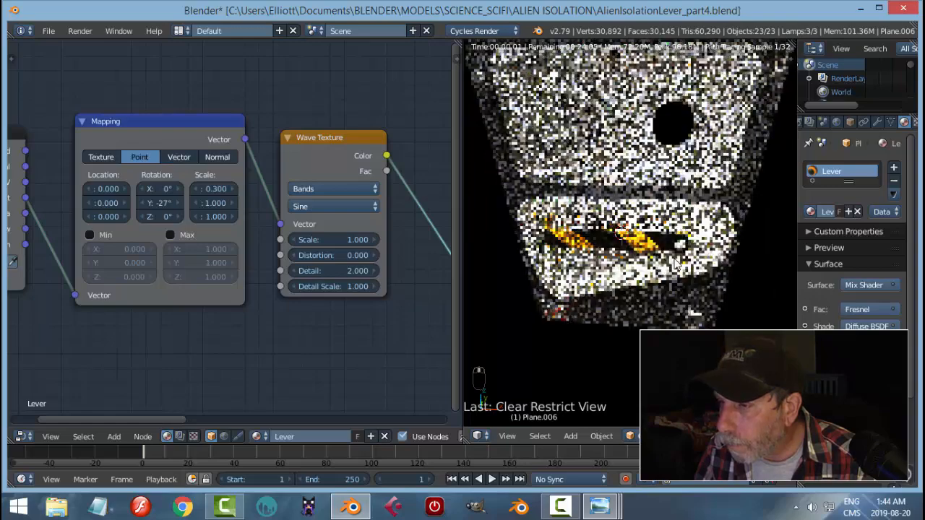
- Consult LeverMaterial.jpg in Windows Photo Viewer, and set the Mapping node's Y rotation to -27.4° in Blender
{"action": "left_click", "coordinate": [600, 505]}
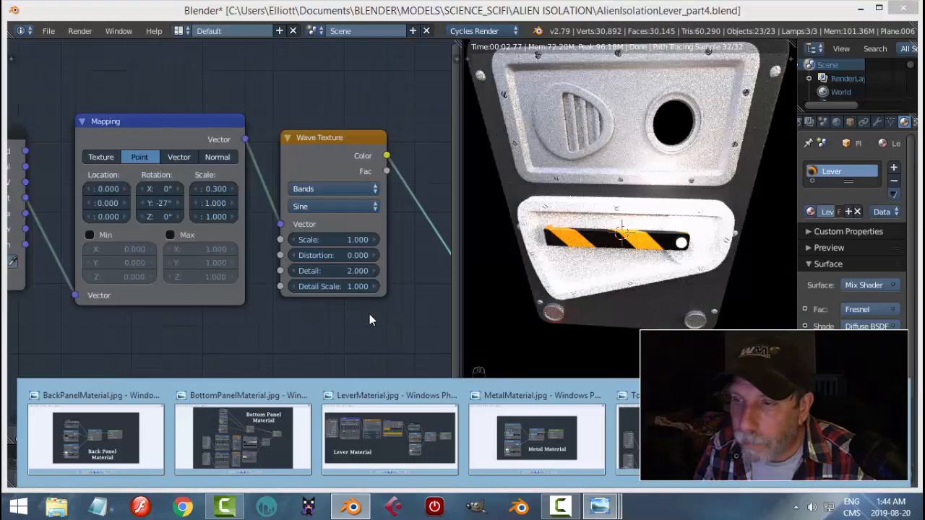
{"action": "left_click", "coordinate": [385, 448]}
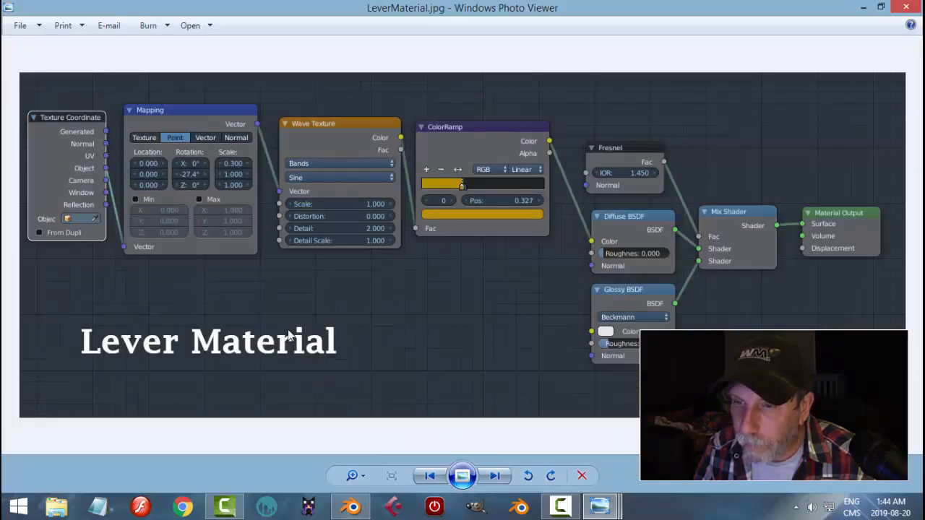
{"action": "left_click", "coordinate": [352, 506]}
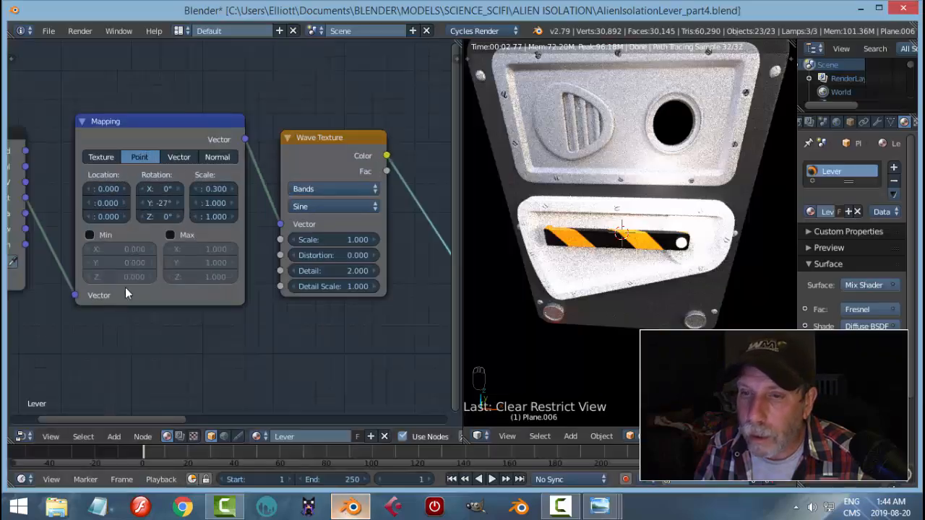
{"action": "left_click", "coordinate": [150, 203]}
{"action": "type", "text": "-2"}
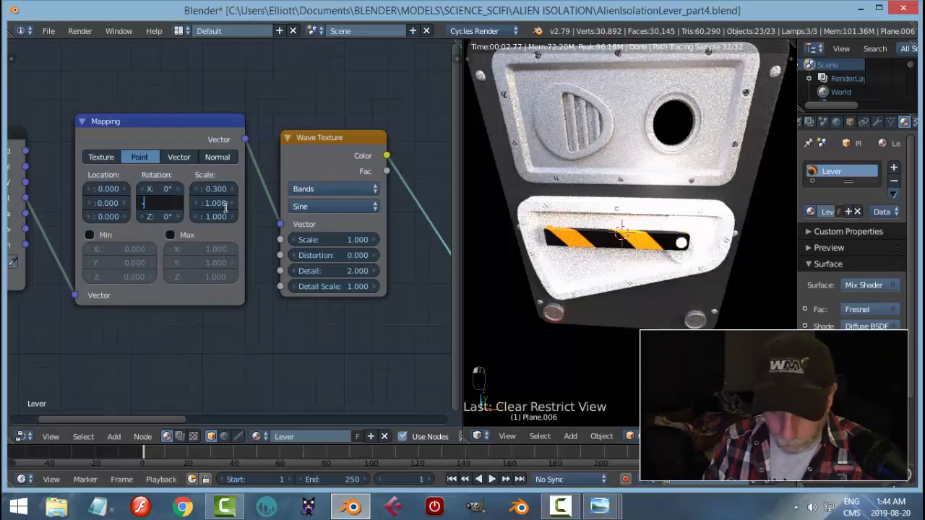
{"action": "type", "text": "5"}
{"action": "key", "text": "BackSpace"}
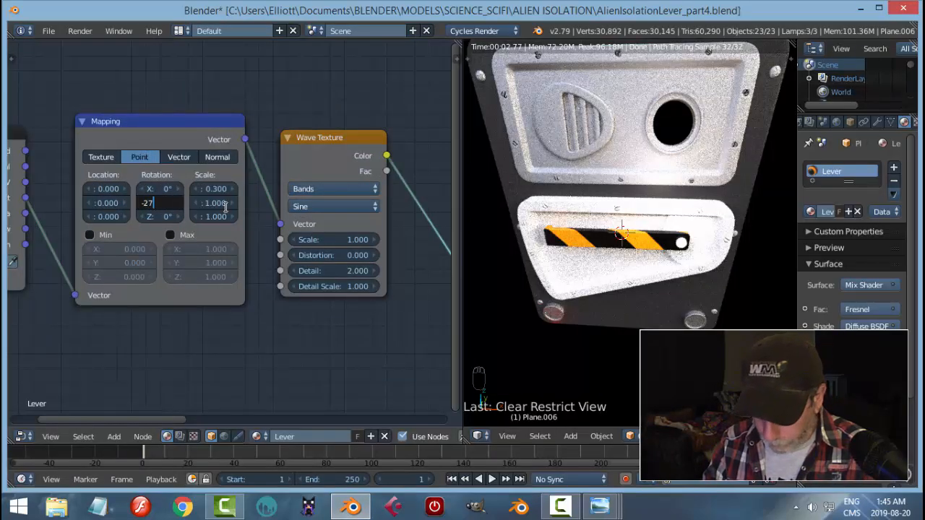
{"action": "type", "text": "7.4"}
{"action": "key", "text": "Return"}
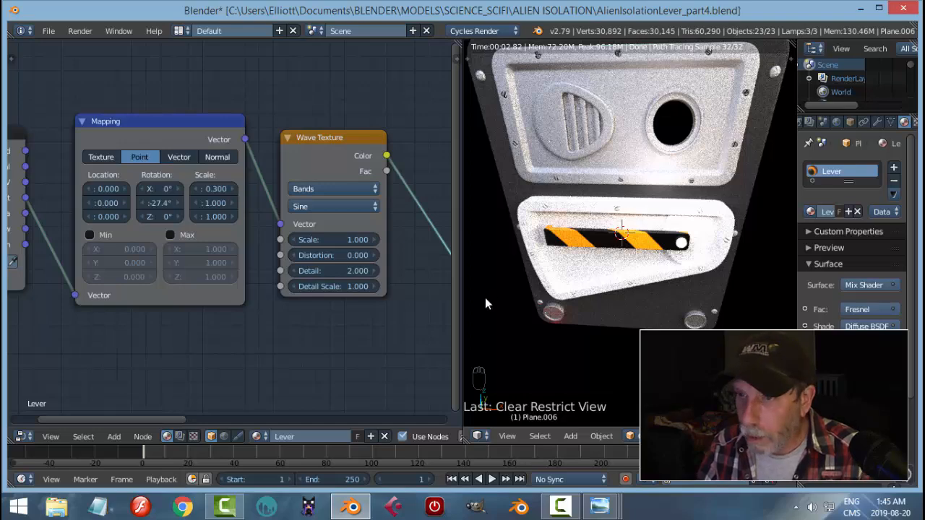
- Switch the 3D viewport out of rendered shading and deselect all objects
{"action": "scroll", "coordinate": [312, 315], "scroll_direction": "down", "scroll_amount": 5}
{"action": "middle_click_drag", "start_coordinate": [289, 303], "coordinate": [242, 296]}
{"action": "scroll", "coordinate": [361, 289], "scroll_direction": "up", "scroll_amount": 3}
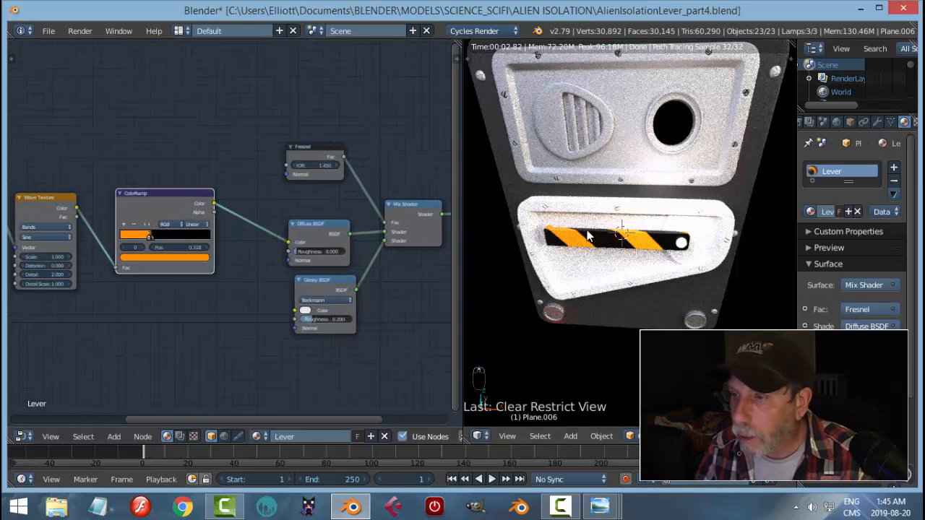
{"action": "key", "text": "shift+z"}
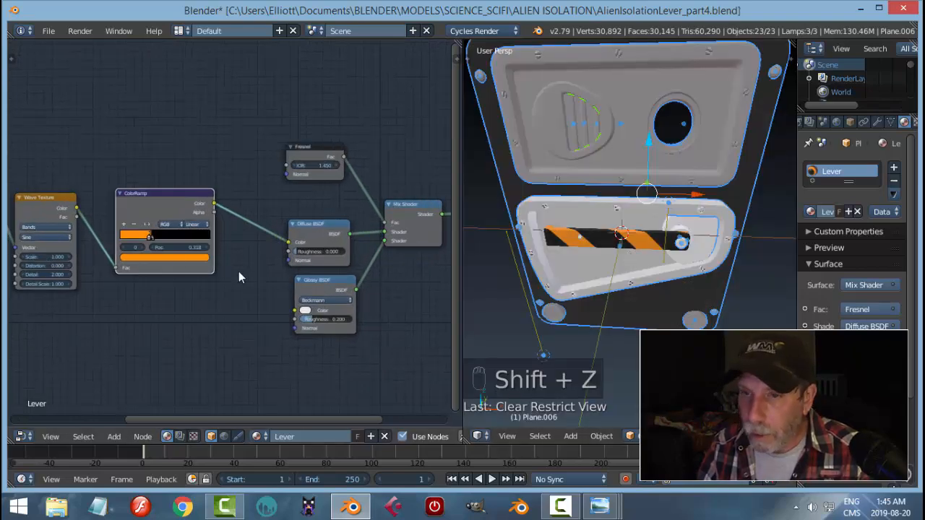
{"action": "scroll", "coordinate": [114, 243], "scroll_direction": "up", "scroll_amount": 2}
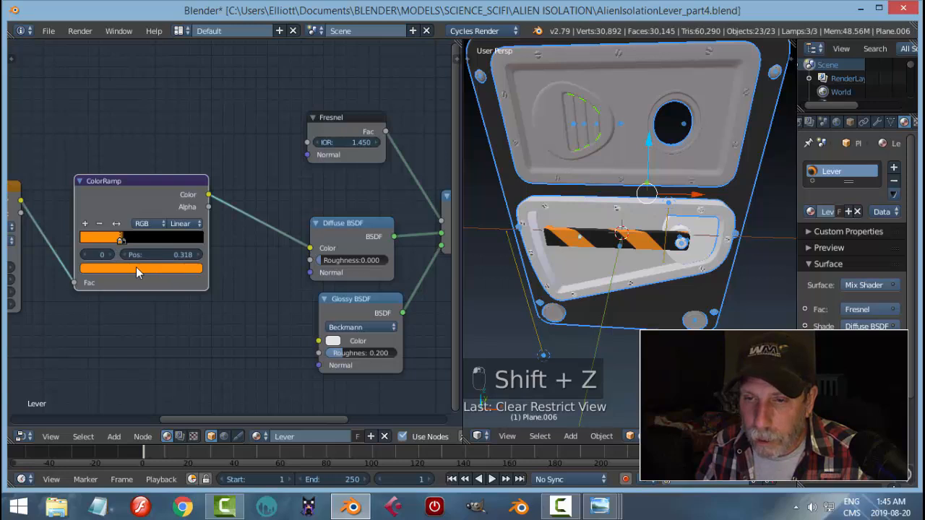
{"action": "key", "text": "a"}
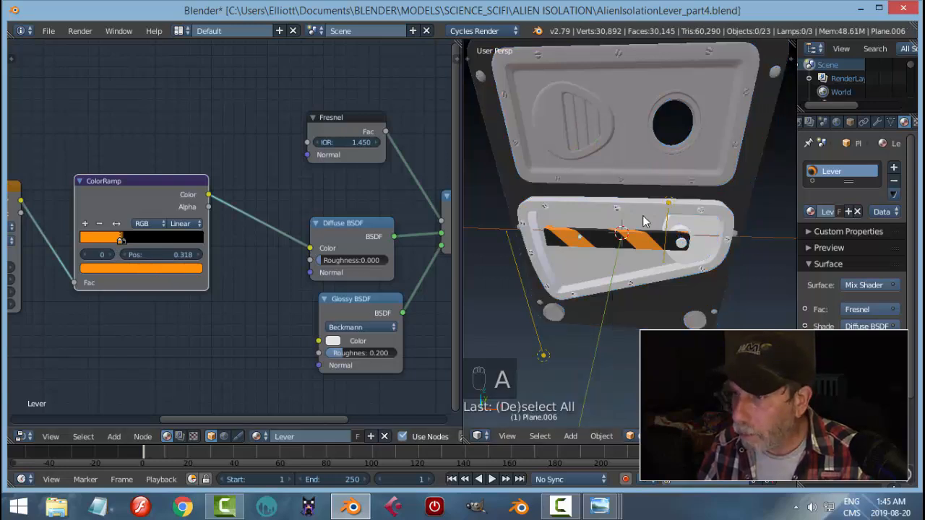
{"action": "scroll", "coordinate": [215, 300], "scroll_direction": "down", "scroll_amount": 5}
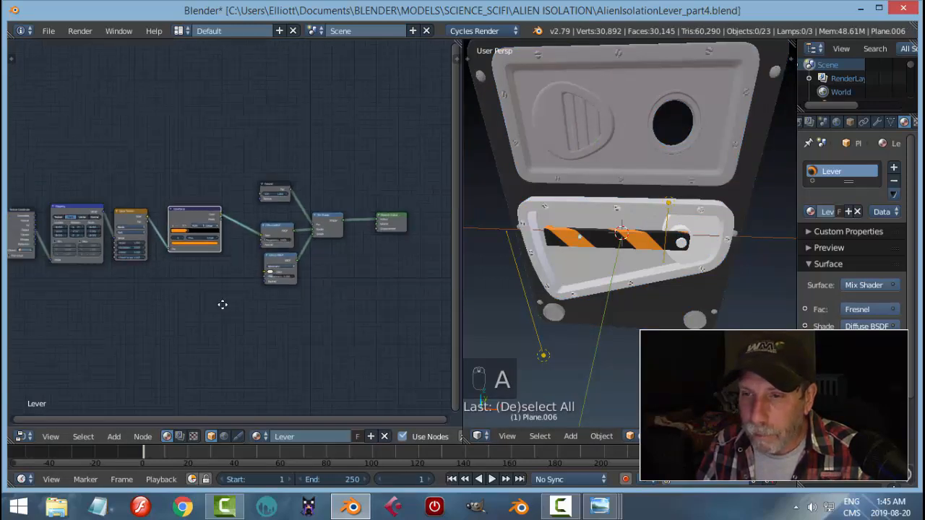
{"action": "scroll", "coordinate": [260, 284], "scroll_direction": "up", "scroll_amount": 2}
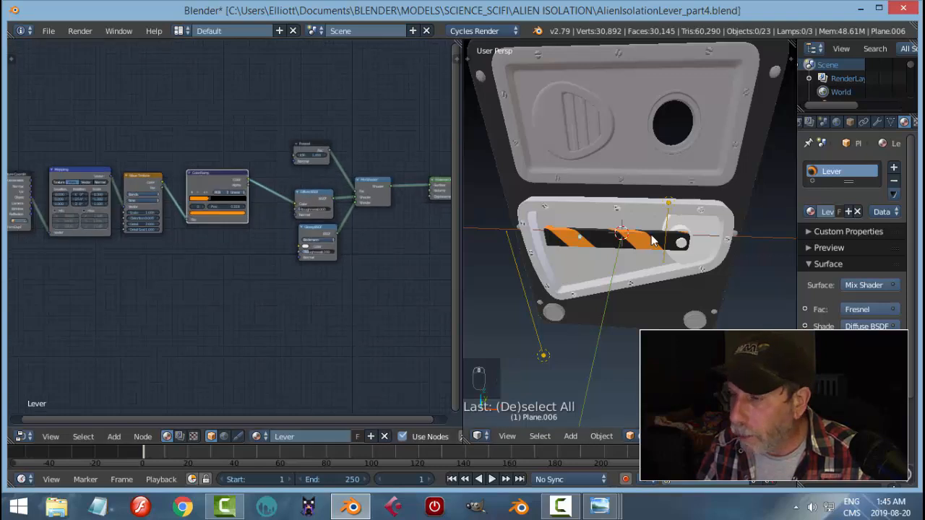
{"action": "right_click", "coordinate": [657, 213]}
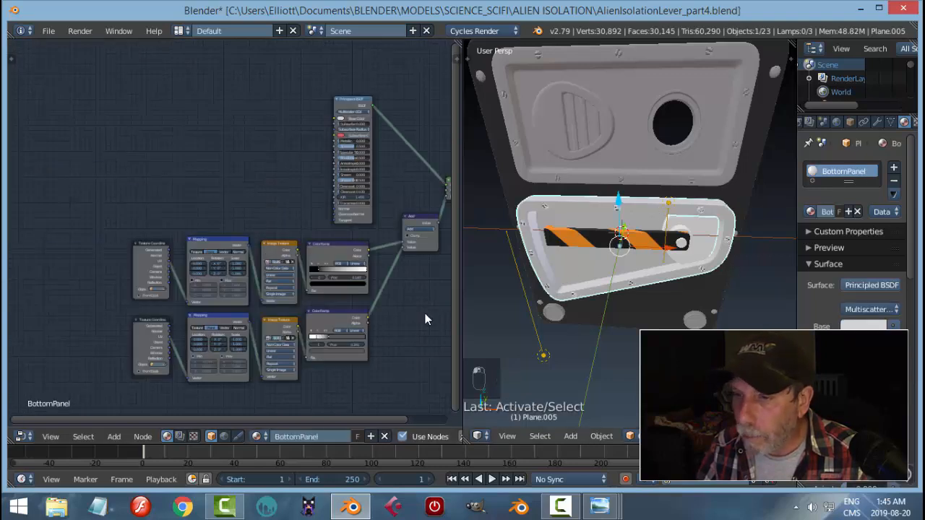
{"action": "right_click", "coordinate": [356, 107]}
{"action": "right_click", "coordinate": [560, 237]}
{"action": "scroll", "coordinate": [311, 271], "scroll_direction": "up", "scroll_amount": 3}
{"action": "key", "text": "a"}
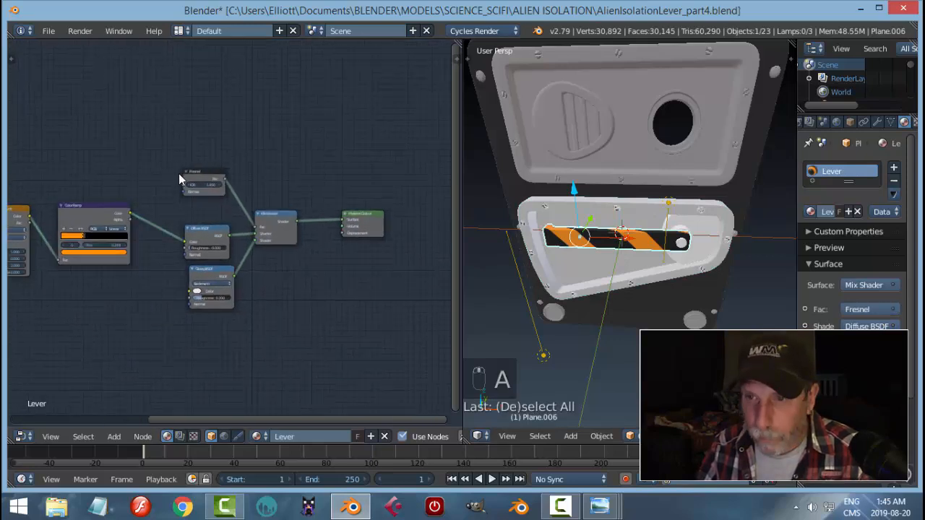
{"action": "key", "text": "b"}
{"action": "left_click_drag", "start_coordinate": [160, 133], "coordinate": [302, 343]}
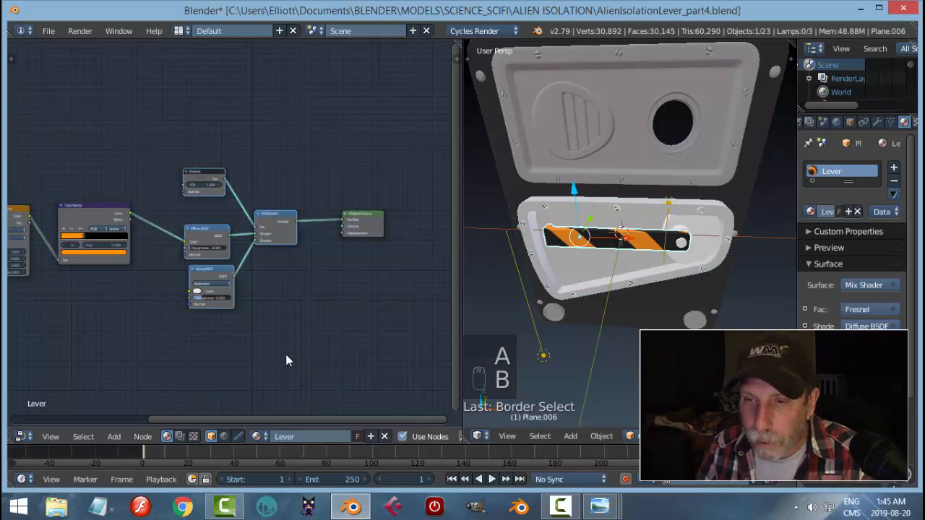
{"action": "key", "text": "a"}
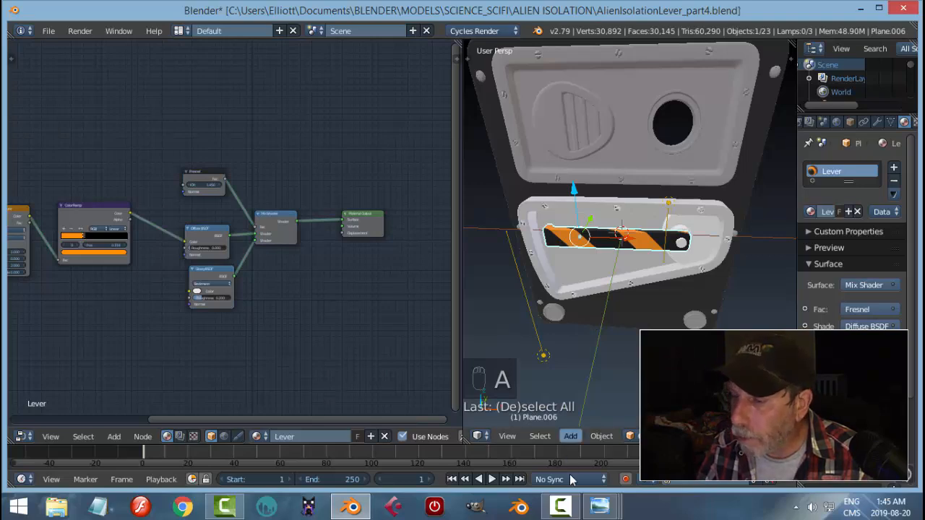
- Examine the LeverMaterial.jpg and BottomPanelMaterial.jpg node references in Windows Photo Viewer, and return to Blender
{"action": "mouse_move", "coordinate": [599, 506]}
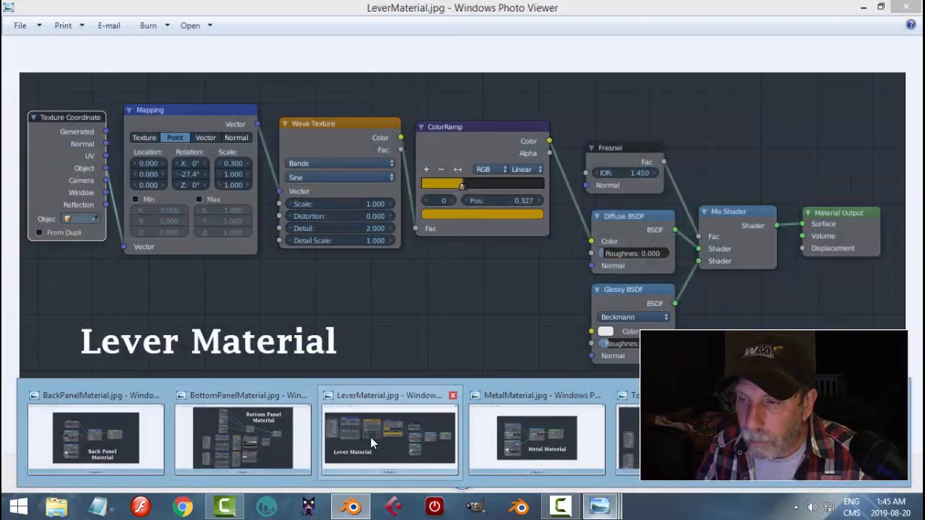
{"action": "left_click", "coordinate": [371, 437]}
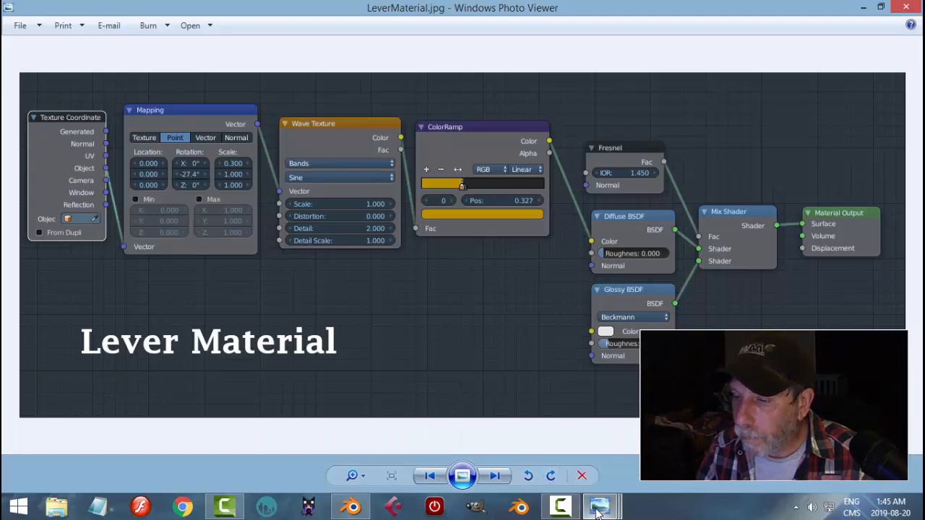
{"action": "mouse_move", "coordinate": [599, 506]}
{"action": "left_click", "coordinate": [209, 438]}
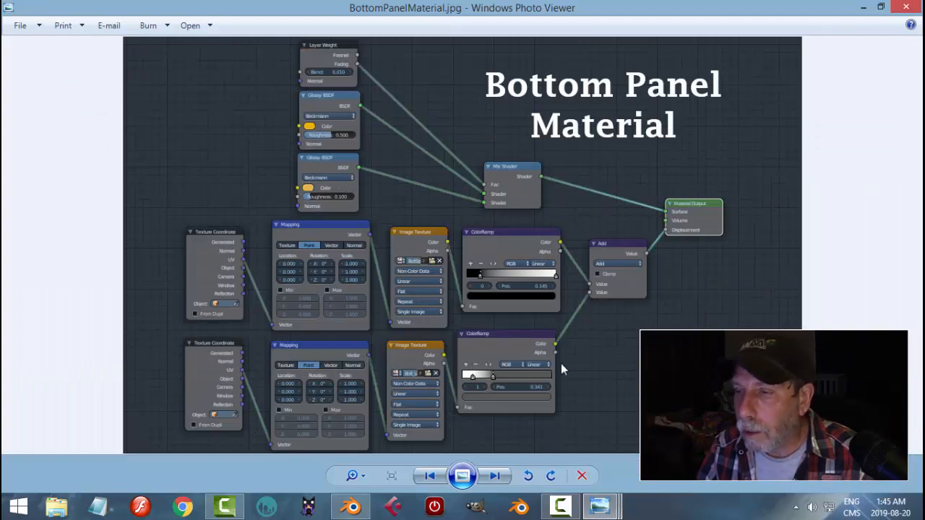
{"action": "mouse_move", "coordinate": [353, 506]}
{"action": "left_click", "coordinate": [339, 423]}
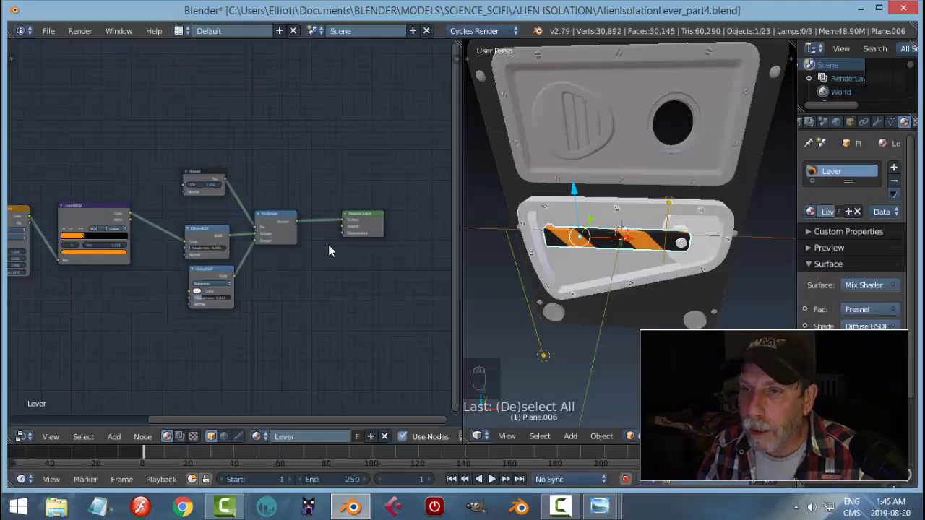
- Replace the Principled BSDF in the bottom panel's material with a Mix Shader
{"action": "right_click", "coordinate": [589, 269]}
{"action": "key", "text": "Home"}
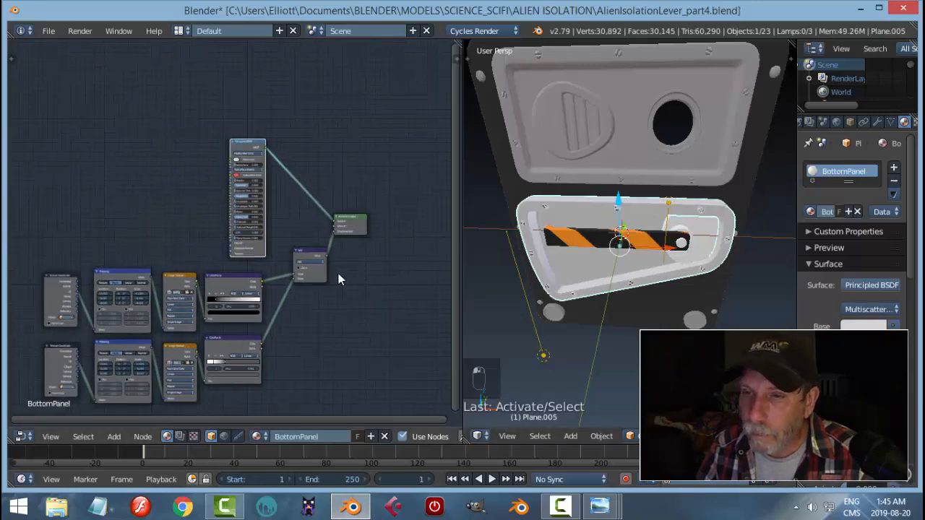
{"action": "scroll", "coordinate": [348, 273], "scroll_direction": "up", "scroll_amount": 1}
{"action": "left_click", "coordinate": [316, 167]}
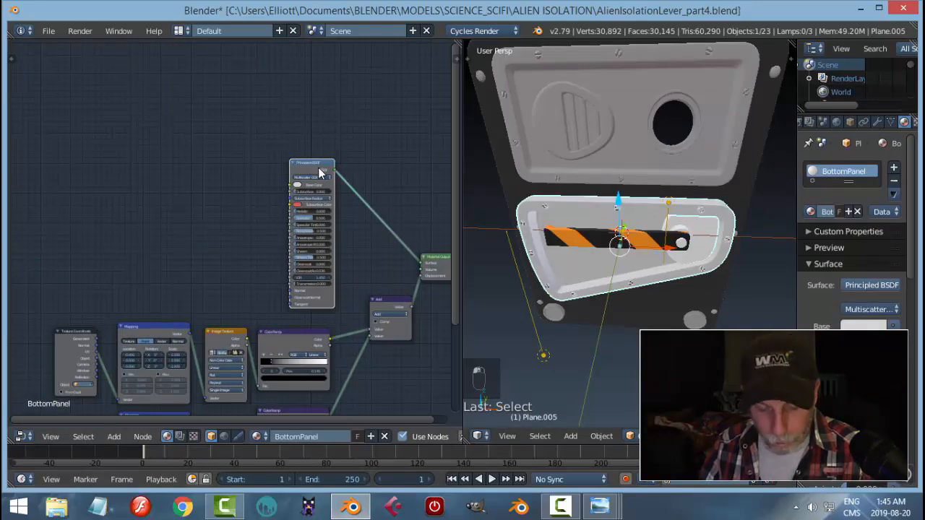
{"action": "key", "text": "shift+s"}
{"action": "mouse_move", "coordinate": [298, 115]}
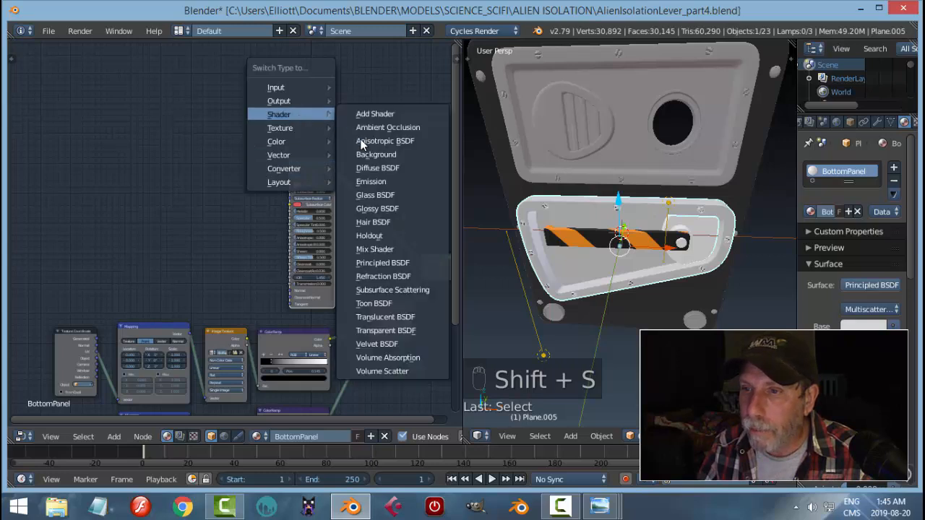
{"action": "left_click", "coordinate": [373, 249]}
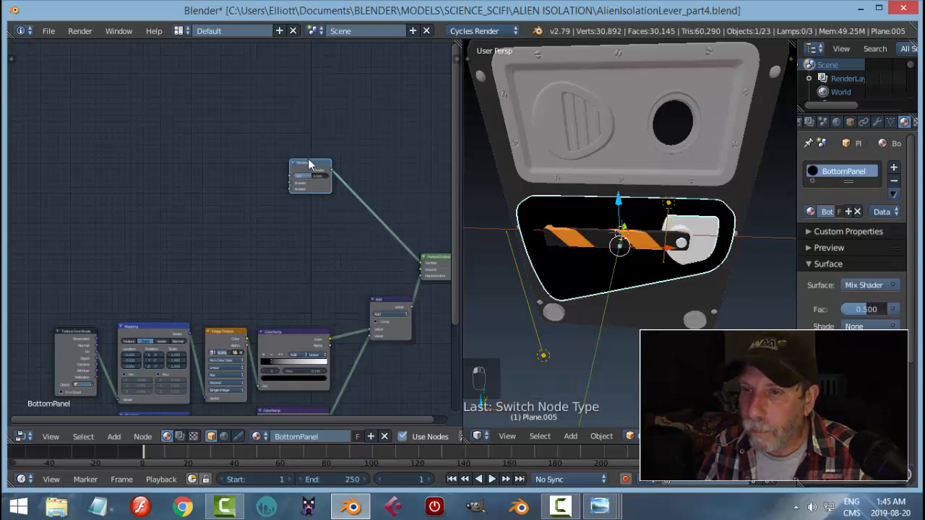
- Duplicate the Mix Shader node twice, placing both copies one above the other ahead of the original
{"action": "key", "text": "shift+d"}
{"action": "left_click", "coordinate": [195, 138]}
{"action": "key", "text": "shift+d"}
{"action": "left_click", "coordinate": [205, 188]}
- Change both duplicated Mix Shader nodes to Glossy BSDF and stack them ahead of the remaining Mix Shader
{"action": "left_click", "coordinate": [189, 130]}
{"action": "scroll", "coordinate": [243, 178], "scroll_direction": "up", "scroll_amount": 1}
{"action": "middle_click_drag", "start_coordinate": [236, 181], "coordinate": [323, 227]}
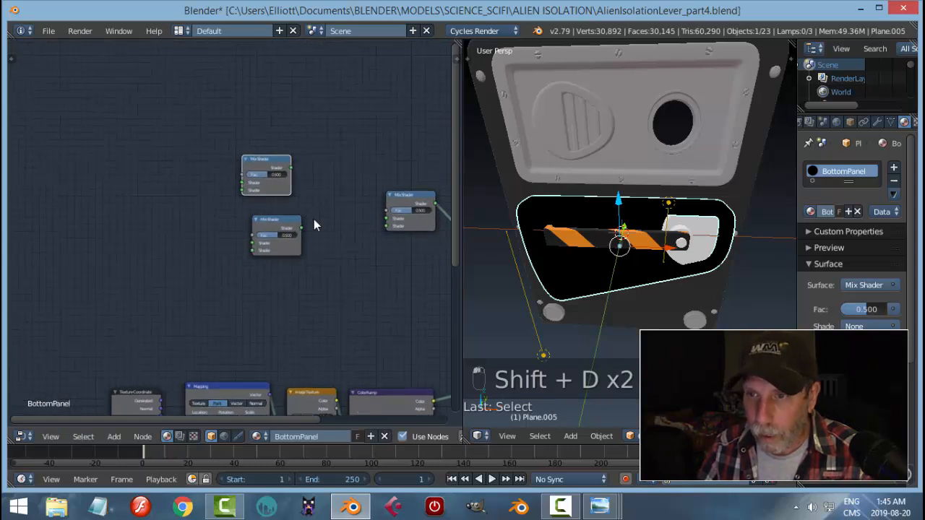
{"action": "scroll", "coordinate": [313, 219], "scroll_direction": "up", "scroll_amount": 1}
{"action": "key", "text": "shift+s"}
{"action": "key", "text": "shift+s"}
{"action": "key", "text": "shift+s"}
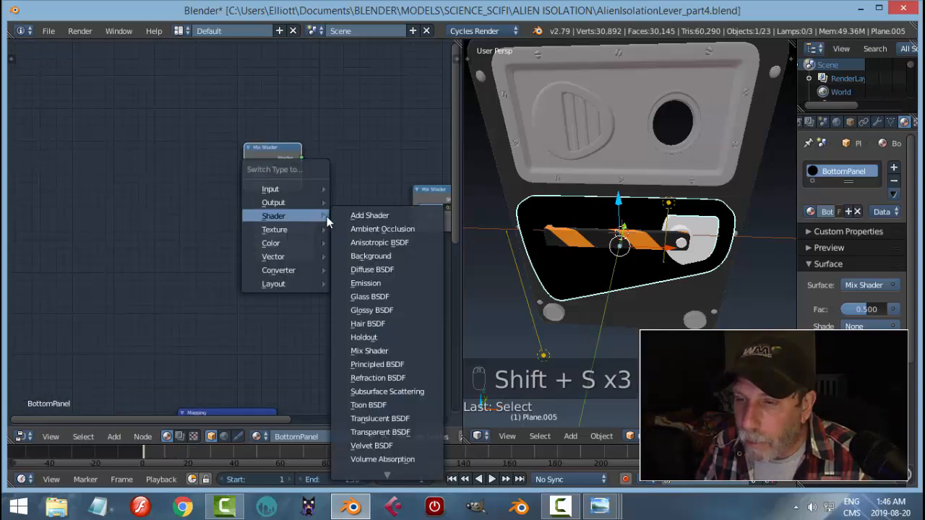
{"action": "left_click", "coordinate": [370, 310]}
{"action": "left_click", "coordinate": [279, 221]}
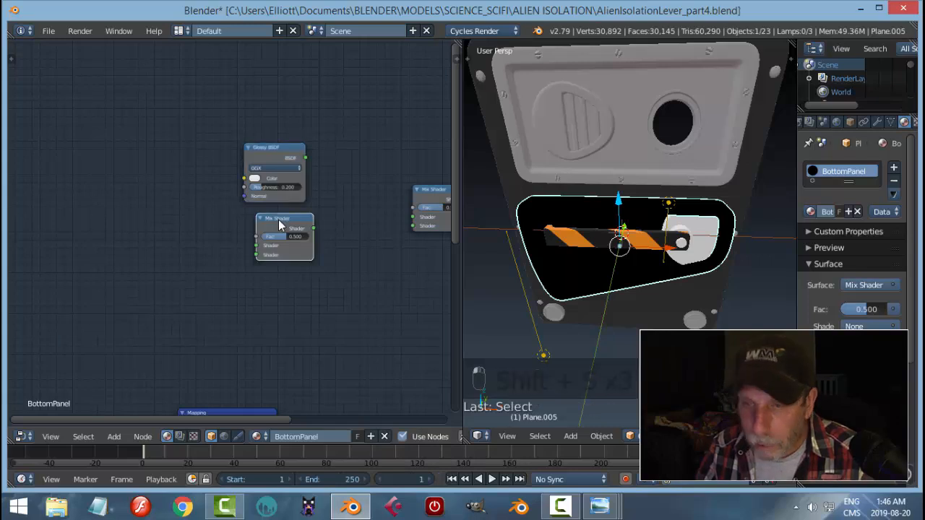
{"action": "key", "text": "shift+s"}
{"action": "mouse_move", "coordinate": [278, 220]}
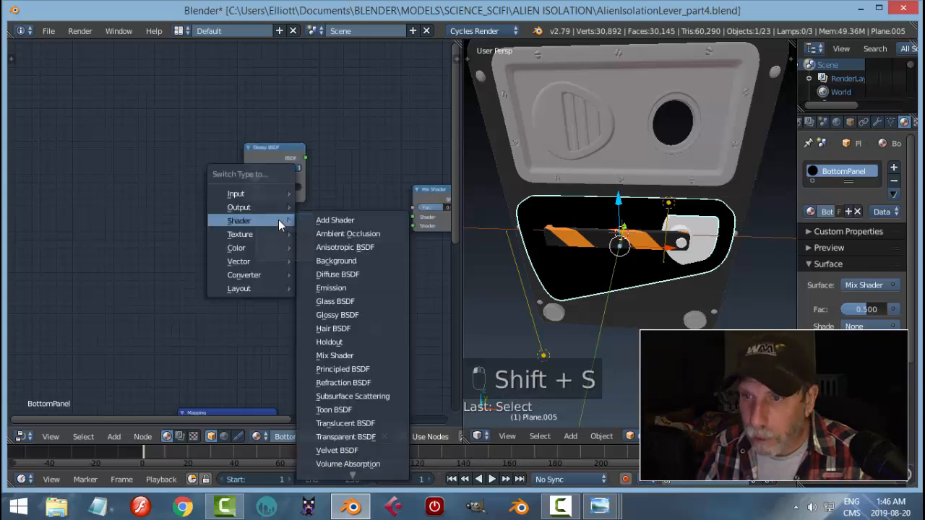
{"action": "left_click", "coordinate": [337, 315]}
{"action": "left_click_drag", "start_coordinate": [283, 222], "coordinate": [263, 218]}
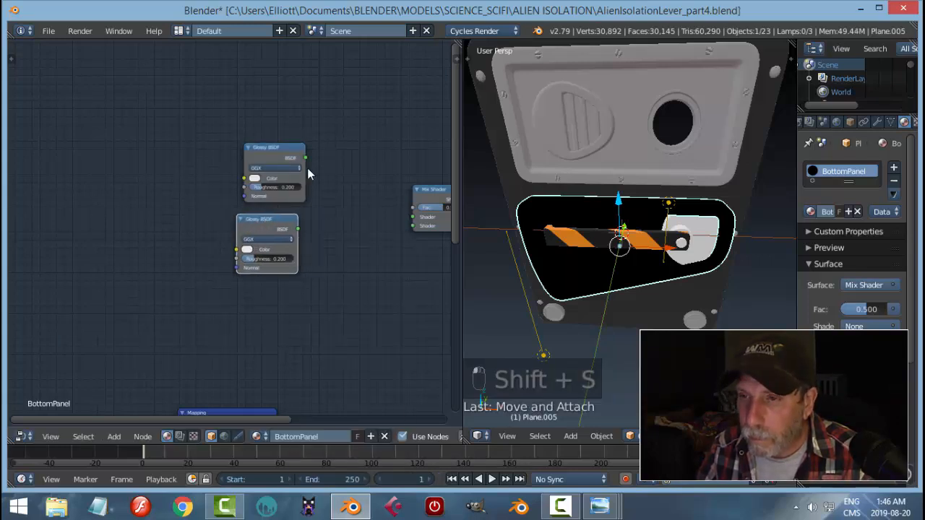
- Connect the two Glossy BSDF outputs to the Mix Shader's two Shader inputs
{"action": "left_click_drag", "start_coordinate": [305, 157], "coordinate": [413, 216]}
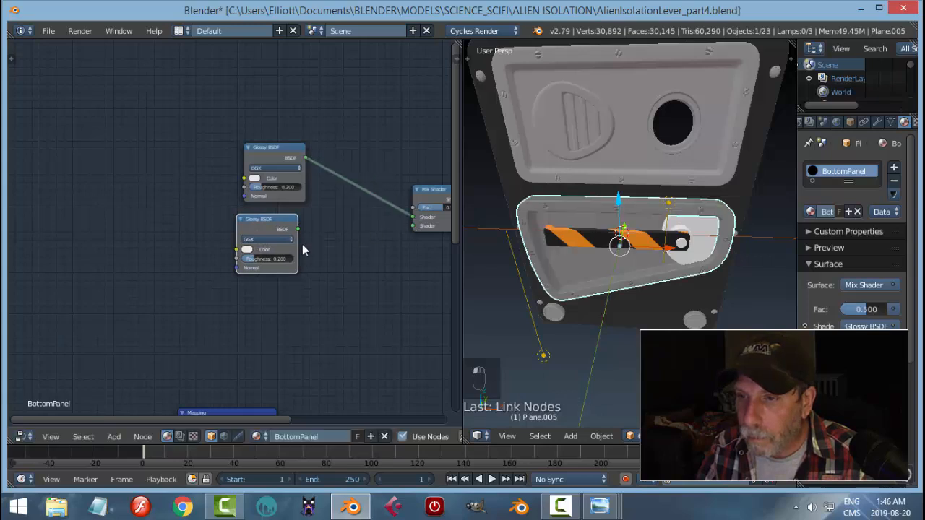
{"action": "left_click_drag", "start_coordinate": [297, 230], "coordinate": [413, 226]}
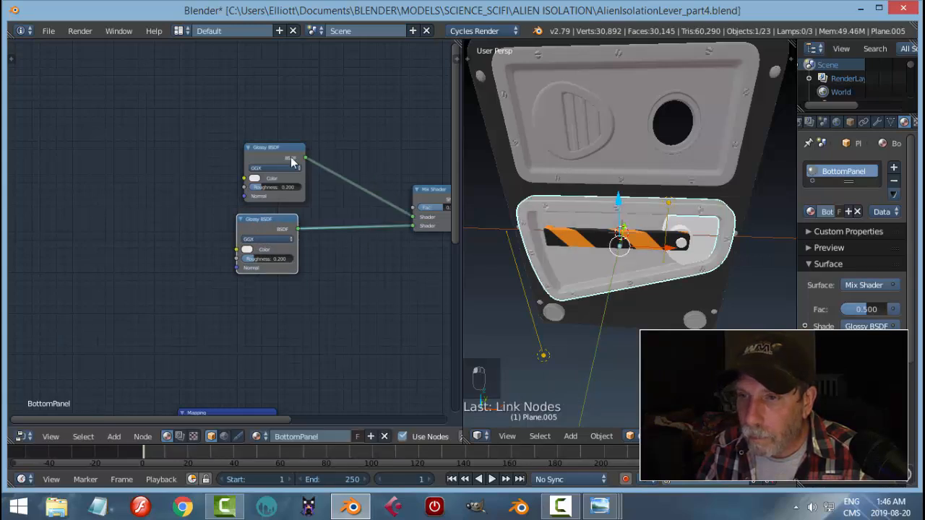
- Duplicate the upper Glossy BSDF above the stack, switch the copy to Layer Weight, and connect its Facing output to the Mix Shader's Fac
{"action": "left_click", "coordinate": [268, 150]}
{"action": "key", "text": "shift+d"}
{"action": "left_click", "coordinate": [247, 67]}
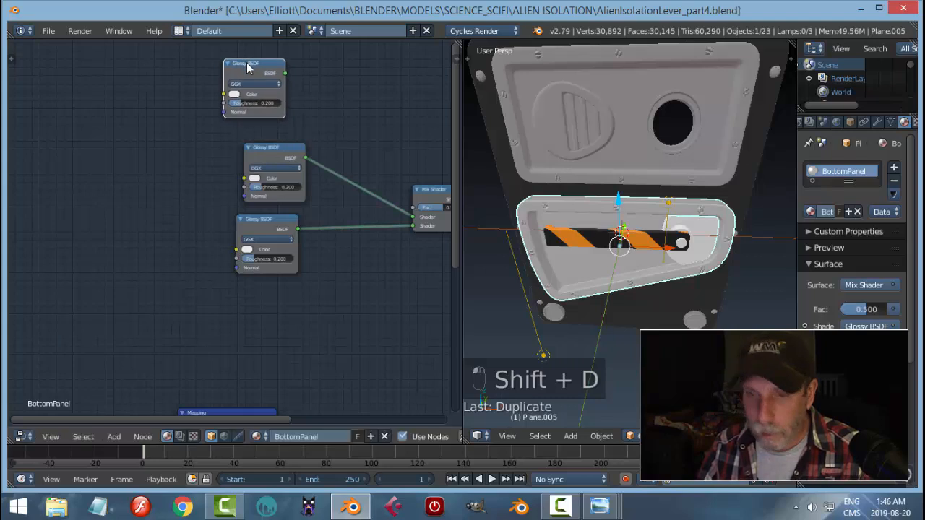
{"action": "key", "text": "shift+s"}
{"action": "key", "text": "shift+s"}
{"action": "mouse_move", "coordinate": [221, 58]}
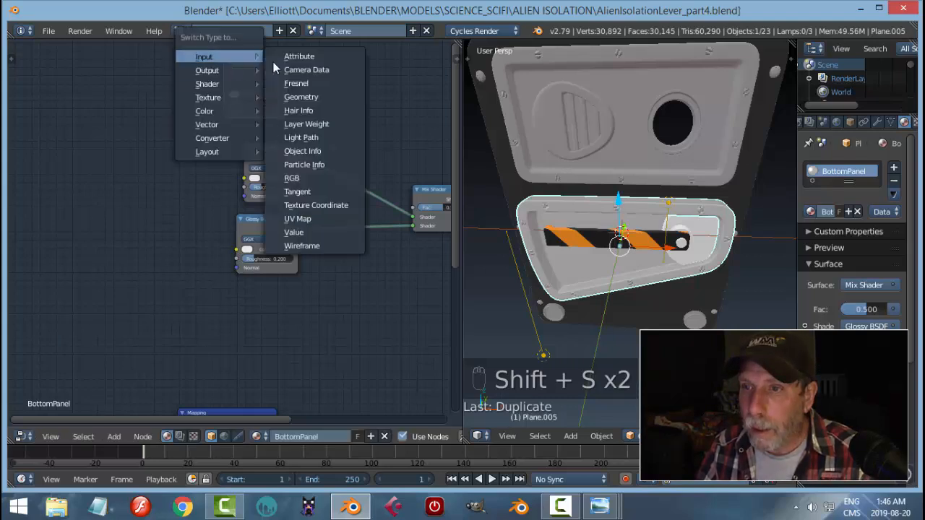
{"action": "left_click", "coordinate": [297, 124]}
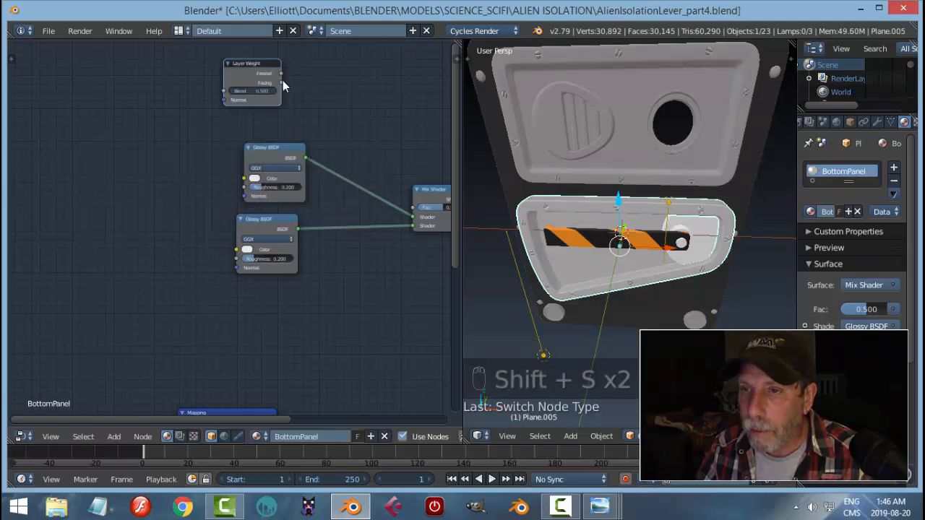
{"action": "left_click_drag", "start_coordinate": [282, 83], "coordinate": [414, 208]}
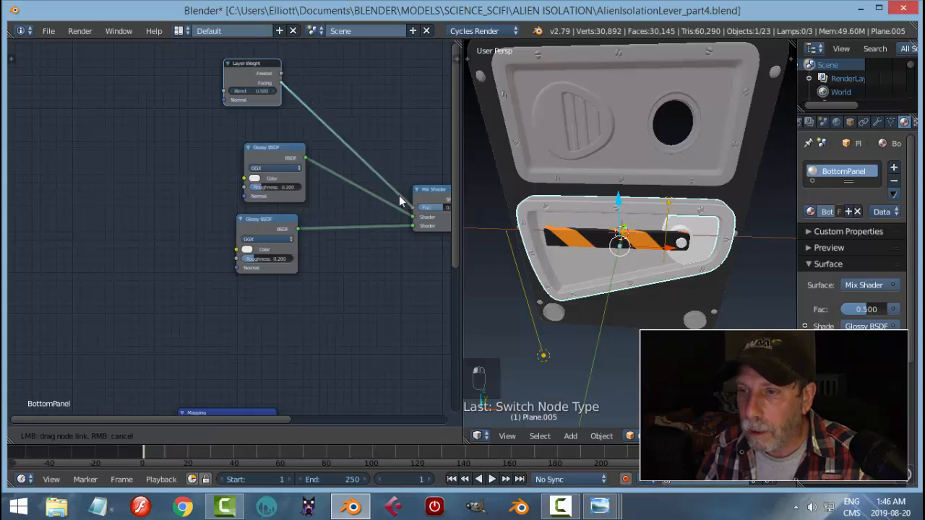
- Align the upper Glossy BSDF over the lower one and peek at the BottomPanelMaterial.jpg reference
{"action": "left_click", "coordinate": [279, 148]}
{"action": "mouse_move", "coordinate": [277, 146]}
{"action": "left_mouse_down"}
{"action": "mouse_move", "coordinate": [262, 151]}
{"action": "mouse_move", "coordinate": [271, 154]}
{"action": "left_mouse_up"}
{"action": "mouse_move", "coordinate": [599, 506]}
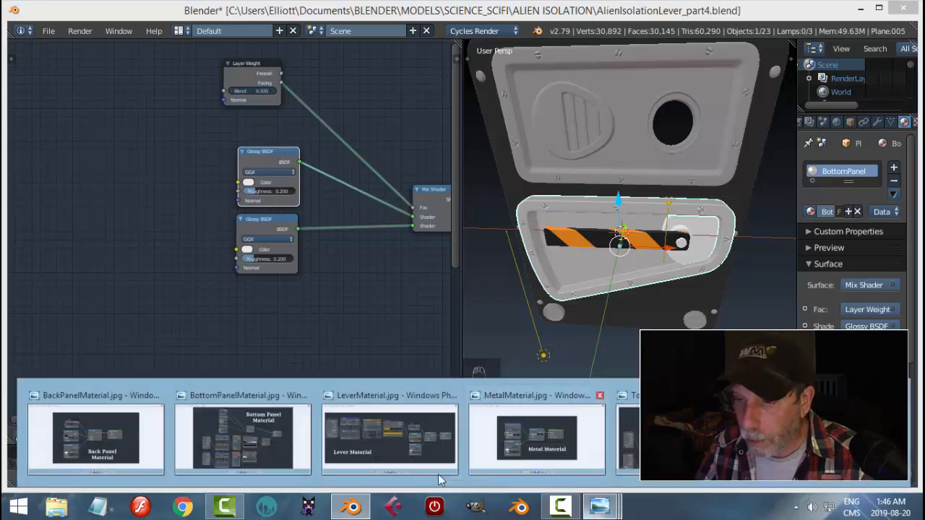
{"action": "mouse_move", "coordinate": [279, 440]}
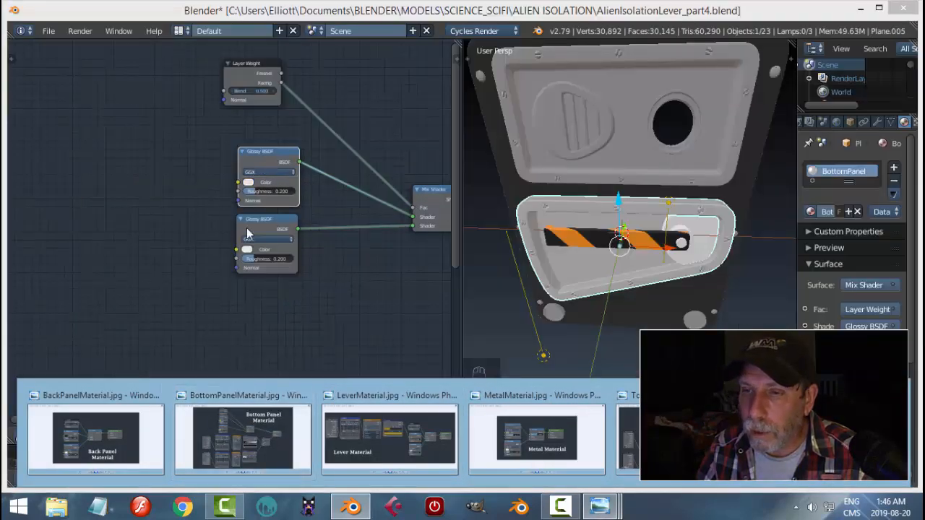
- Sample the orange of the lever's stripe as the color of both Glossy BSDF nodes
{"action": "scroll", "coordinate": [347, 282], "scroll_direction": "up", "scroll_amount": 2}
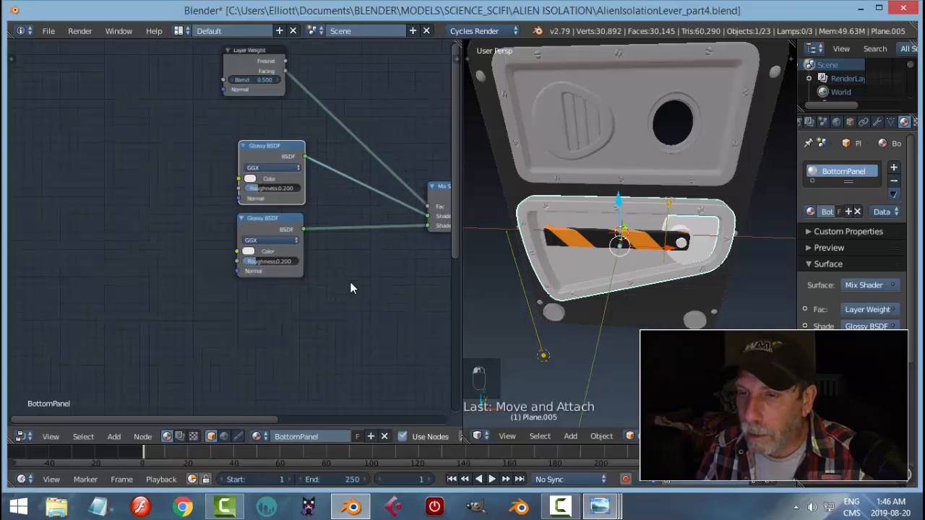
{"action": "left_click", "coordinate": [255, 166]}
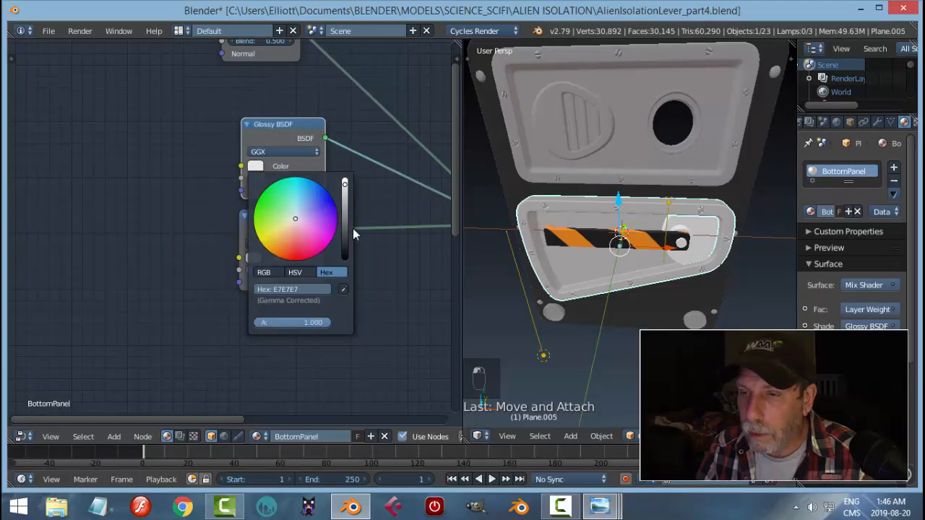
{"action": "left_click", "coordinate": [345, 290]}
{"action": "left_click", "coordinate": [575, 230]}
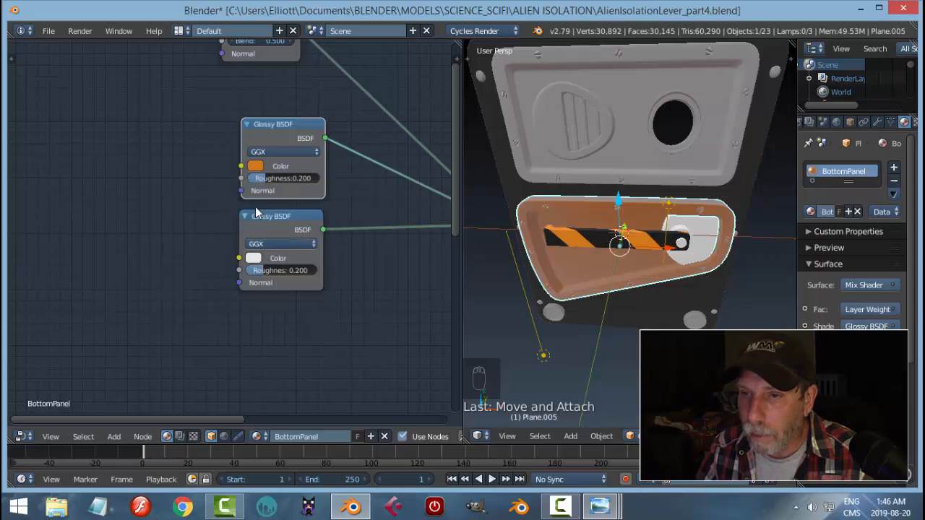
{"action": "left_click", "coordinate": [253, 258]}
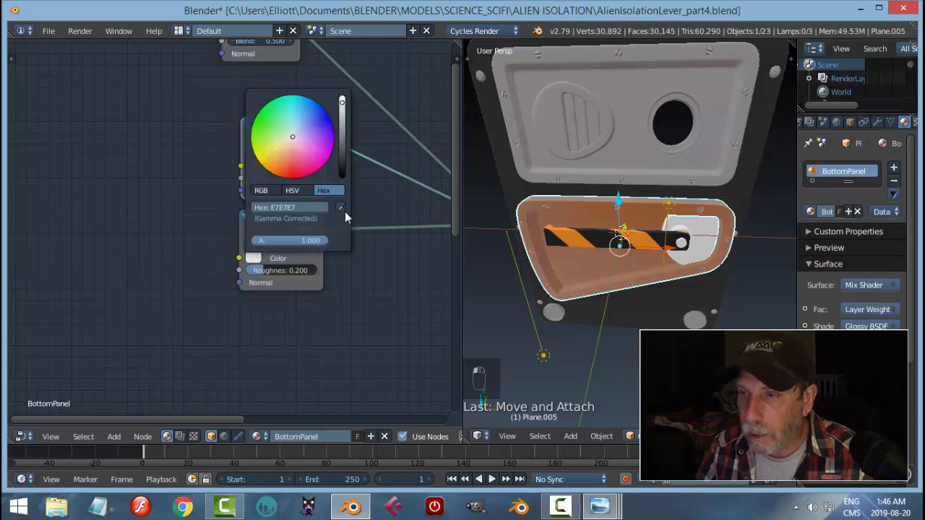
{"action": "left_click", "coordinate": [341, 208]}
{"action": "left_click", "coordinate": [262, 164]}
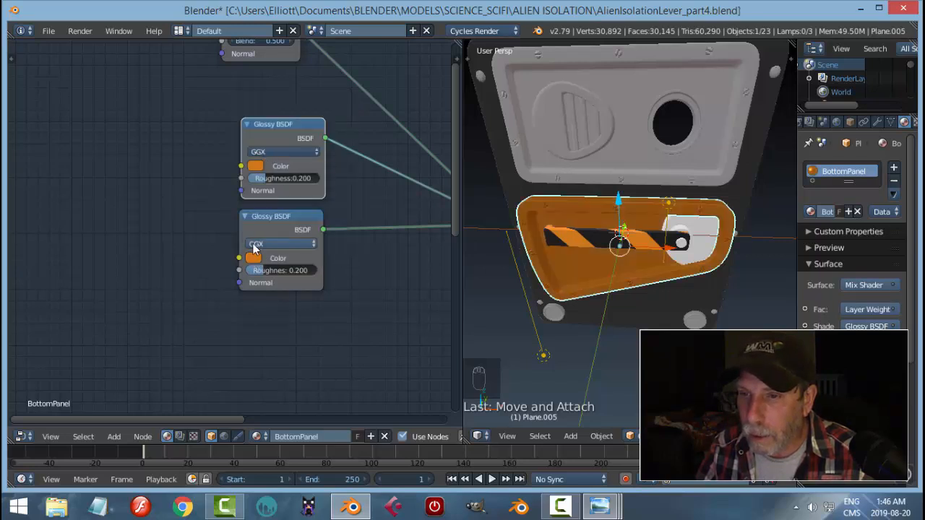
- Fine-tune the oranges of both Glossy BSDF nodes, making the lower one lighter, and preview the rendered panel
{"action": "left_click", "coordinate": [252, 258]}
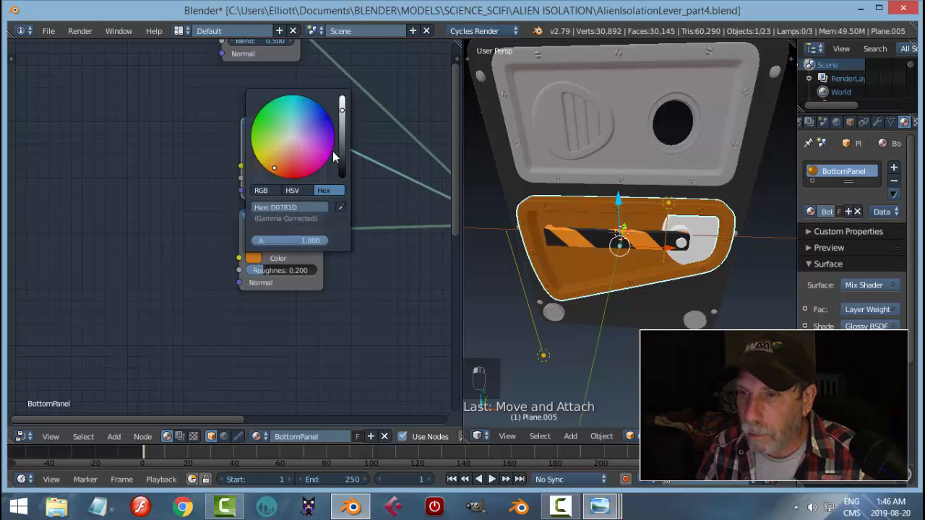
{"action": "left_click_drag", "start_coordinate": [341, 109], "coordinate": [341, 101]}
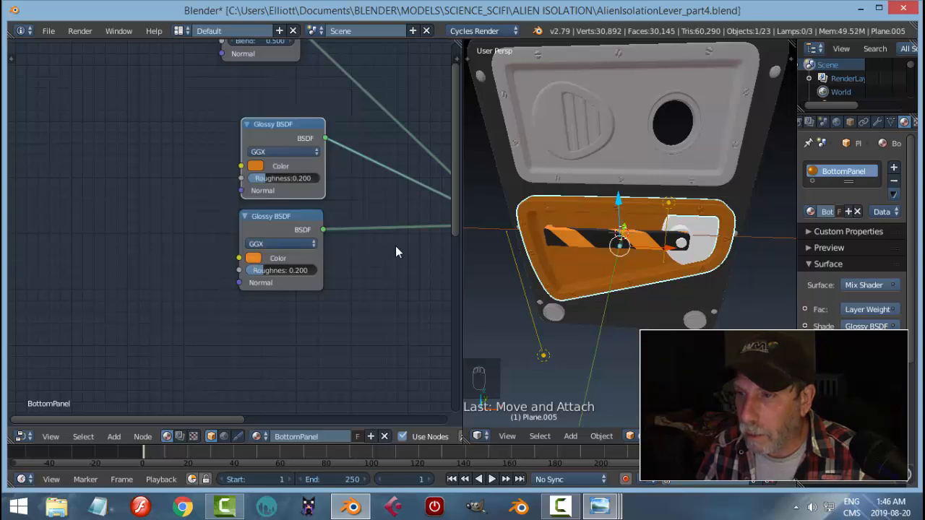
{"action": "left_click", "coordinate": [255, 166]}
{"action": "left_click", "coordinate": [345, 202]}
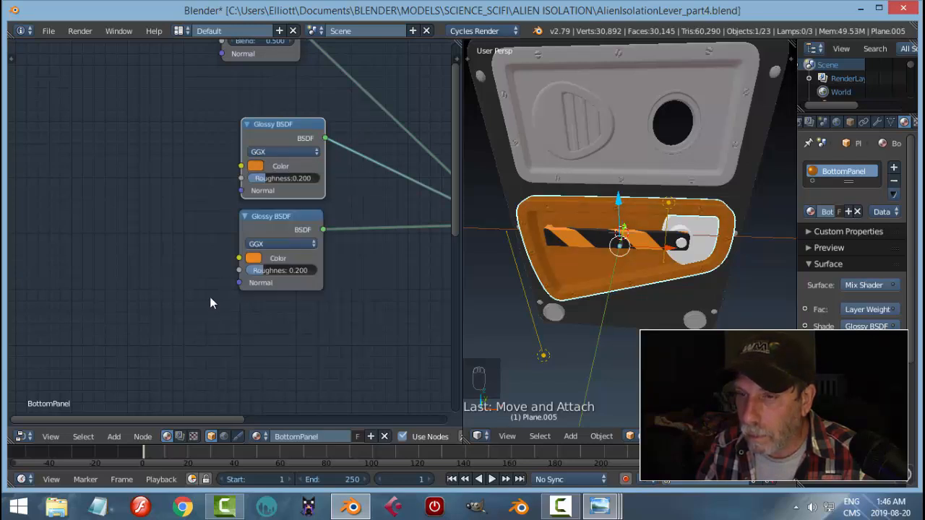
{"action": "left_click", "coordinate": [254, 259]}
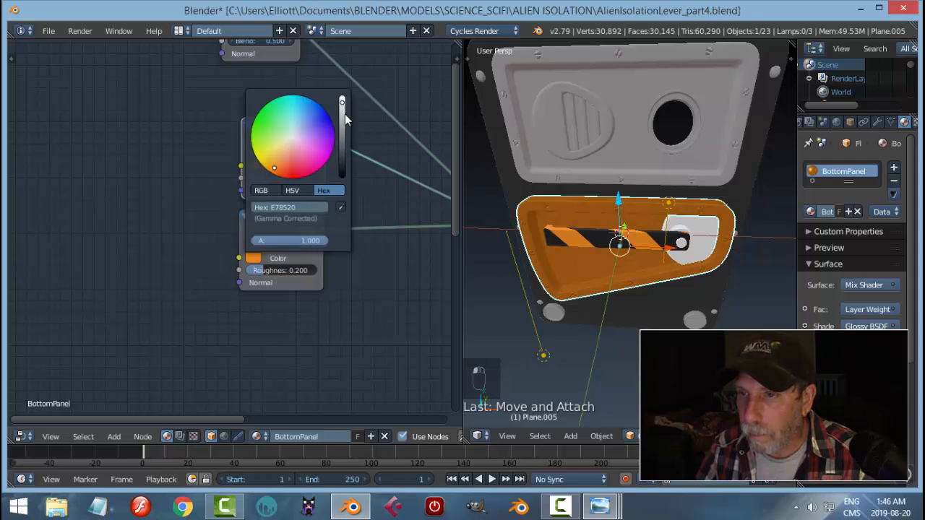
{"action": "left_click_drag", "start_coordinate": [273, 164], "coordinate": [275, 166]}
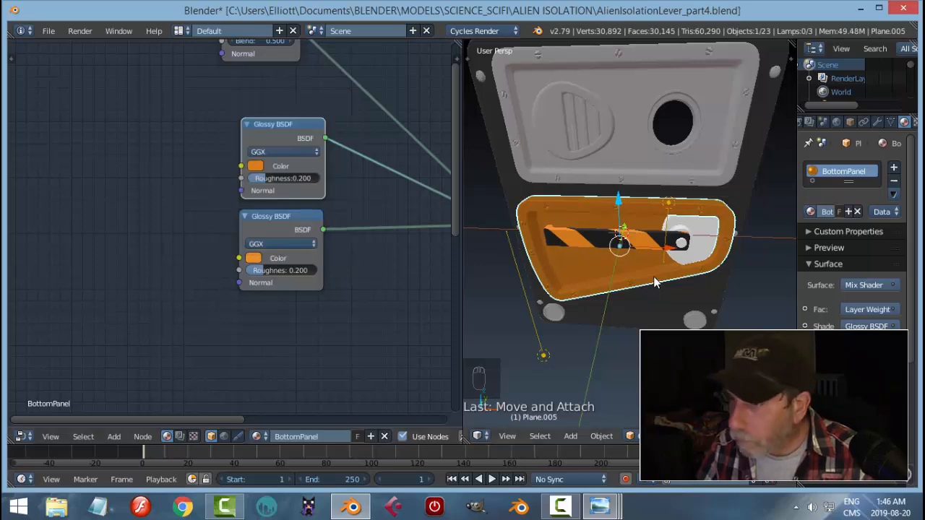
{"action": "key", "text": "shift+z"}
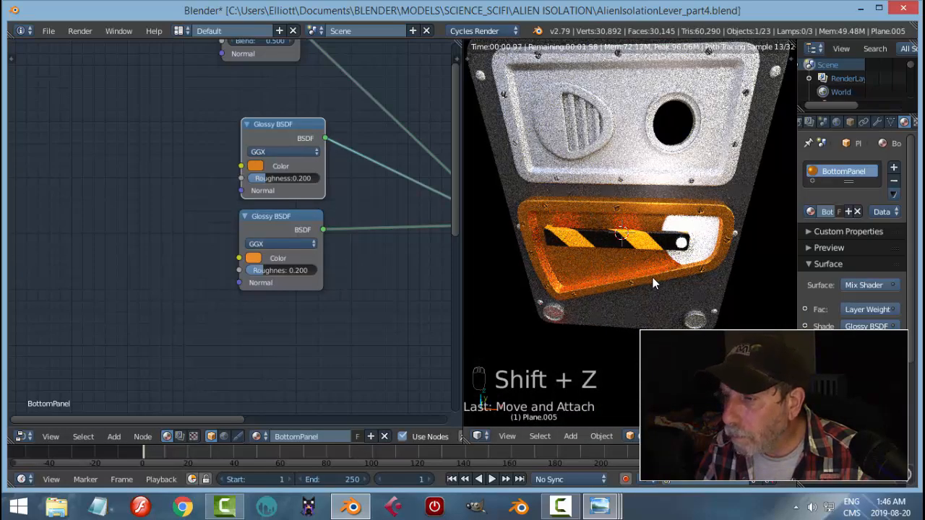
{"action": "key", "text": "shift+z"}
- Readjust both Glossy BSDF colors so they share the same deeper orange
{"action": "scroll", "coordinate": [359, 269], "scroll_direction": "up", "scroll_amount": 2}
{"action": "scroll", "coordinate": [360, 269], "scroll_direction": "up", "scroll_amount": 2}
{"action": "middle_click_drag", "start_coordinate": [360, 268], "coordinate": [321, 284]}
{"action": "scroll", "coordinate": [322, 302], "scroll_direction": "up", "scroll_amount": 2}
{"action": "scroll", "coordinate": [321, 289], "scroll_direction": "up", "scroll_amount": 1}
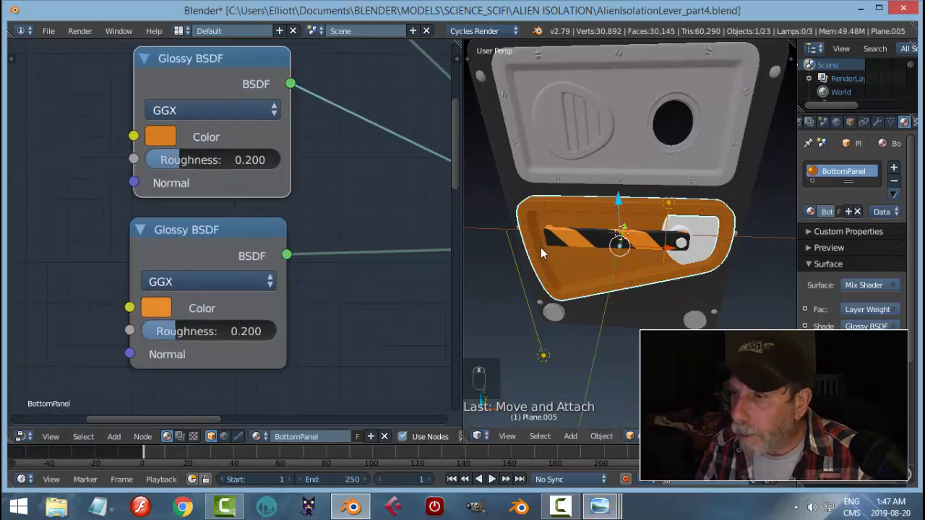
{"action": "left_click", "coordinate": [168, 139]}
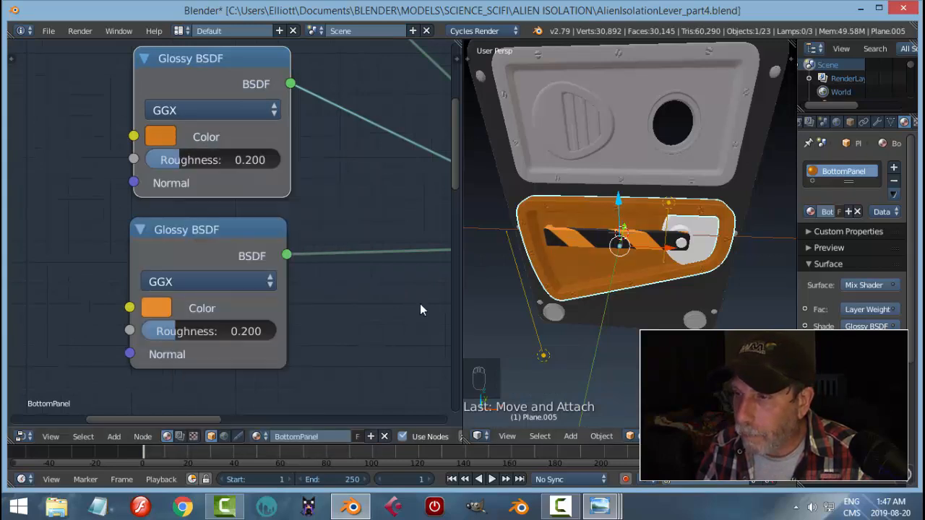
{"action": "left_click", "coordinate": [157, 308]}
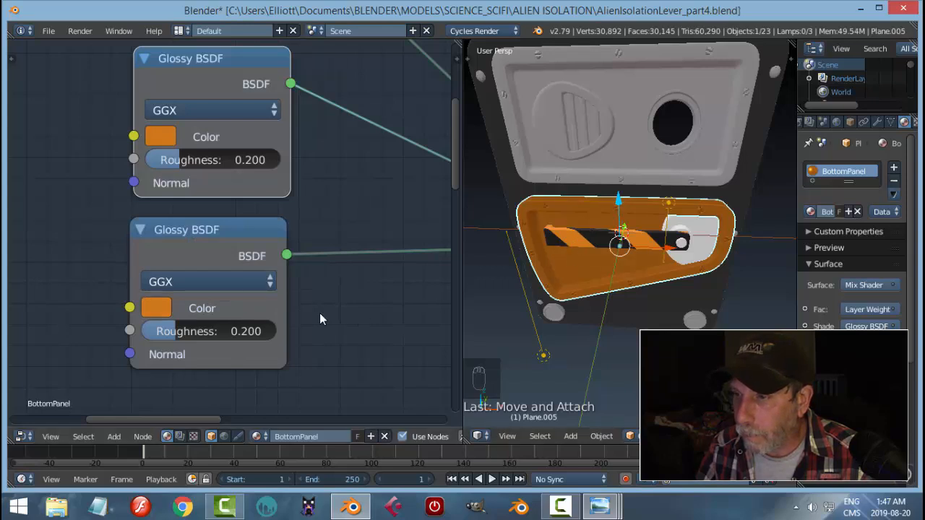
{"action": "key", "text": "shift+z"}
- Cut the Layer Weight's Facing link, connect its Fresnel output to the Mix Shader's Fac instead, and preview the render
{"action": "scroll", "coordinate": [326, 185], "scroll_direction": "down", "scroll_amount": 3}
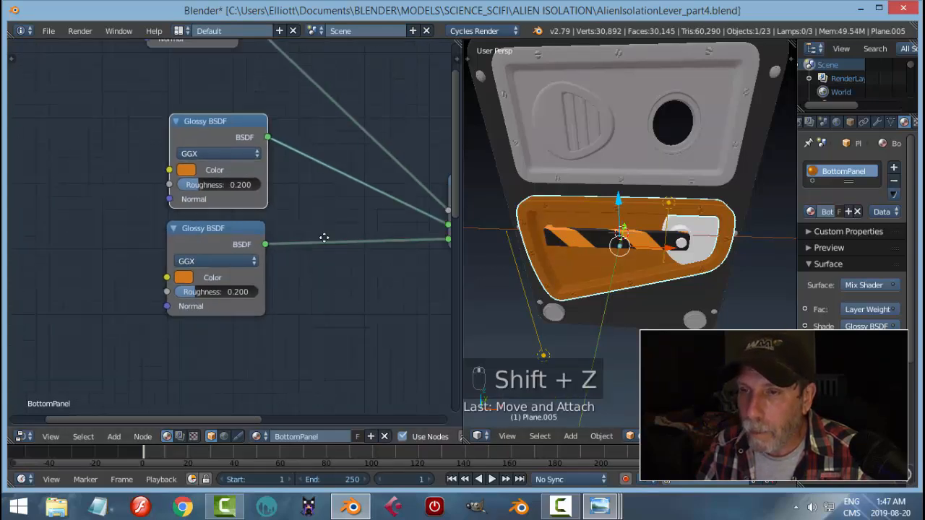
{"action": "middle_click_drag", "start_coordinate": [326, 220], "coordinate": [320, 309]}
{"action": "right_click_drag", "start_coordinate": [275, 150], "coordinate": [275, 160], "text": "ctrl"}
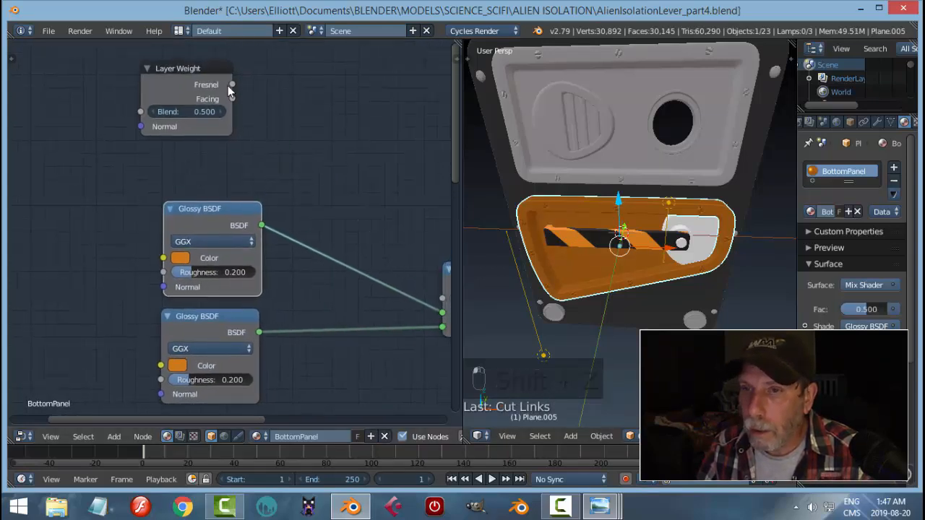
{"action": "left_click_drag", "start_coordinate": [232, 85], "coordinate": [443, 297]}
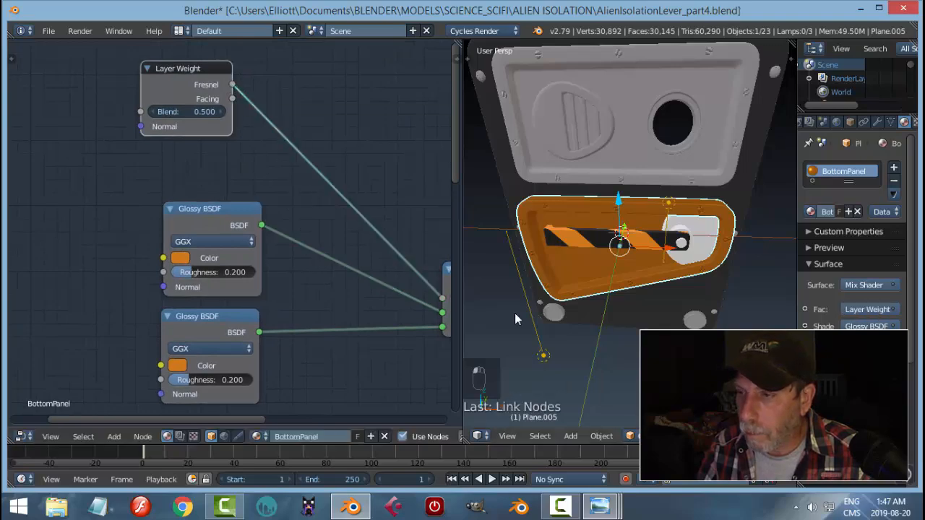
{"action": "key", "text": "shift+z"}
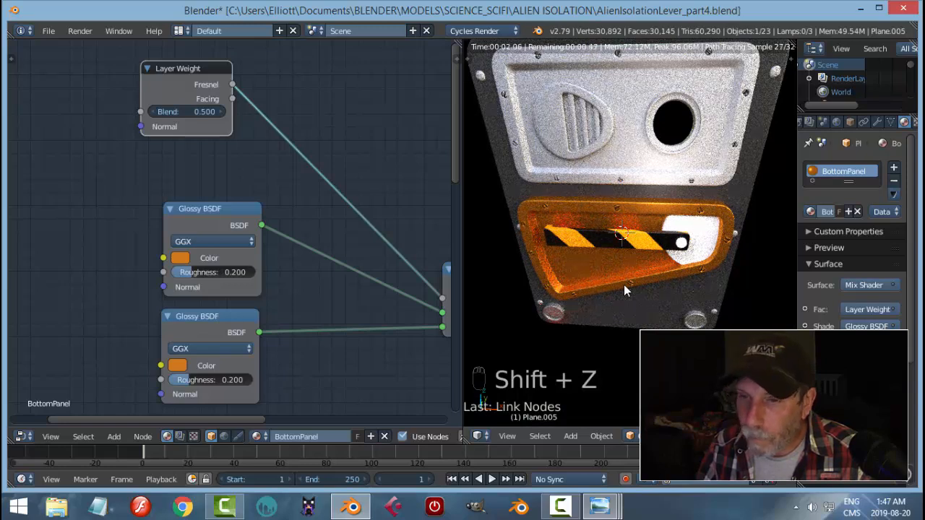
{"action": "key", "text": "shift+z"}
- Set the upper Glossy BSDF's roughness to 0.5, switch both Glossy nodes to Beckmann distribution, and preview the render
{"action": "left_click", "coordinate": [249, 272]}
{"action": "type", "text": "0.5"}
{"action": "key", "text": "Return"}
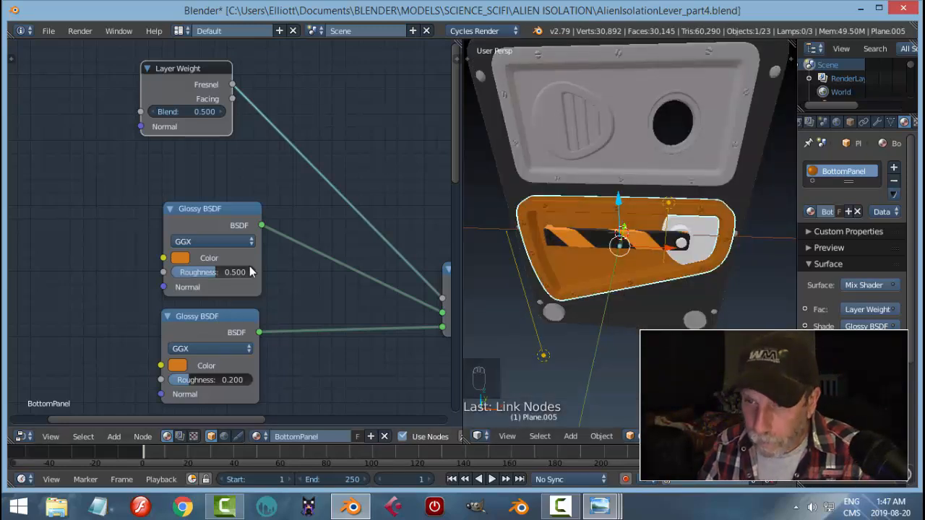
{"action": "left_click", "coordinate": [222, 244]}
{"action": "left_click", "coordinate": [221, 210]}
{"action": "left_click", "coordinate": [209, 348]}
{"action": "left_click", "coordinate": [217, 319]}
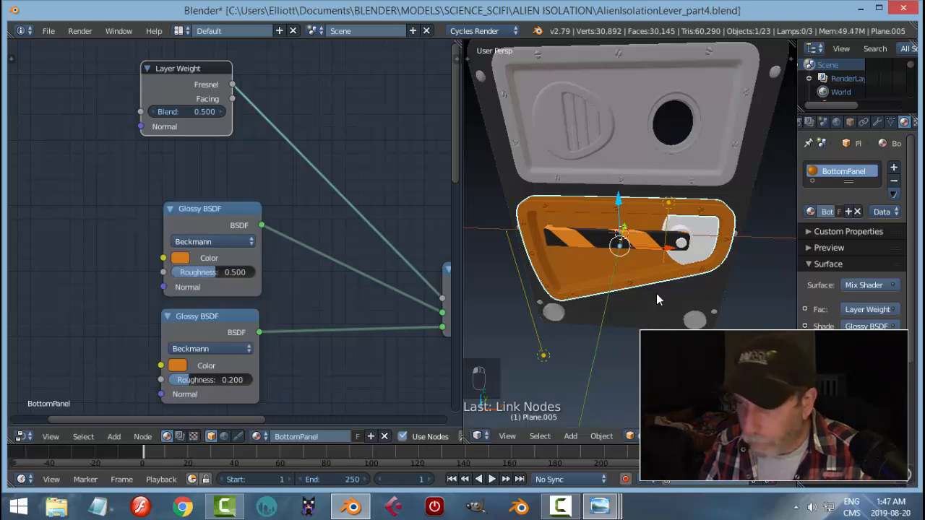
{"action": "key", "text": "shift+z"}
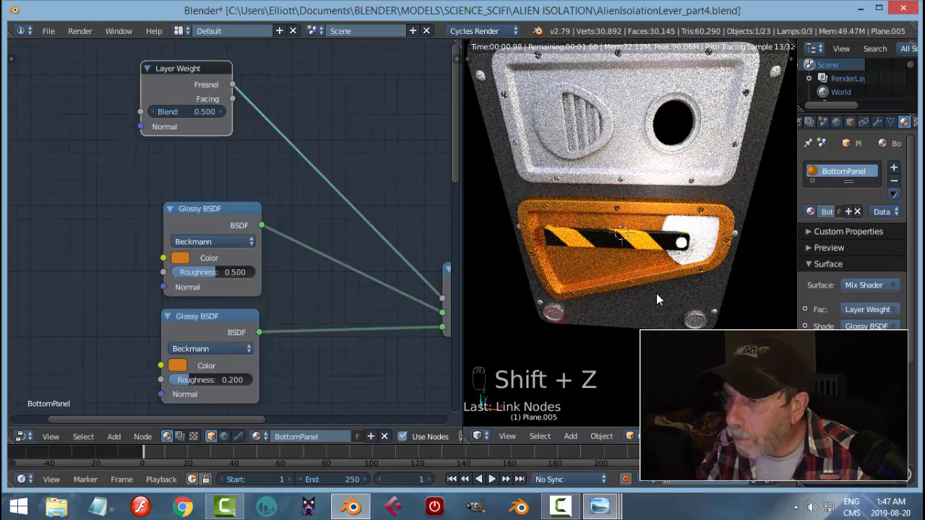
{"action": "key", "text": "shift+z"}
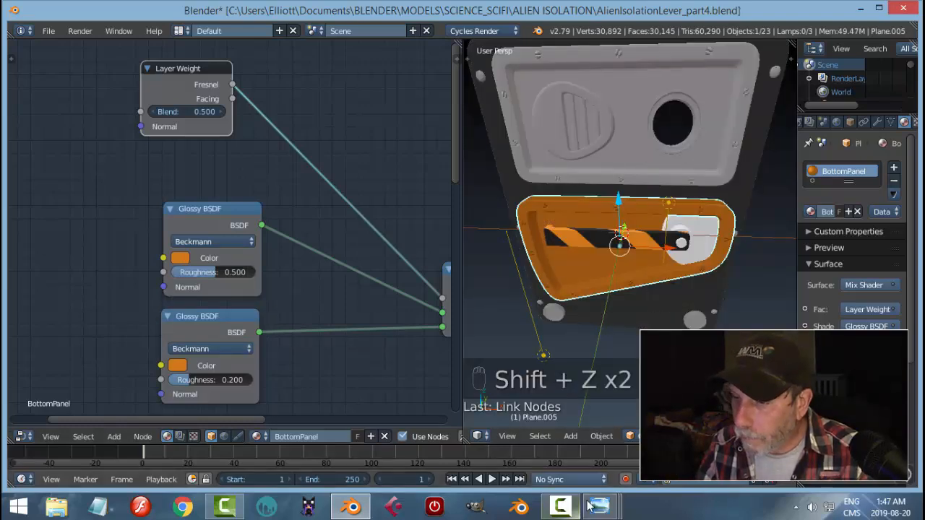
- Check the BottomPanelMaterial.jpg reference in Windows Photo Viewer, return to Blender, and set the Layer Weight's Blend to 0.2
{"action": "mouse_move", "coordinate": [477, 506]}
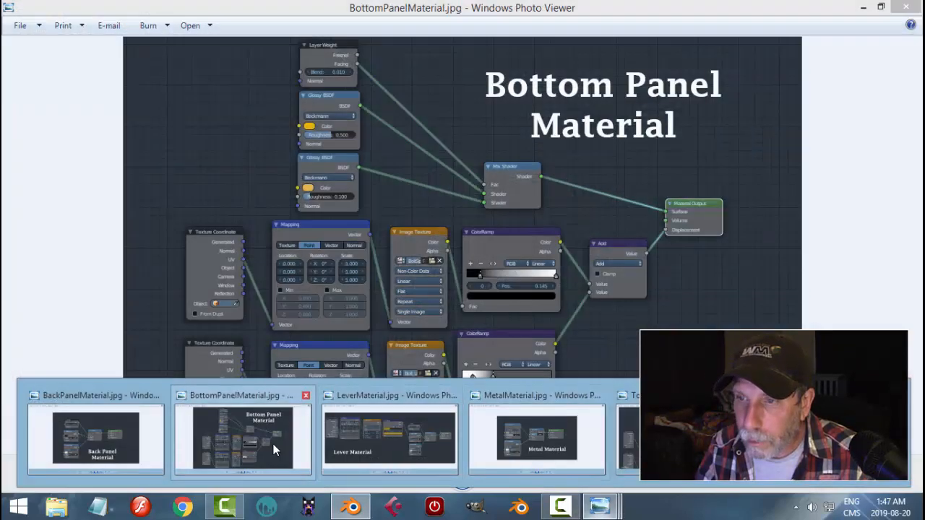
{"action": "left_click", "coordinate": [274, 448]}
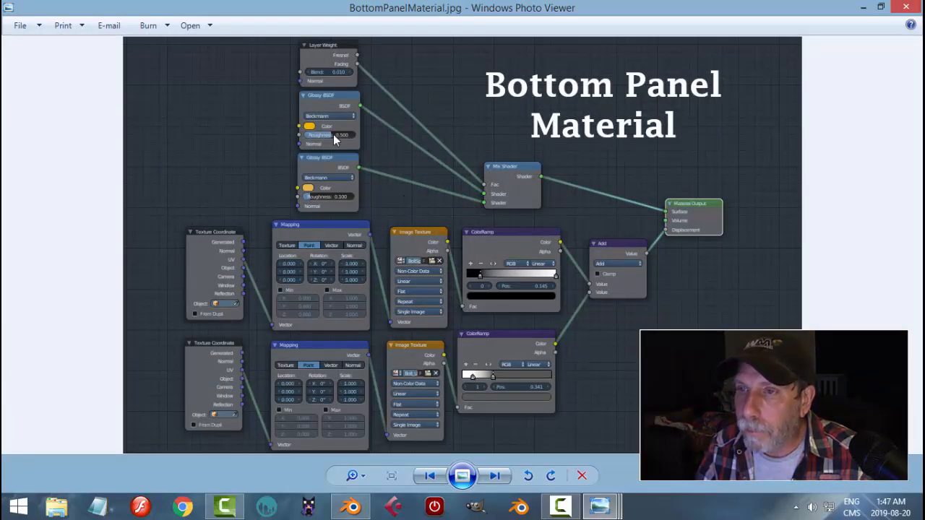
{"action": "left_click", "coordinate": [353, 505]}
{"action": "left_click", "coordinate": [205, 112]}
{"action": "type", "text": "0.2"}
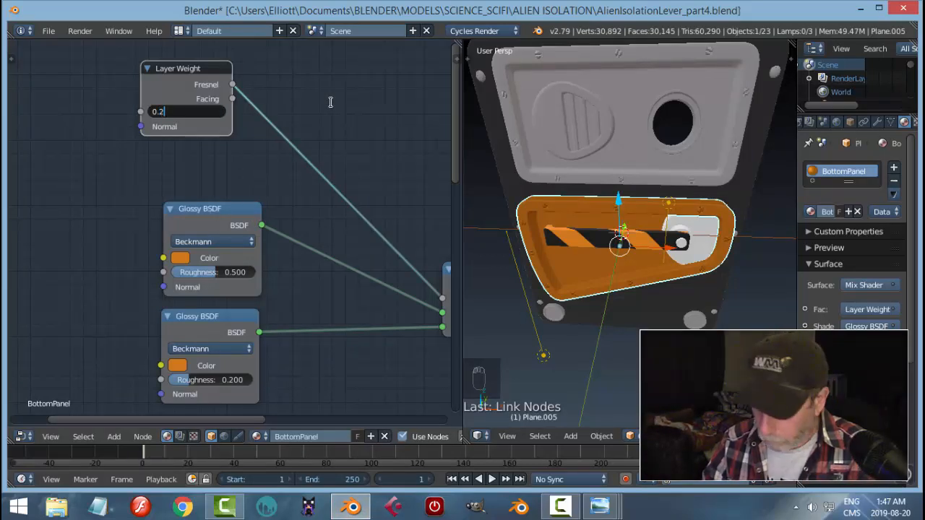
{"action": "key", "text": "Return"}
- Adjust the orange of both Glossy BSDF nodes, sampling the lever's orange stripe for the upper node's color
{"action": "scroll", "coordinate": [238, 228], "scroll_direction": "up", "scroll_amount": 1}
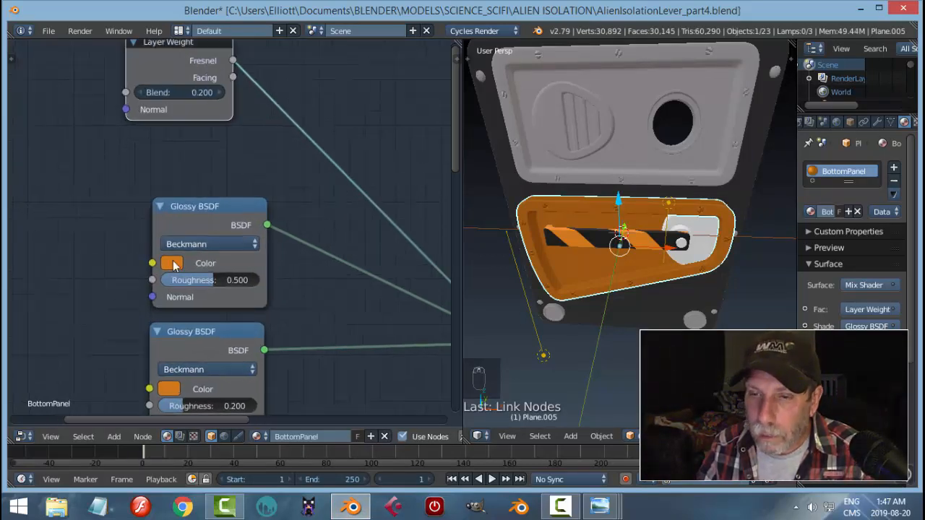
{"action": "left_click", "coordinate": [172, 264]}
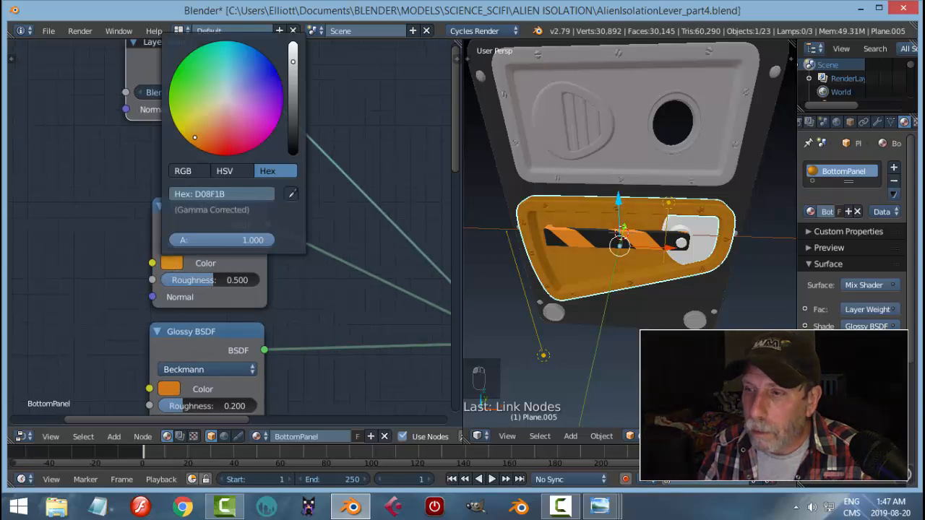
{"action": "left_click", "coordinate": [172, 389]}
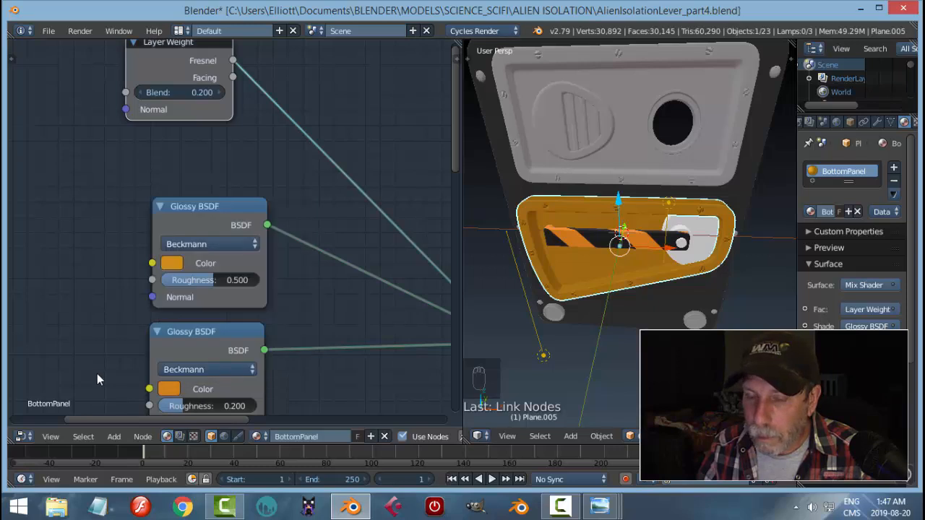
{"action": "left_click", "coordinate": [170, 264]}
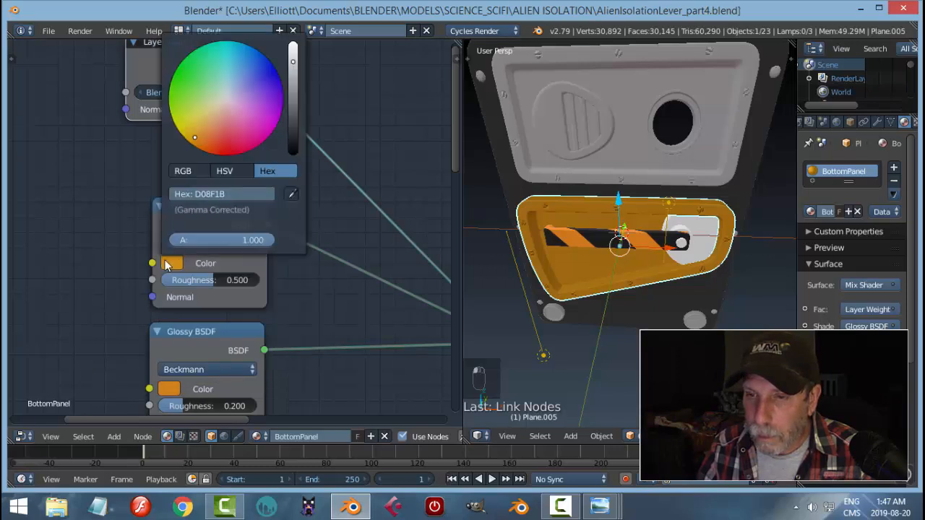
{"action": "left_click", "coordinate": [291, 194]}
{"action": "left_click", "coordinate": [566, 233]}
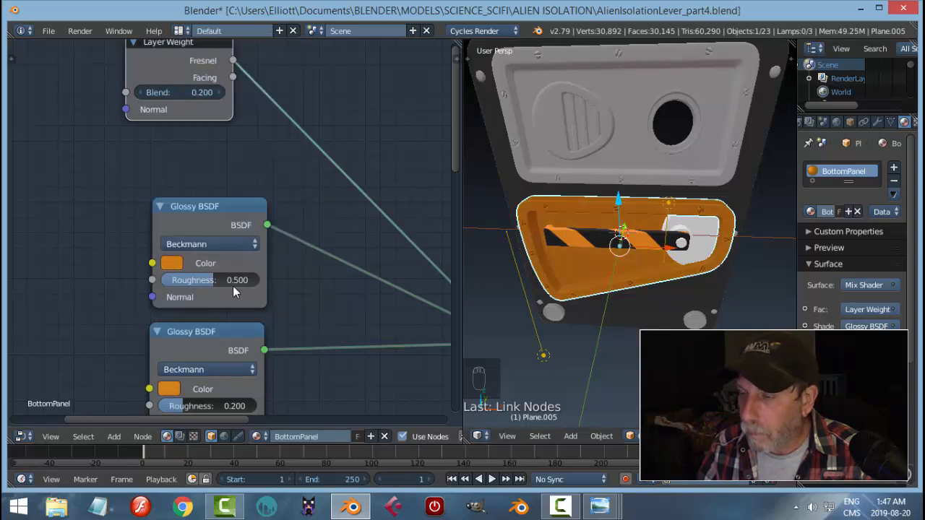
- Set the lower Glossy BSDF's color to yellow and the upper one's to deep orange D0781D, and preview the render
{"action": "left_click", "coordinate": [171, 389]}
{"action": "left_click_drag", "start_coordinate": [194, 262], "coordinate": [183, 258]}
{"action": "key", "text": "shift+z"}
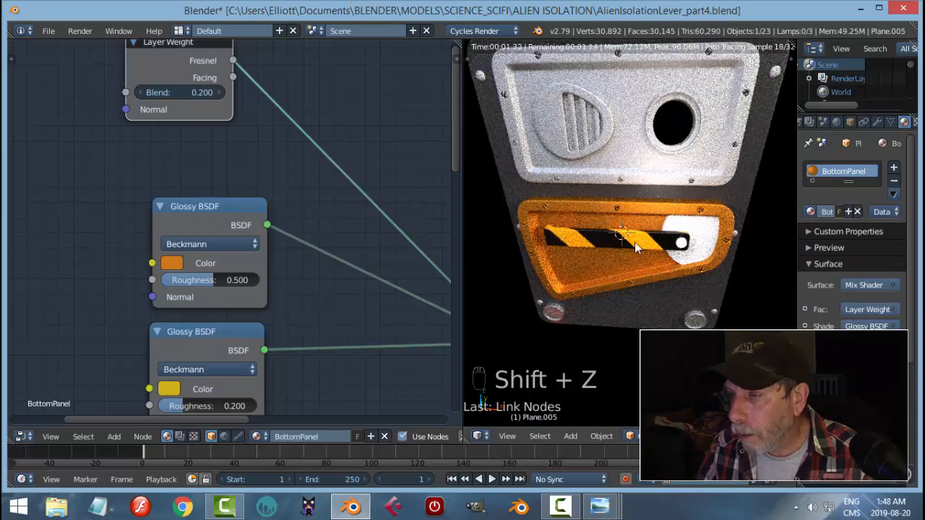
{"action": "key", "text": "shift+z"}
- Check the BottomPanelMaterial.jpg reference in Windows Photo Viewer, return to Blender, and set the lower Glossy BSDF's roughness to 0.1
{"action": "scroll", "coordinate": [321, 292], "scroll_direction": "down", "scroll_amount": 1}
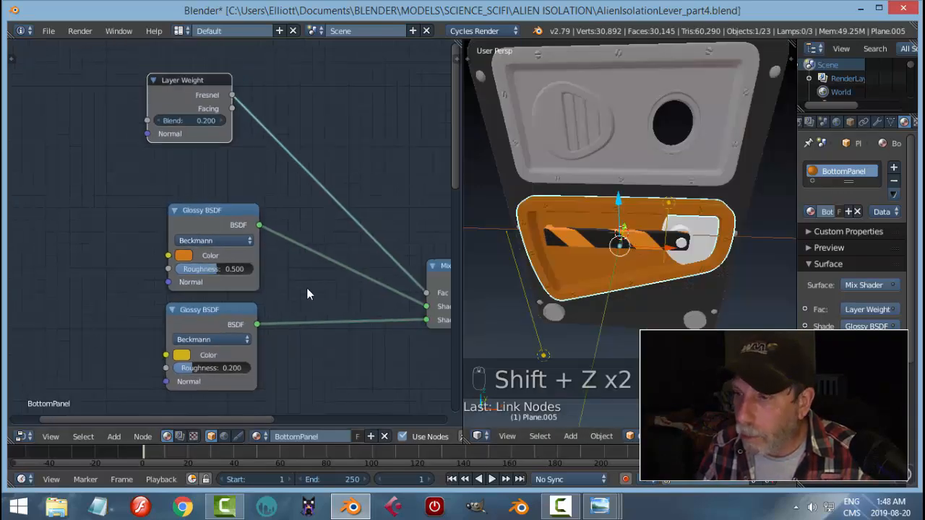
{"action": "scroll", "coordinate": [307, 283], "scroll_direction": "down", "scroll_amount": 1}
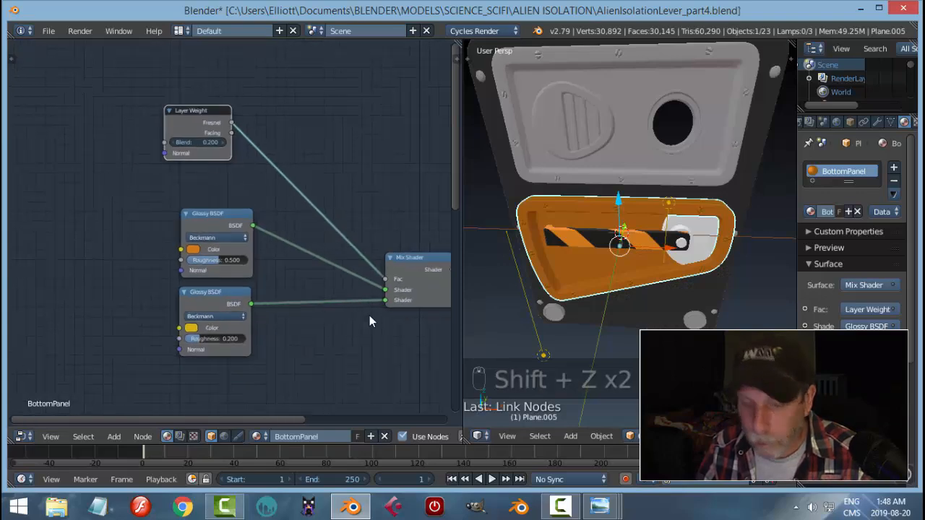
{"action": "key", "text": "a"}
{"action": "scroll", "coordinate": [358, 320], "scroll_direction": "down", "scroll_amount": 1}
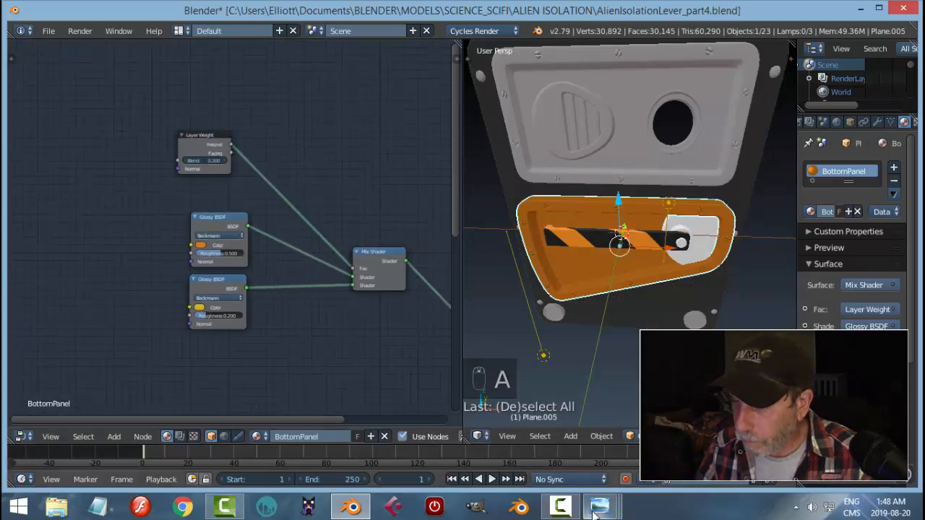
{"action": "mouse_move", "coordinate": [599, 506]}
{"action": "left_click", "coordinate": [258, 432]}
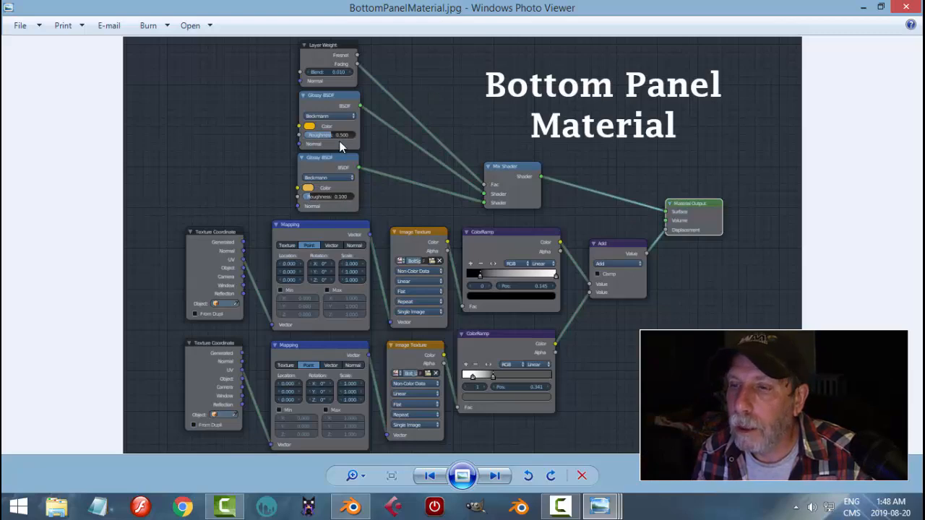
{"action": "left_click", "coordinate": [338, 510]}
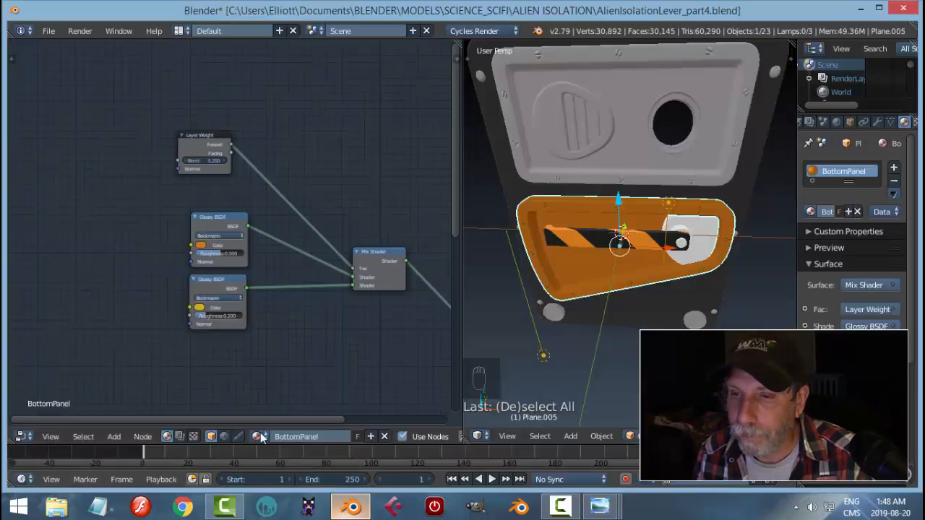
{"action": "scroll", "coordinate": [294, 330], "scroll_direction": "up", "scroll_amount": 4}
{"action": "left_click", "coordinate": [220, 338]}
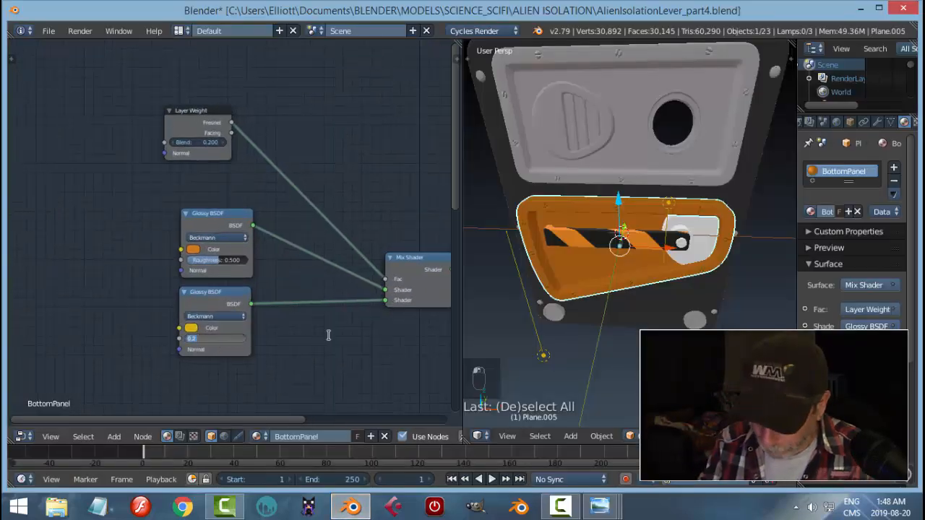
{"action": "type", "text": "0.1"}
{"action": "key", "text": "Return"}
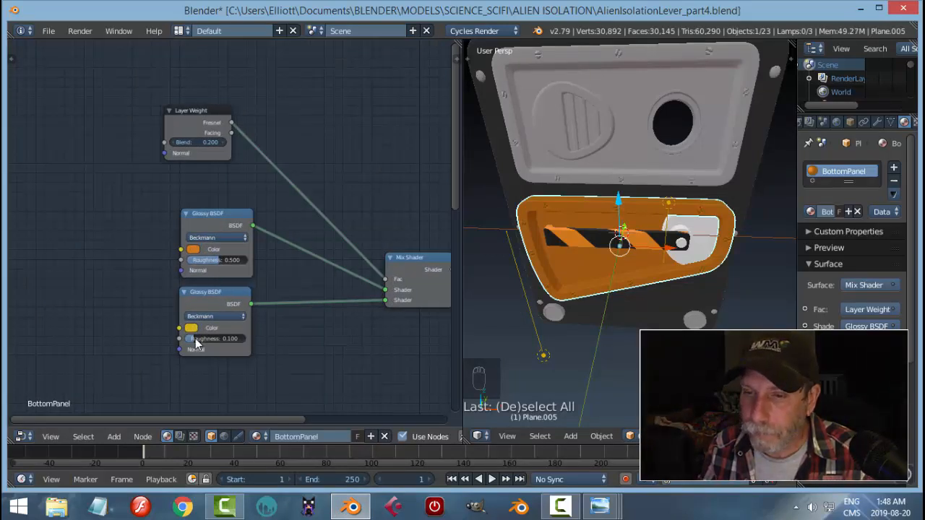
- Shift the upper Glossy BSDF's color to a lighter, less saturated orange and preview the render
{"action": "left_click", "coordinate": [193, 249]}
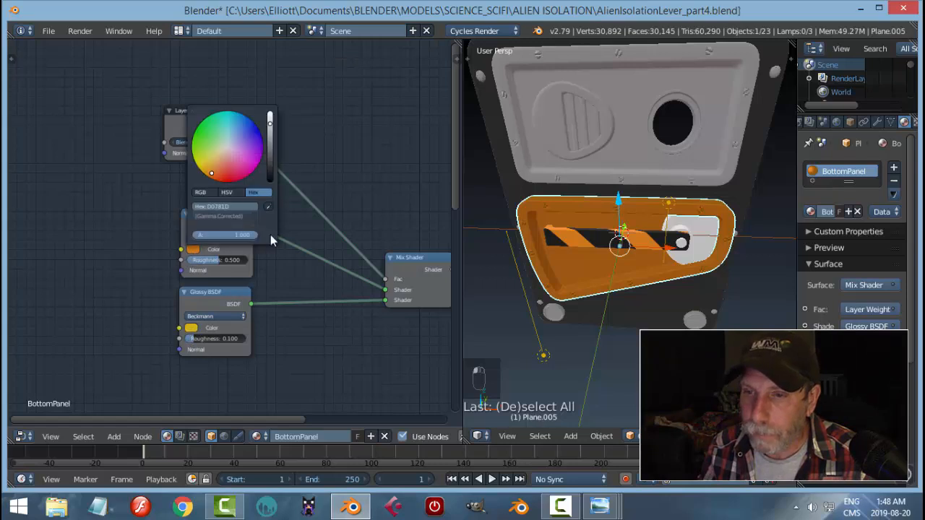
{"action": "scroll", "coordinate": [244, 247], "scroll_direction": "up", "scroll_amount": 1}
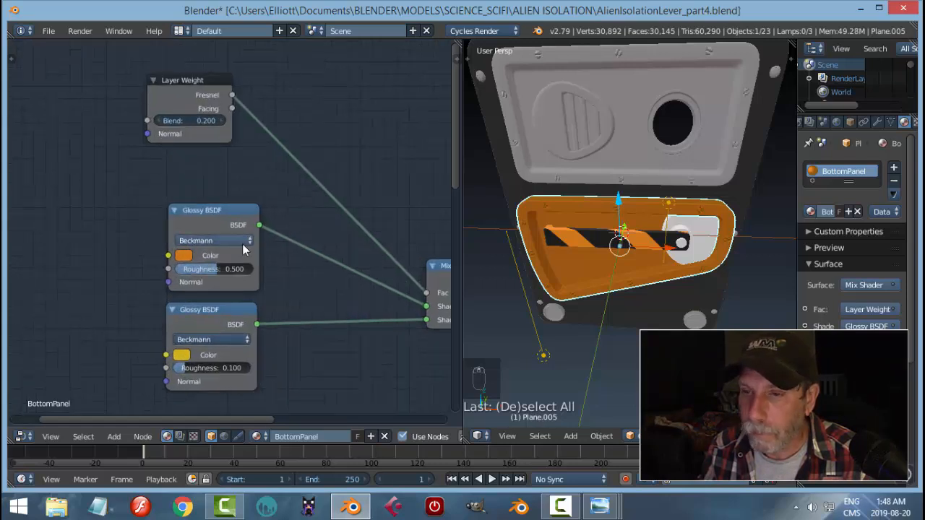
{"action": "left_click", "coordinate": [185, 256]}
{"action": "left_click_drag", "start_coordinate": [210, 159], "coordinate": [206, 153]}
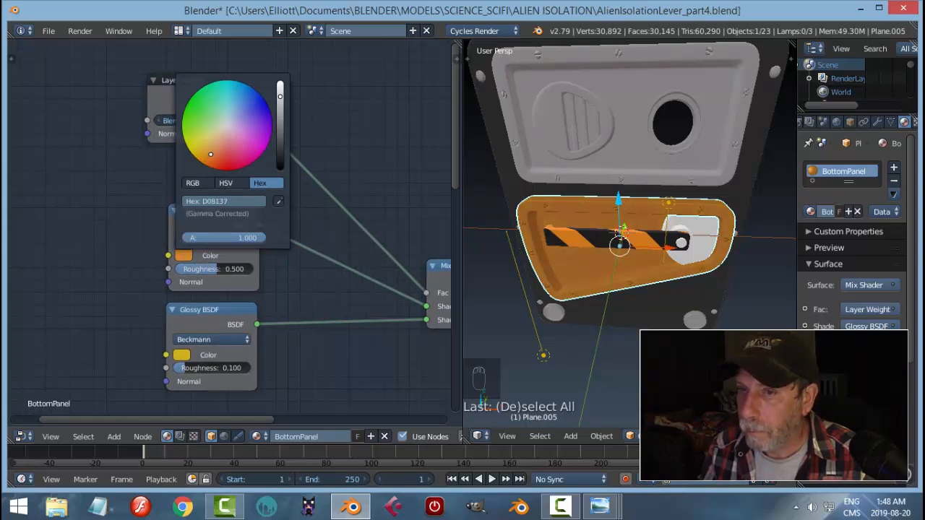
{"action": "left_click_drag", "start_coordinate": [211, 153], "coordinate": [207, 154]}
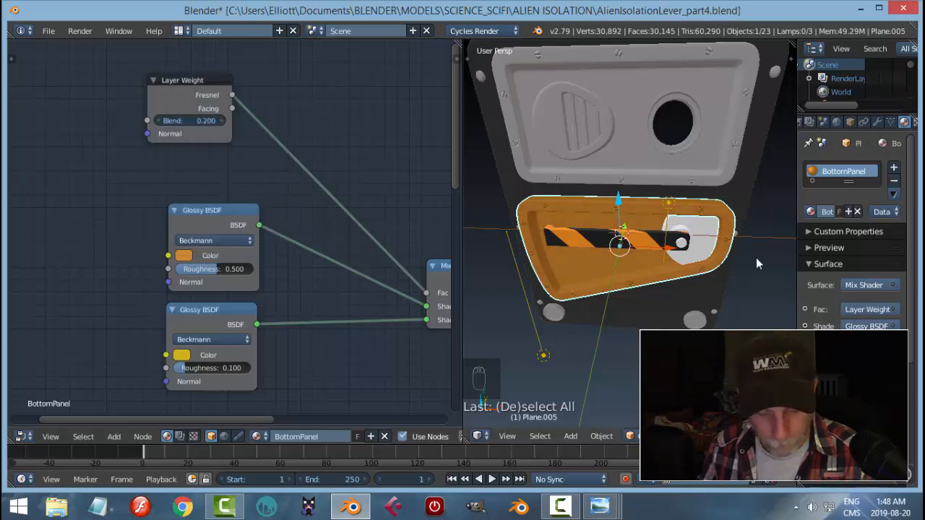
{"action": "key", "text": "shift+z"}
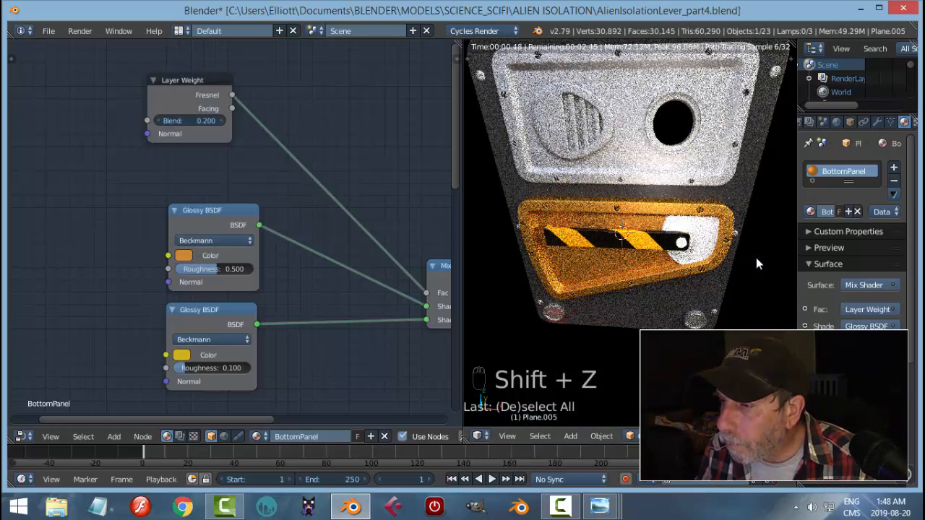
{"action": "key", "text": "shift+z"}
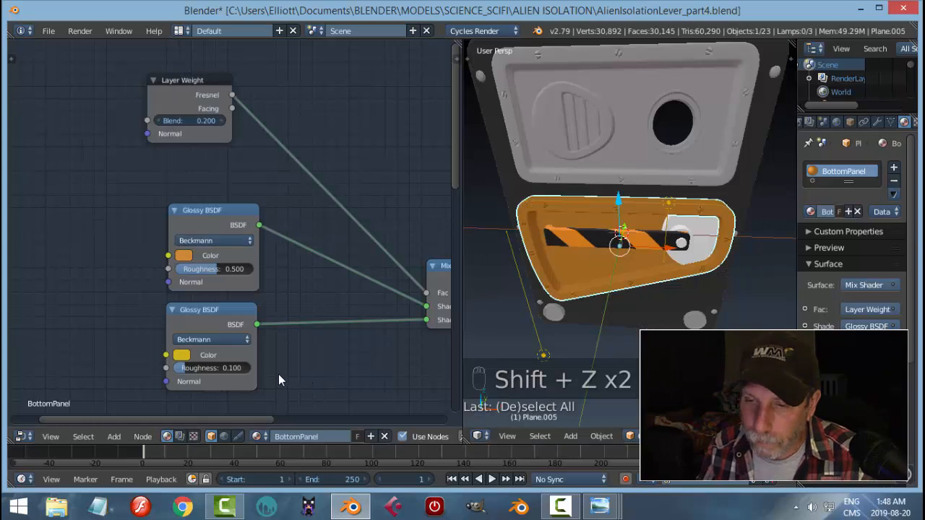
- Set the Layer Weight's Blend to 0.1, preview the render, and move the node closer to the Glossy nodes
{"action": "scroll", "coordinate": [311, 368], "scroll_direction": "down", "scroll_amount": 1}
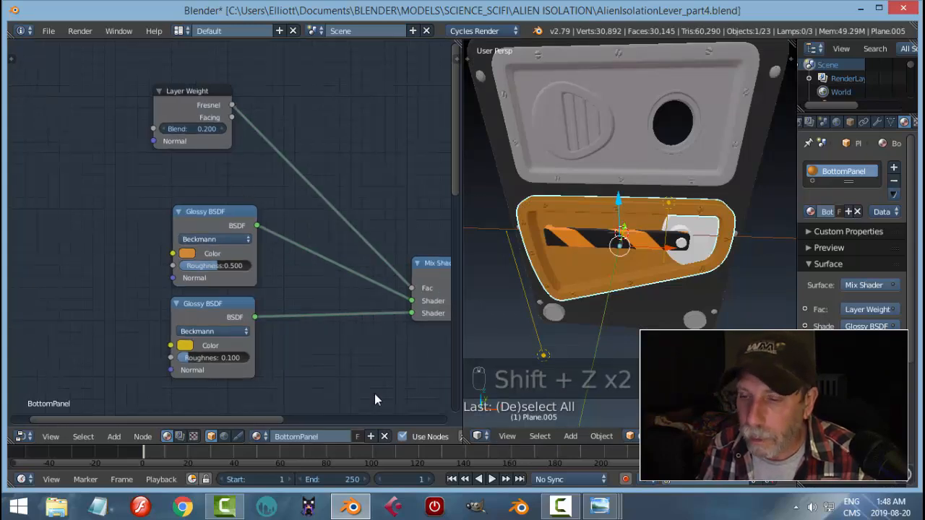
{"action": "left_click", "coordinate": [198, 128]}
{"action": "type", "text": "0.1"}
{"action": "key", "text": "Return"}
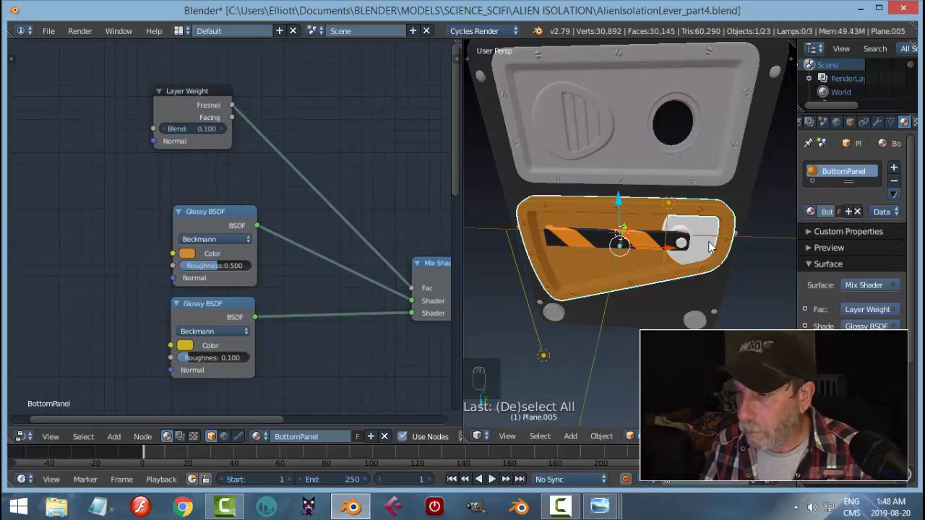
{"action": "key", "text": "shift+z"}
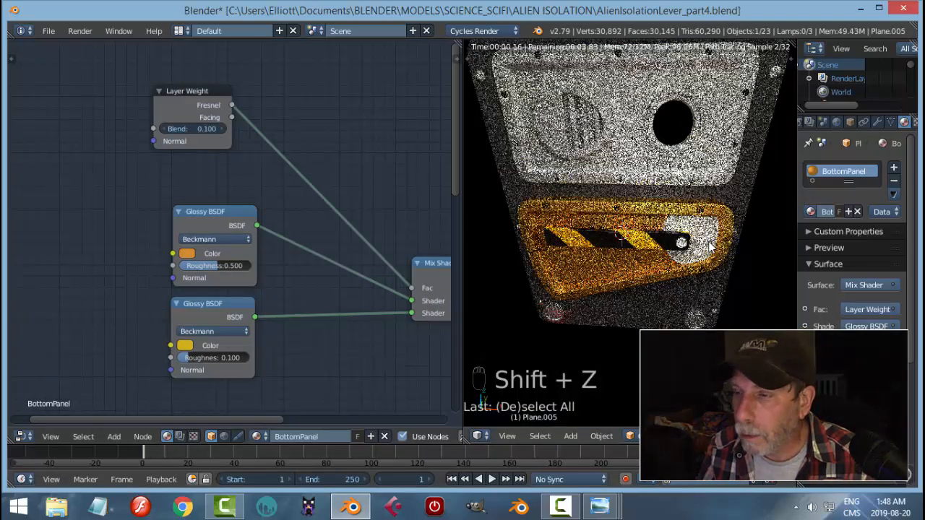
{"action": "key", "text": "shift+z"}
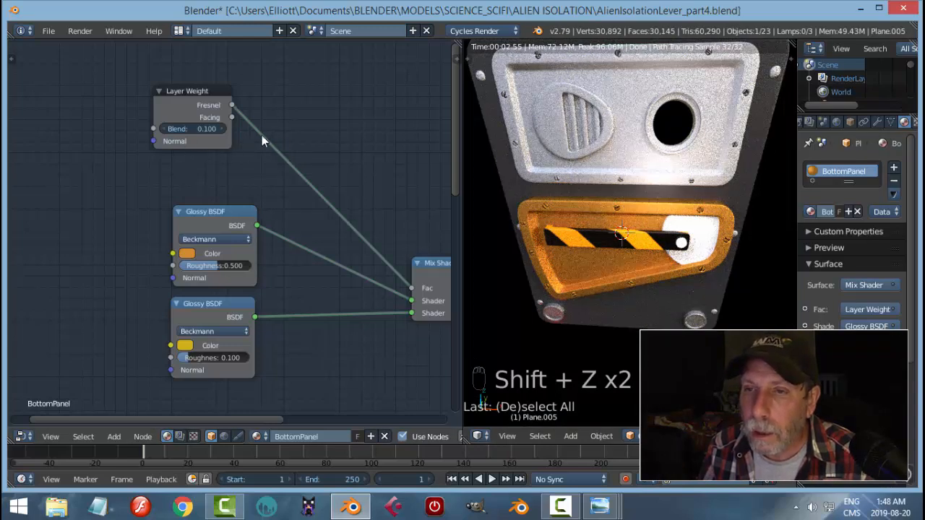
{"action": "left_click_drag", "start_coordinate": [192, 89], "coordinate": [204, 109]}
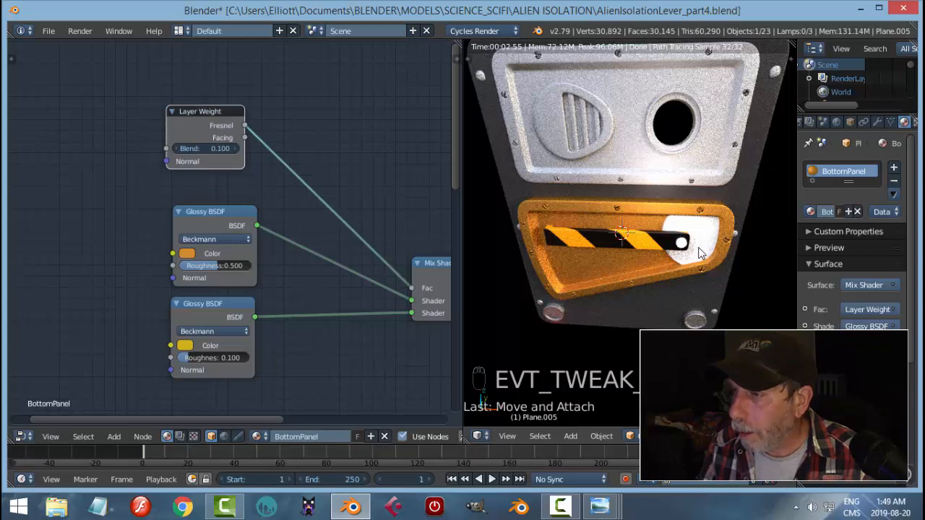
- Assign the BottomPanel material to the white plate behind the lever's pivot and make it a single-user copy
{"action": "right_click", "coordinate": [740, 248]}
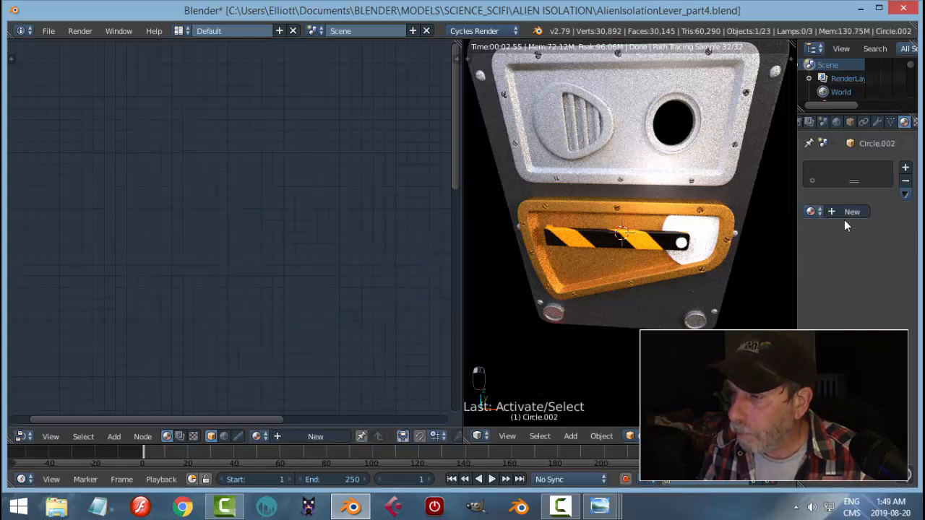
{"action": "left_click", "coordinate": [811, 212]}
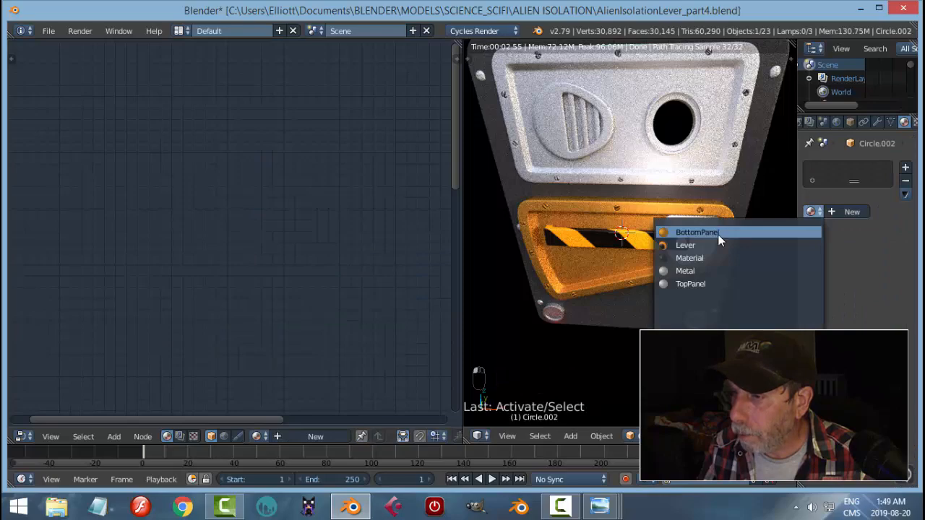
{"action": "left_click", "coordinate": [715, 232]}
{"action": "scroll", "coordinate": [293, 287], "scroll_direction": "down", "scroll_amount": 5}
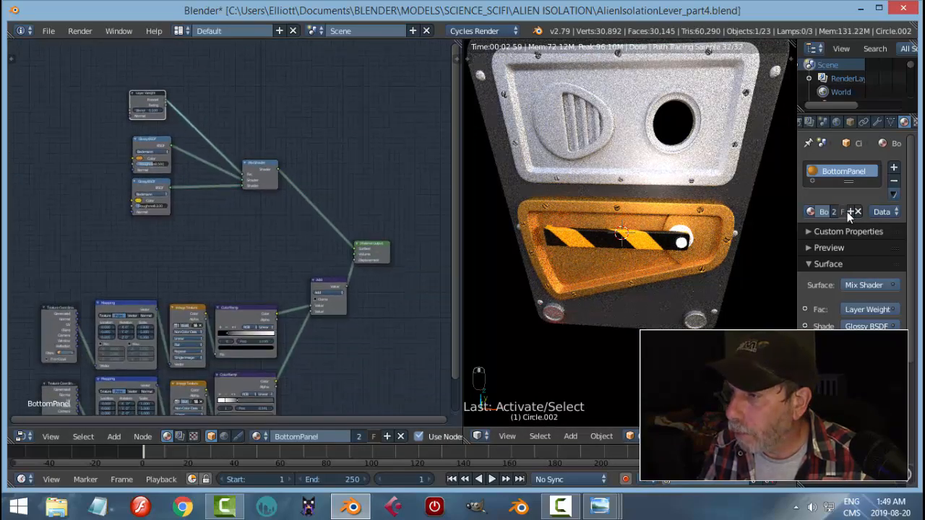
{"action": "left_click", "coordinate": [851, 211]}
- Cut the copied material's displacement link and delete its texture coordinate, mapping, image texture, ColorRamp and Add nodes
{"action": "right_click_drag", "start_coordinate": [335, 253], "coordinate": [404, 325], "text": "ctrl"}
{"action": "scroll", "coordinate": [390, 329], "scroll_direction": "down", "scroll_amount": 1}
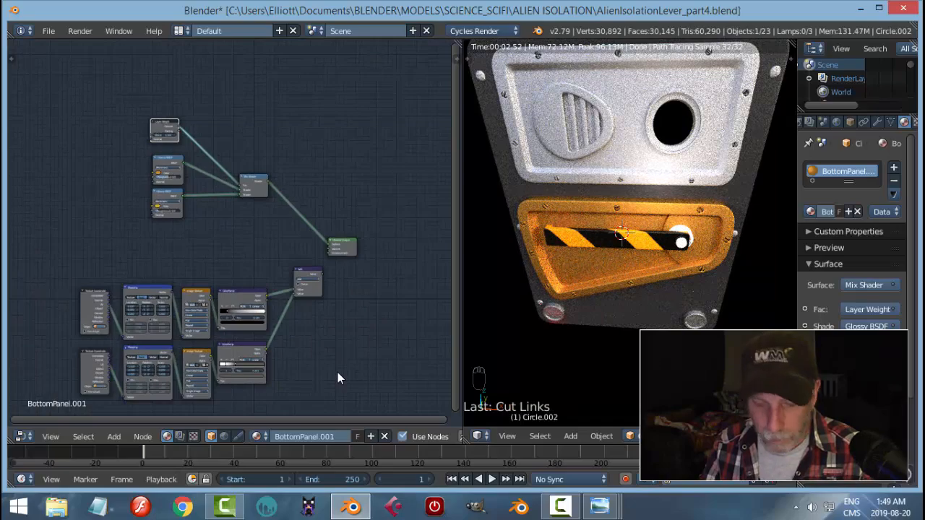
{"action": "key", "text": "a"}
{"action": "key", "text": "b"}
{"action": "left_click_drag", "start_coordinate": [347, 391], "coordinate": [24, 278]}
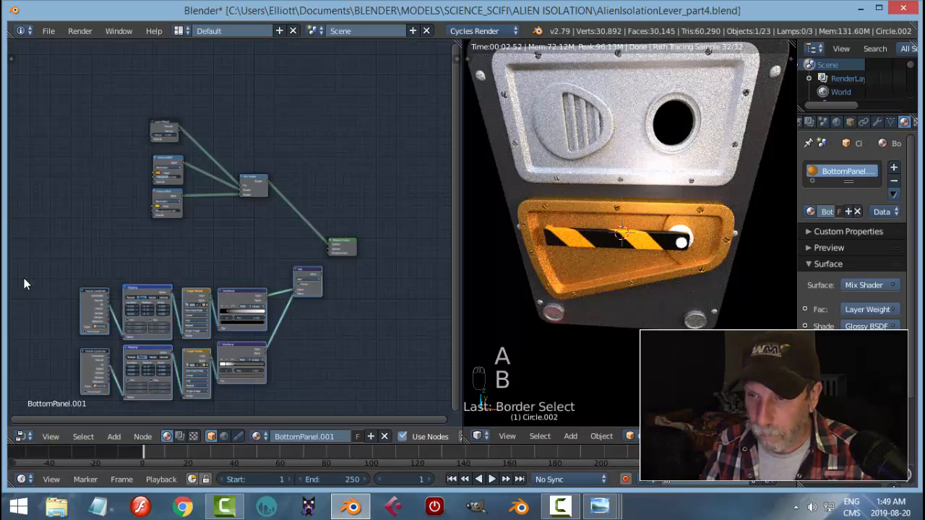
{"action": "key", "text": "x"}
- Try the existing Material on the ring behind the lever's pivot, and assign it the Metal material instead
{"action": "scroll", "coordinate": [715, 268], "scroll_direction": "up", "scroll_amount": 3}
{"action": "middle_click_drag", "start_coordinate": [749, 269], "coordinate": [624, 266], "text": "shift"}
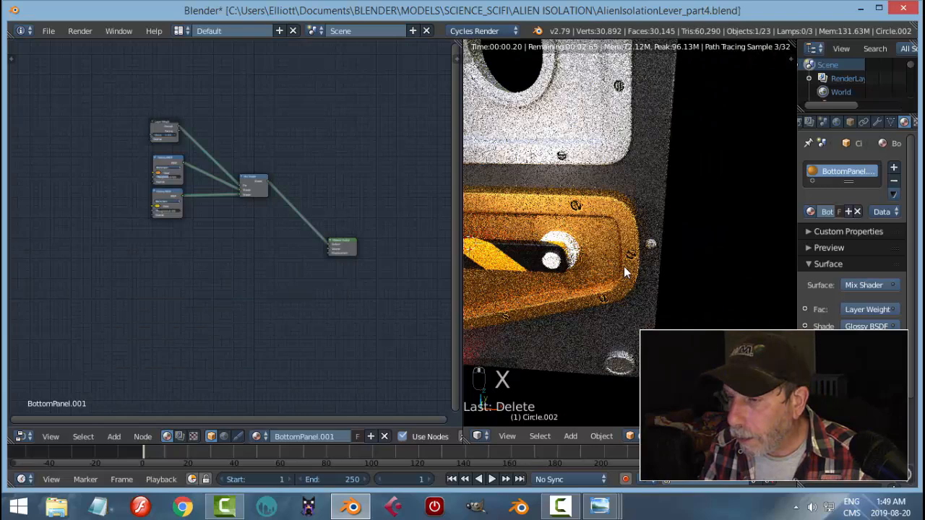
{"action": "right_click", "coordinate": [567, 246]}
{"action": "left_click", "coordinate": [812, 211]}
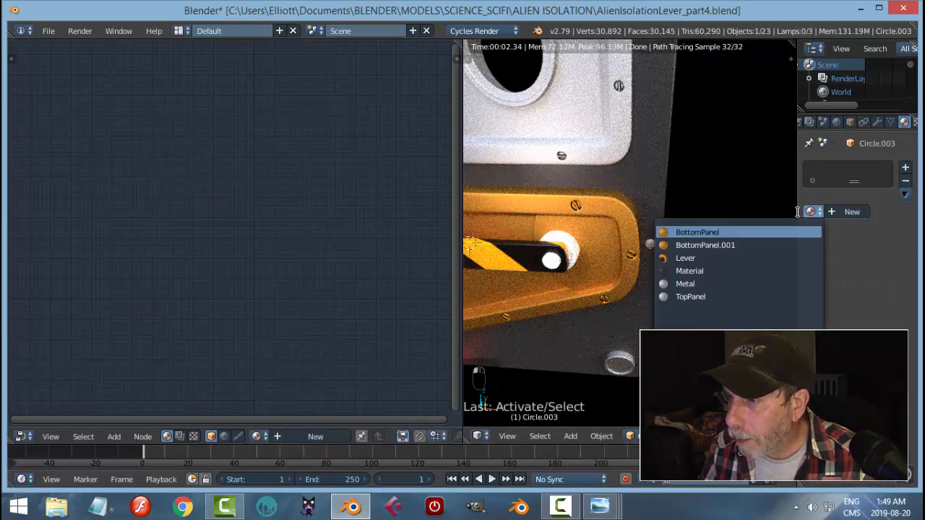
{"action": "left_click", "coordinate": [676, 271]}
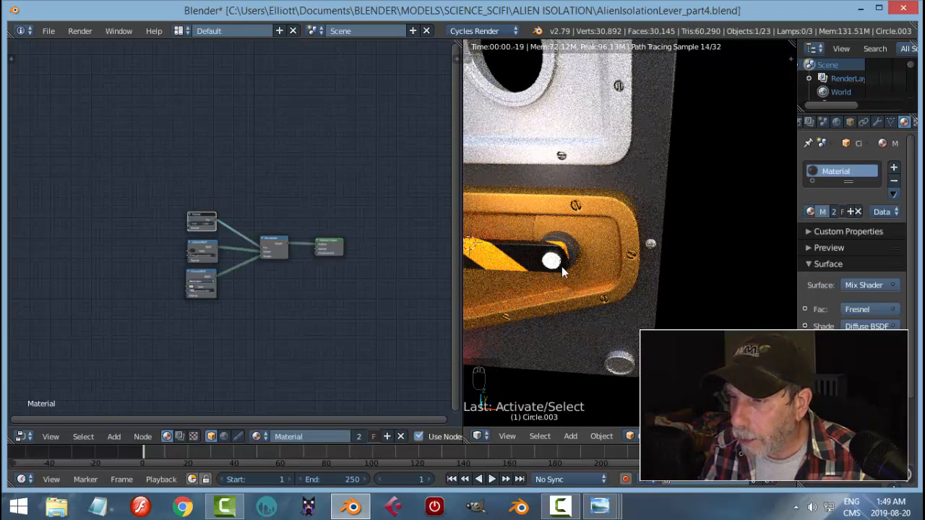
{"action": "right_click", "coordinate": [552, 261]}
{"action": "left_click", "coordinate": [811, 212]}
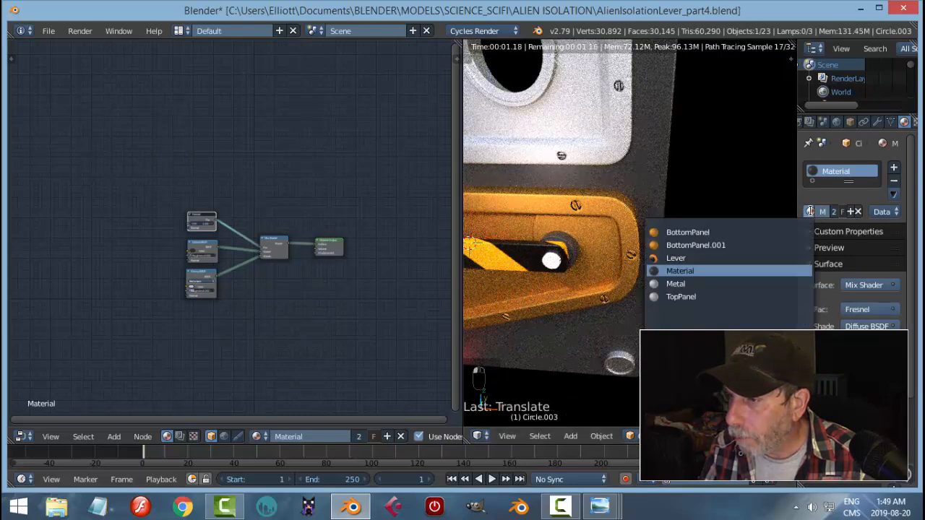
{"action": "left_click", "coordinate": [698, 282]}
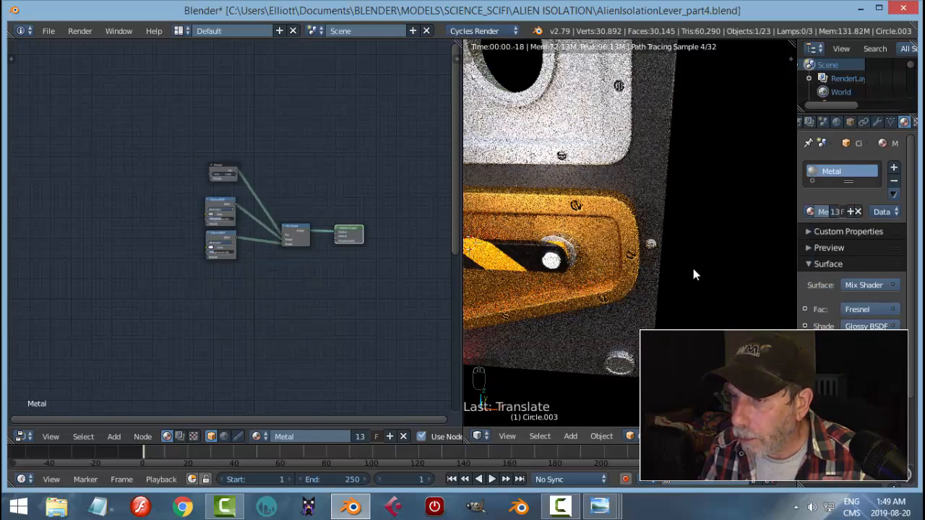
{"action": "right_click", "coordinate": [577, 248]}
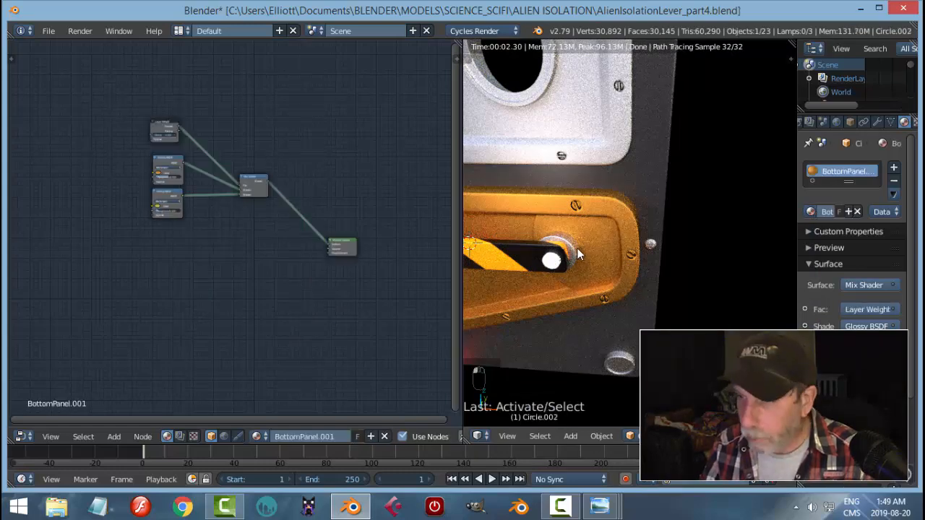
{"action": "key", "text": "shift+z"}
{"action": "left_click", "coordinate": [806, 211]}
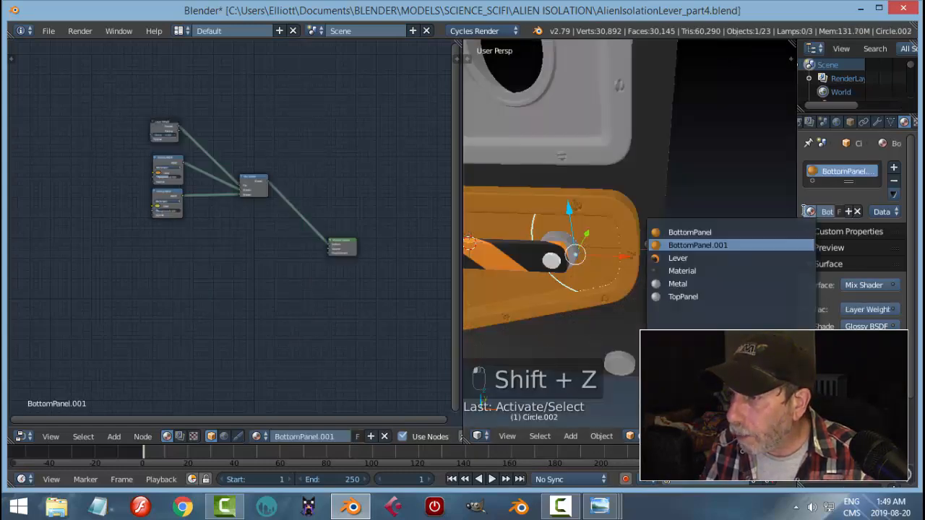
{"action": "left_click", "coordinate": [672, 276]}
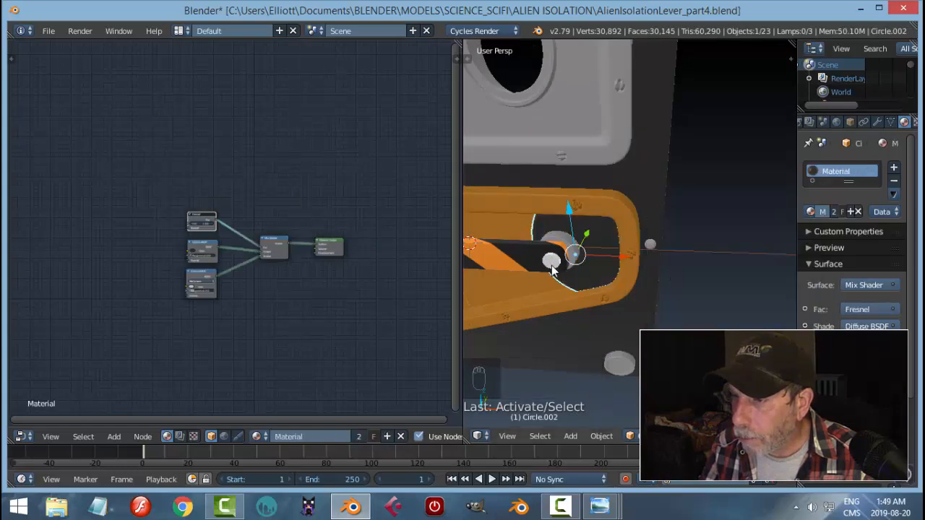
{"action": "key", "text": "ctrl+z"}
- Assign the existing Material to the ring behind the lever's pivot
{"action": "key", "text": "a"}
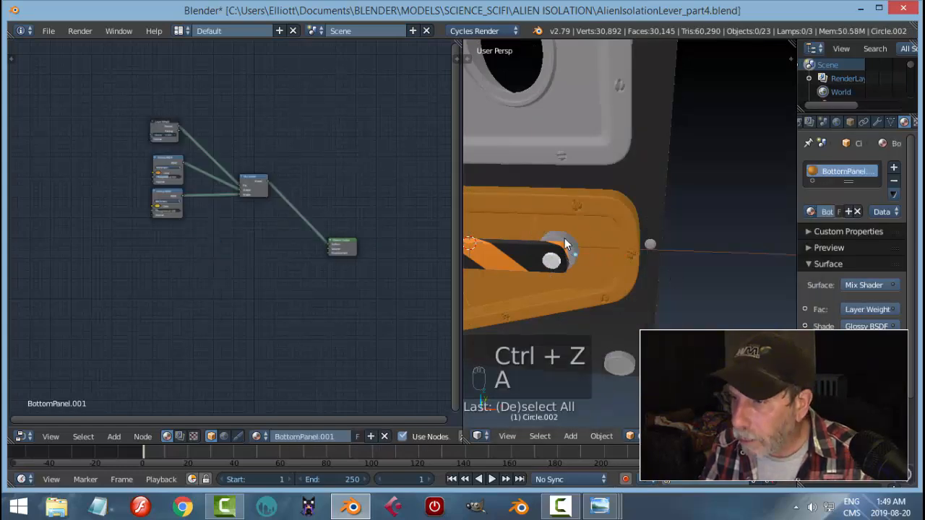
{"action": "right_click", "coordinate": [565, 239]}
{"action": "left_click", "coordinate": [809, 212]}
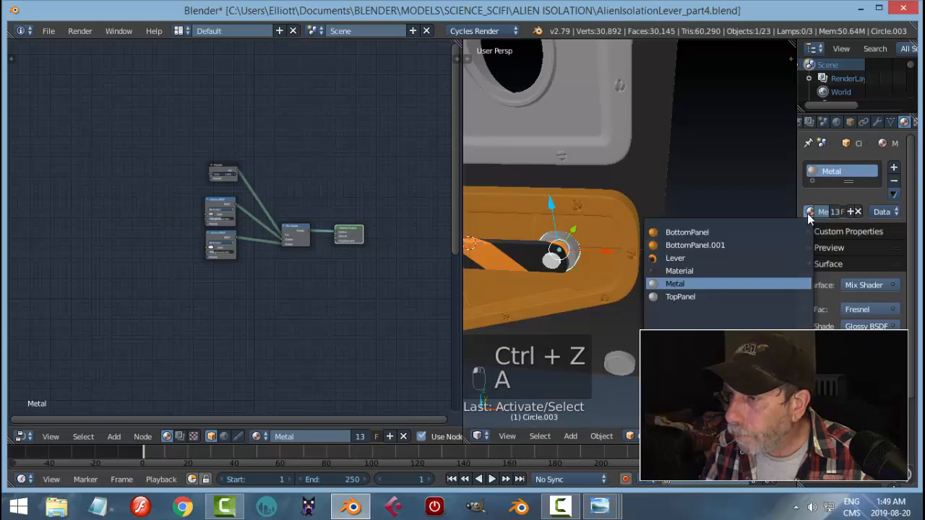
{"action": "left_click", "coordinate": [701, 270]}
{"action": "left_click", "coordinate": [560, 263]}
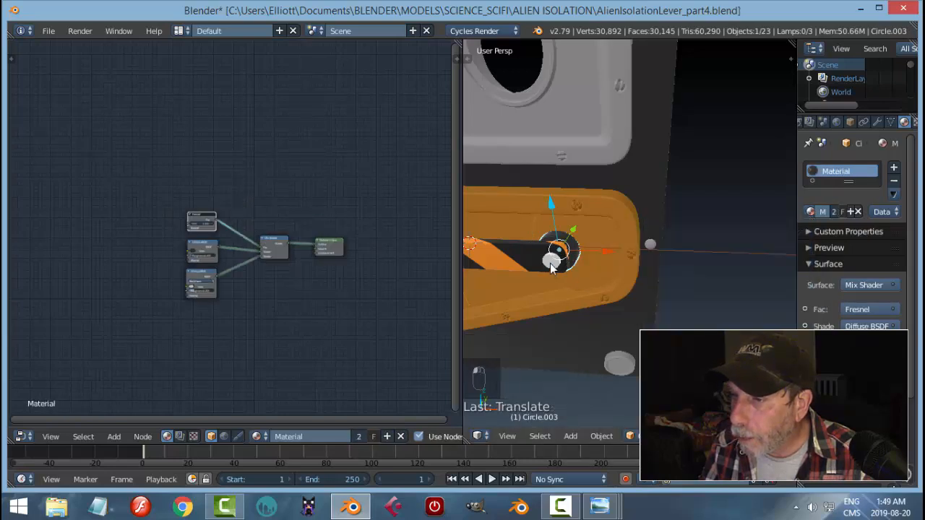
- Assign the Metal material to the round pin at the lever's pivot
{"action": "key", "text": "a"}
{"action": "right_click", "coordinate": [551, 264]}
{"action": "left_click", "coordinate": [810, 211]}
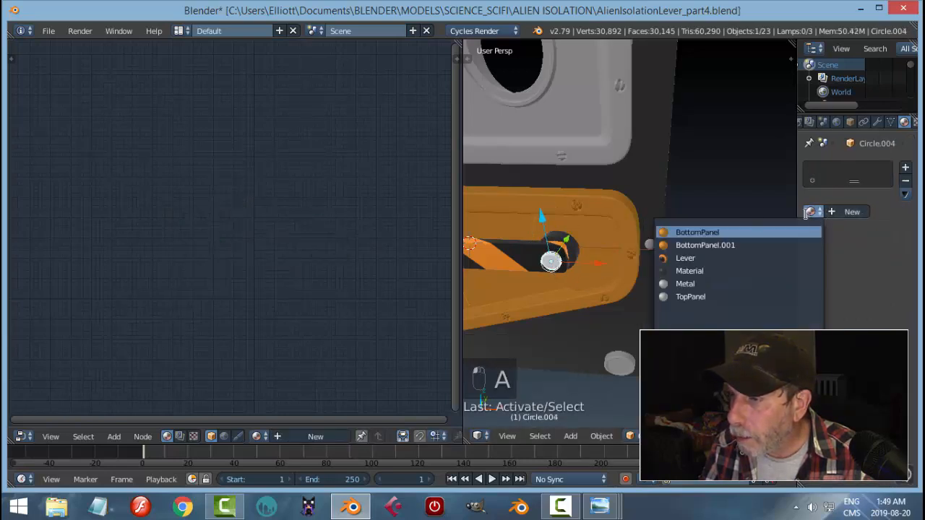
{"action": "left_click", "coordinate": [716, 283]}
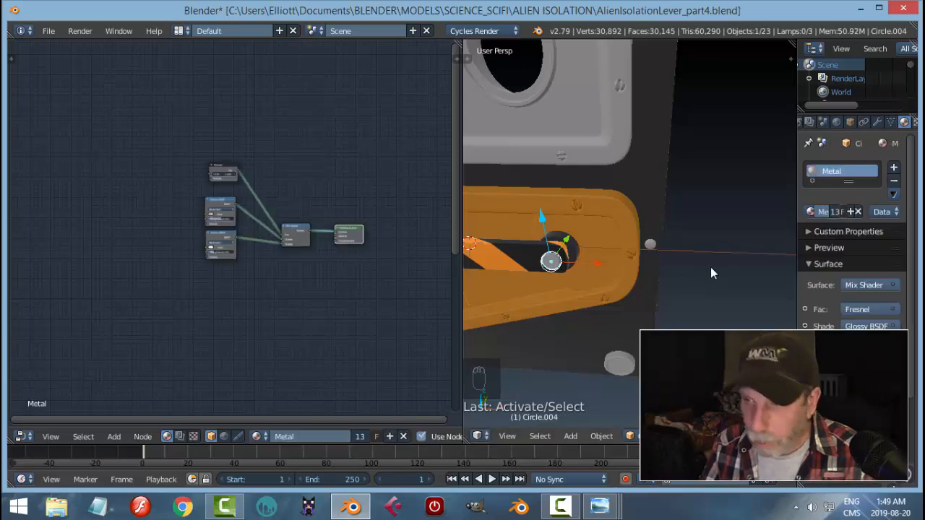
- Maximize the 3D view, turn the camera to face the panel more squarely, and preview the render
{"action": "key", "text": "a"}
{"action": "scroll", "coordinate": [680, 257], "scroll_direction": "down", "scroll_amount": 3}
{"action": "scroll", "coordinate": [674, 254], "scroll_direction": "down", "scroll_amount": 2}
{"action": "mouse_move", "coordinate": [674, 254]}
{"action": "middle_mouse_down"}
{"action": "mouse_move", "coordinate": [629, 249]}
{"action": "mouse_move", "coordinate": [664, 244]}
{"action": "middle_mouse_up"}
{"action": "key", "text": "KP_0"}
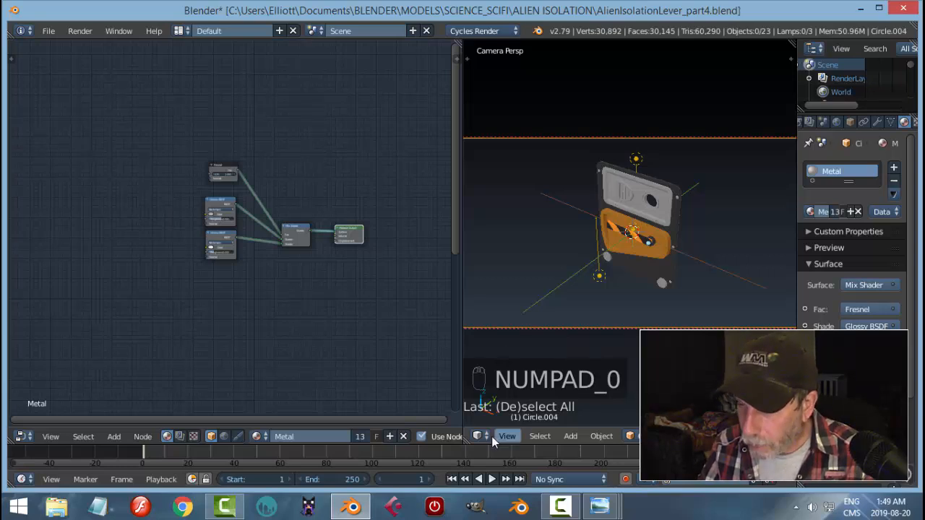
{"action": "key", "text": "ctrl+Up"}
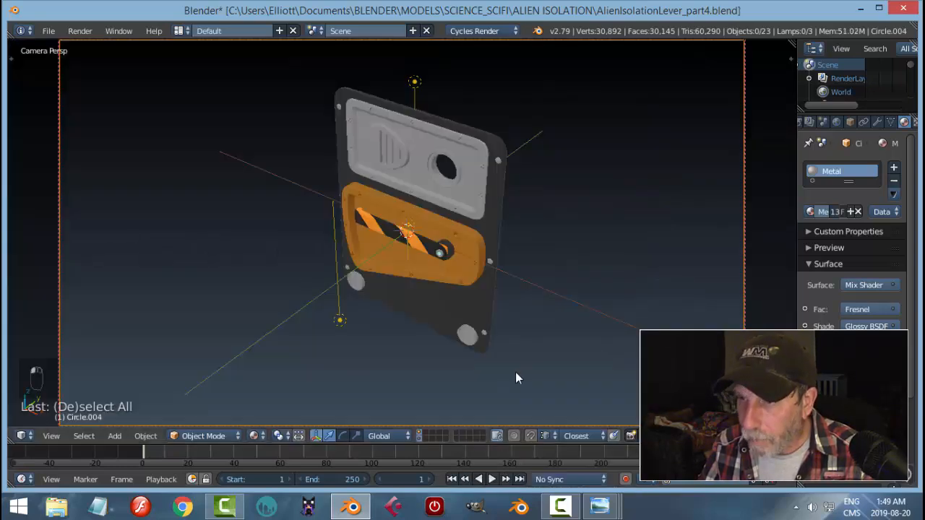
{"action": "scroll", "coordinate": [533, 365], "scroll_direction": "up", "scroll_amount": 2}
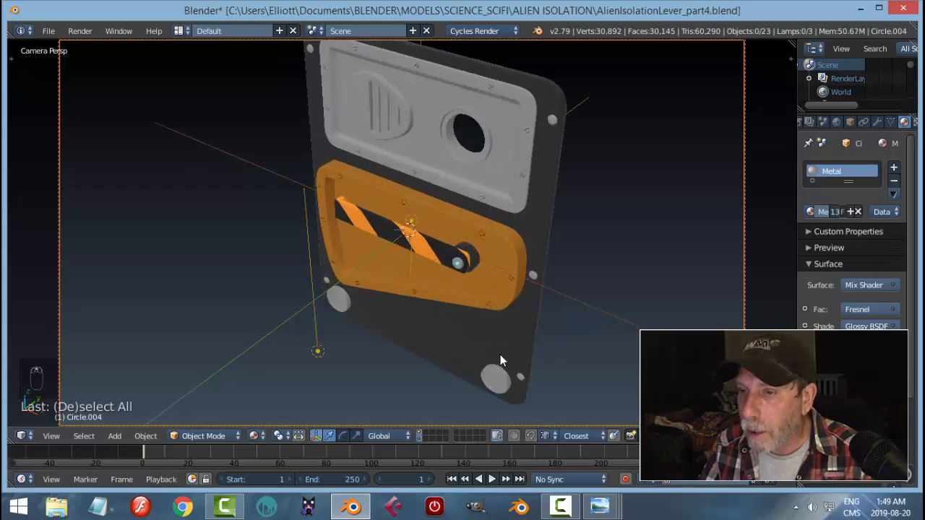
{"action": "middle_click_drag", "start_coordinate": [500, 360], "coordinate": [500, 331]}
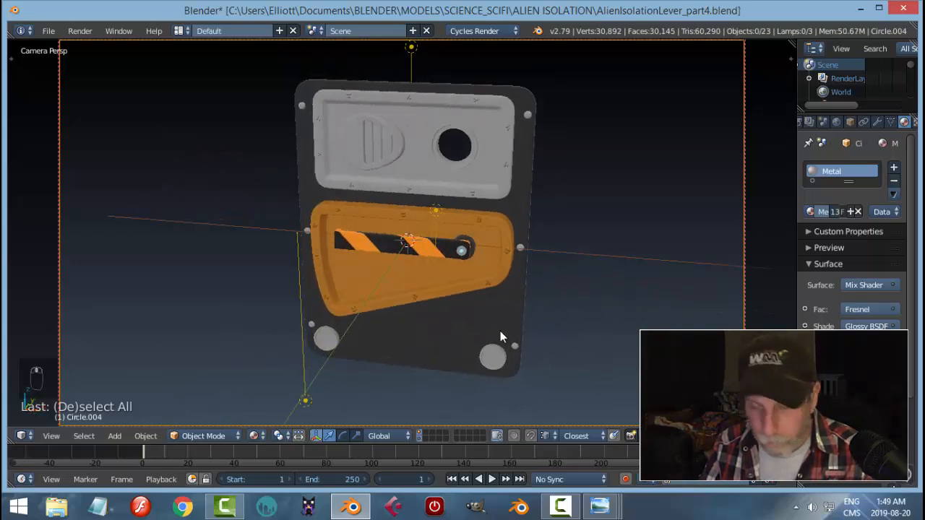
{"action": "key", "text": "shift+z"}
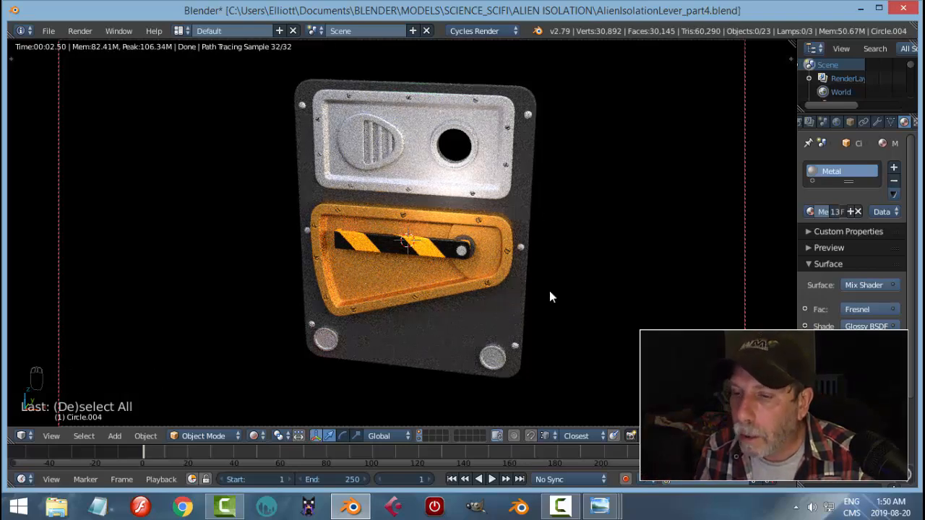
- Leave the camera view and raise the lower point lamp towards the panel's lower knob
{"action": "key", "text": "shift+z"}
{"action": "right_click", "coordinate": [307, 401]}
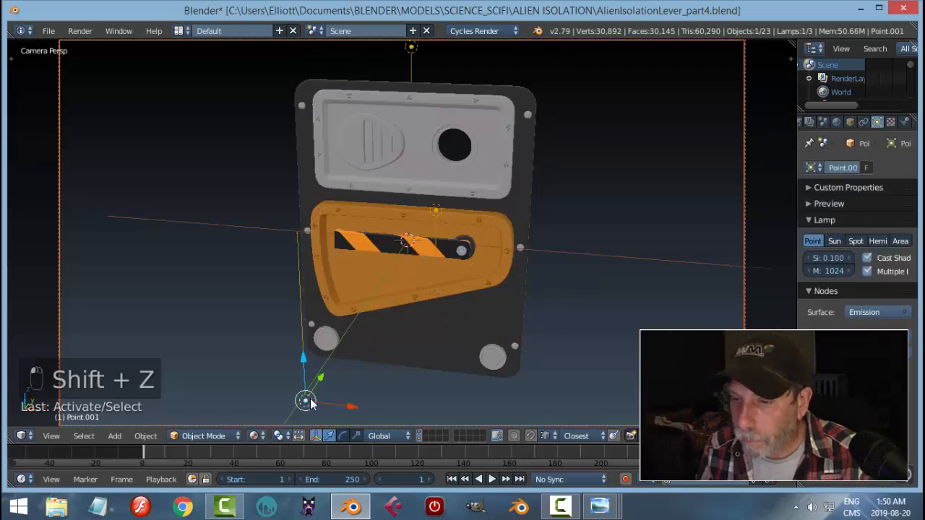
{"action": "middle_click_drag", "start_coordinate": [524, 320], "coordinate": [484, 323]}
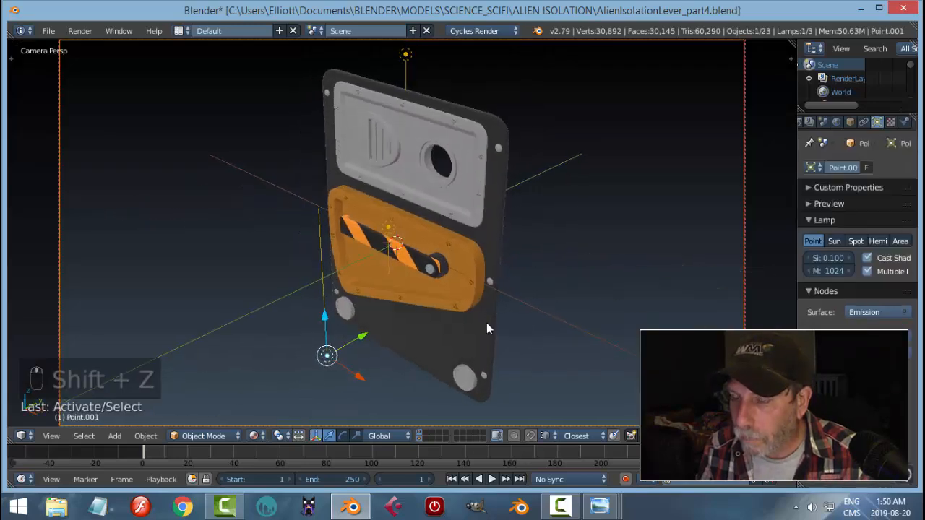
{"action": "key", "text": "KP_0"}
{"action": "scroll", "coordinate": [448, 296], "scroll_direction": "down", "scroll_amount": 1}
{"action": "middle_click_drag", "start_coordinate": [448, 297], "coordinate": [521, 307]}
{"action": "left_click_drag", "start_coordinate": [393, 307], "coordinate": [393, 292]}
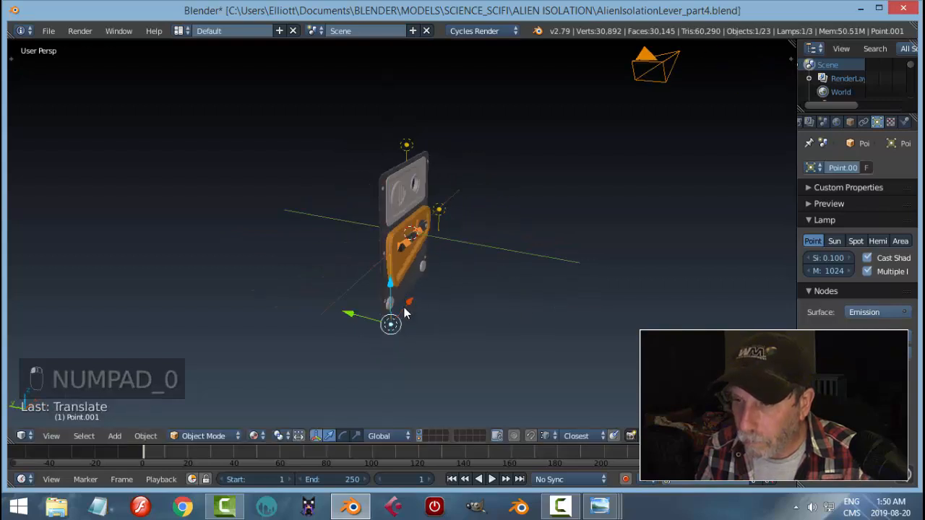
- Preview the lower lamp's light in the render and move the lamp back down below the knob
{"action": "middle_click_drag", "start_coordinate": [392, 292], "coordinate": [775, 323]}
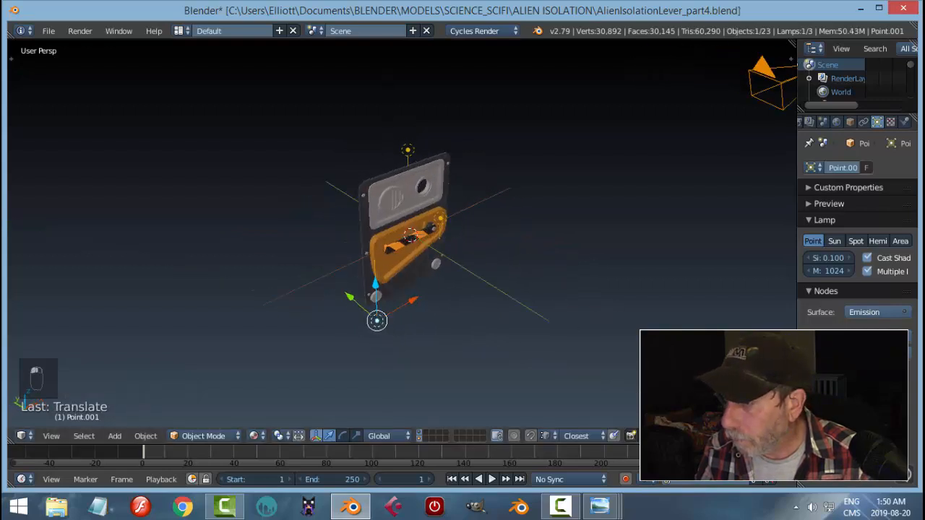
{"action": "key", "text": "0"}
{"action": "middle_click_drag", "start_coordinate": [663, 320], "coordinate": [466, 313]}
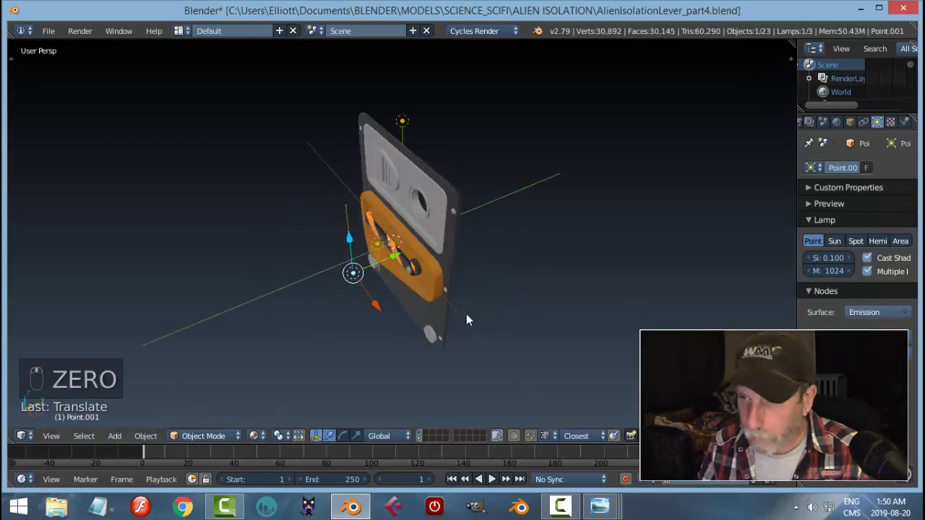
{"action": "key", "text": "shift+z"}
{"action": "mouse_move", "coordinate": [421, 334]}
{"action": "middle_mouse_down"}
{"action": "mouse_move", "coordinate": [457, 306]}
{"action": "mouse_move", "coordinate": [435, 322]}
{"action": "middle_mouse_up"}
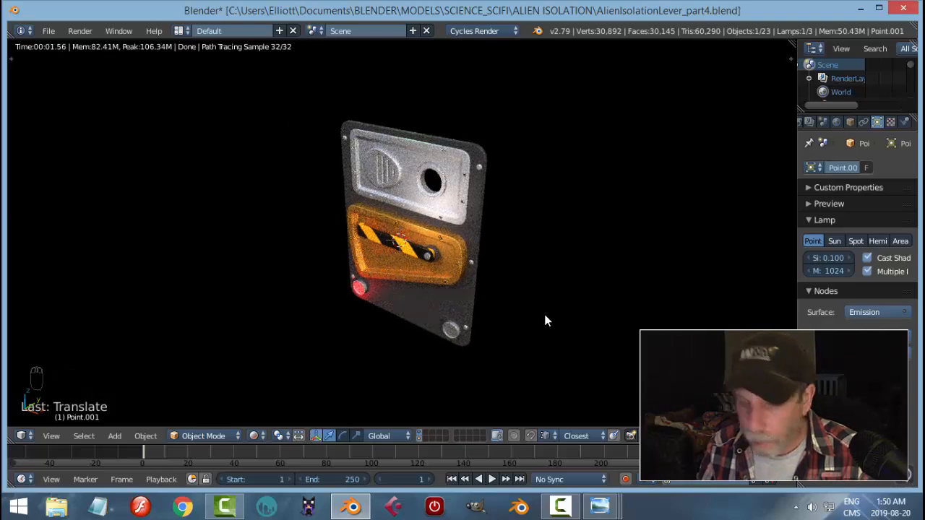
{"action": "key", "text": "shift+z"}
{"action": "middle_click_drag", "start_coordinate": [410, 320], "coordinate": [383, 297]}
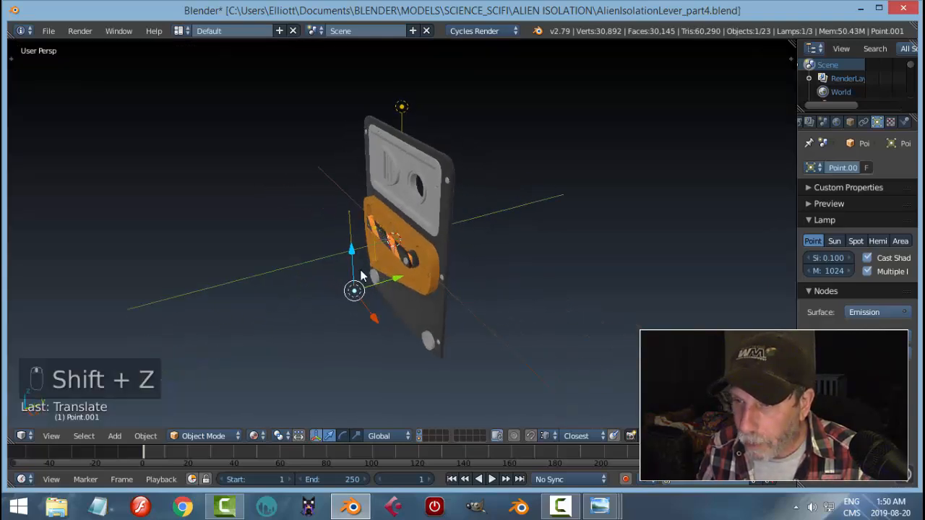
- Preview the render and shift the point lamp above the panel slightly along the Y axis
{"action": "right_click", "coordinate": [401, 107]}
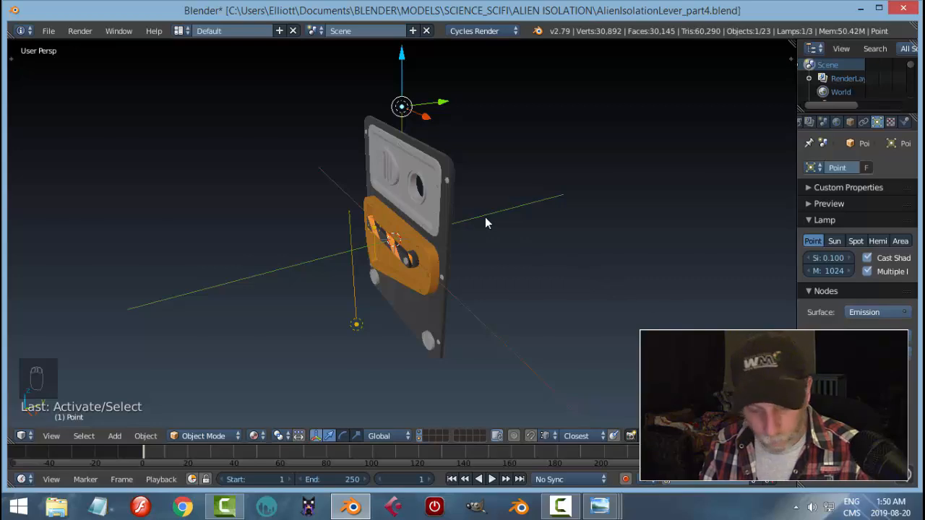
{"action": "key", "text": "shift+z"}
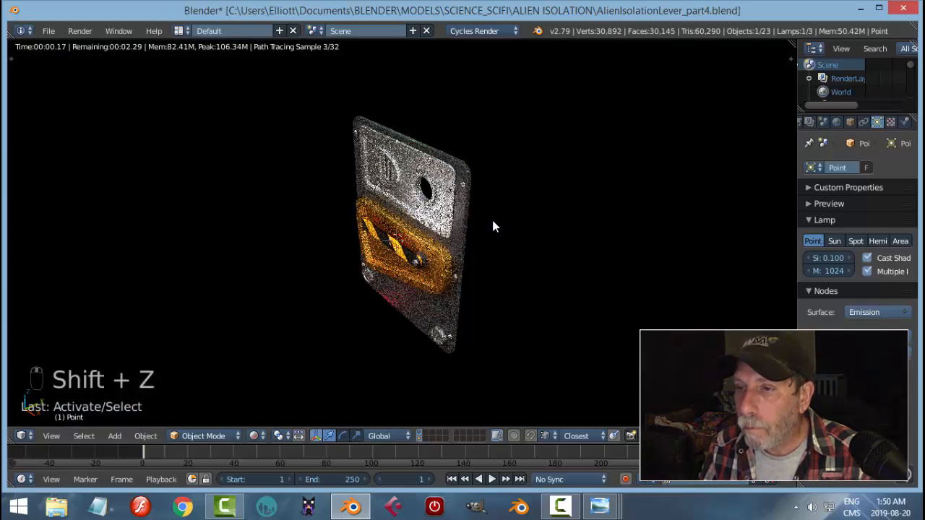
{"action": "middle_click_drag", "start_coordinate": [508, 246], "coordinate": [544, 231]}
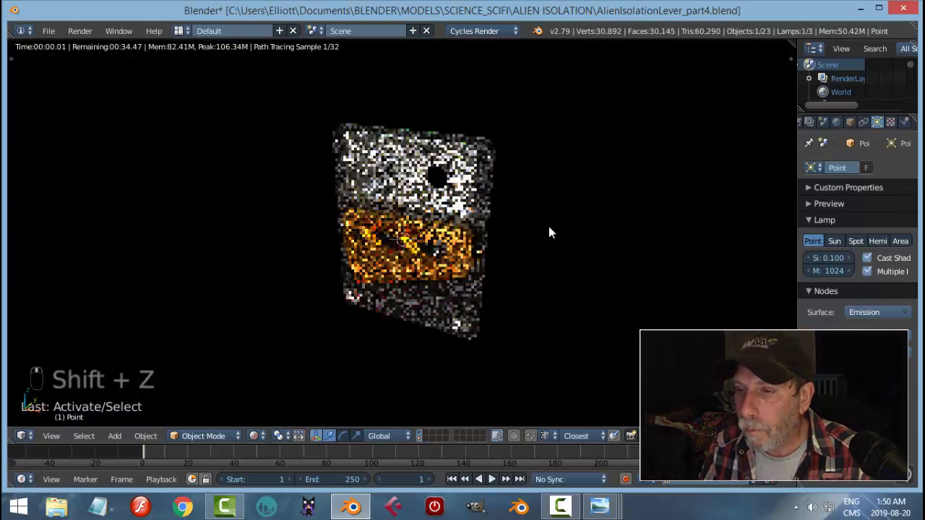
{"action": "key", "text": "shift+z"}
{"action": "middle_click_drag", "start_coordinate": [469, 189], "coordinate": [488, 144]}
{"action": "left_click_drag", "start_coordinate": [452, 105], "coordinate": [464, 105]}
{"action": "middle_click_drag", "start_coordinate": [383, 355], "coordinate": [487, 276]}
- Select the point lamp in front of the panel, turn the camera to the panel's other side, and preview the render
{"action": "right_click", "coordinate": [458, 212]}
{"action": "middle_click_drag", "start_coordinate": [560, 292], "coordinate": [613, 292]}
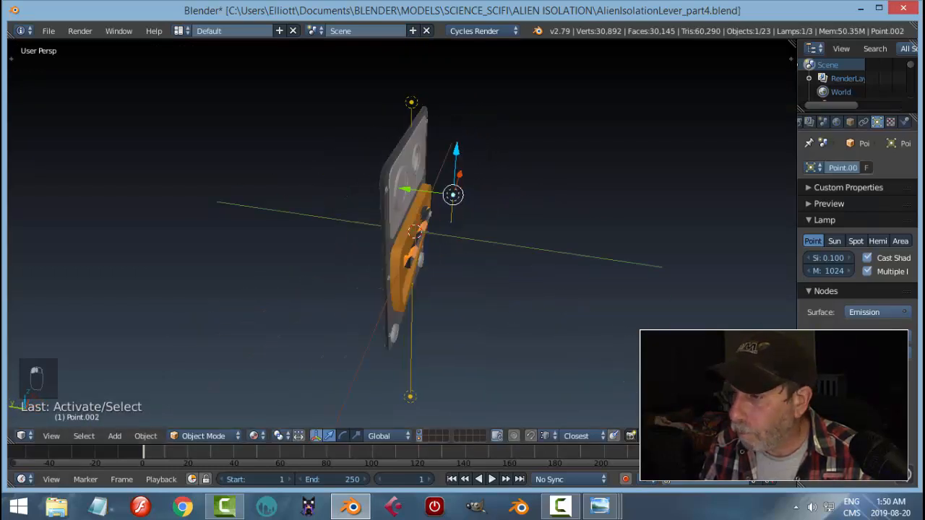
{"action": "mouse_move", "coordinate": [518, 237]}
{"action": "middle_mouse_down"}
{"action": "mouse_move", "coordinate": [477, 234]}
{"action": "mouse_move", "coordinate": [490, 233]}
{"action": "middle_mouse_up"}
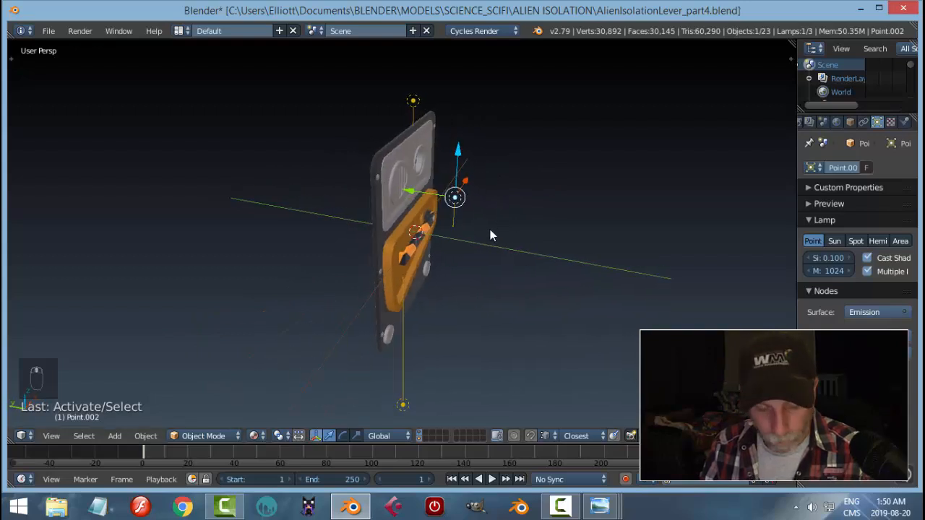
{"action": "key", "text": "shift+z"}
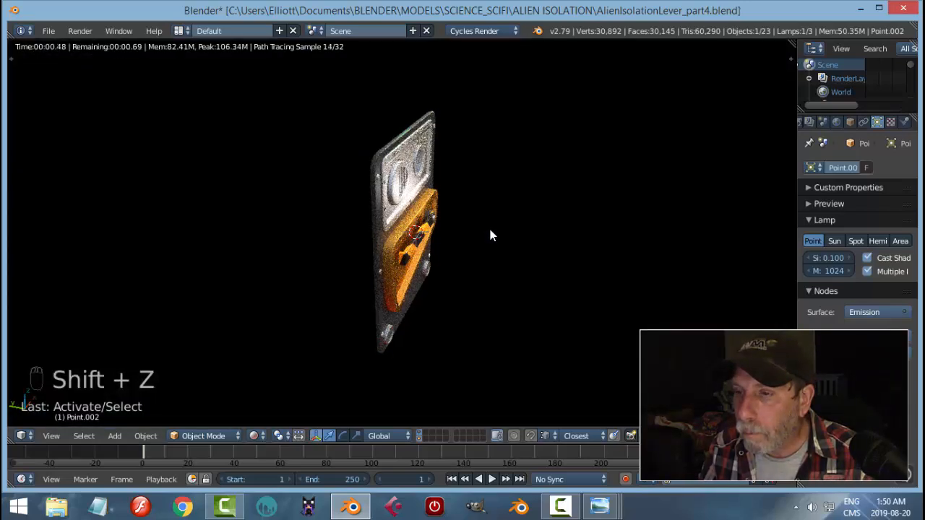
{"action": "key", "text": "shift+z"}
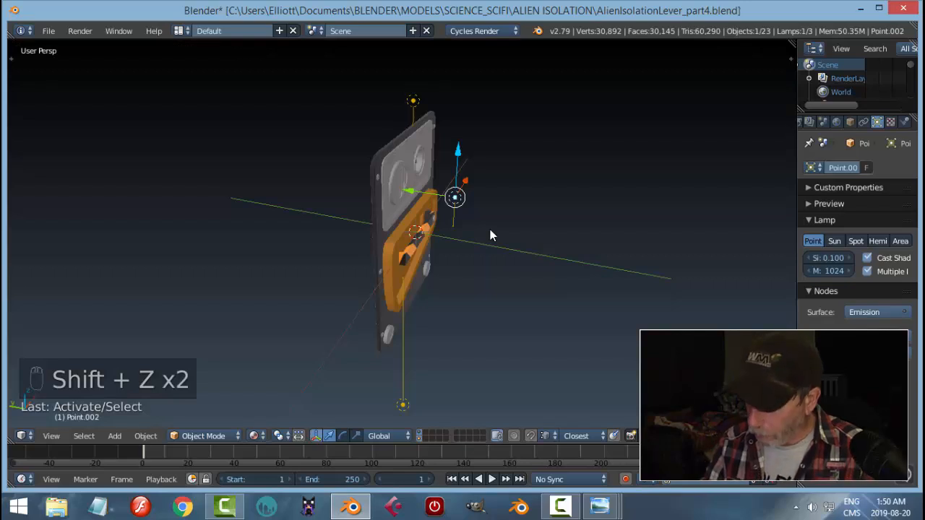
{"action": "key", "text": "KP_0"}
{"action": "middle_click_drag", "start_coordinate": [440, 243], "coordinate": [489, 266]}
{"action": "key", "text": "shift+z"}
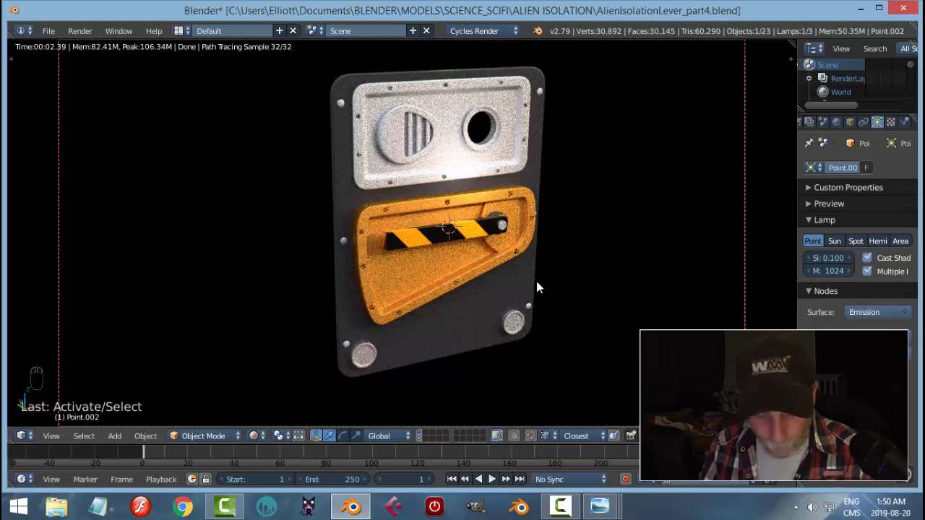
- Lower the front point lamp along the Z axis to just below the lever's pivot and preview the render
{"action": "key", "text": "shift+z"}
{"action": "key", "text": "g"}
{"action": "key", "text": "z"}
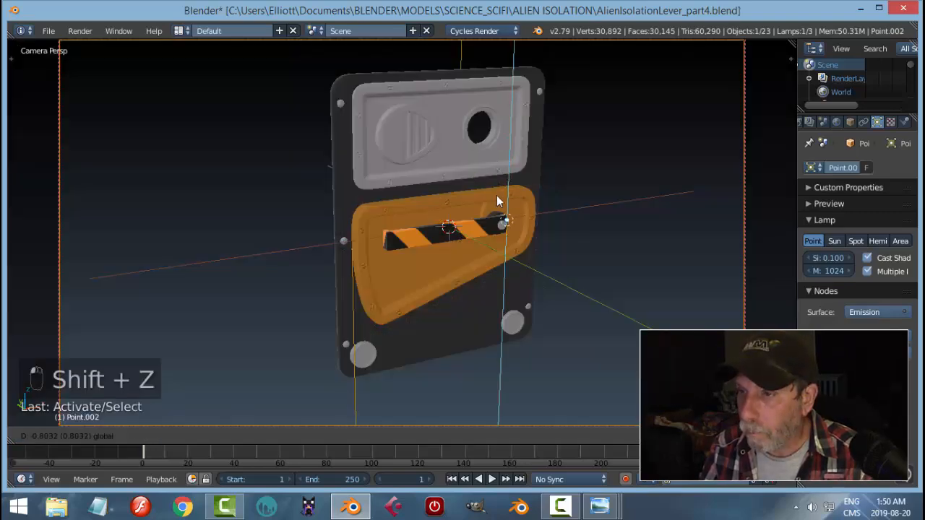
{"action": "left_click", "coordinate": [622, 211]}
{"action": "key", "text": "shift+z"}
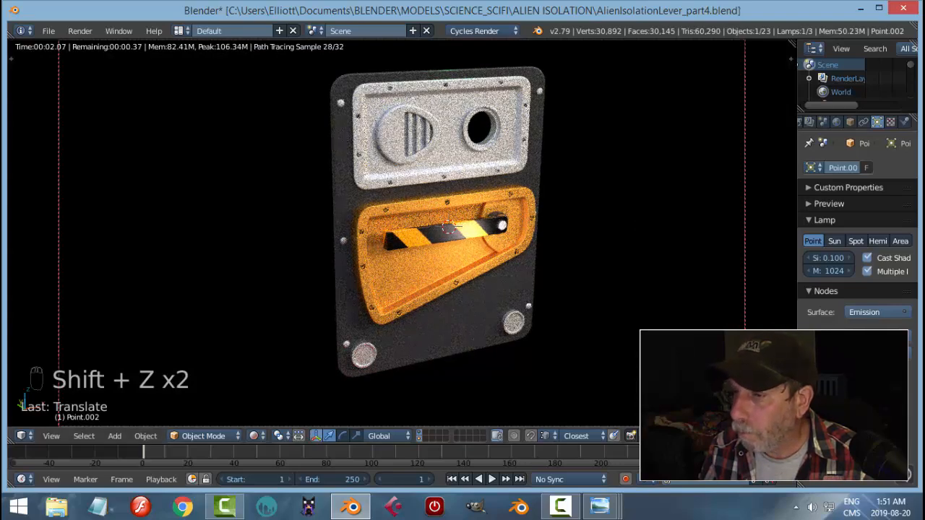
- Move the front point lamp sideways past the panel's edge beside the lever's pivot
{"action": "key", "text": "shift+z"}
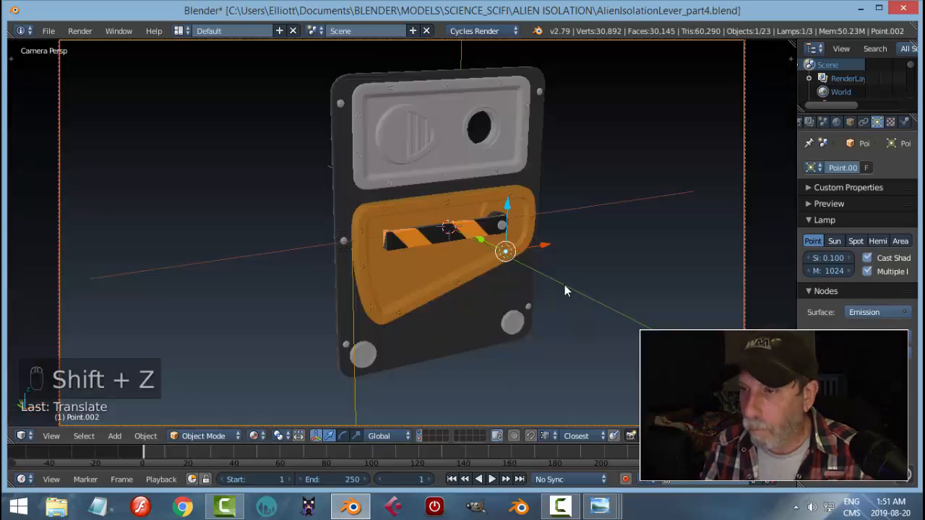
{"action": "key", "text": "g"}
{"action": "left_click", "coordinate": [615, 244]}
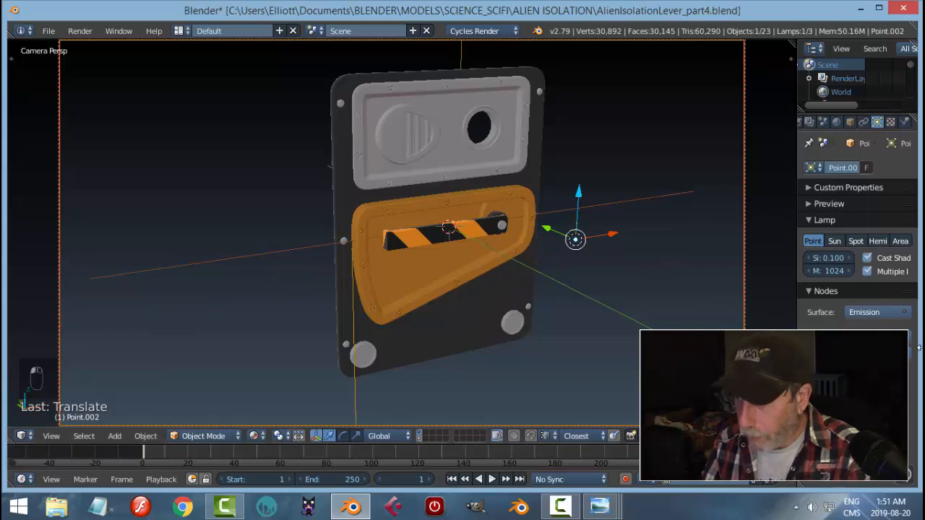
- Give the front point lamp's emission a slightly warmer colour and preview the render
{"action": "left_click", "coordinate": [873, 336]}
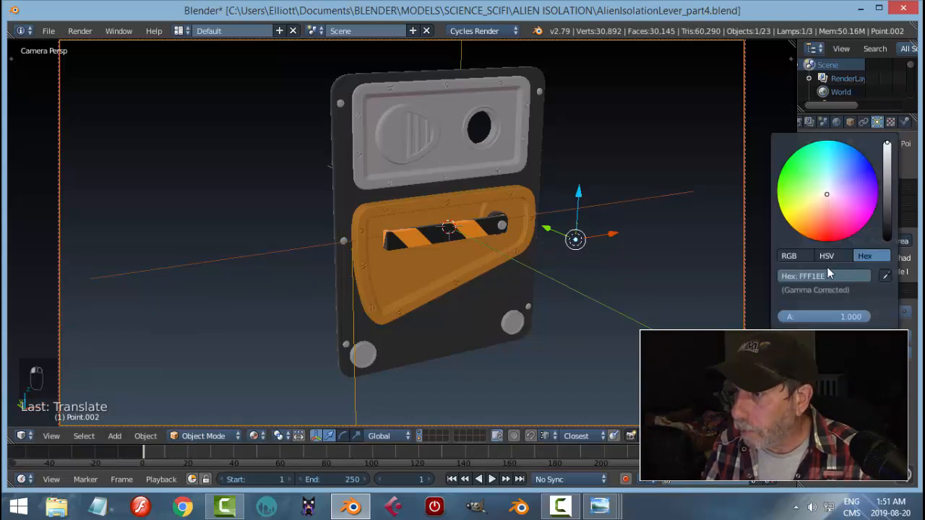
{"action": "left_click", "coordinate": [823, 198]}
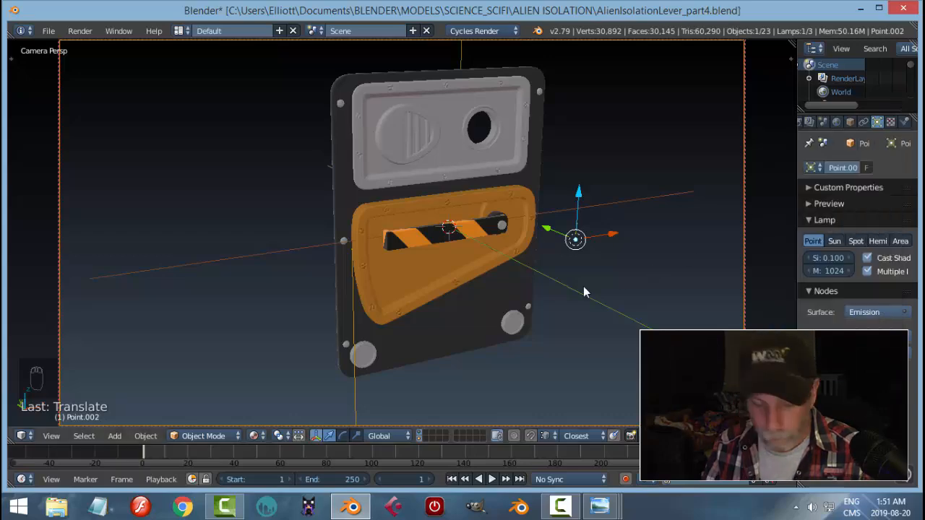
{"action": "key", "text": "shift+z"}
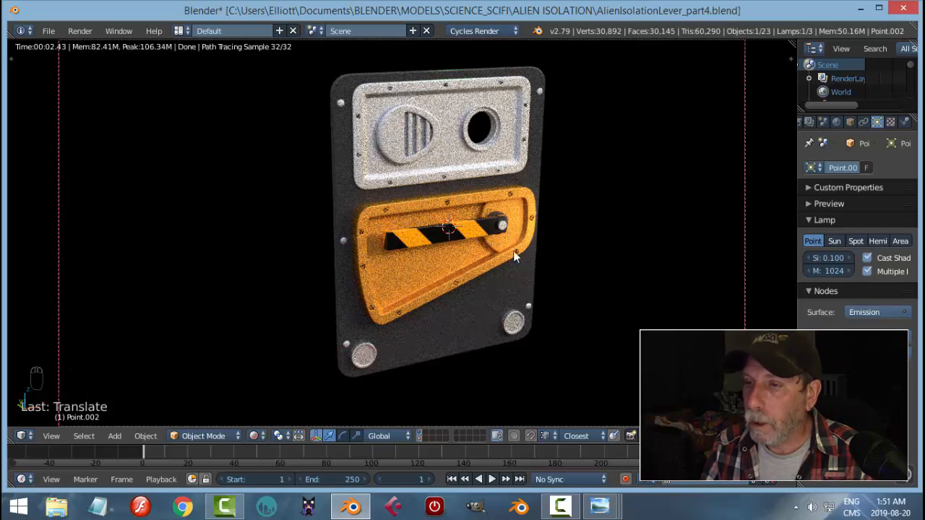
{"action": "key", "text": "shift+z"}
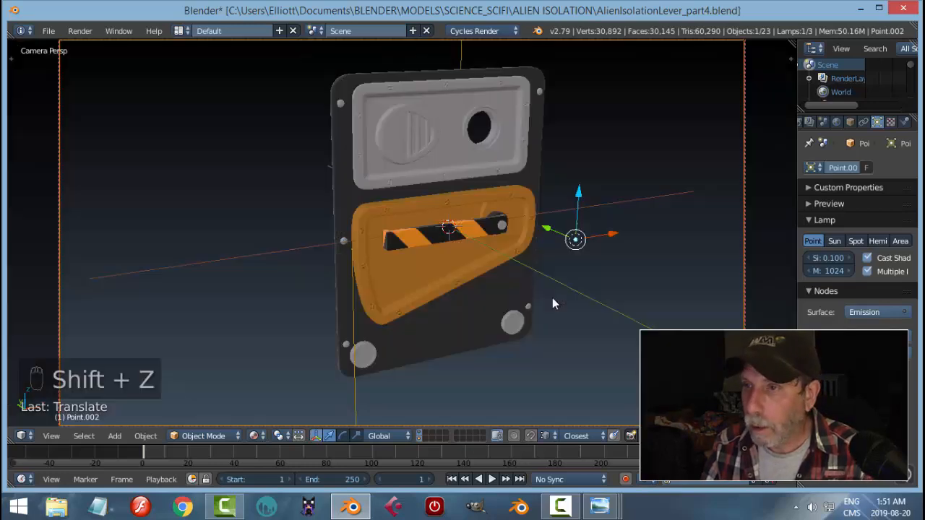
- Move the lower point lamp close in front of the panel's bottom corner and preview the render through the camera
{"action": "key", "text": "KP_0"}
{"action": "scroll", "coordinate": [460, 337], "scroll_direction": "down", "scroll_amount": 1}
{"action": "middle_click_drag", "start_coordinate": [426, 356], "coordinate": [432, 350]}
{"action": "right_click", "coordinate": [414, 345]}
{"action": "left_click_drag", "start_coordinate": [417, 304], "coordinate": [429, 288]}
{"action": "key", "text": "g"}
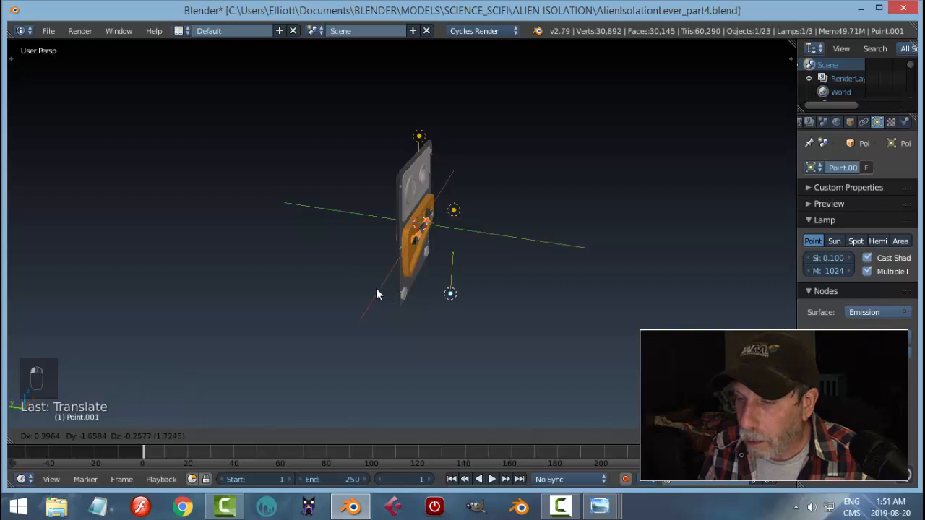
{"action": "left_click", "coordinate": [390, 293]}
{"action": "middle_click_drag", "start_coordinate": [459, 304], "coordinate": [476, 305]}
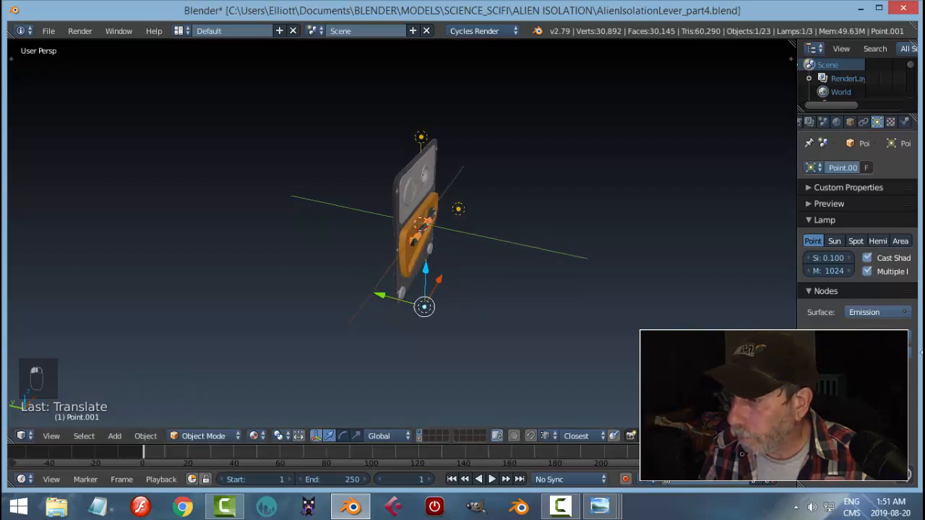
{"action": "middle_click_drag", "start_coordinate": [571, 347], "coordinate": [485, 326]}
{"action": "key", "text": "KP_0"}
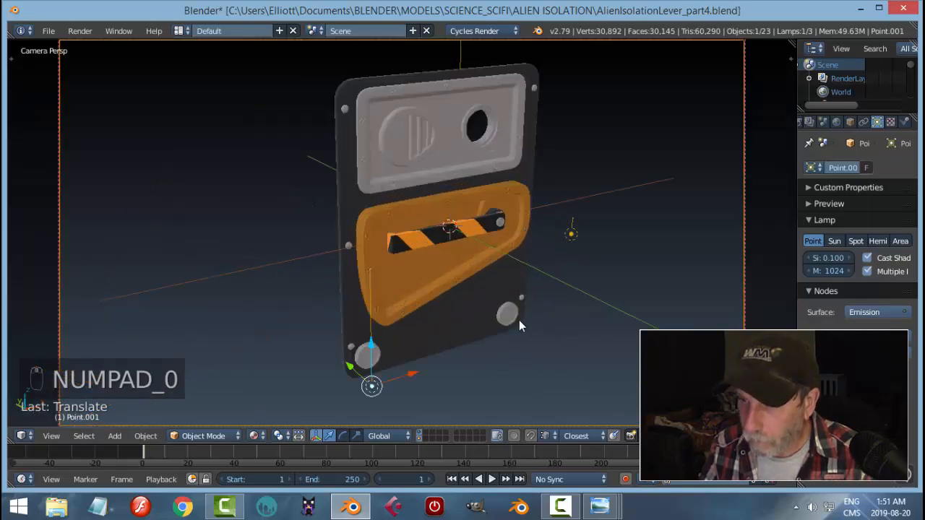
{"action": "key", "text": "shift+z"}
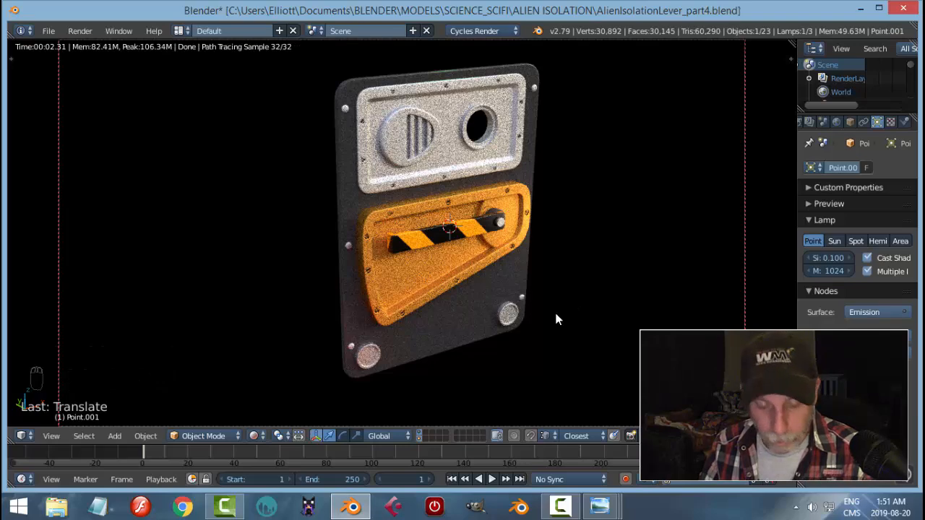
- Shift the top point lamp slightly along the Y axis, raise it along Z above the panel, and preview the render
{"action": "key", "text": "shift+z"}
{"action": "key", "text": "KP_0"}
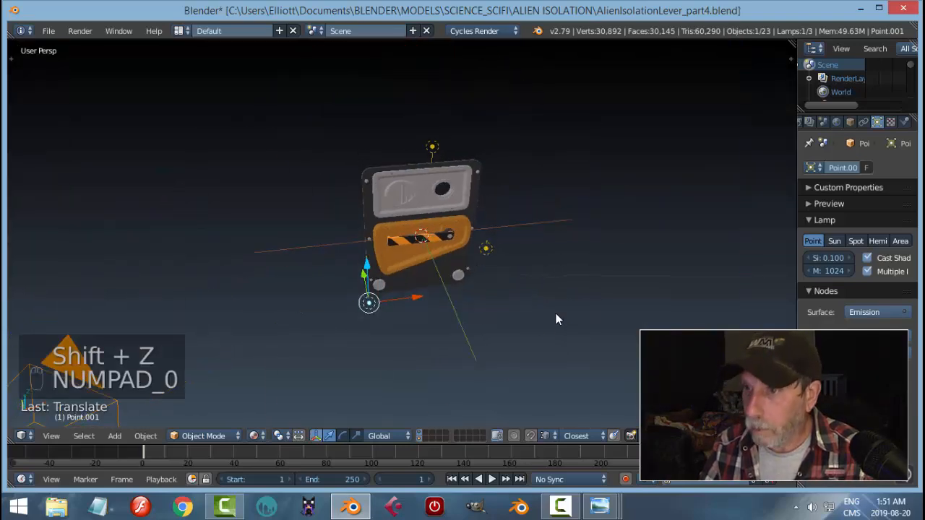
{"action": "middle_click_drag", "start_coordinate": [516, 252], "coordinate": [393, 229]}
{"action": "right_click", "coordinate": [404, 177]}
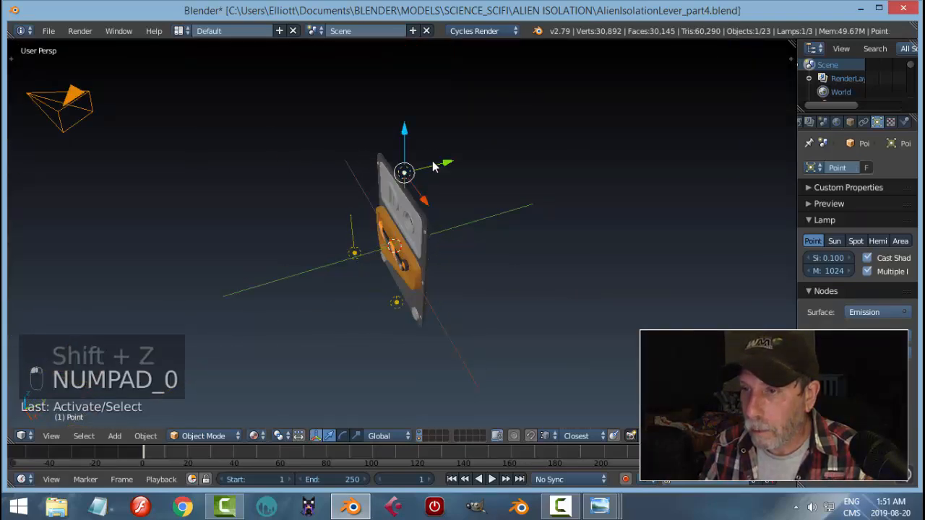
{"action": "left_click_drag", "start_coordinate": [435, 165], "coordinate": [433, 171]}
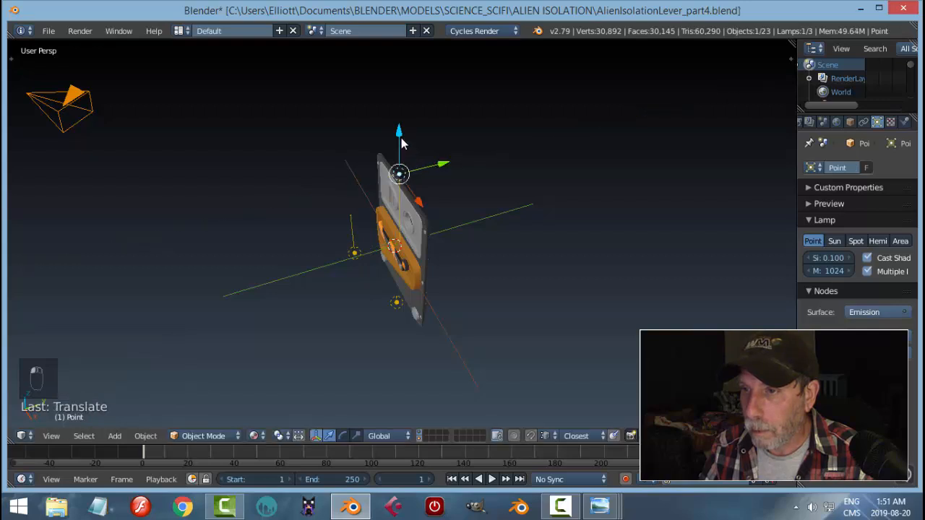
{"action": "left_click_drag", "start_coordinate": [401, 139], "coordinate": [401, 115]}
{"action": "left_click_drag", "start_coordinate": [430, 143], "coordinate": [434, 139]}
{"action": "key", "text": "KP_0"}
{"action": "key", "text": "shift+z"}
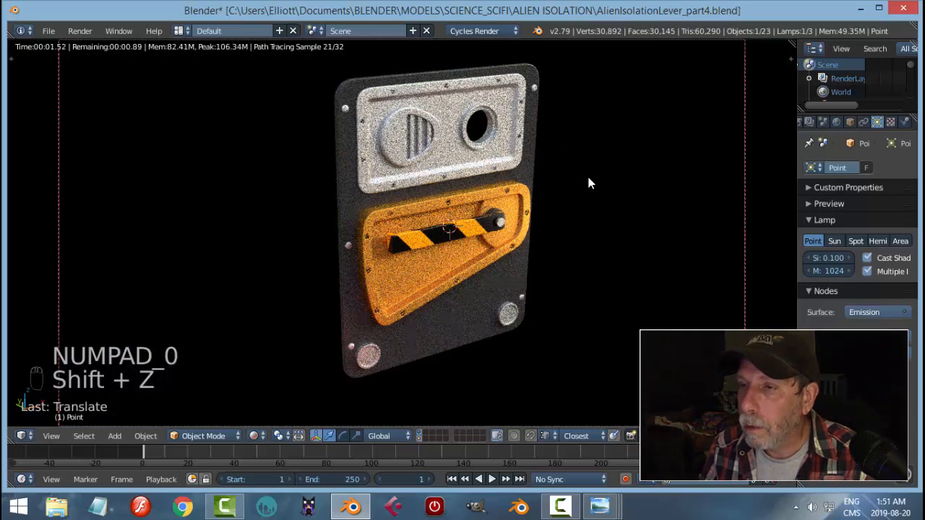
- Move the top point lamp further towards the panel's front and preview the render through the camera
{"action": "key", "text": "shift+z"}
{"action": "key", "text": "KP_0"}
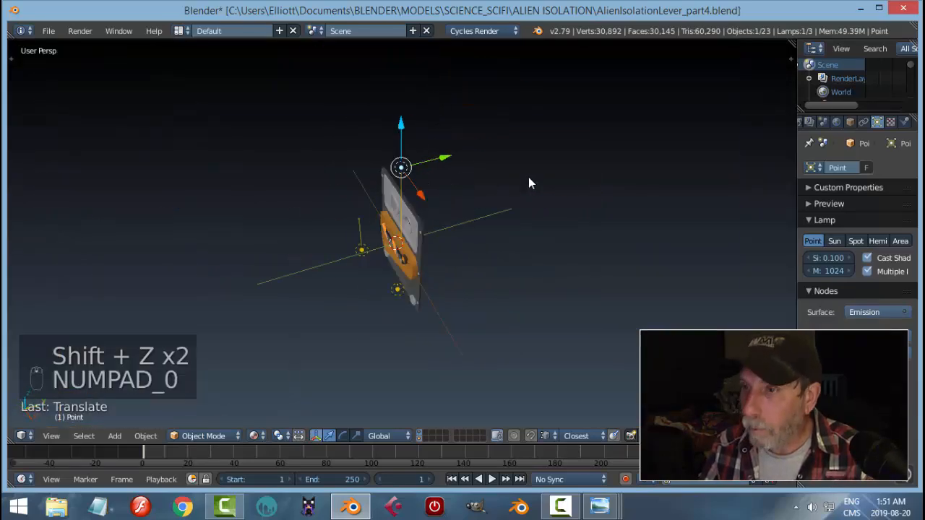
{"action": "left_click", "coordinate": [448, 178]}
{"action": "left_click_drag", "start_coordinate": [445, 176], "coordinate": [431, 181]}
{"action": "left_click_drag", "start_coordinate": [385, 146], "coordinate": [404, 189]}
{"action": "middle_click_drag", "start_coordinate": [427, 198], "coordinate": [648, 211]}
{"action": "key", "text": "KP_0"}
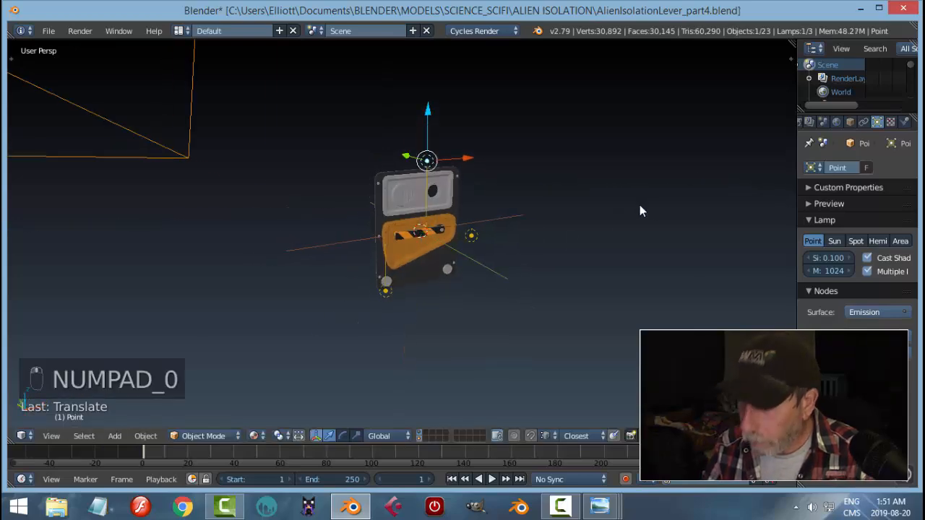
{"action": "key", "text": "shift+z"}
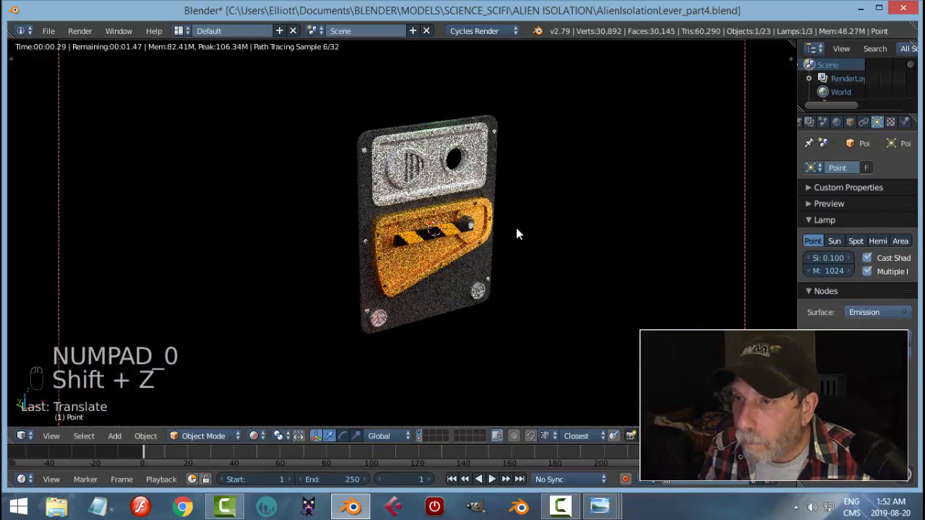
- Move the camera closer so the panel nearly fills the frame's height, leave the render preview, and save the file
{"action": "middle_click_drag", "start_coordinate": [531, 248], "coordinate": [534, 234]}
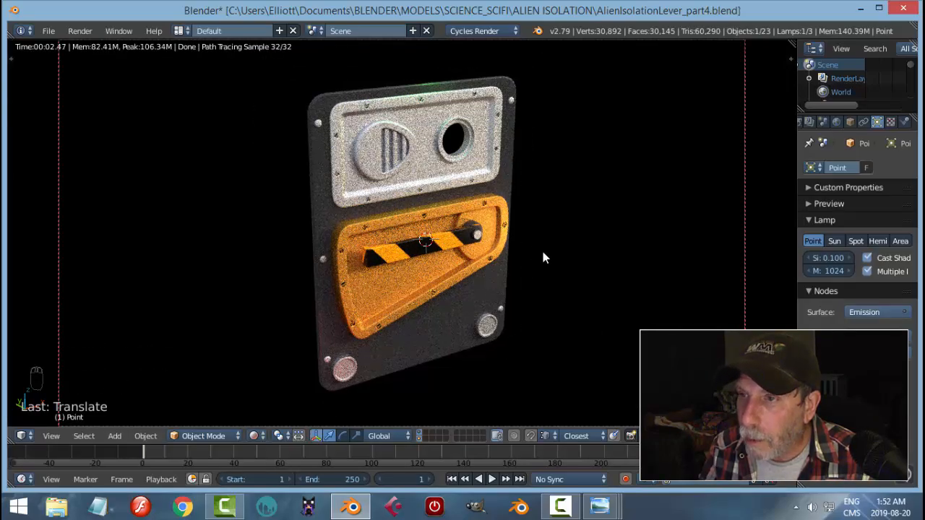
{"action": "scroll", "coordinate": [542, 258], "scroll_direction": "up", "scroll_amount": 1}
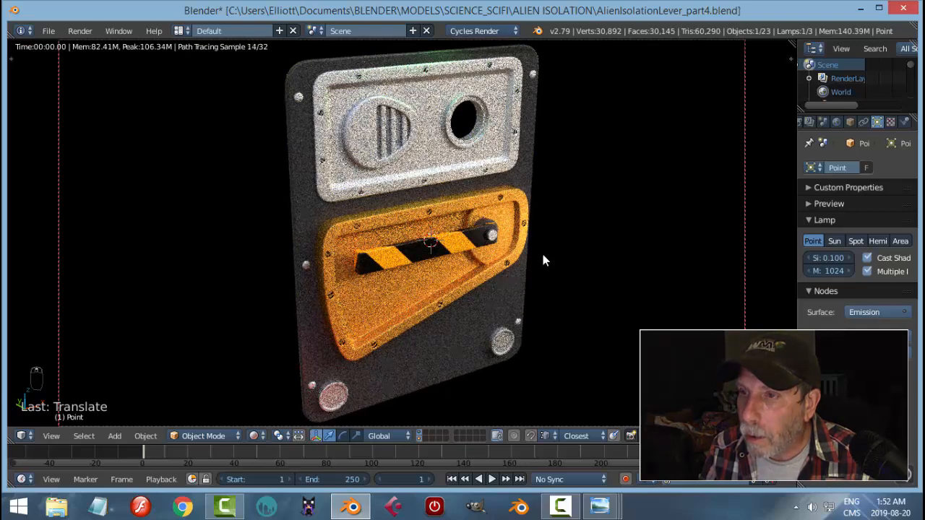
{"action": "key", "text": "shift+z"}
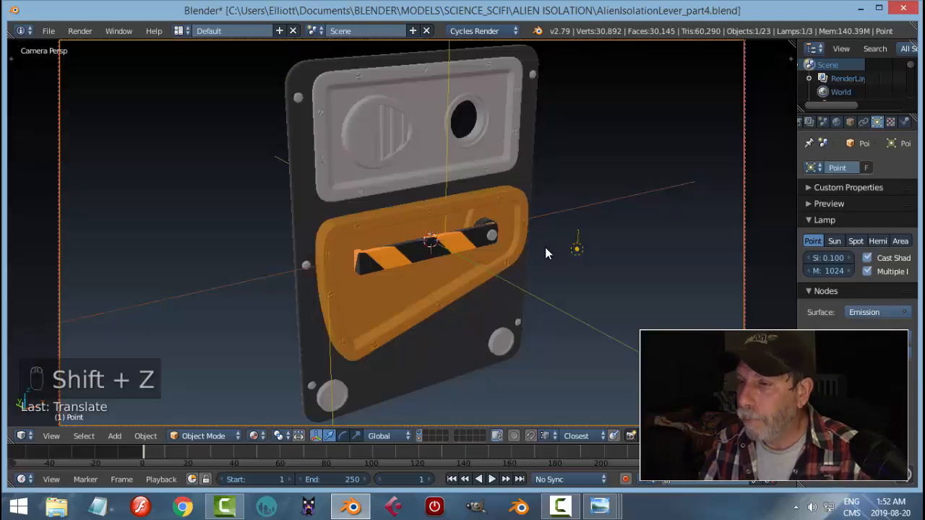
{"action": "key", "text": "ctrl+s"}
{"action": "left_click", "coordinate": [545, 249]}
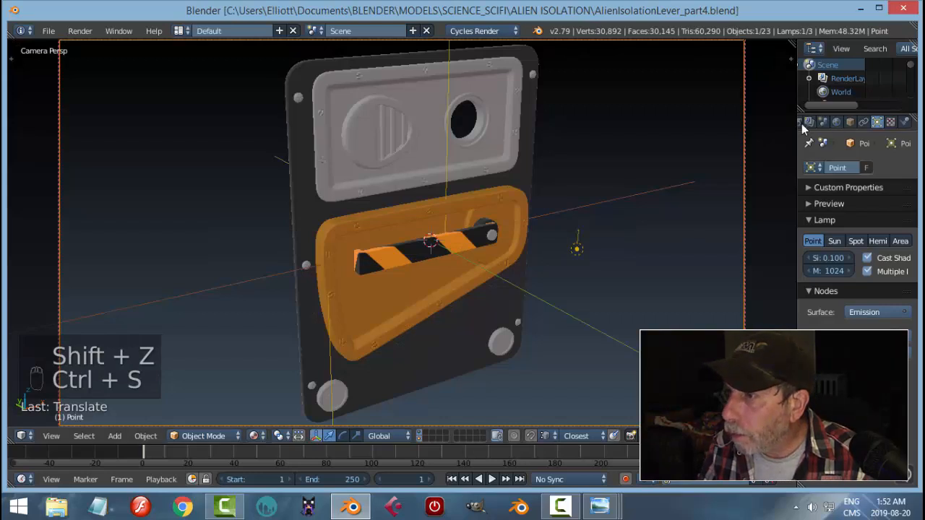
- Set the render resolution scale to 75%
{"action": "left_click", "coordinate": [809, 121]}
{"action": "scroll", "coordinate": [831, 203], "scroll_direction": "up", "scroll_amount": 4}
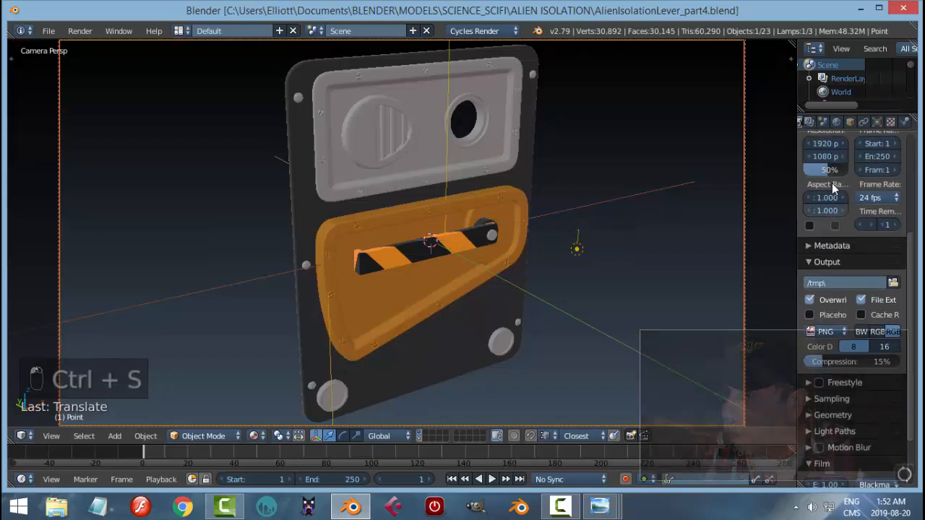
{"action": "left_click", "coordinate": [825, 224]}
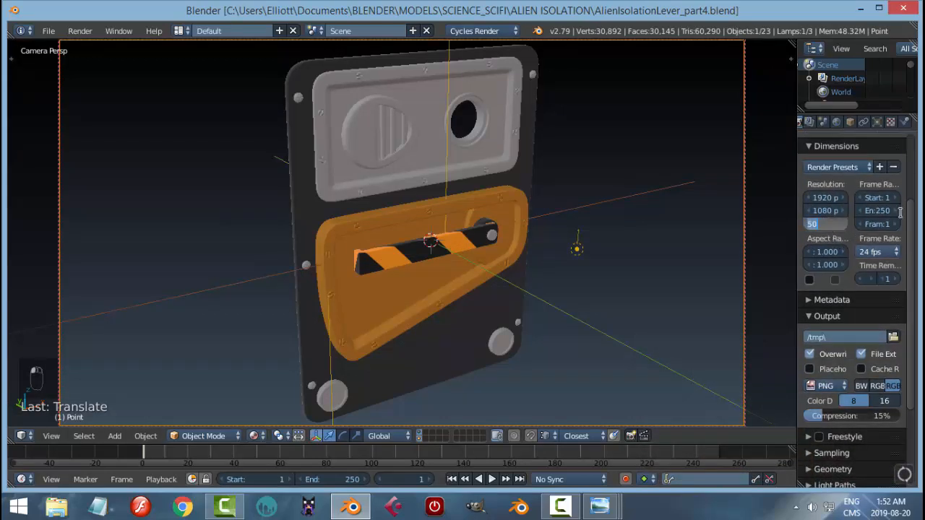
{"action": "key", "text": "Return"}
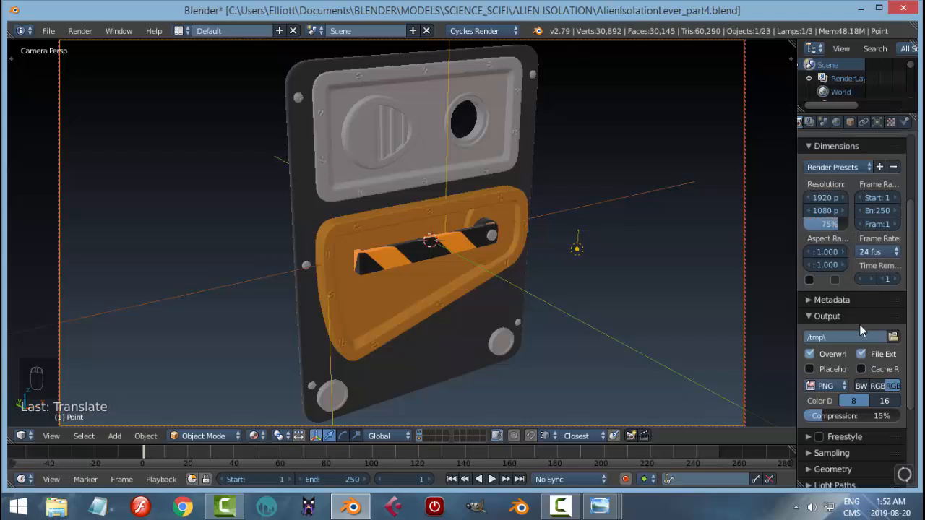
- Expand the sampling settings and set the final render samples to 250
{"action": "scroll", "coordinate": [860, 332], "scroll_direction": "down", "scroll_amount": 5}
{"action": "left_click", "coordinate": [820, 327]}
{"action": "left_click", "coordinate": [876, 395]}
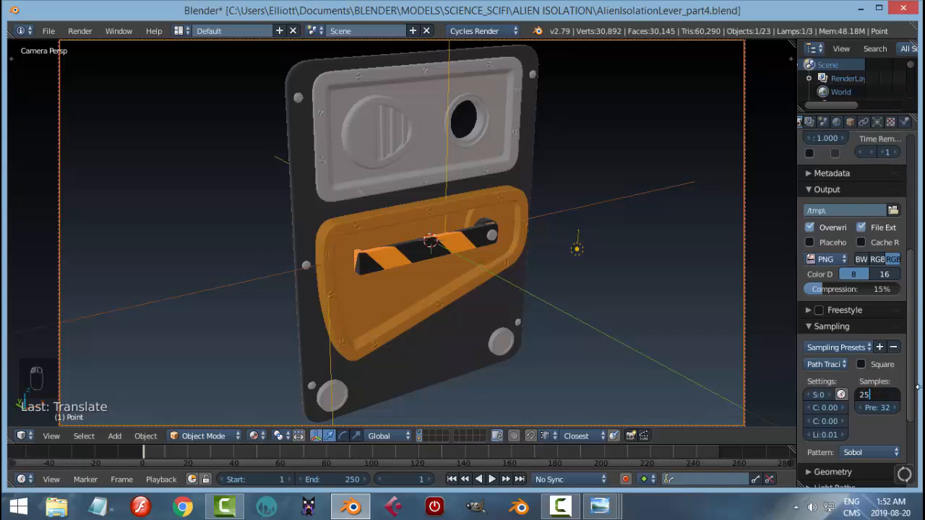
{"action": "type", "text": "250"}
{"action": "key", "text": "Return"}
- Open the render layer settings
{"action": "left_click", "coordinate": [809, 121]}
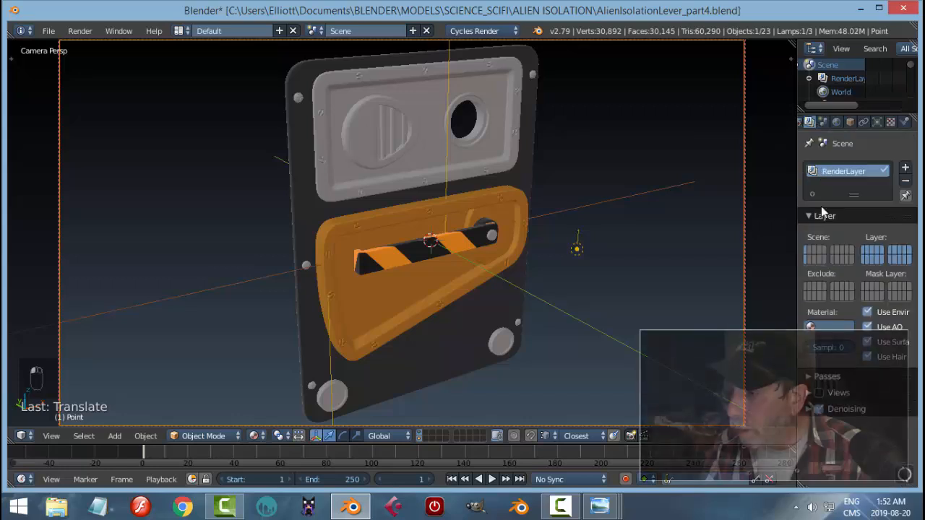